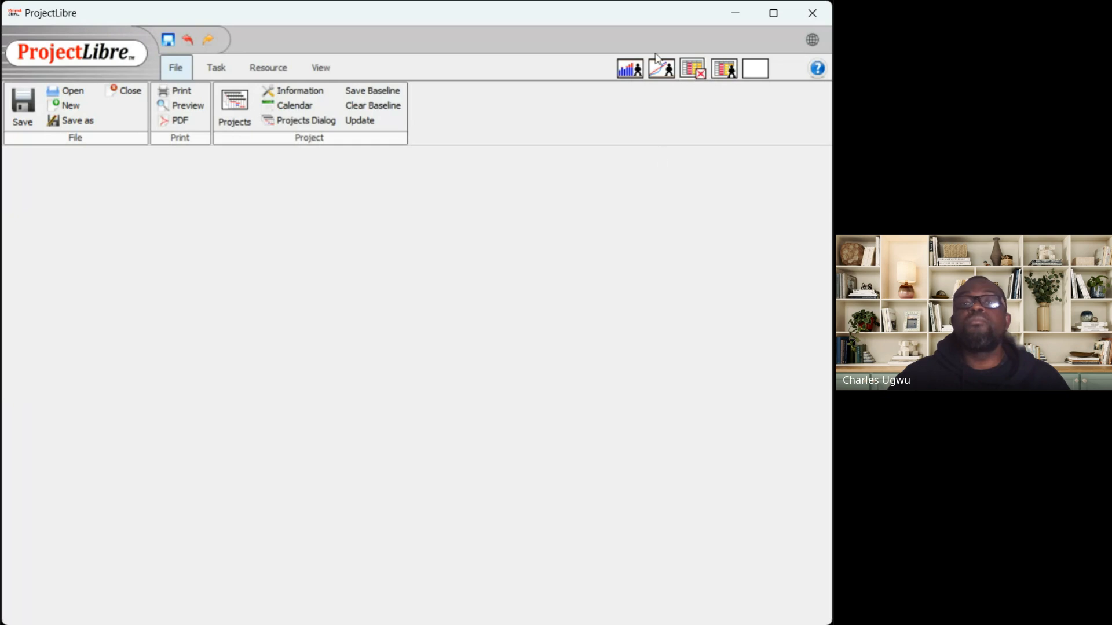
Maximize the window and create a new project named Foodtraco Expansion
click(775, 16)
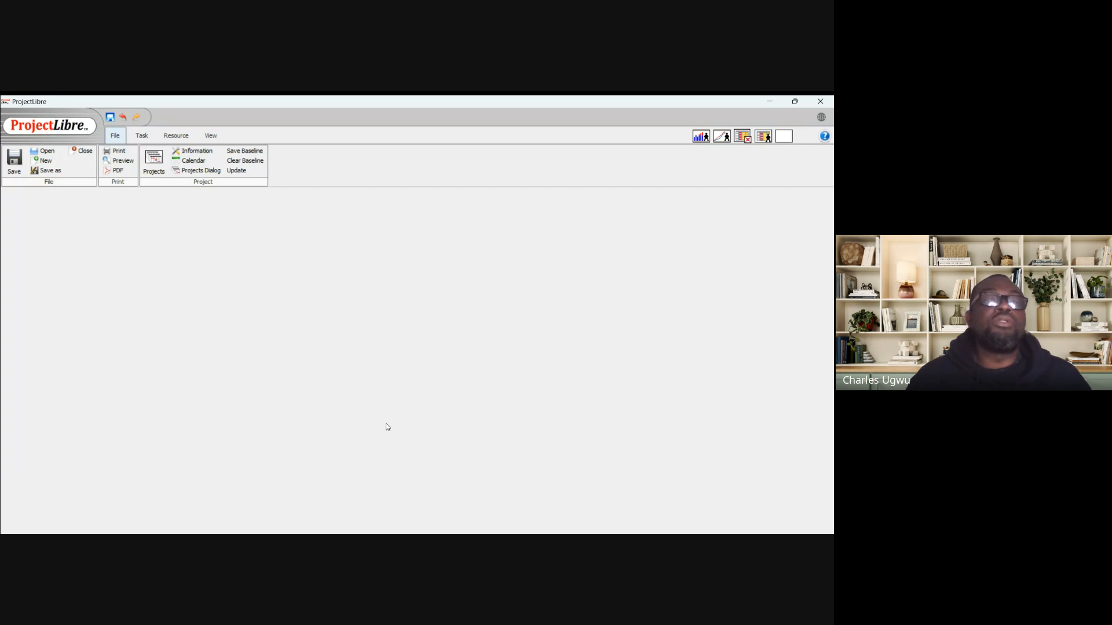
click(46, 161)
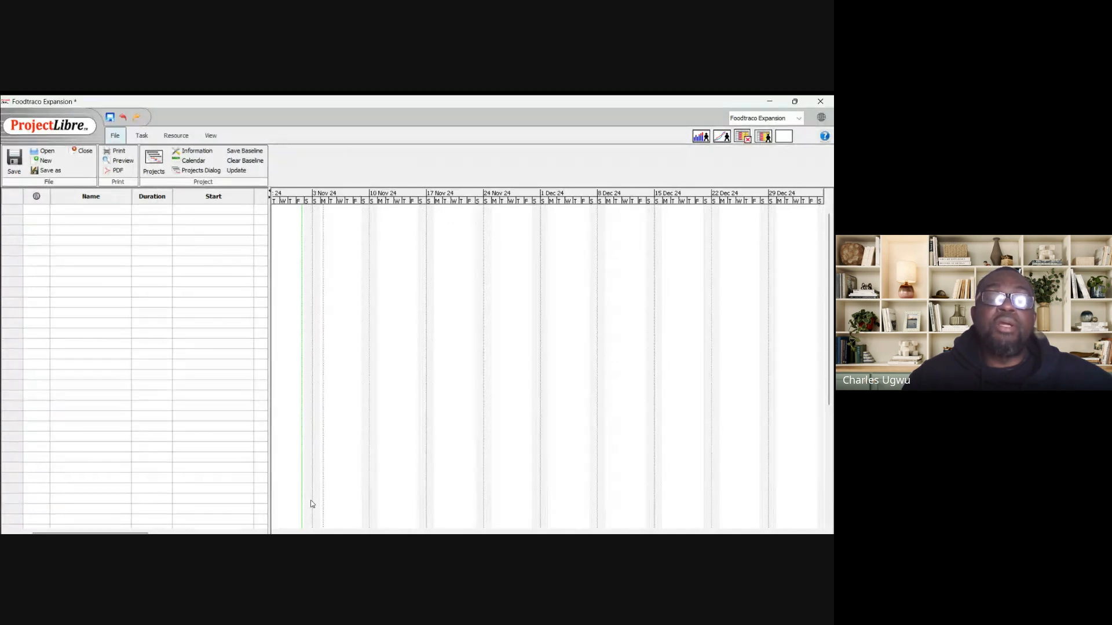
key(alt+Tab)
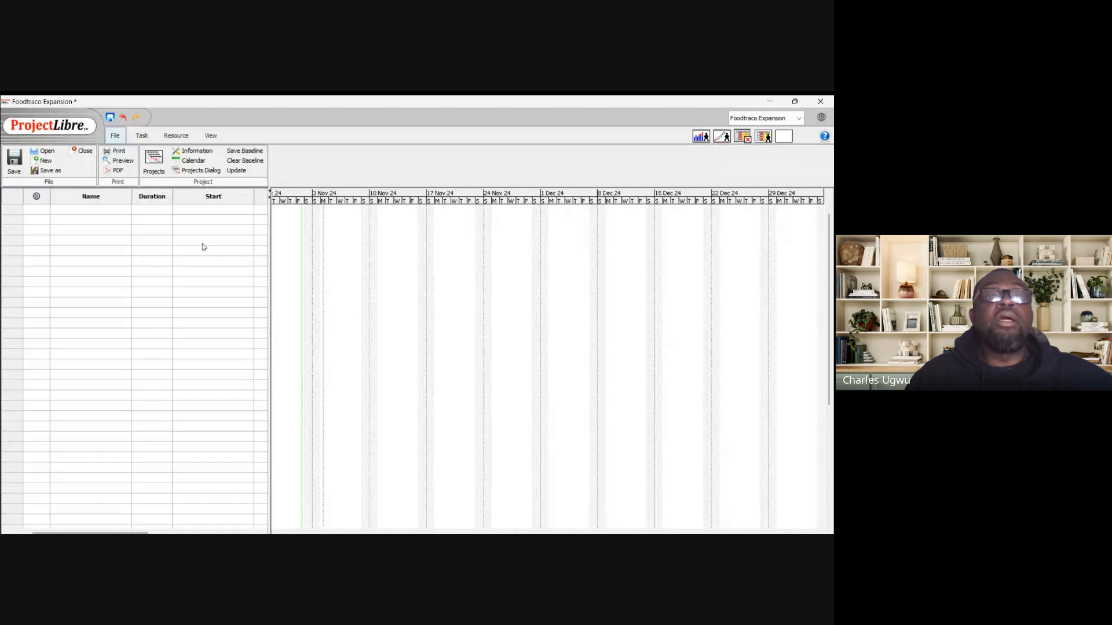
Open the project's working calendar and examine its settings
click(195, 161)
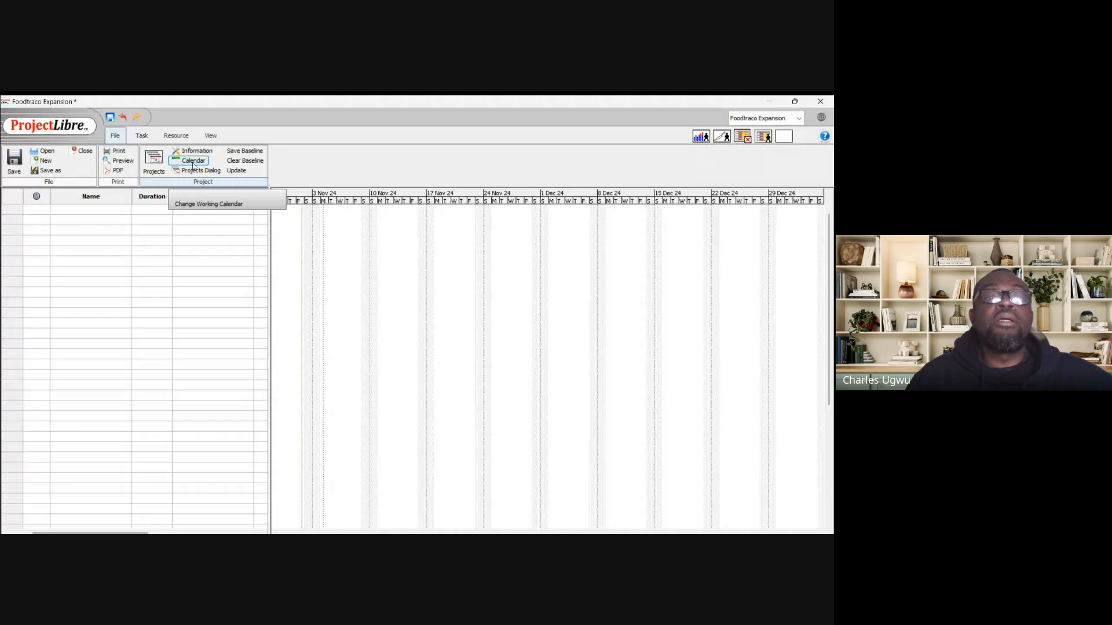
click(194, 164)
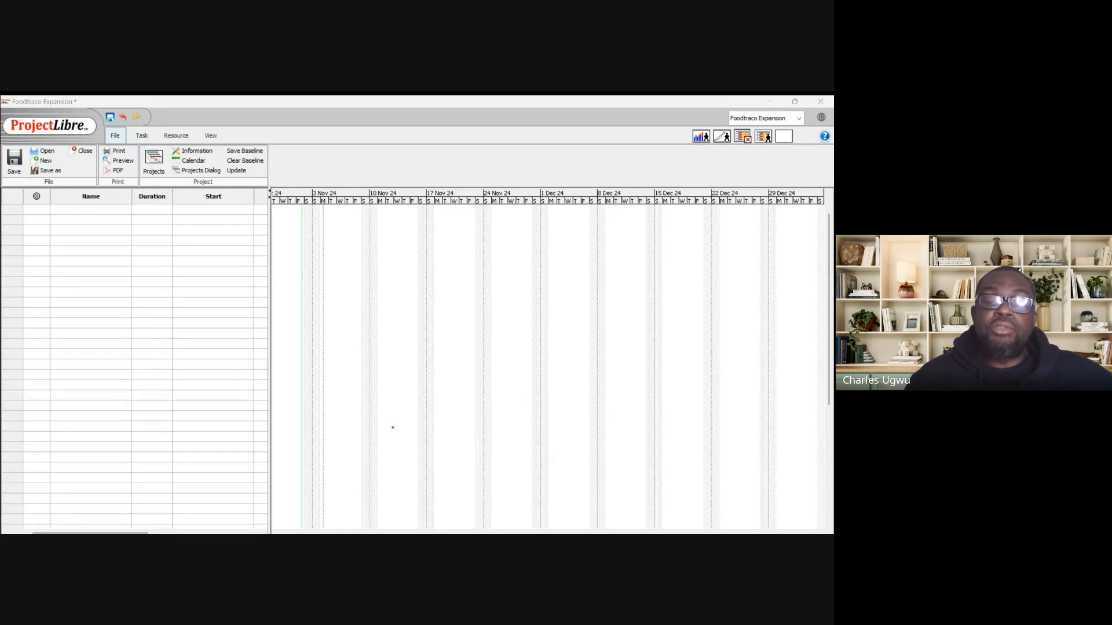
drag(601, 429, 640, 533)
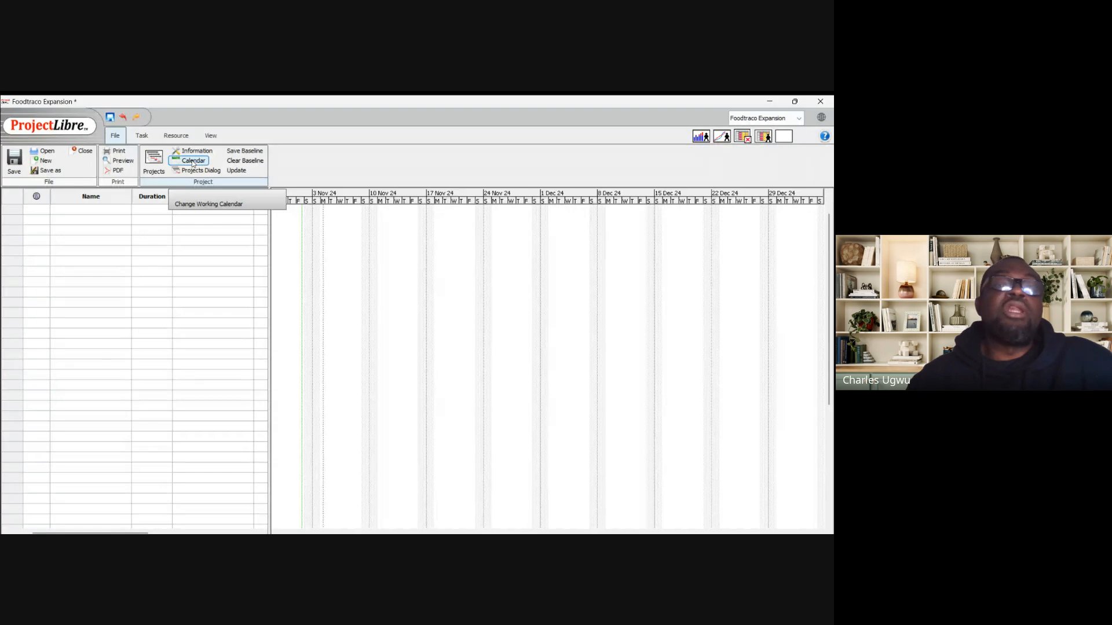
click(193, 162)
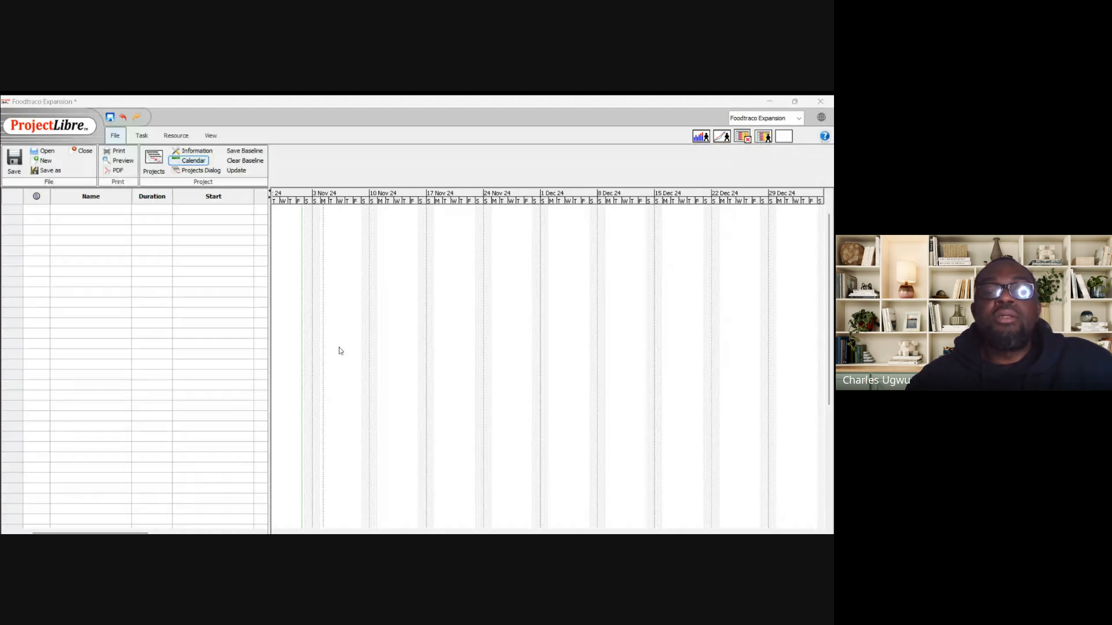
click(425, 451)
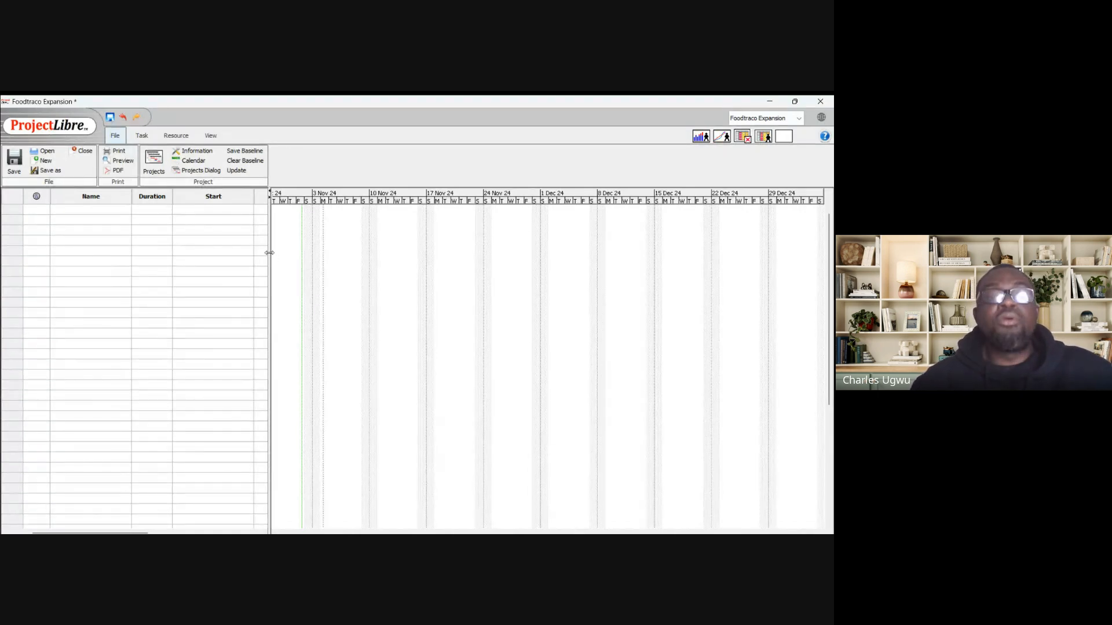
Widen the task table over the Gantt chart to expose the Finish, Predecessors and Resource Names columns
drag(269, 252, 503, 243)
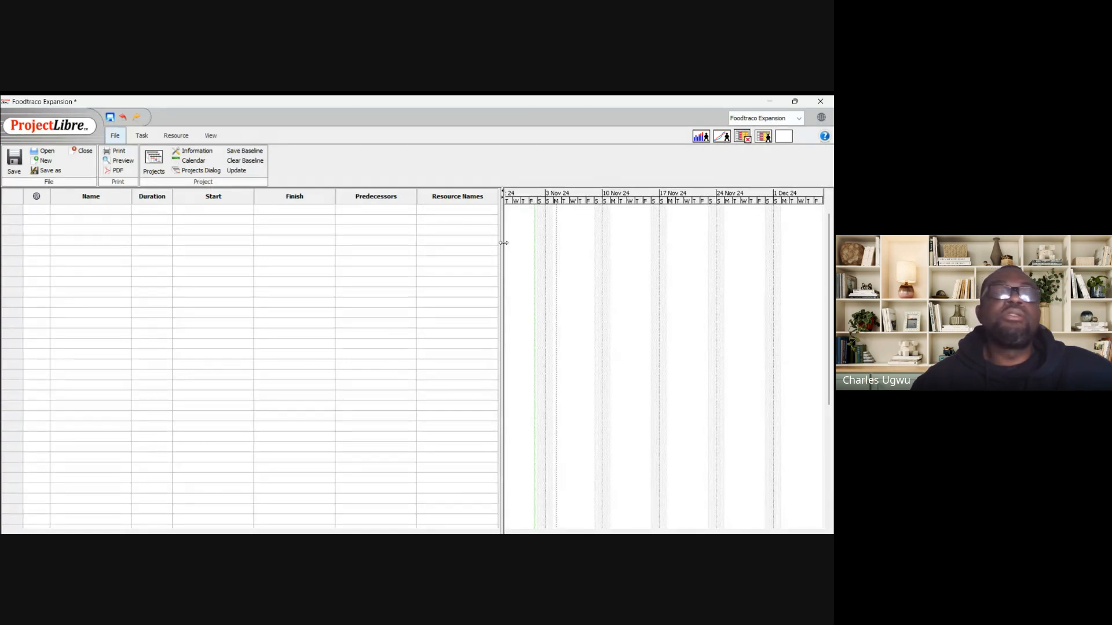
click(292, 211)
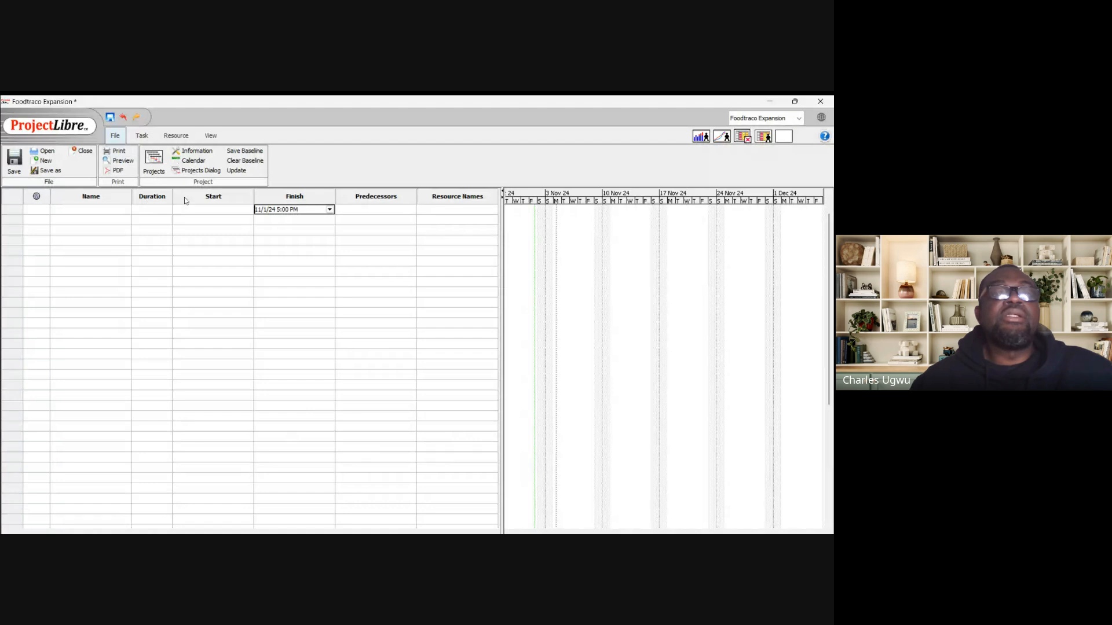
click(220, 200)
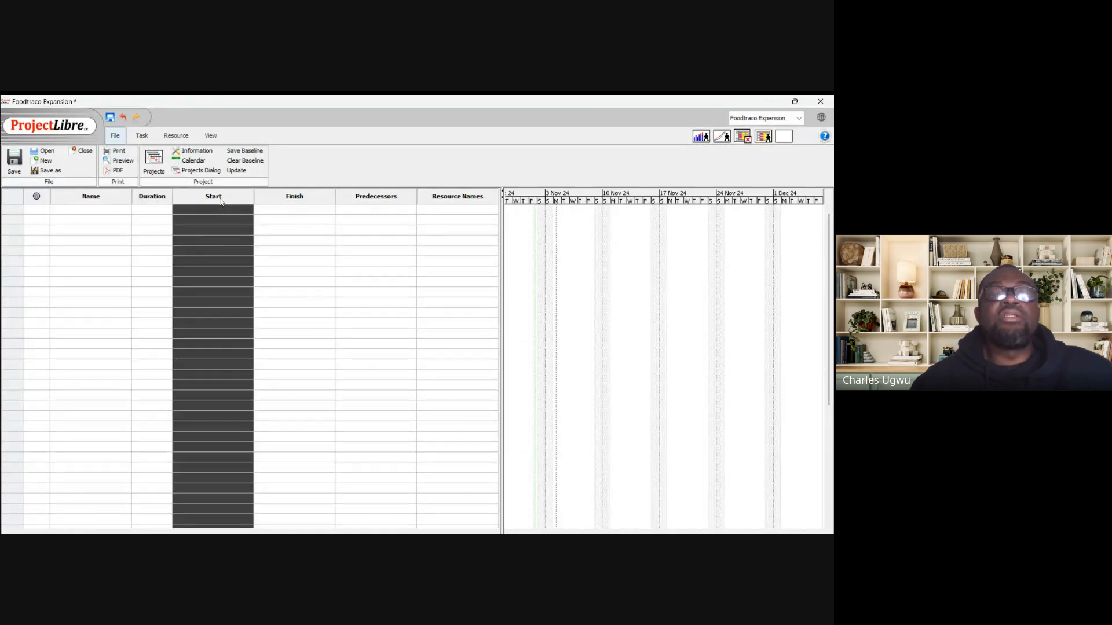
click(290, 200)
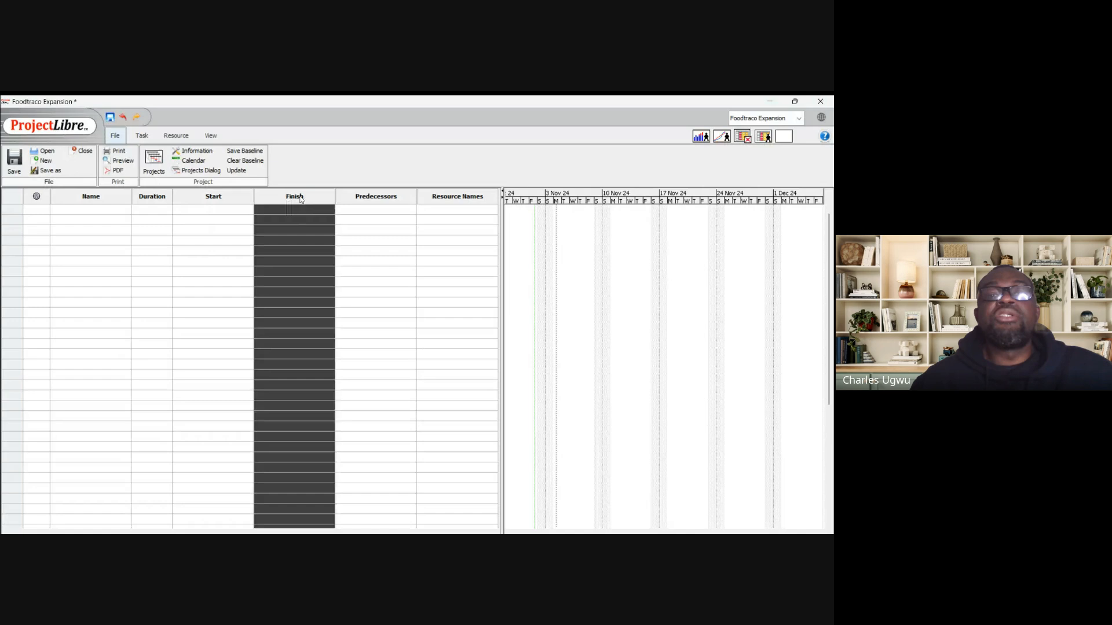
click(365, 200)
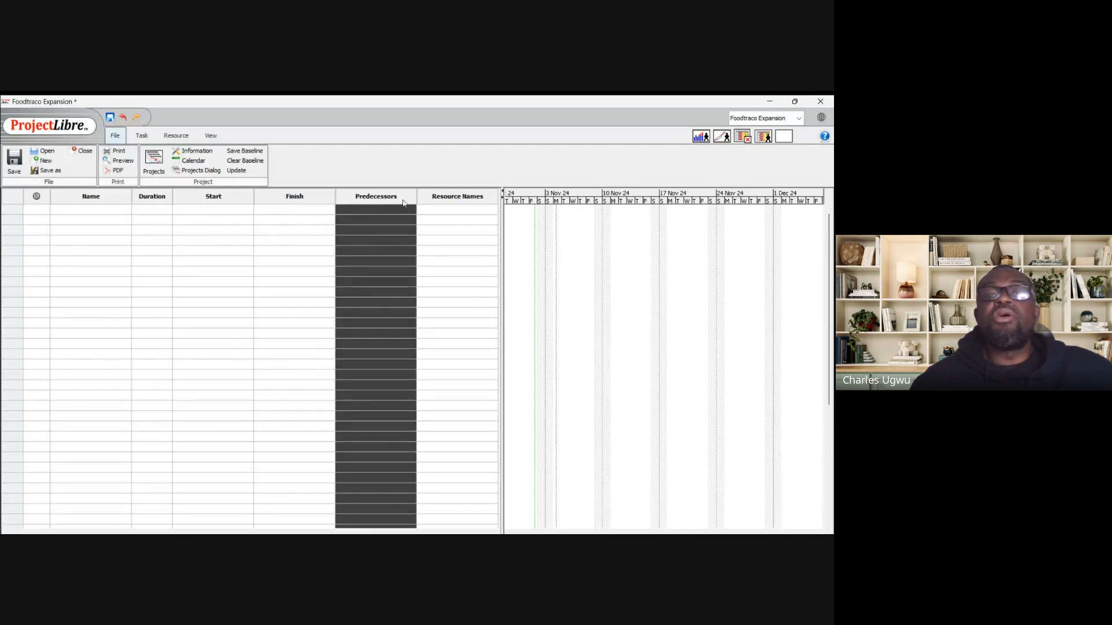
click(455, 200)
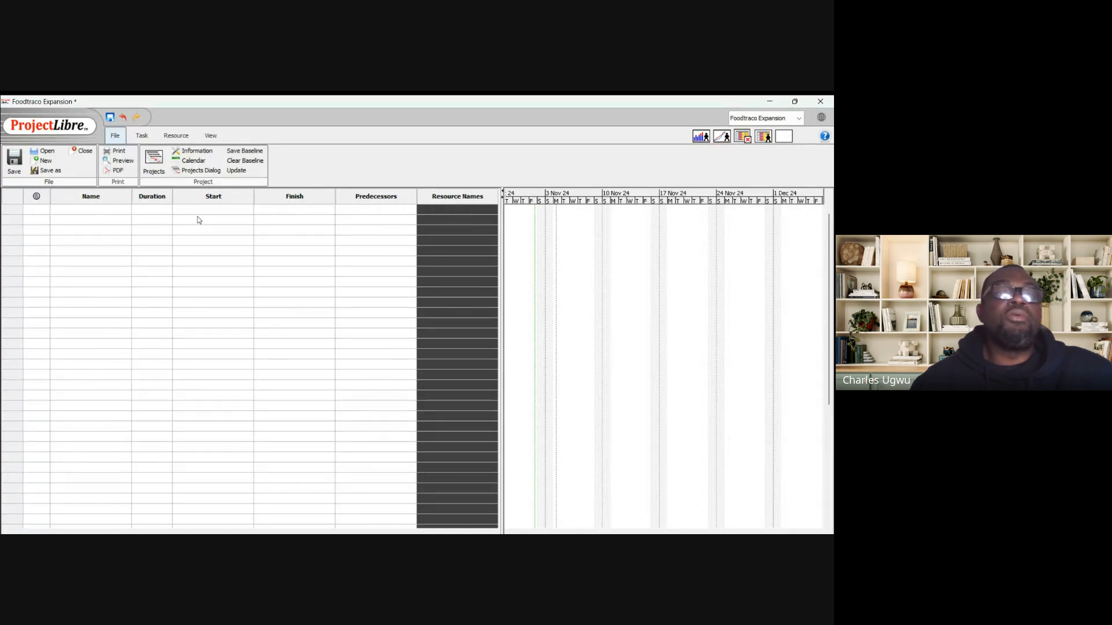
Paste the copied task list, from Define project objectives and goals to Hand over to operations team, into the Name column starting at the first row
click(93, 210)
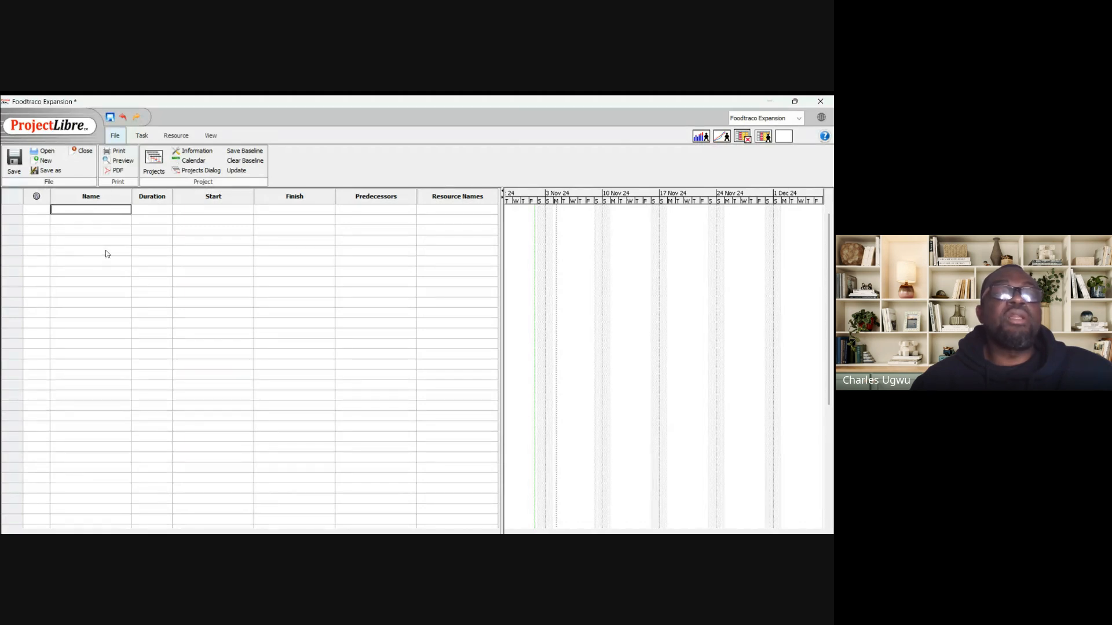
click(142, 136)
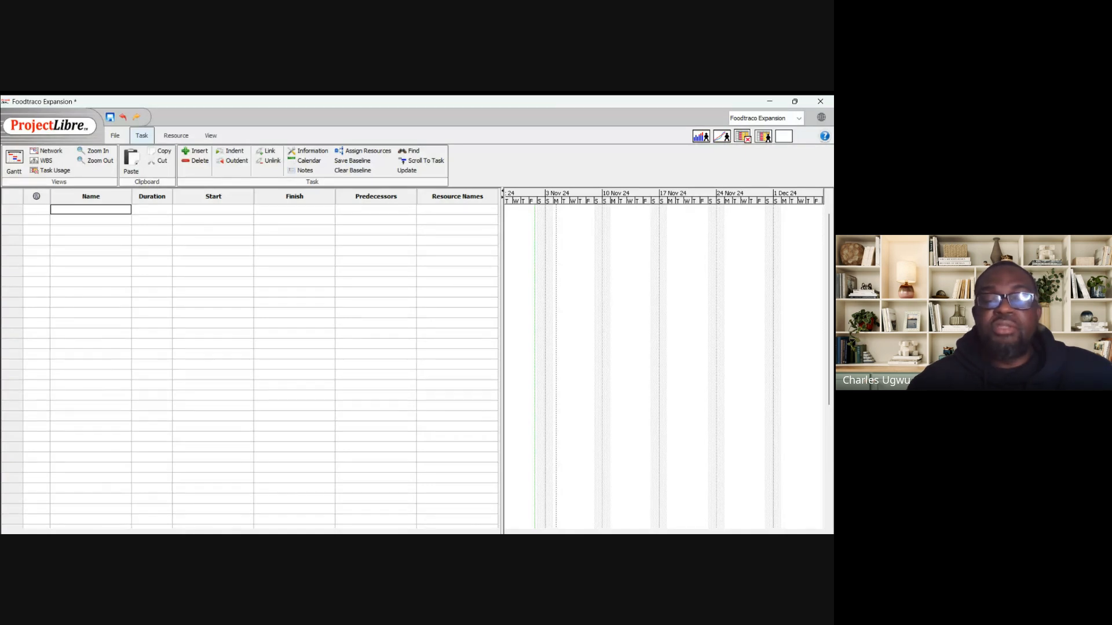
click(324, 503)
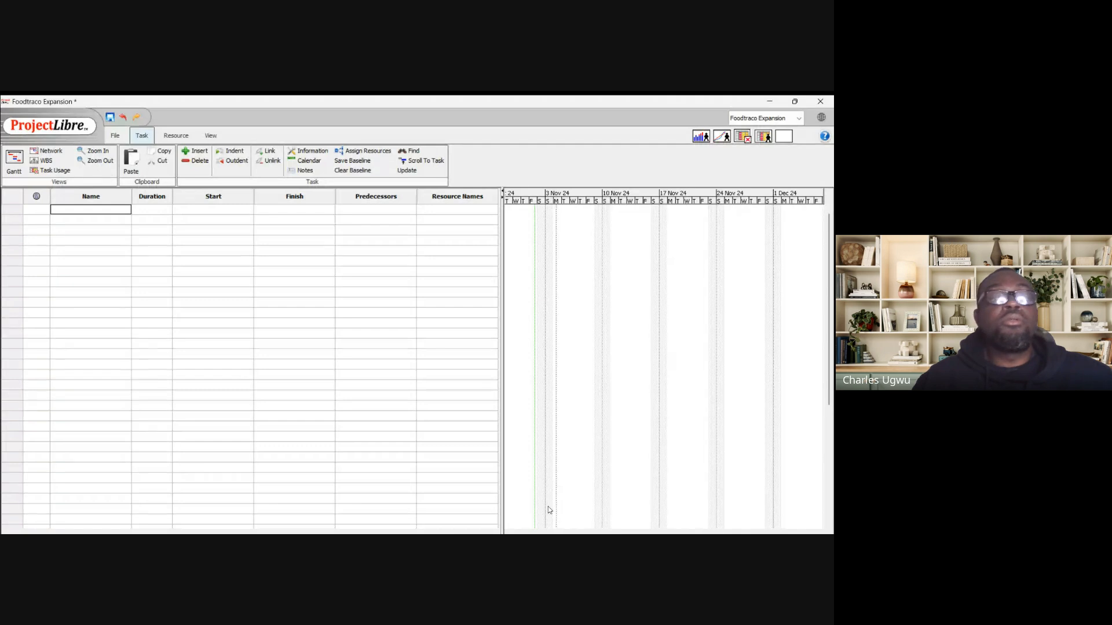
click(79, 219)
click(81, 230)
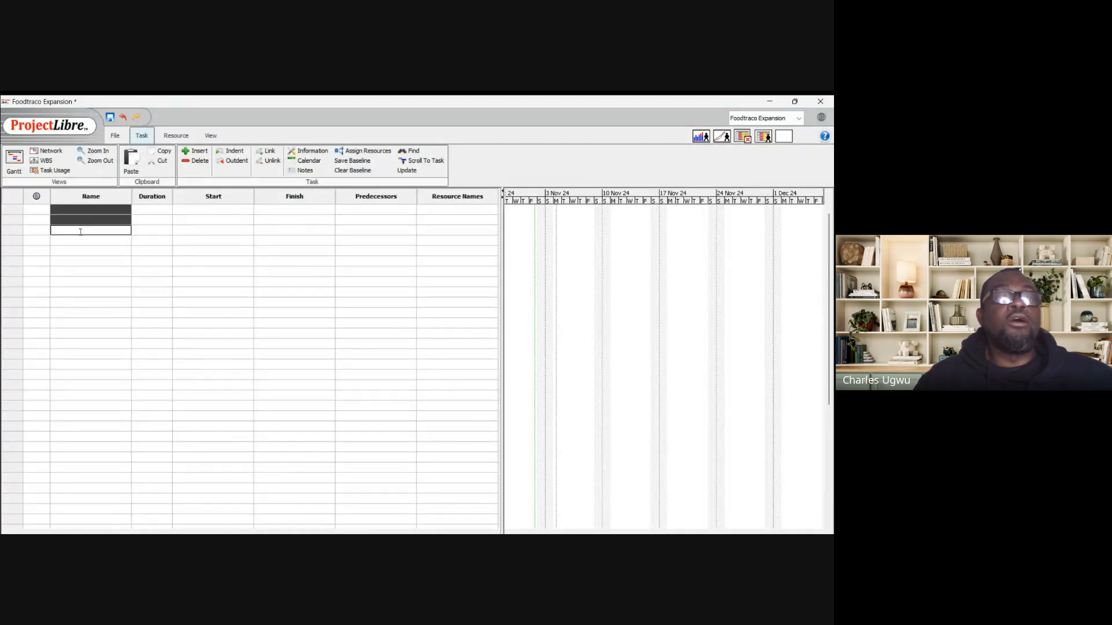
click(81, 241)
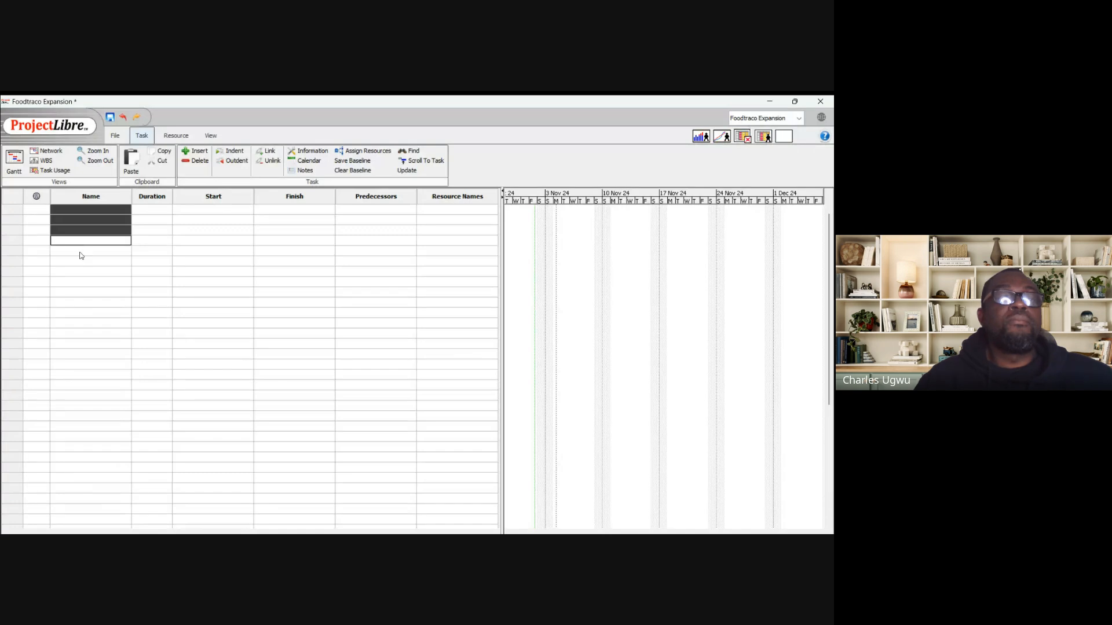
click(81, 252)
click(81, 262)
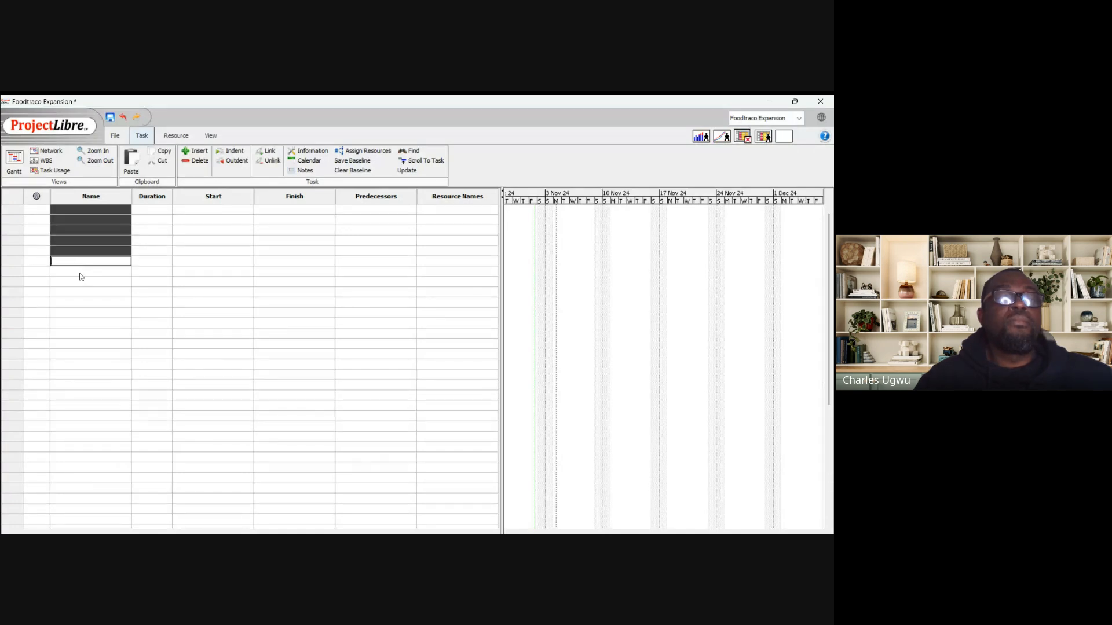
click(81, 272)
click(80, 283)
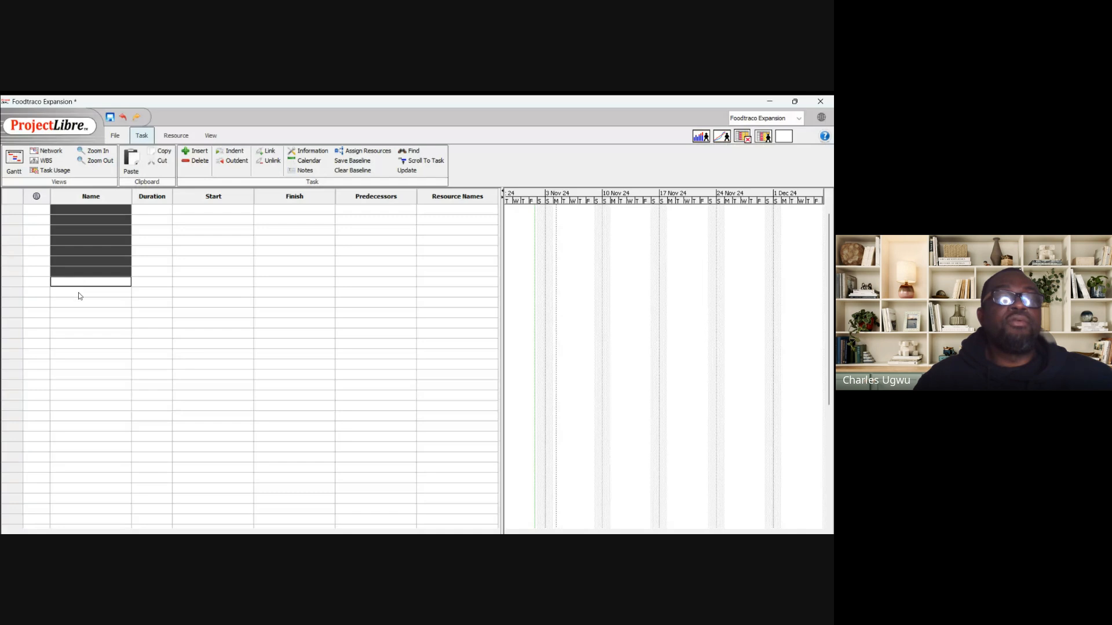
click(80, 293)
click(81, 303)
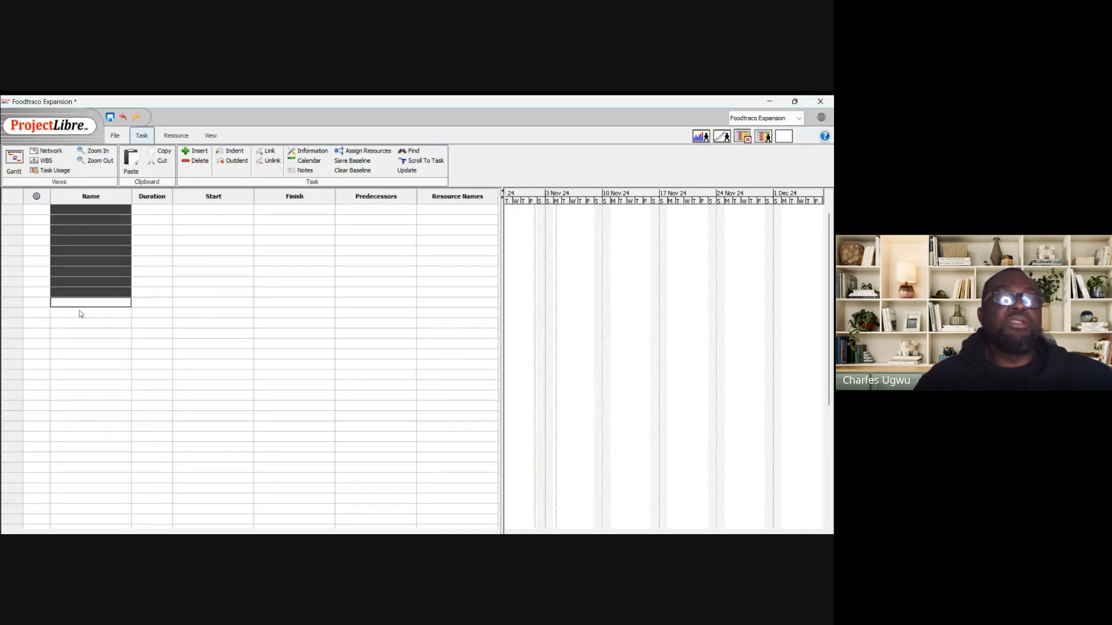
click(81, 313)
click(80, 324)
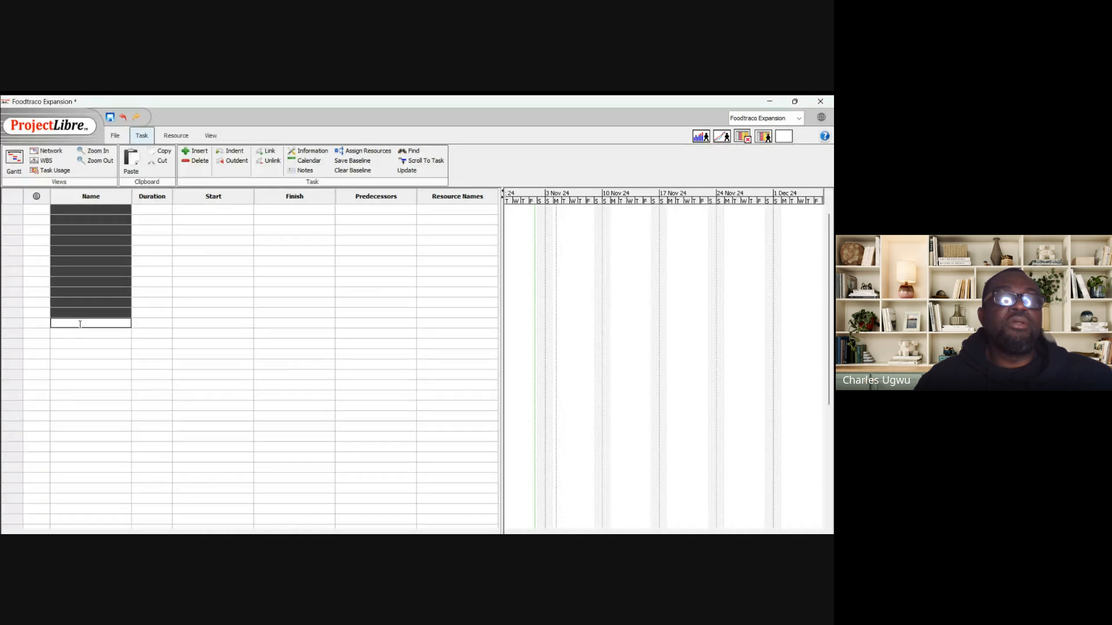
click(80, 334)
click(80, 343)
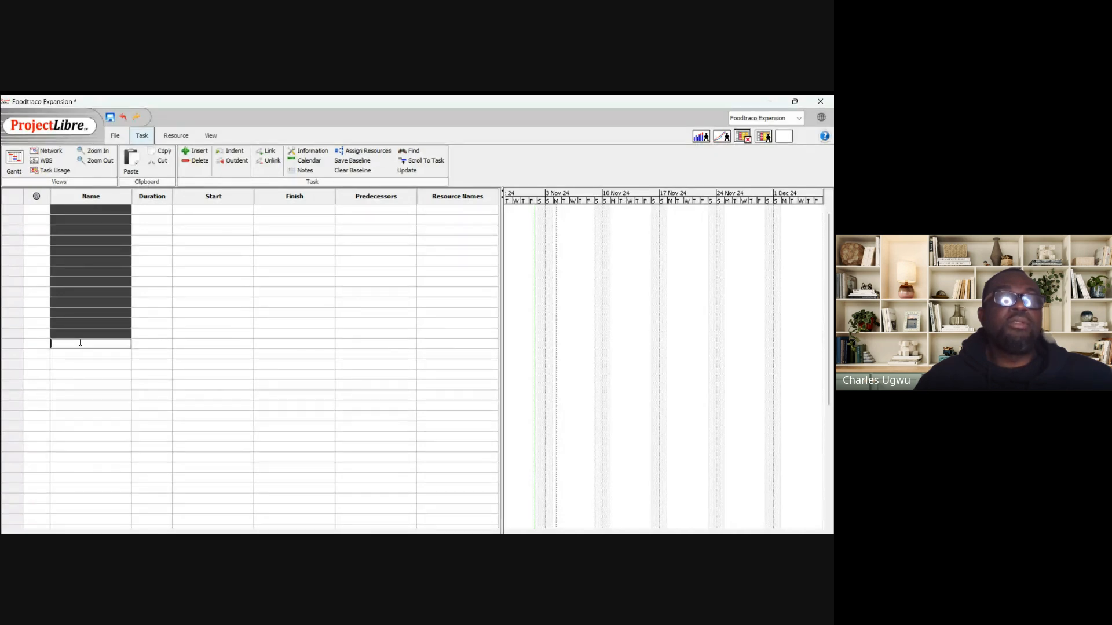
click(78, 354)
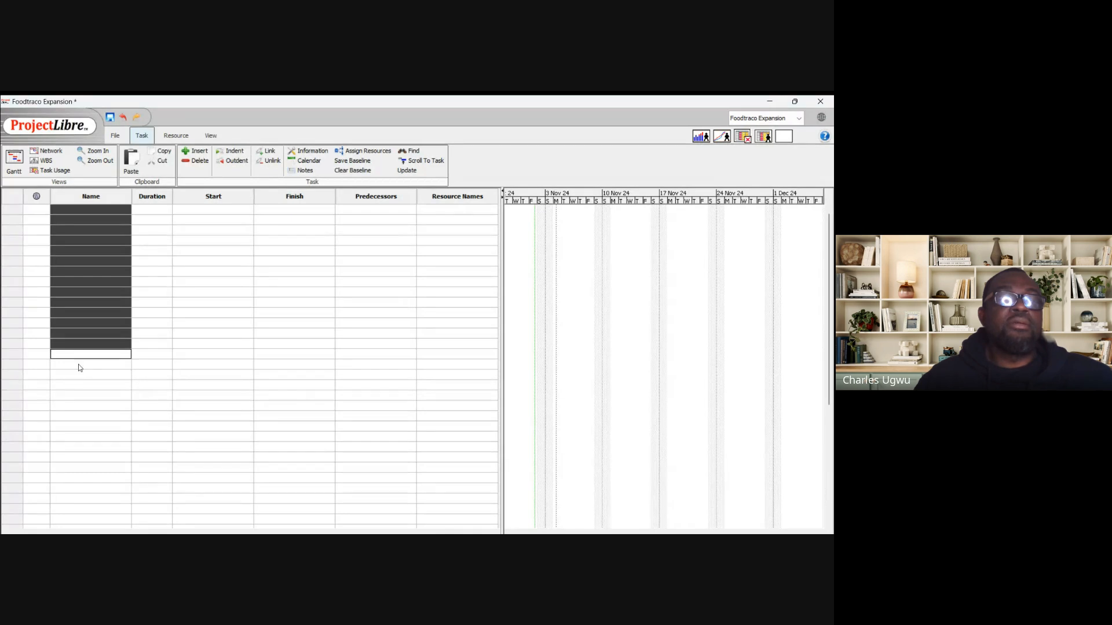
click(80, 365)
click(79, 374)
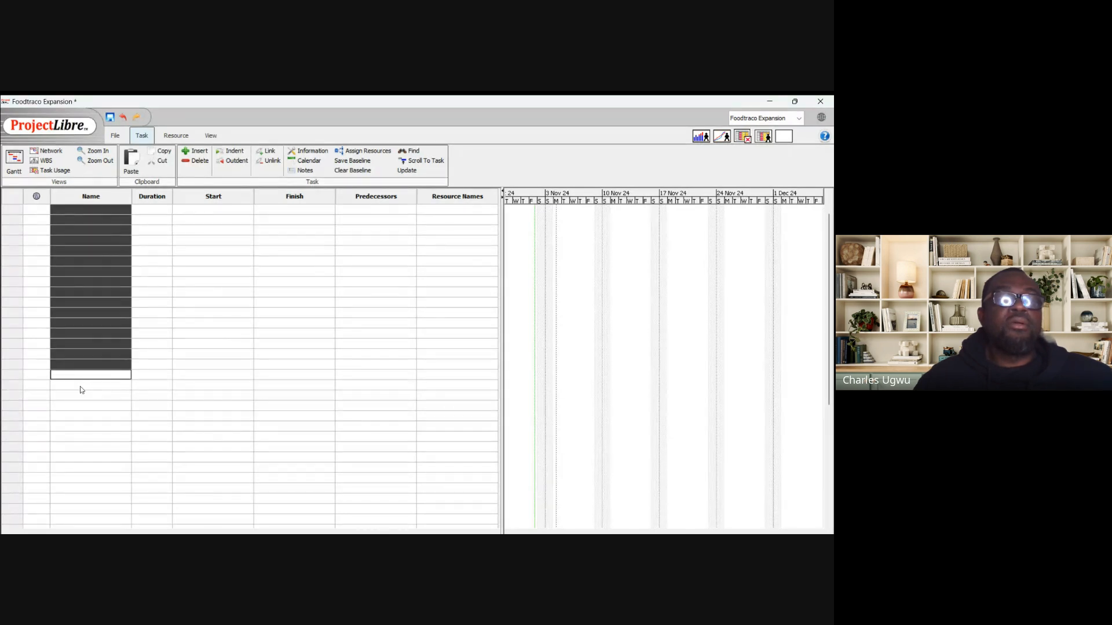
click(81, 385)
drag(81, 406, 84, 427)
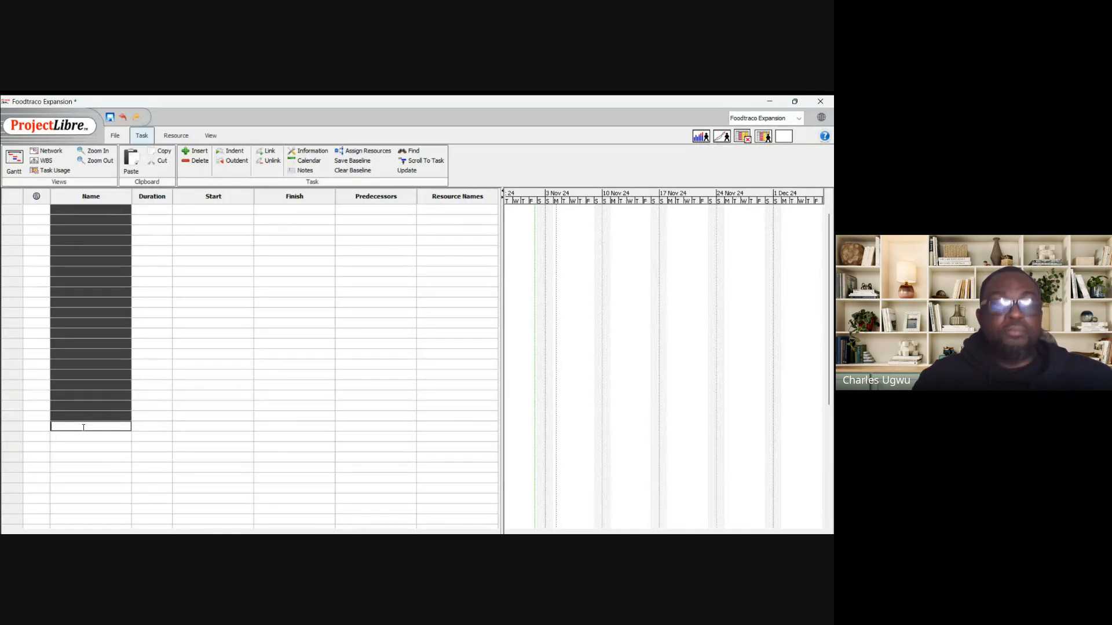
key(ctrl+v)
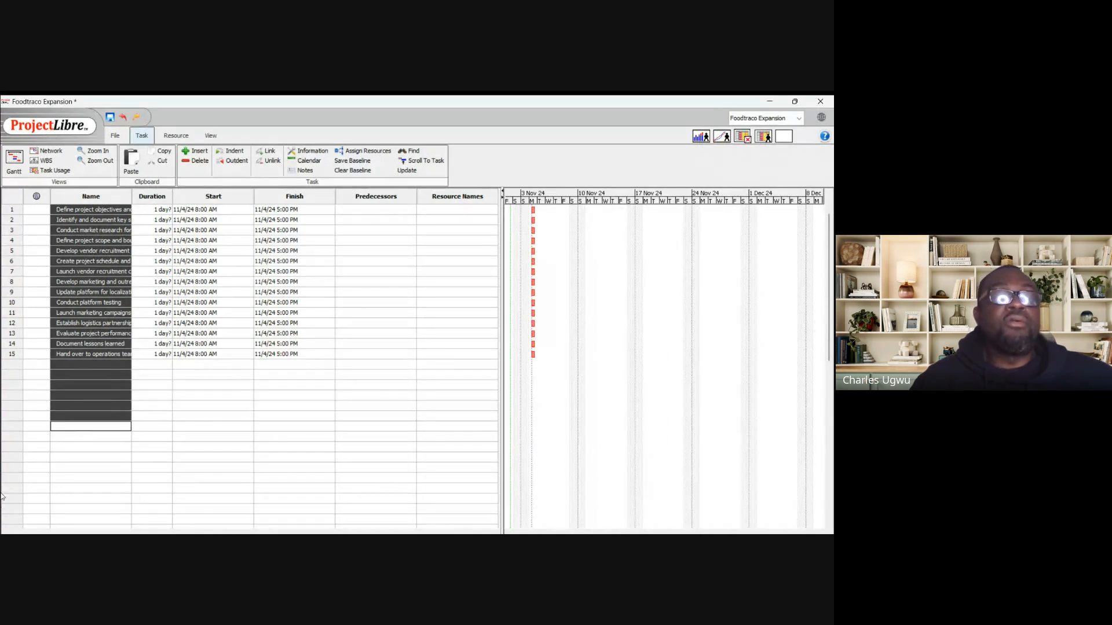
Clear the cell selection and widen the Name column to fit the full task names
click(96, 416)
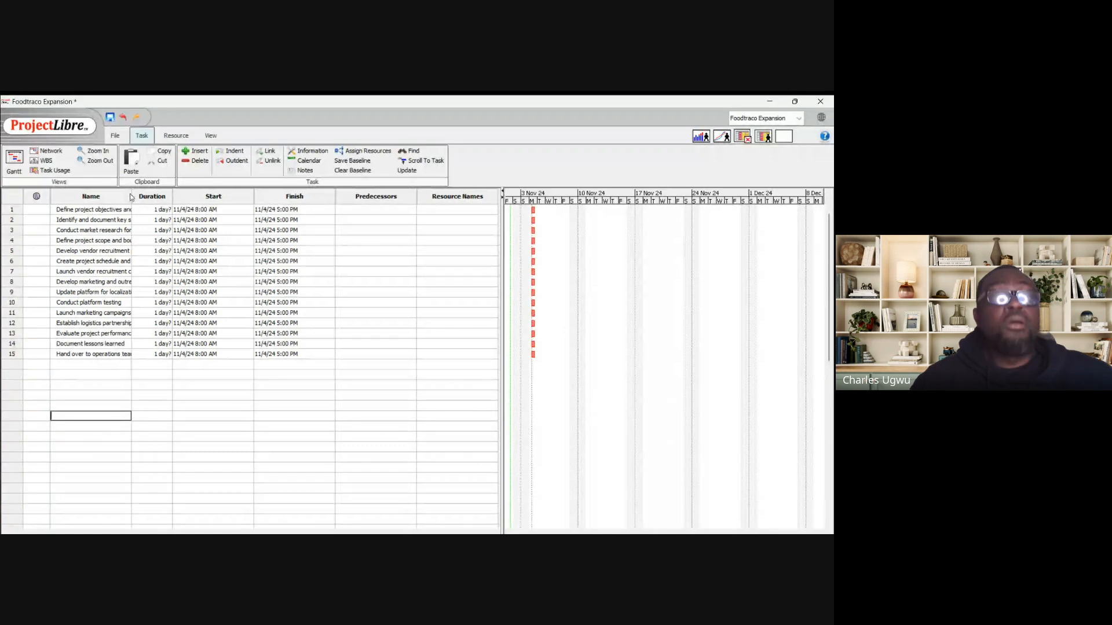
drag(131, 197, 125, 201)
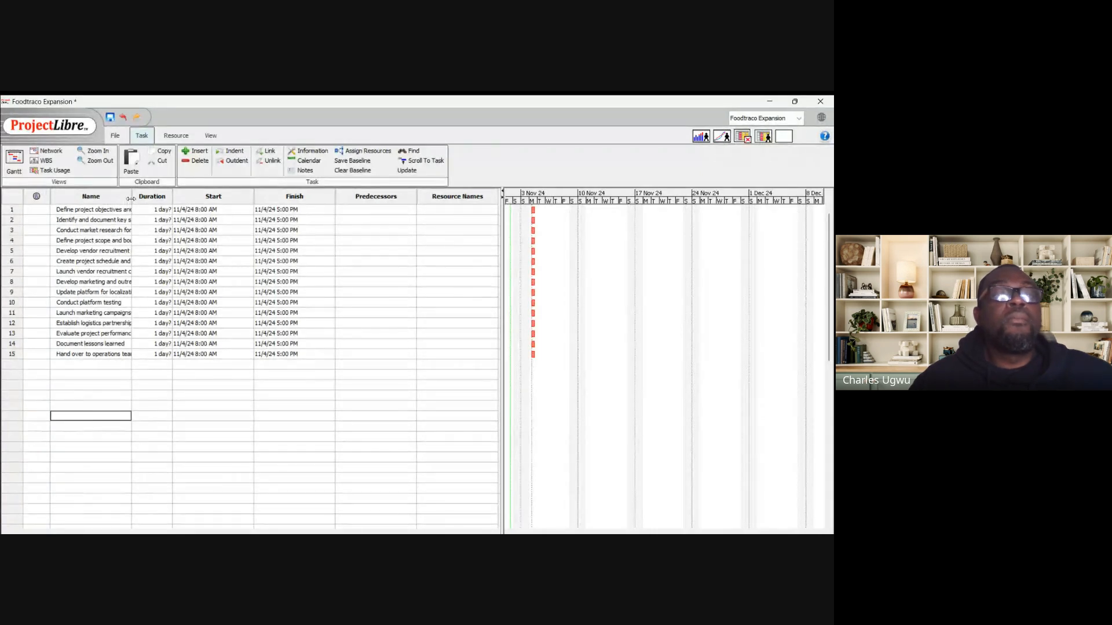
drag(131, 199, 175, 210)
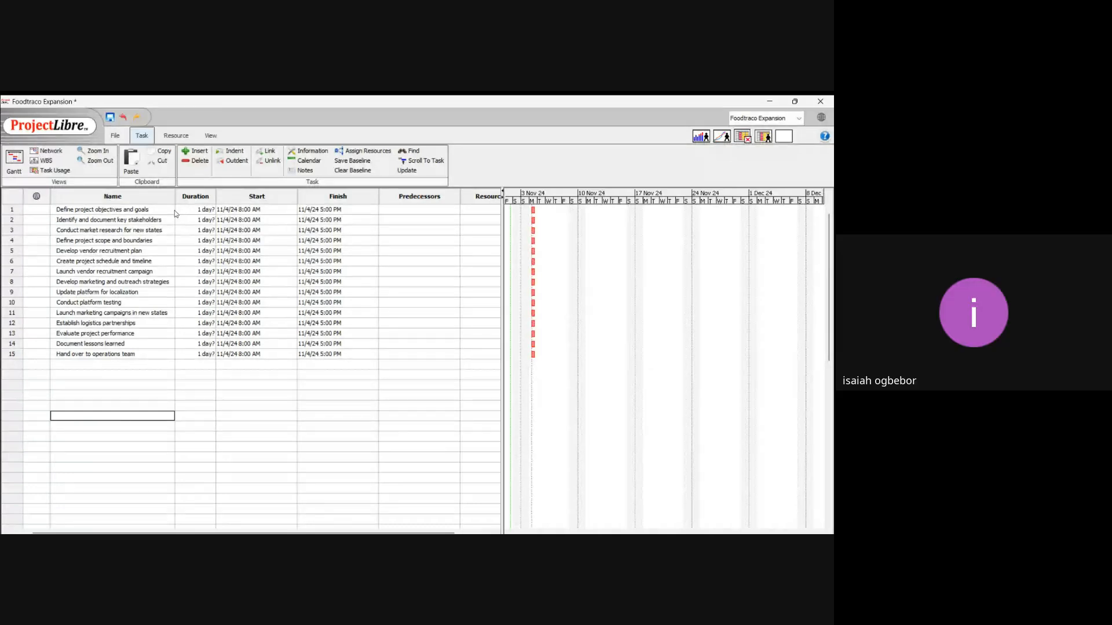
click(153, 201)
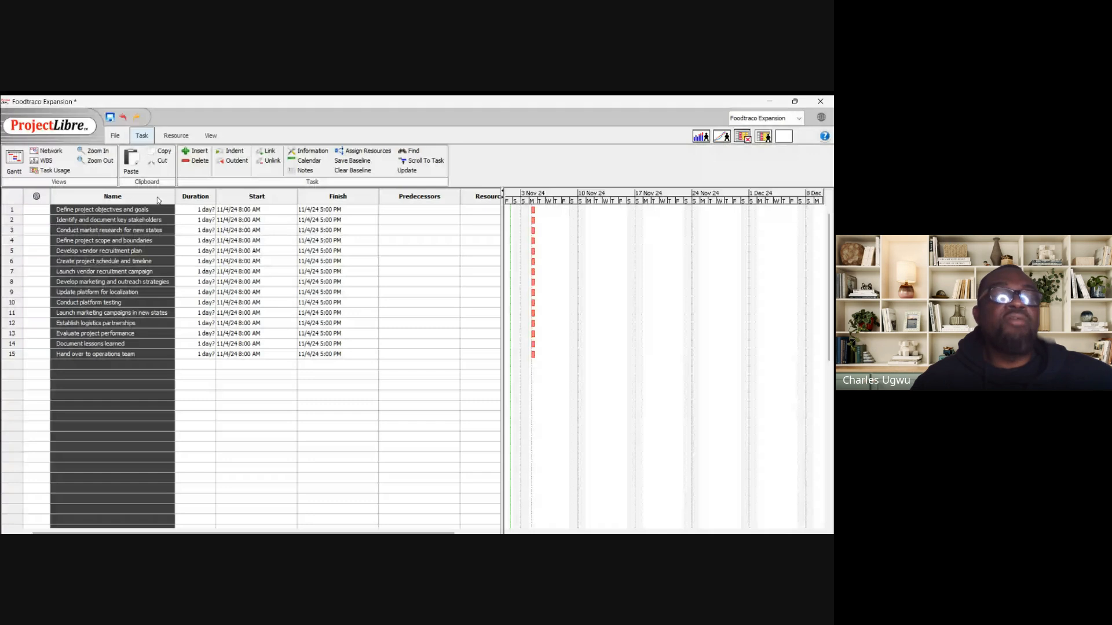
click(133, 355)
click(133, 354)
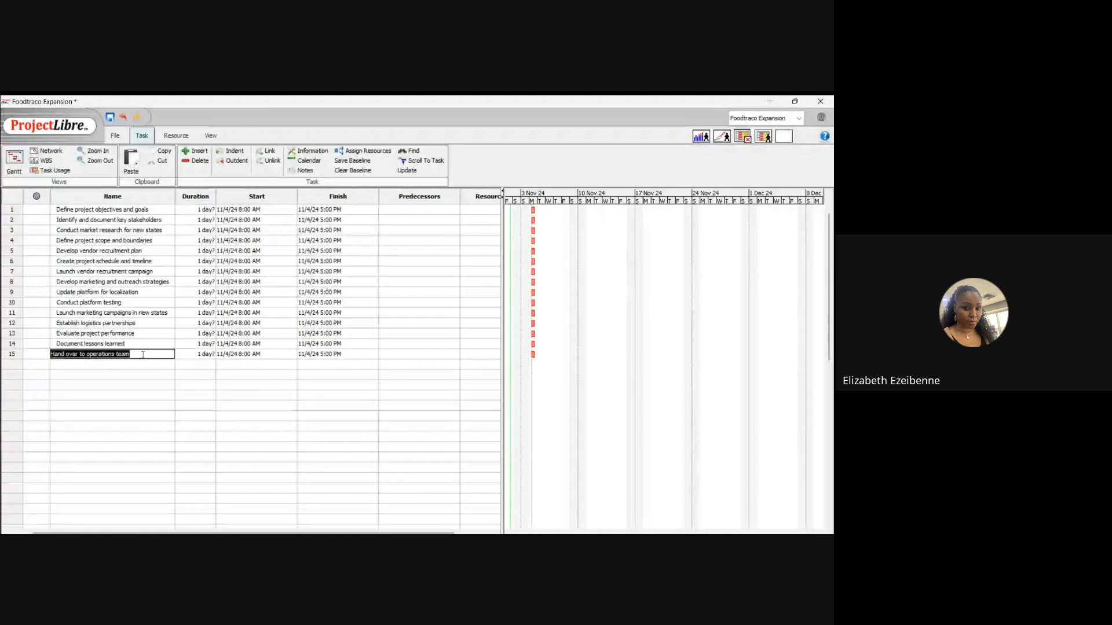
click(152, 344)
click(152, 344)
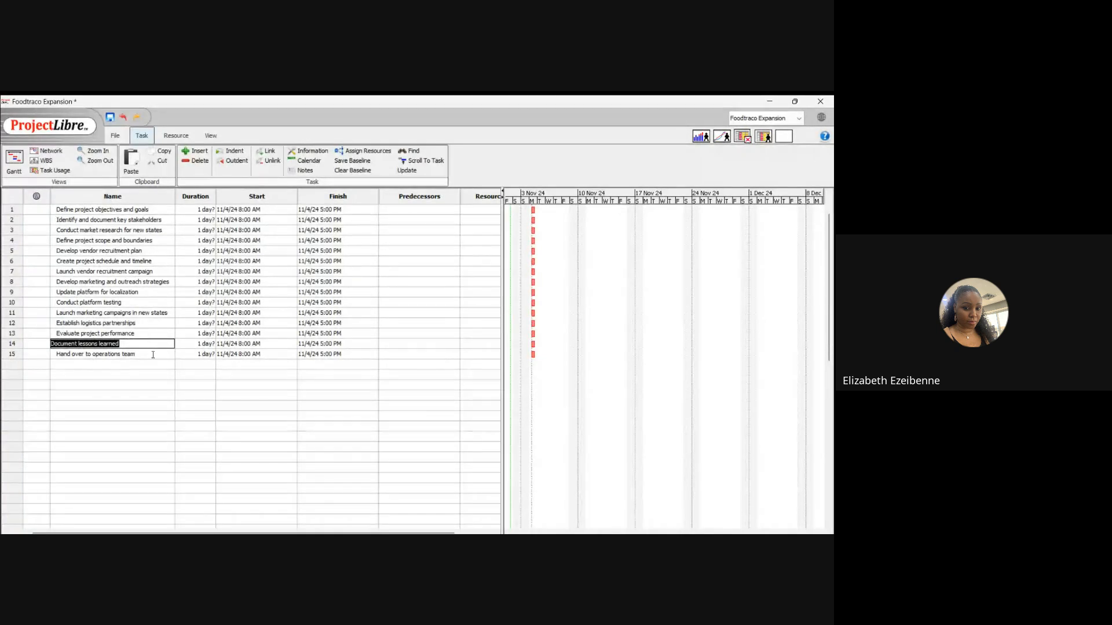
double_click(153, 354)
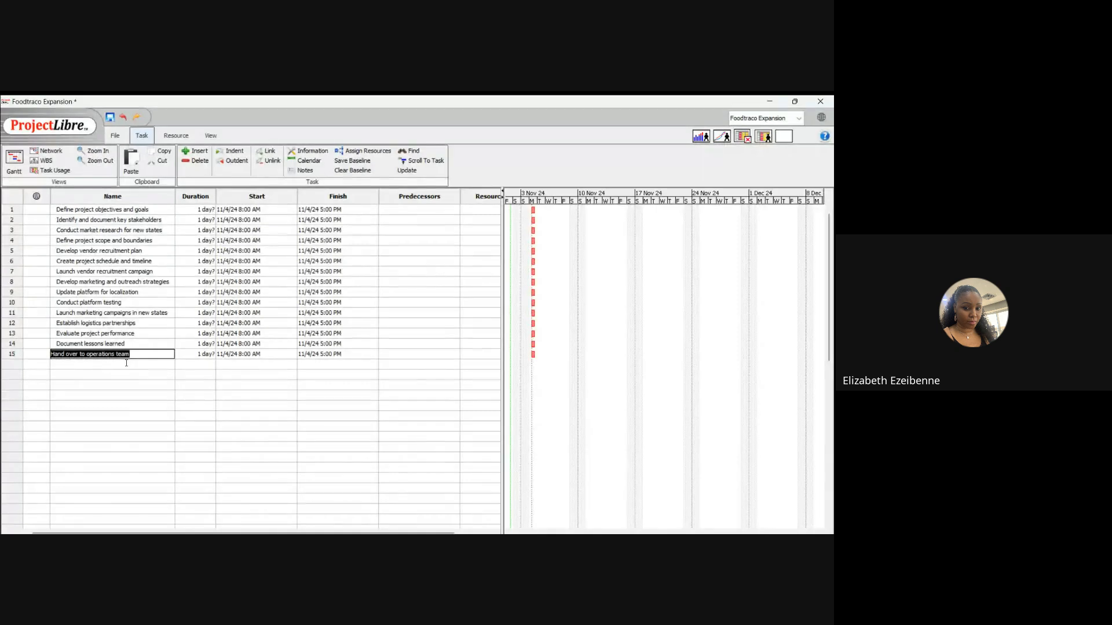
click(126, 363)
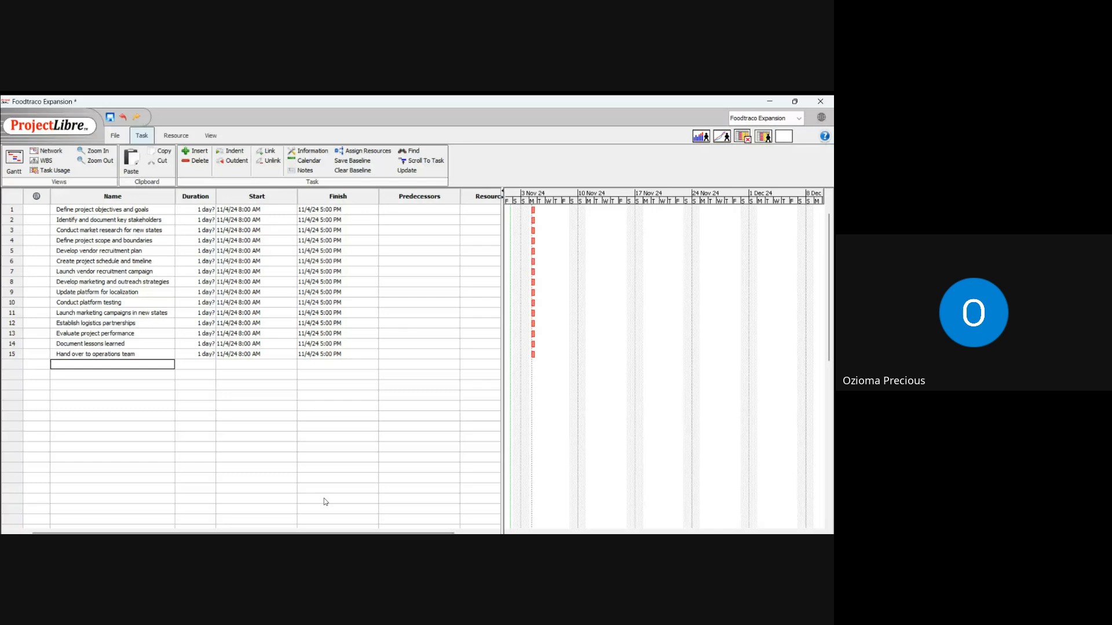
key(alt+Tab)
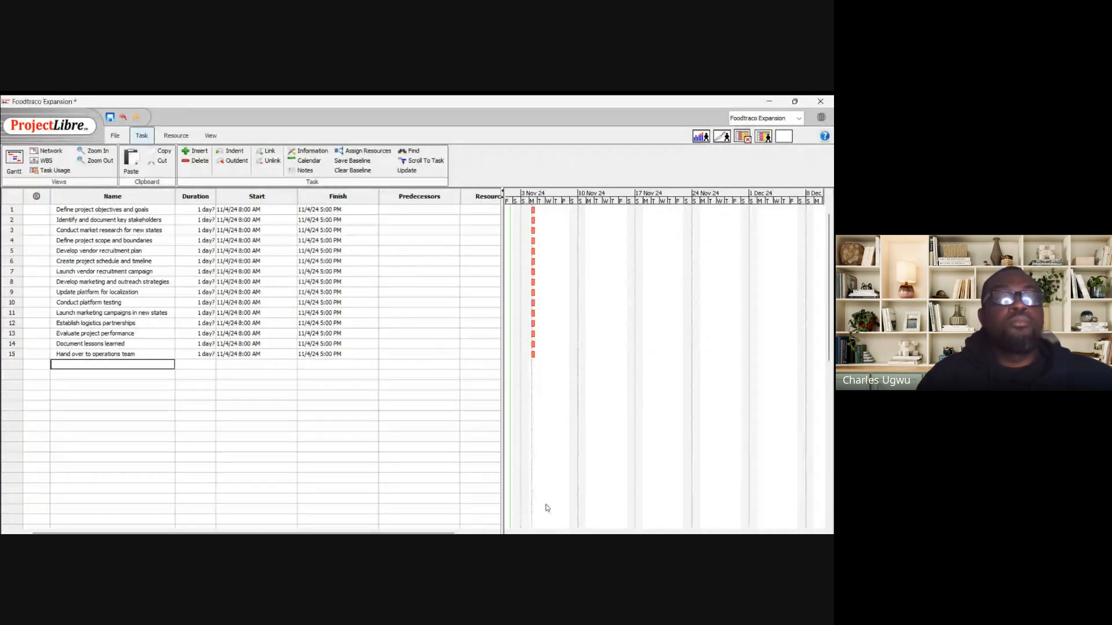
Clear the first task's name and try to clear all the other task names together, down to Hand over to operations team
click(96, 210)
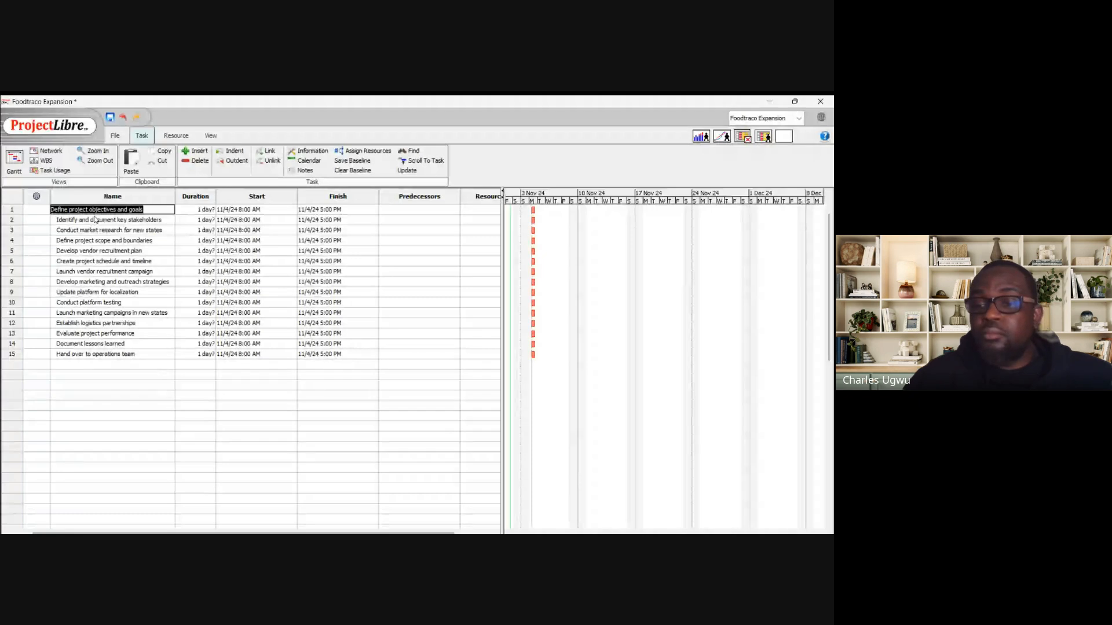
key(BackSpace)
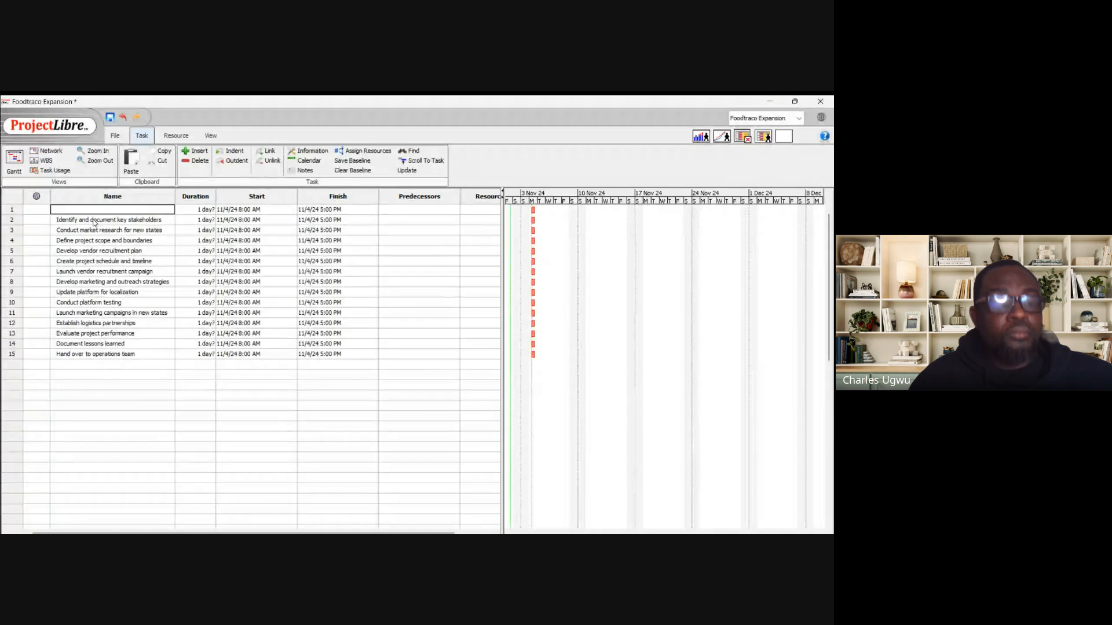
ctrl+click(94, 222)
ctrl+click(94, 230)
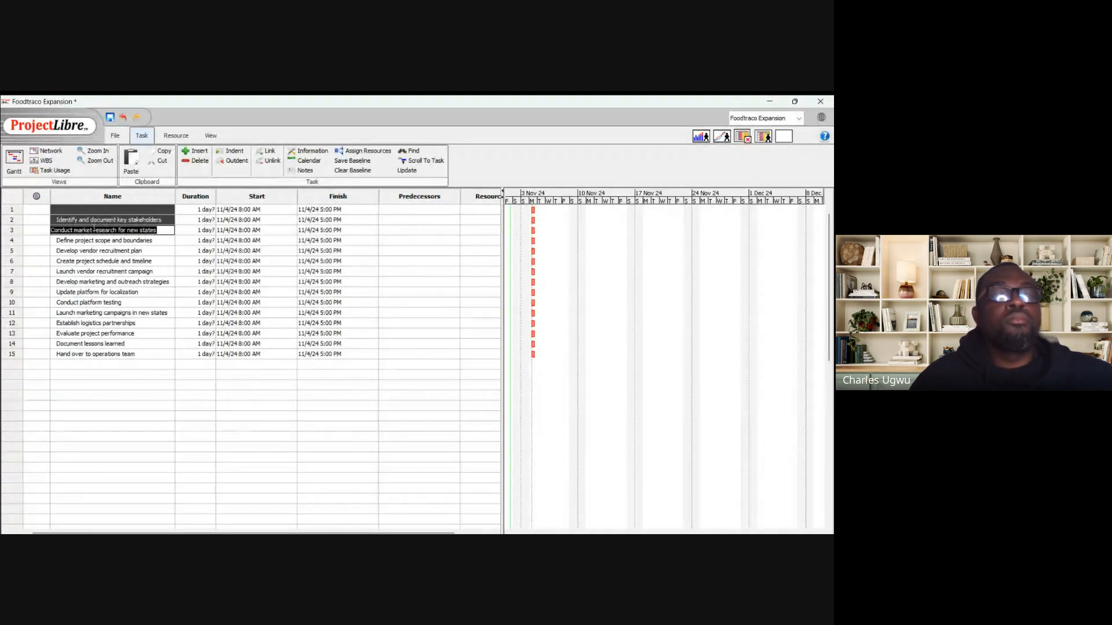
ctrl+click(94, 240)
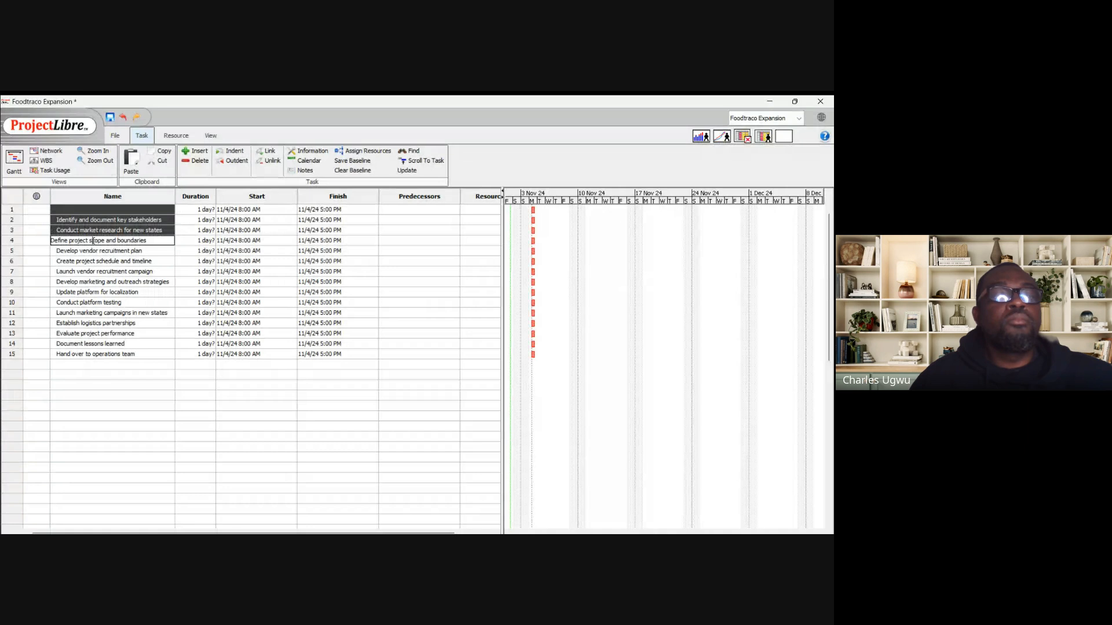
ctrl+click(94, 251)
ctrl+click(95, 261)
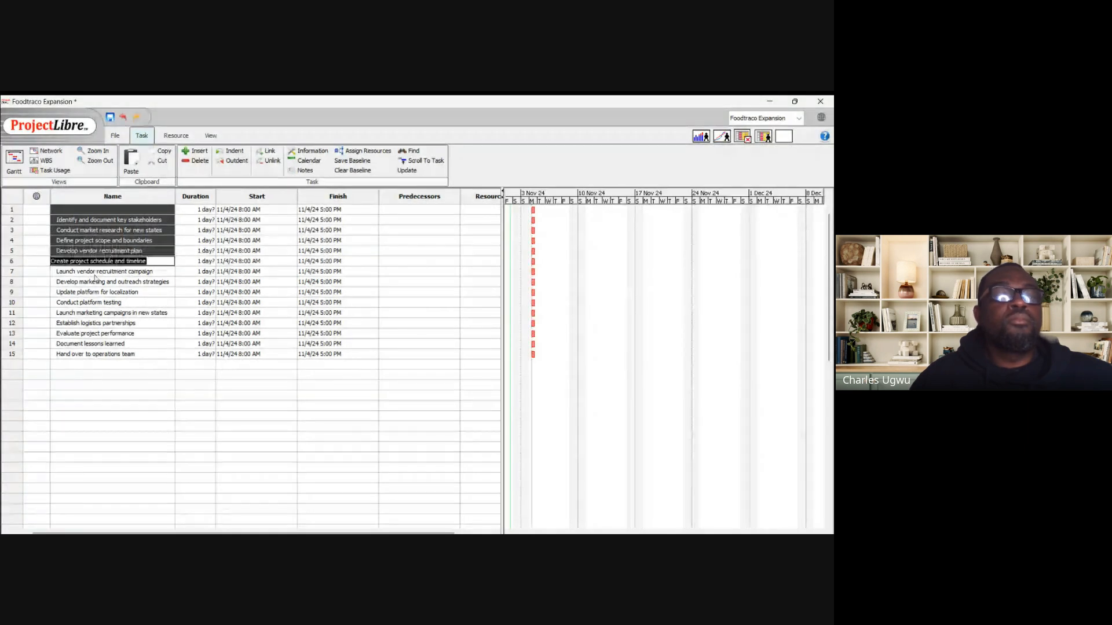
ctrl+click(94, 271)
ctrl+click(94, 282)
ctrl+click(94, 292)
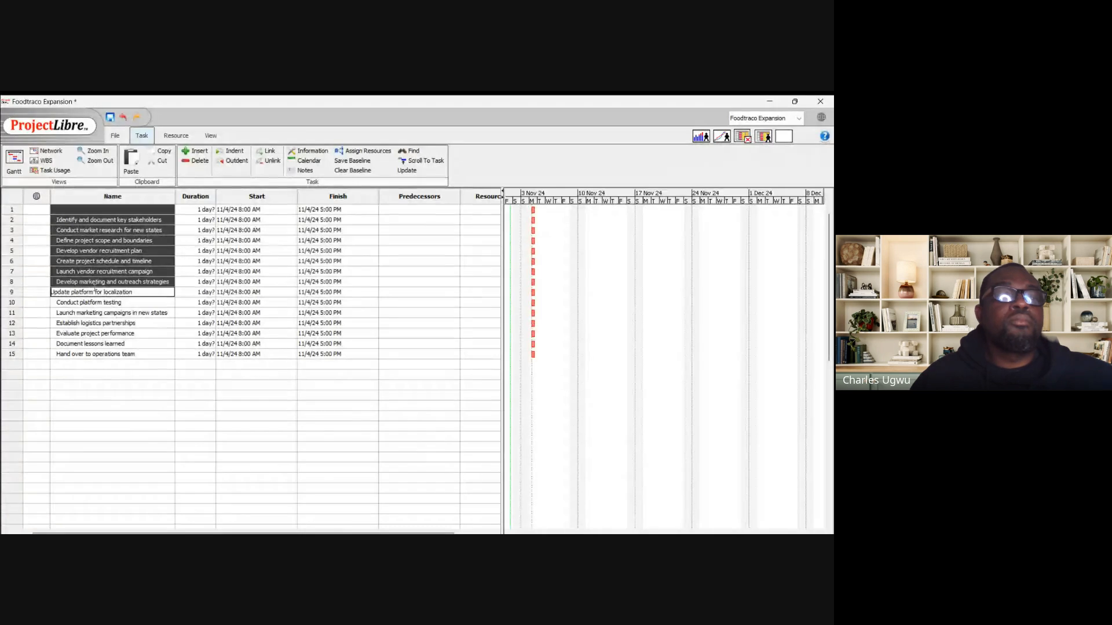
ctrl+click(95, 302)
ctrl+click(96, 313)
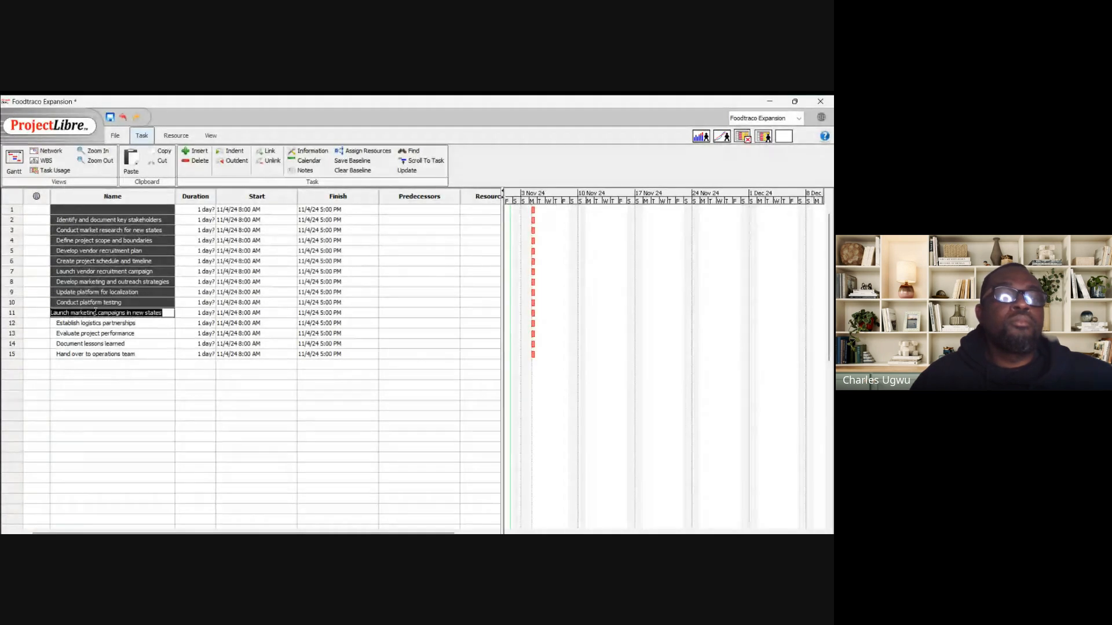
ctrl+click(95, 323)
ctrl+click(97, 344)
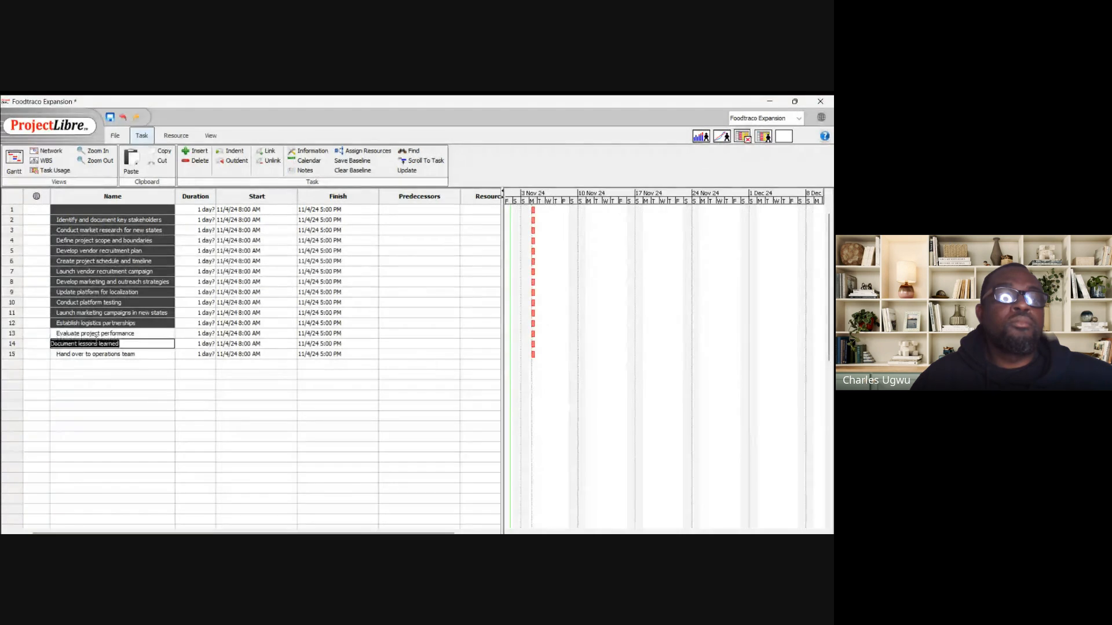
ctrl+click(95, 334)
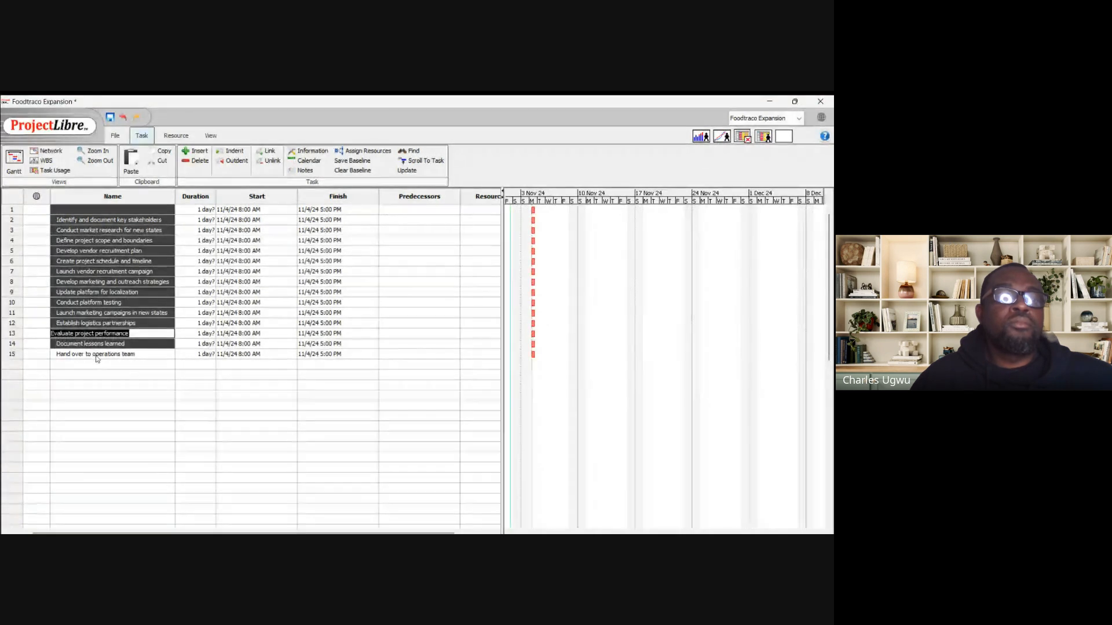
ctrl+click(96, 354)
key(Delete)
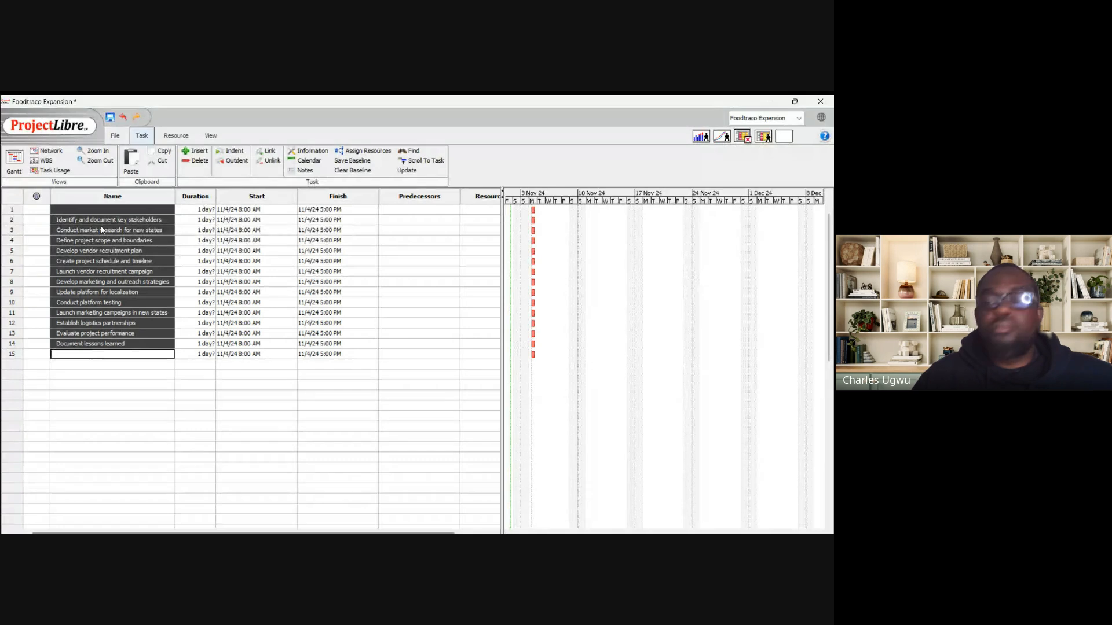
Clear the names Identify and document key stakeholders and Conduct market research for new states from rows 2 and 3
double_click(108, 250)
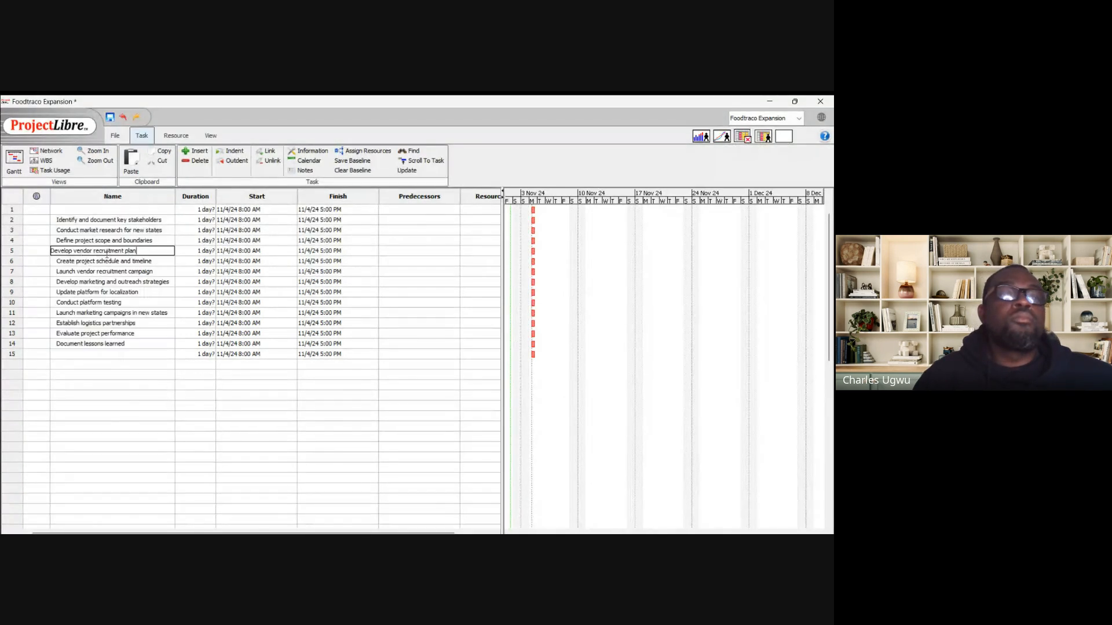
double_click(101, 220)
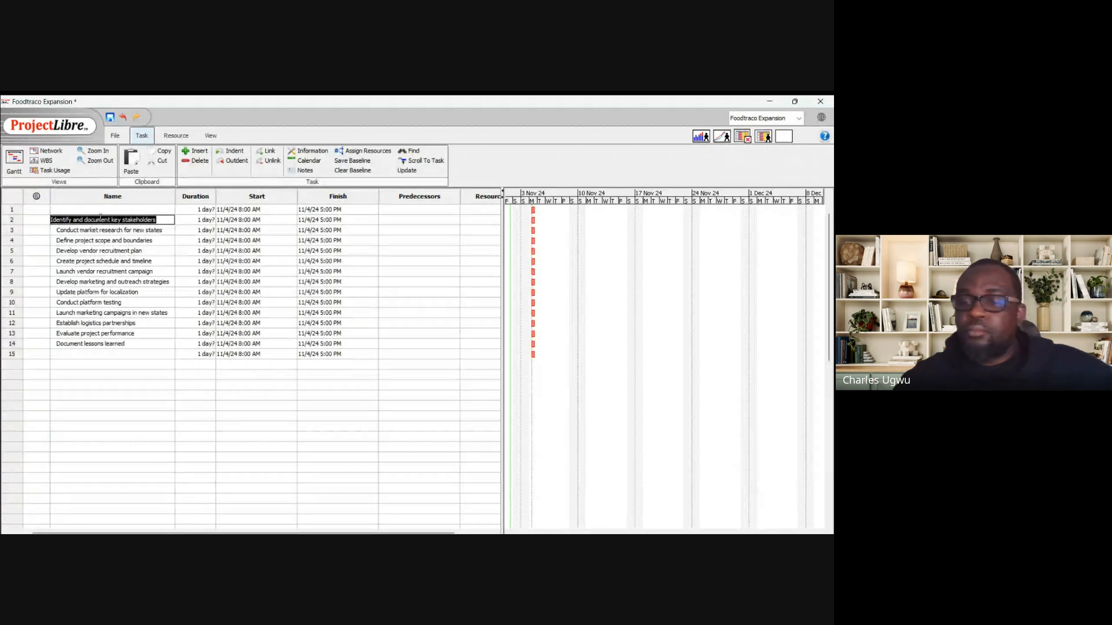
key(BackSpace)
double_click(107, 230)
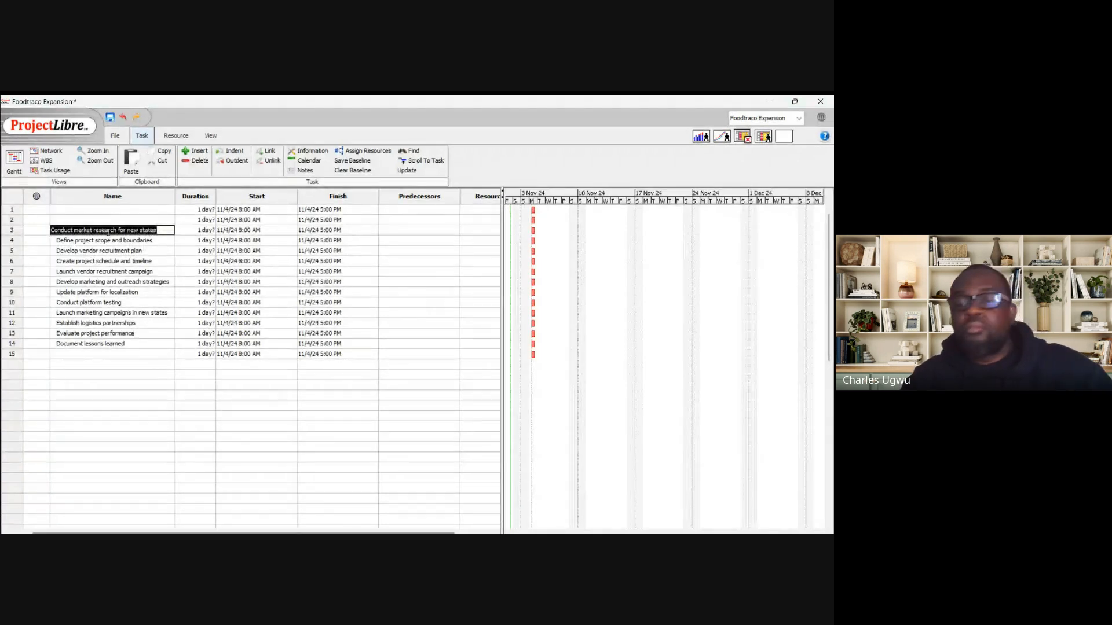
key(BackSpace)
Clear the names Define project scope and boundaries and Develop vendor recruitment plan from rows 4 and 5
double_click(107, 251)
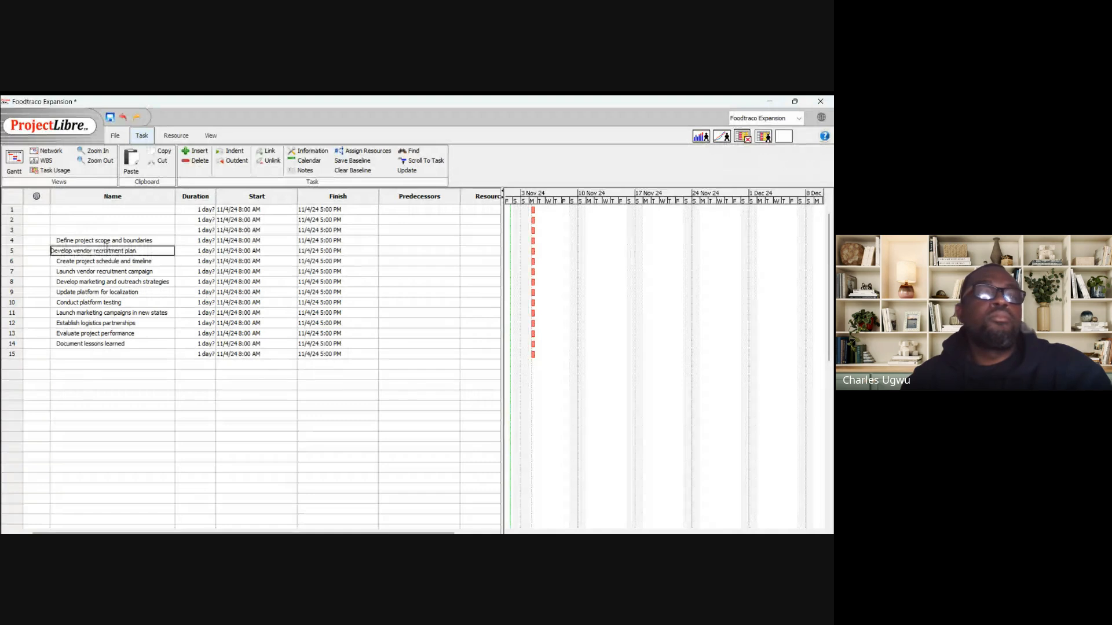
double_click(108, 240)
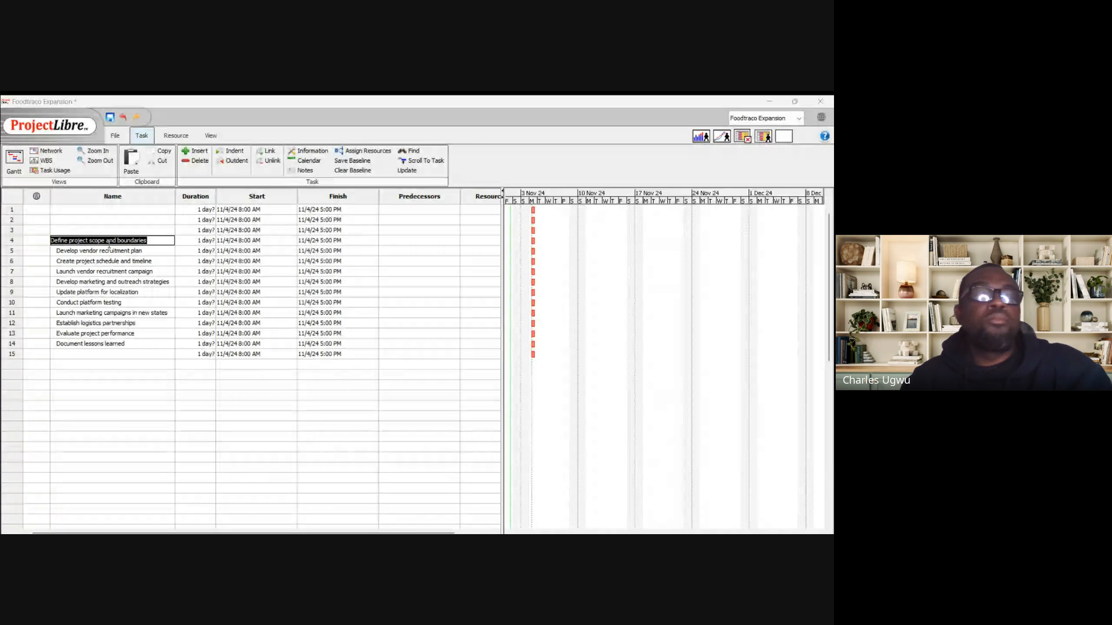
double_click(119, 250)
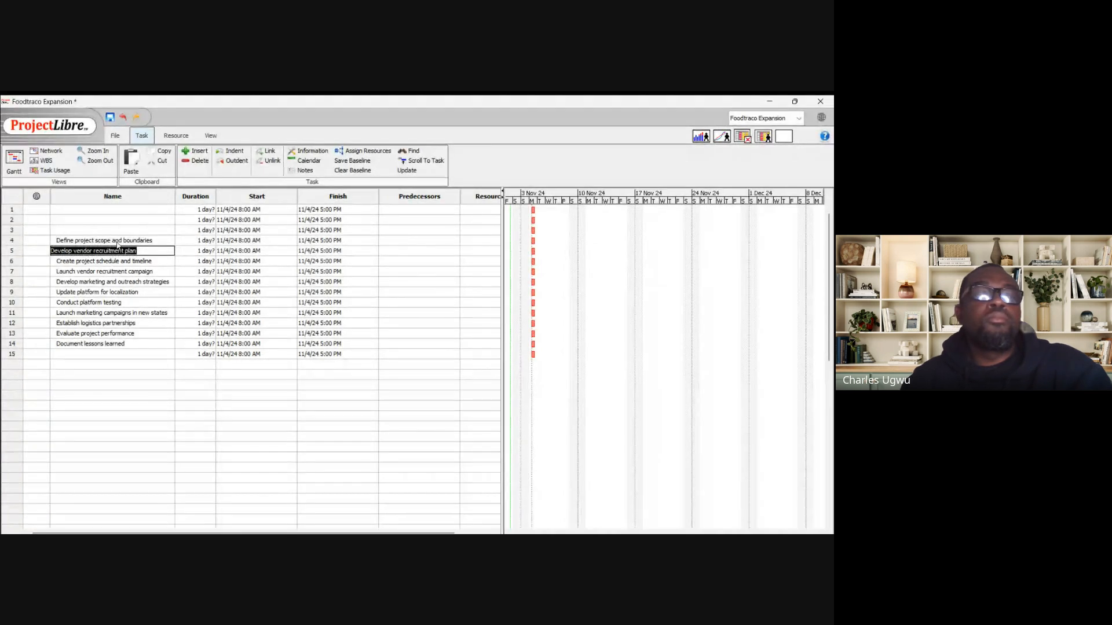
double_click(117, 240)
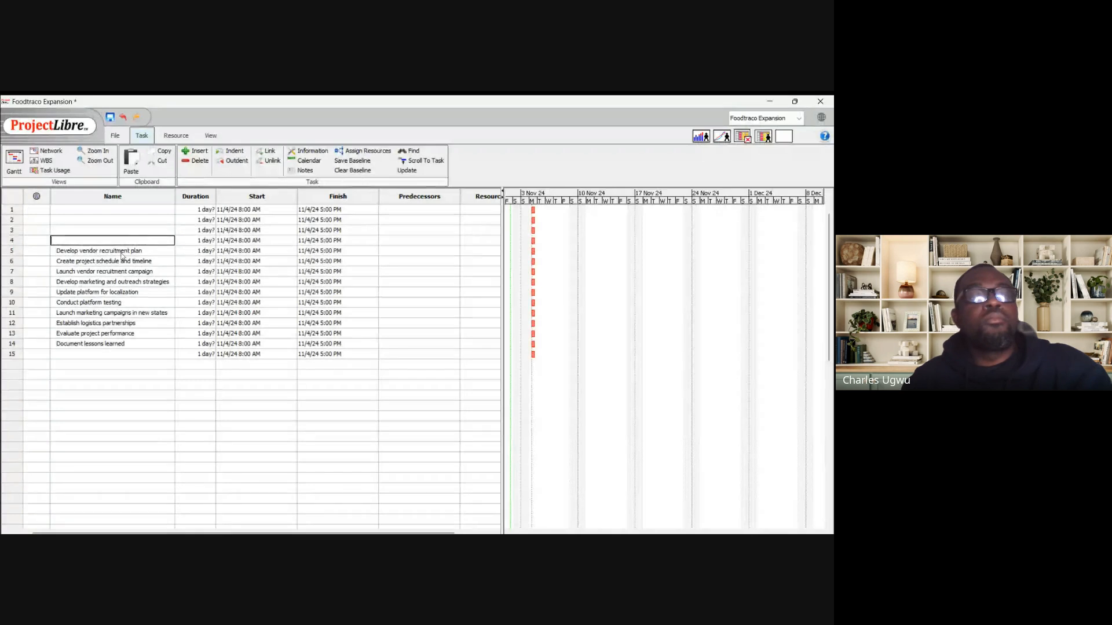
double_click(121, 251)
key(Delete)
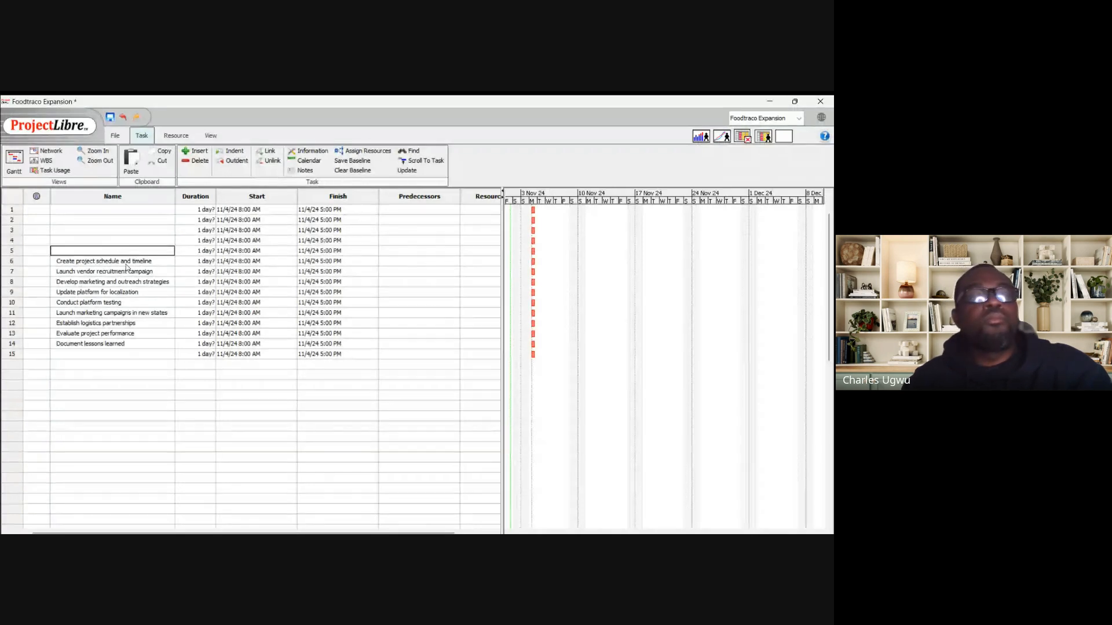
Clear the task names in rows 6 to 8, from Create project schedule and timeline to Develop marketing and outreach strategies
double_click(127, 266)
key(Delete)
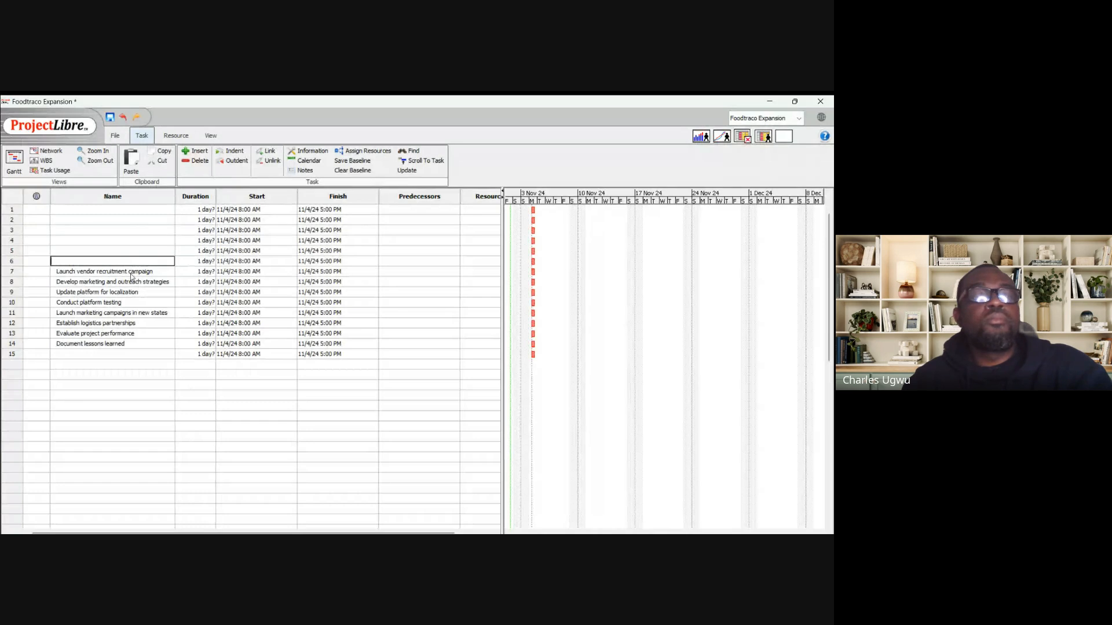
double_click(131, 272)
key(Delete)
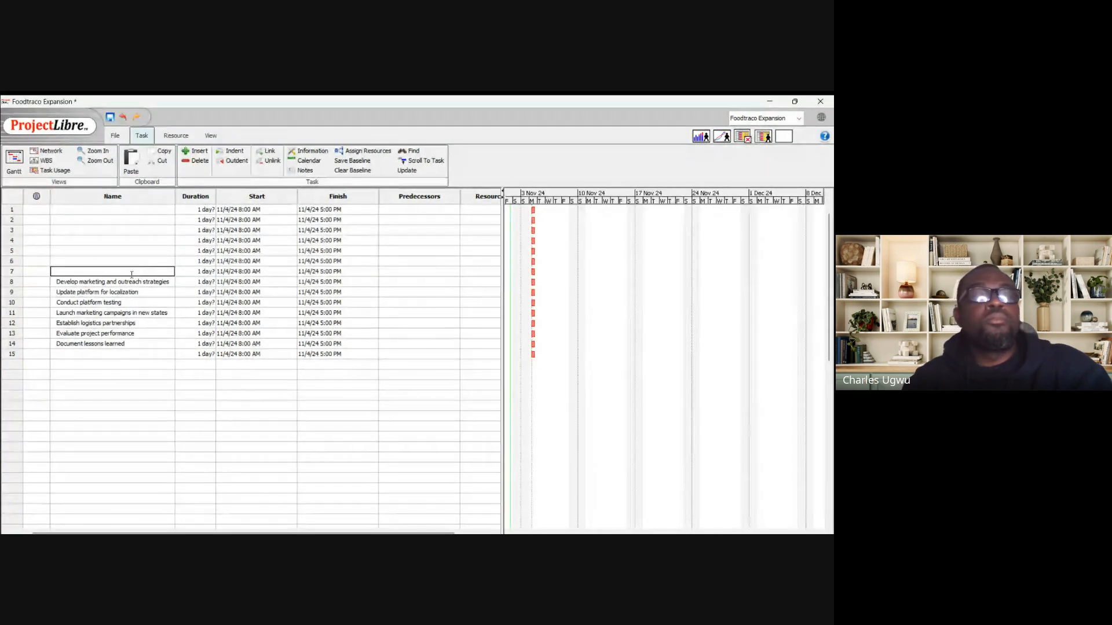
double_click(132, 282)
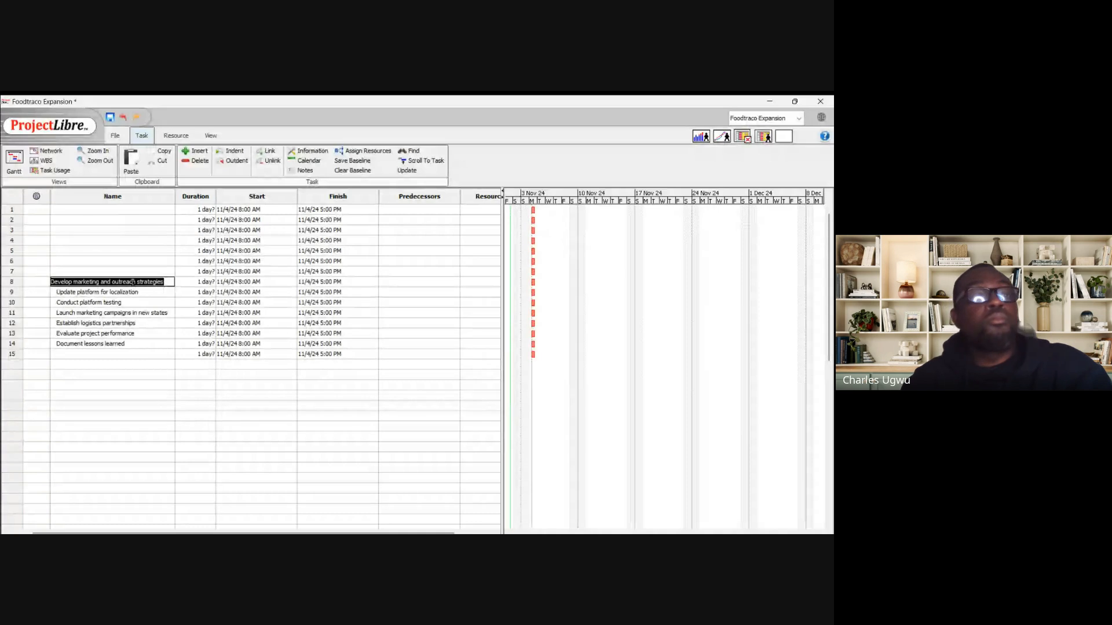
key(Delete)
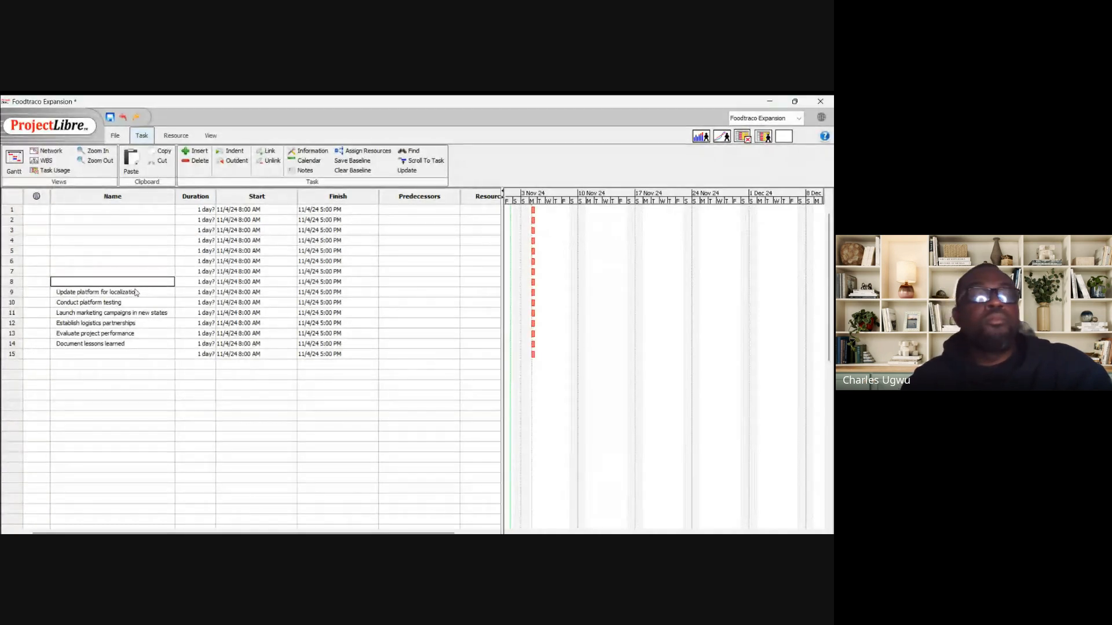
Clear the names Update platform for localization and Conduct platform testing from rows 9 and 10
double_click(136, 293)
key(Delete)
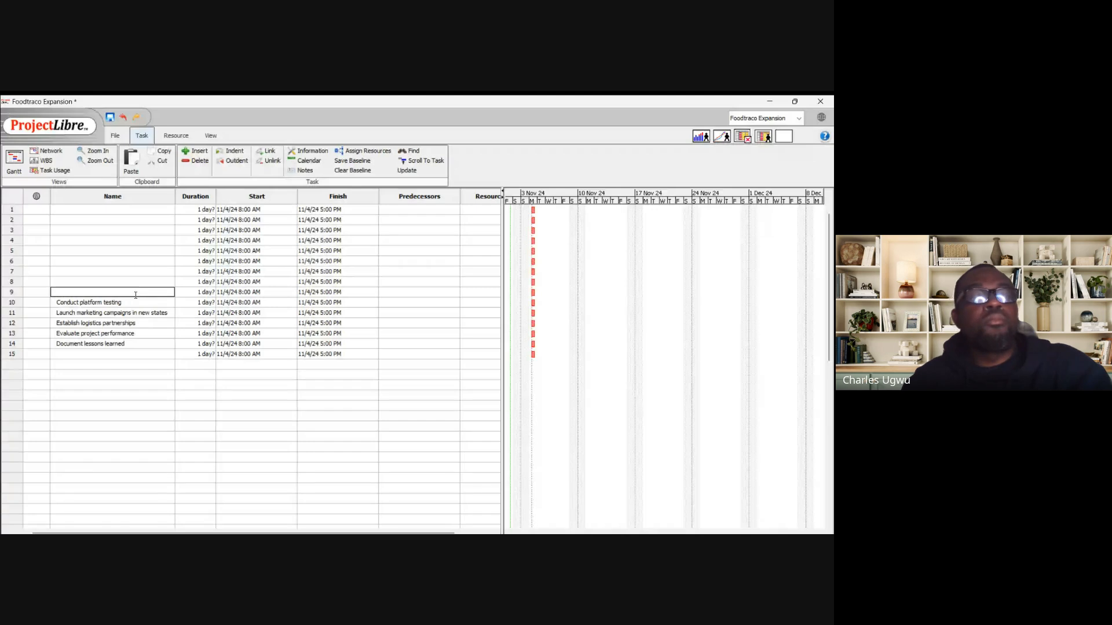
double_click(136, 303)
key(Delete)
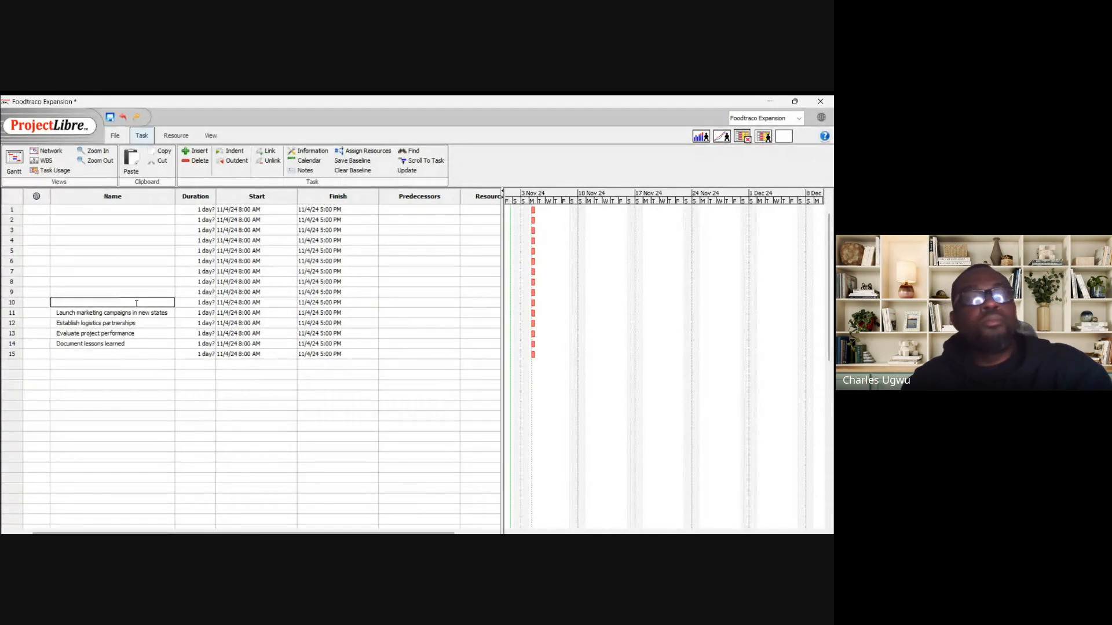
Clear the names Establish logistics partnerships and Launch marketing campaigns in new states from rows 12 and 11
double_click(137, 314)
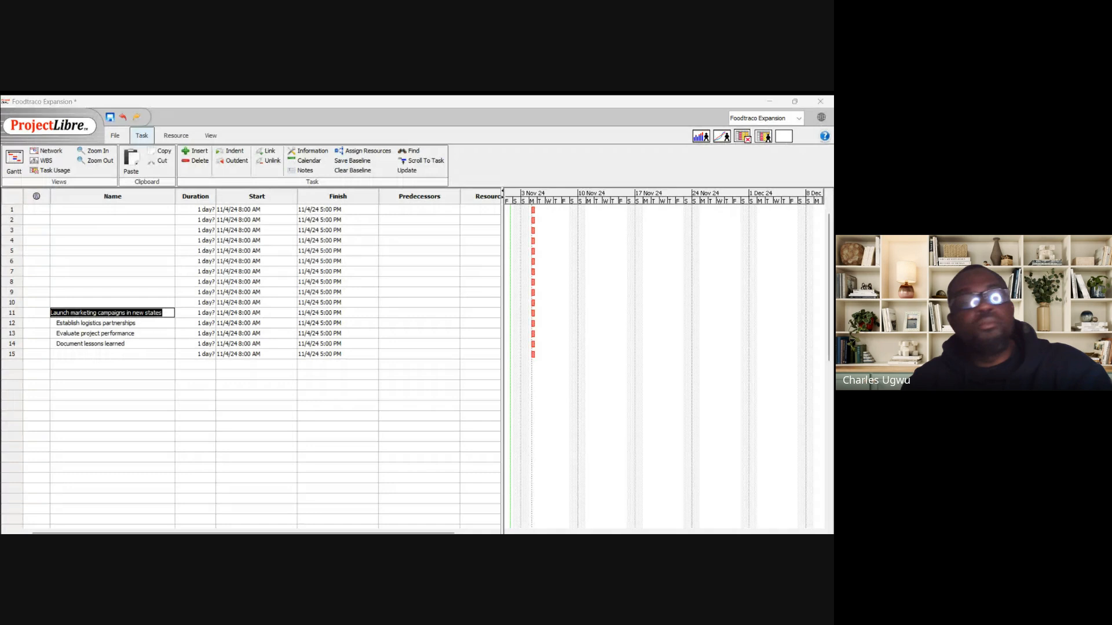
double_click(126, 323)
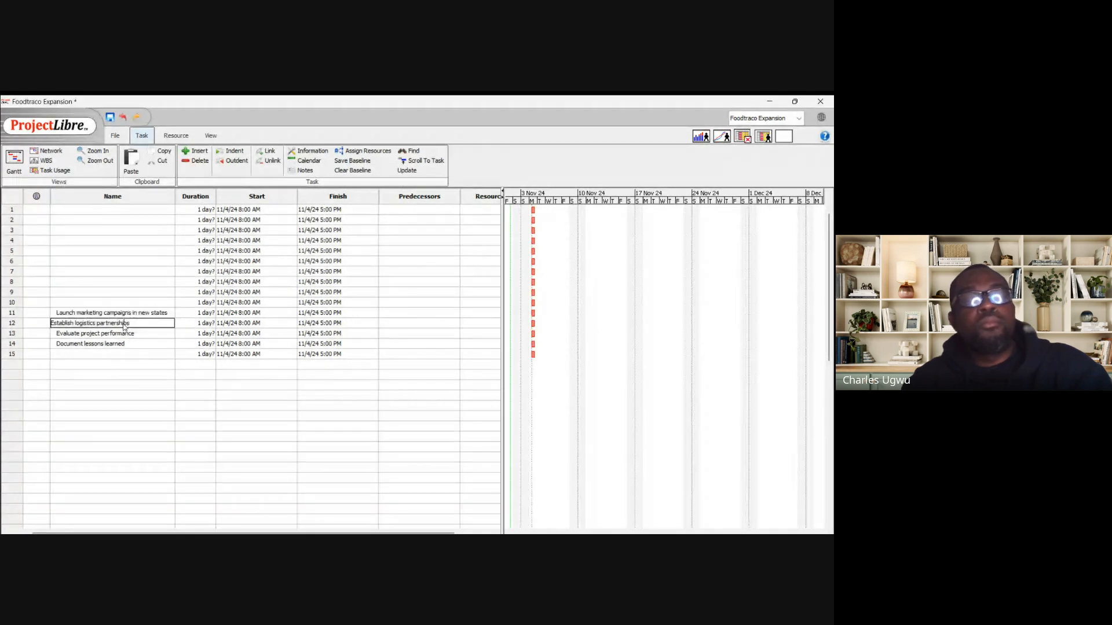
key(Delete)
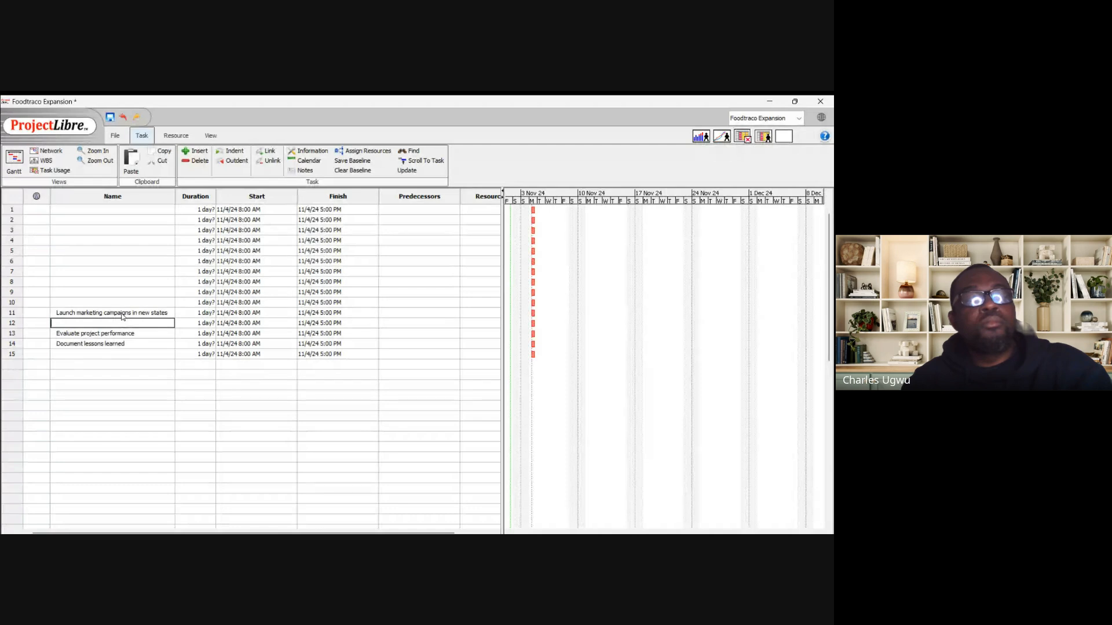
double_click(123, 313)
key(Delete)
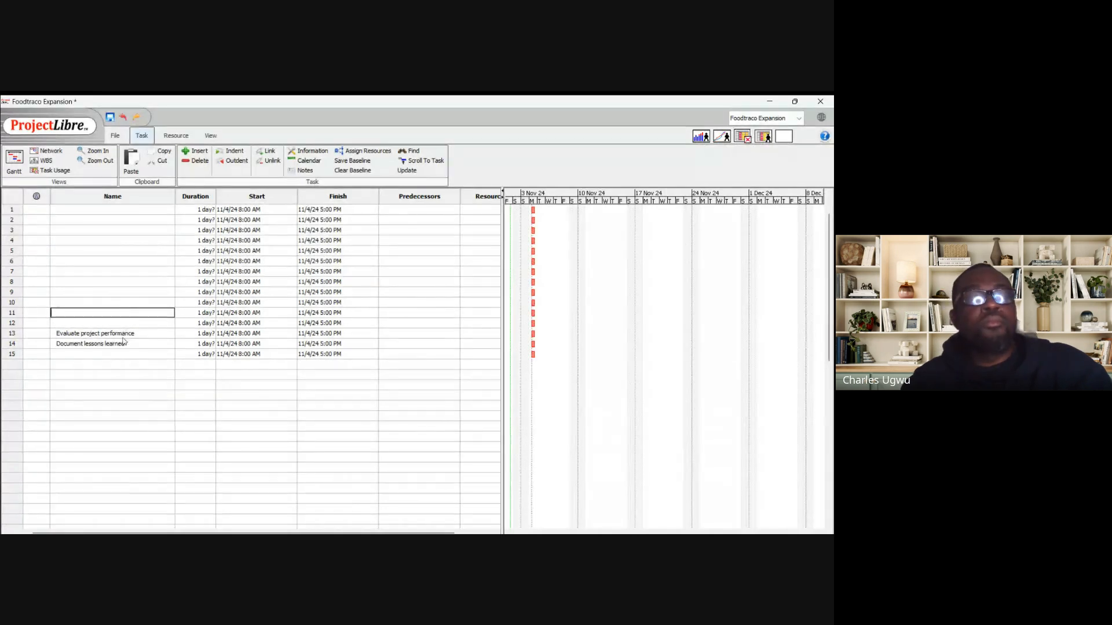
Clear the names Evaluate project performance and Document lessons learned from rows 13 and 14
double_click(124, 337)
key(Delete)
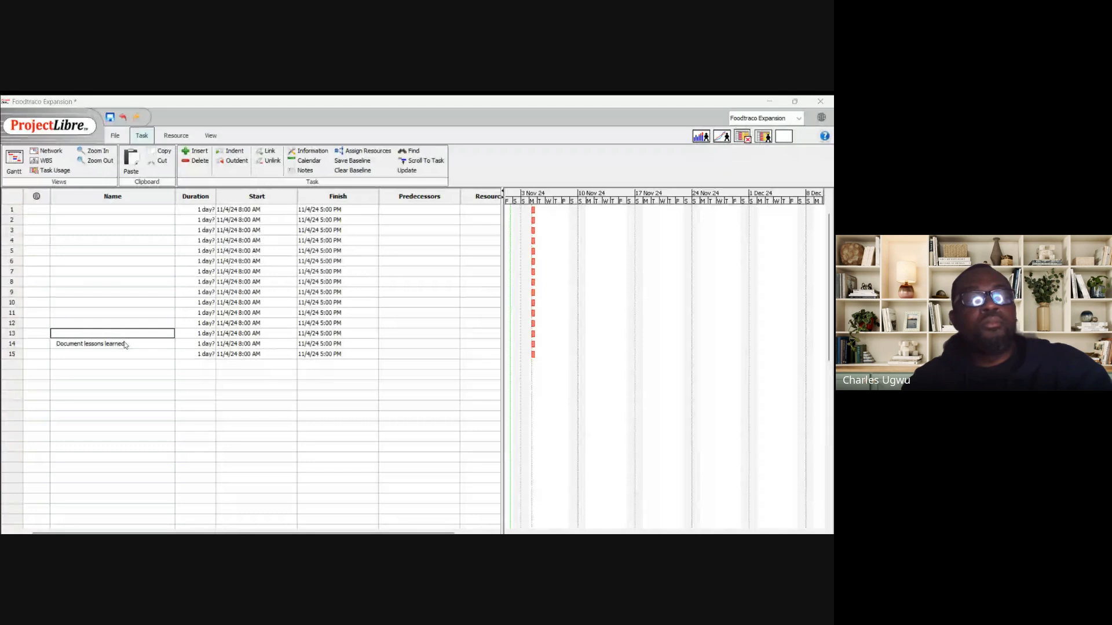
double_click(126, 344)
key(Delete)
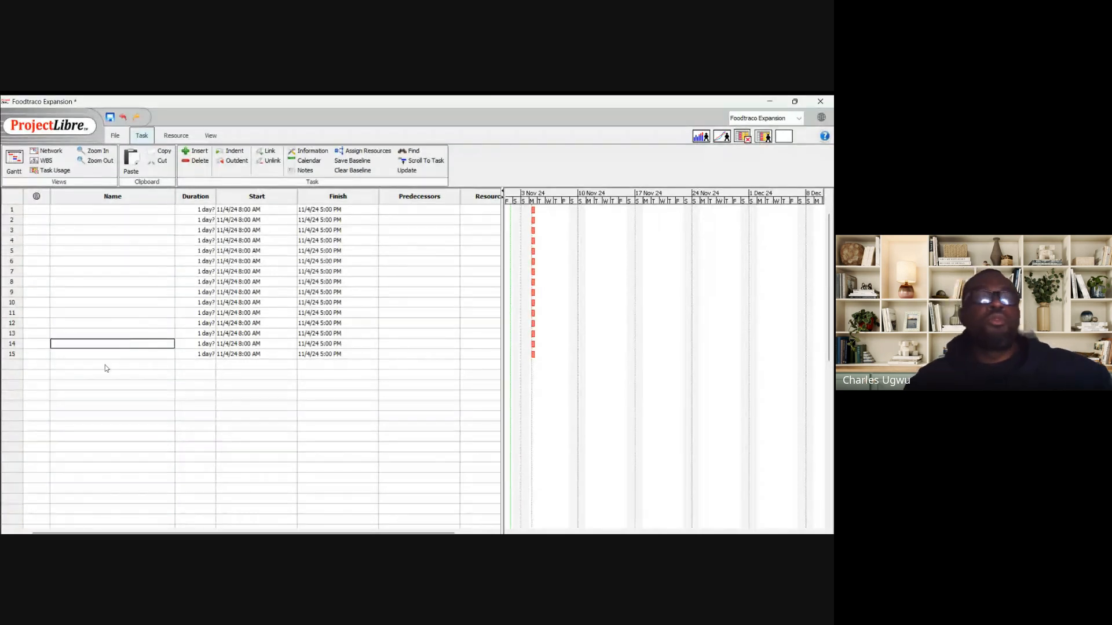
double_click(105, 365)
double_click(138, 344)
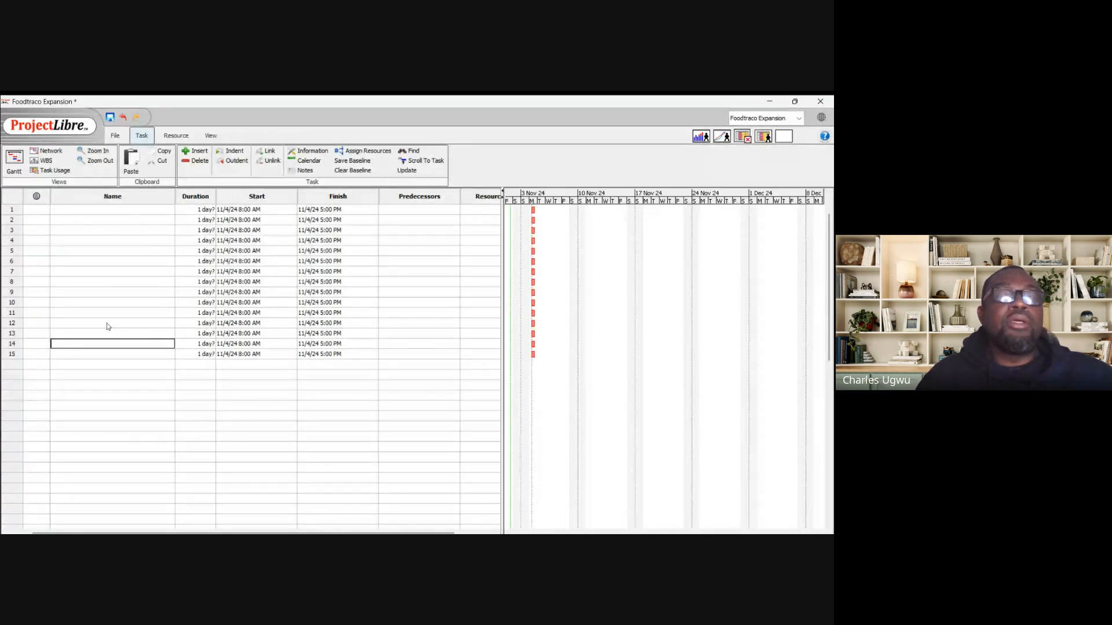
Paste the copied phase and task names, from INITIATE to Hand over to operations team, into the Name column starting at row 1
click(100, 209)
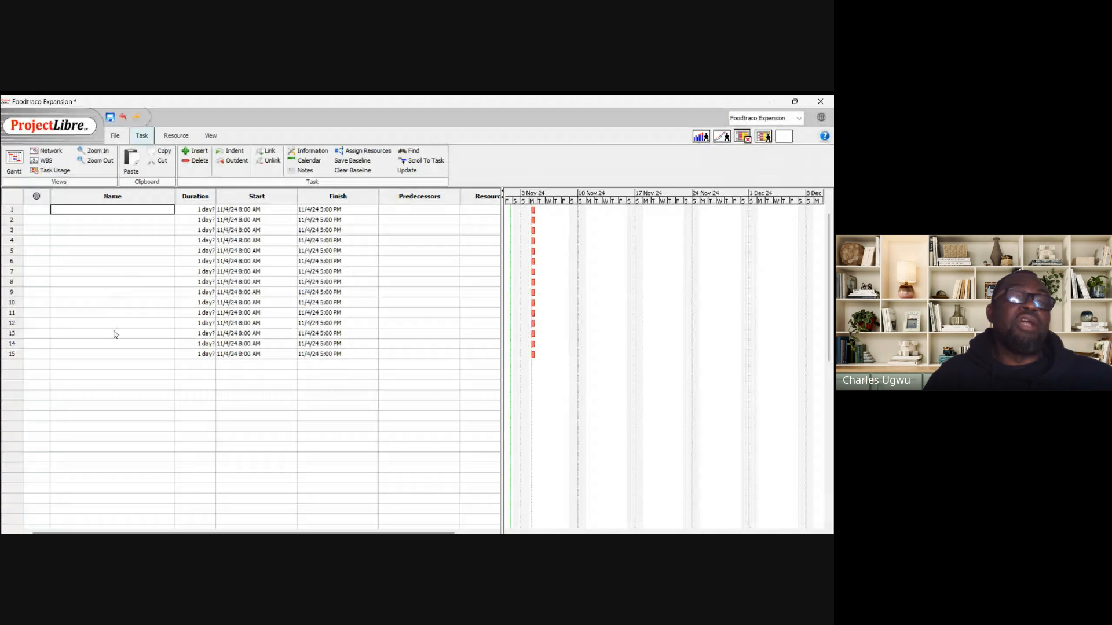
shift+click(102, 224)
shift+click(103, 230)
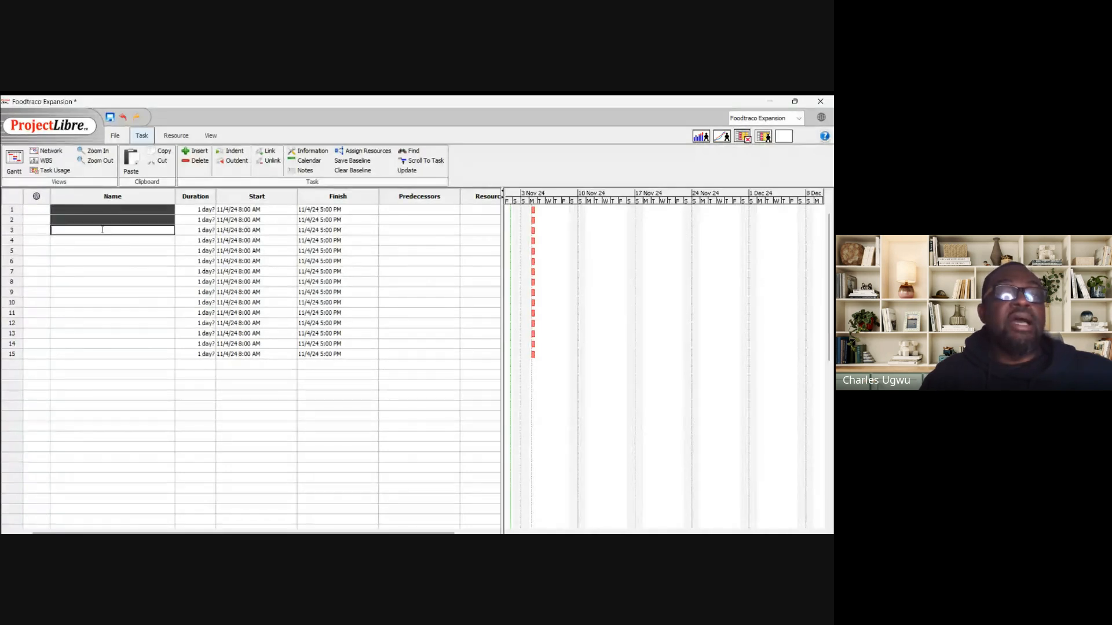
shift+click(102, 242)
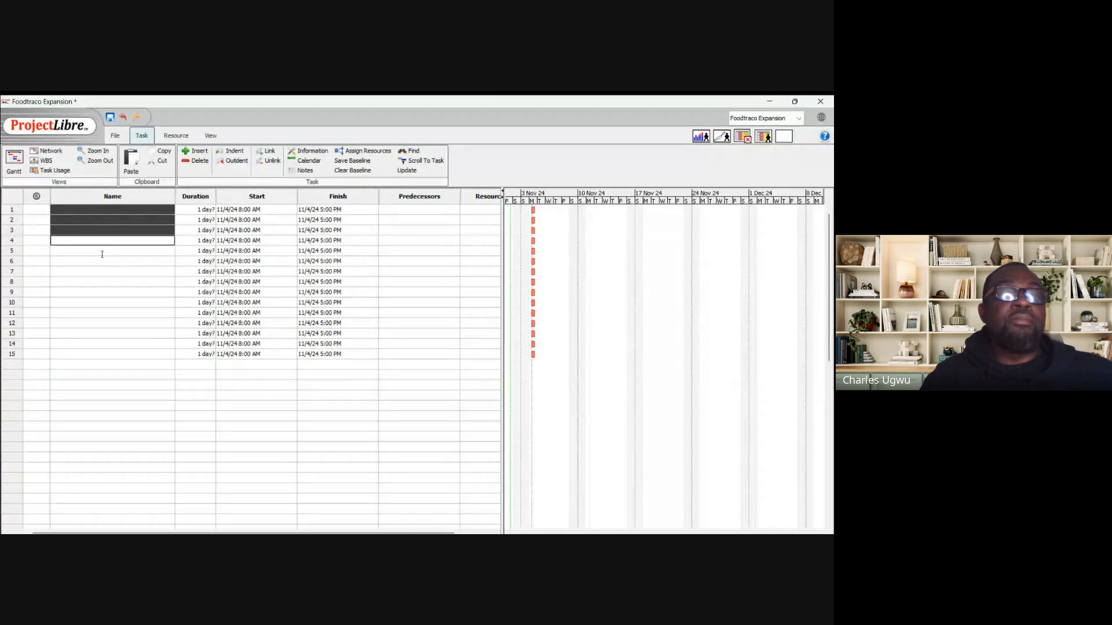
shift+click(101, 253)
shift+click(102, 263)
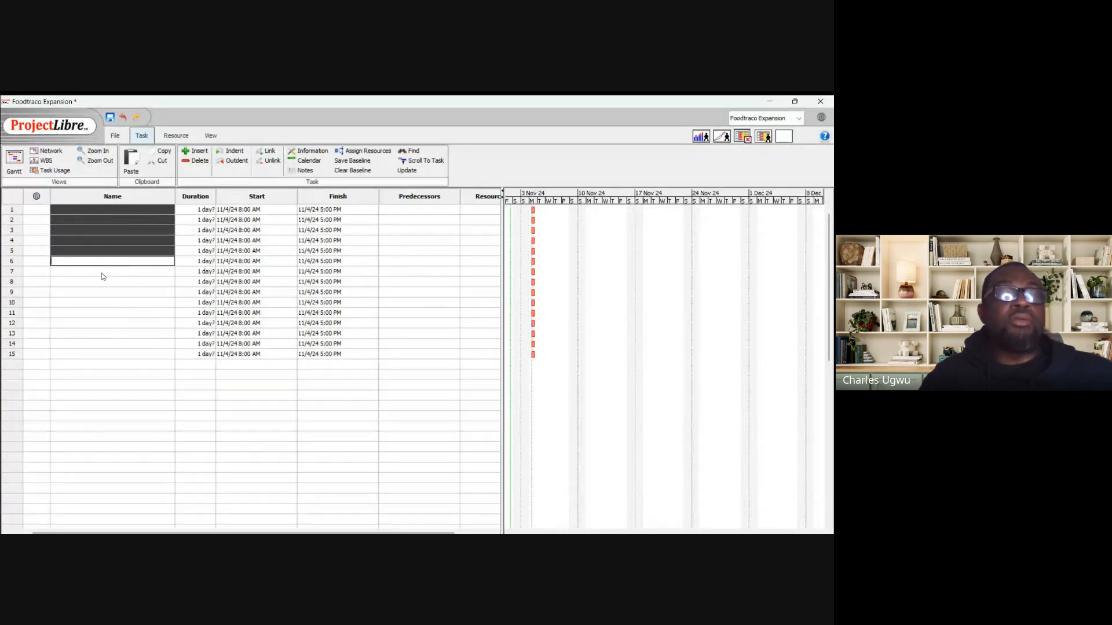
shift+click(102, 272)
shift+click(101, 282)
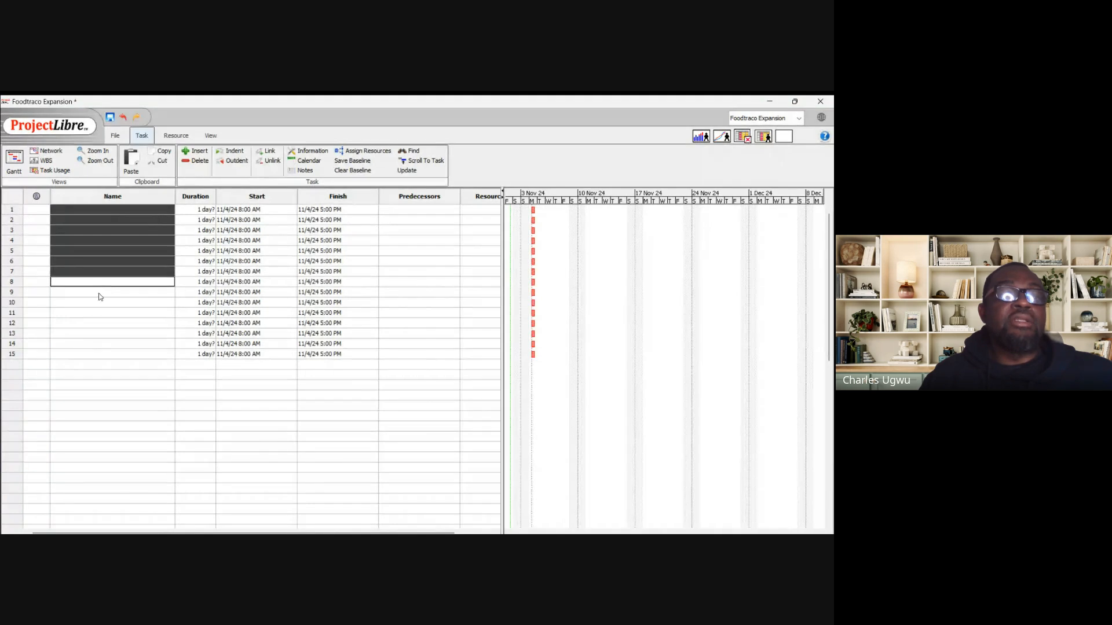
shift+click(99, 292)
shift+click(99, 303)
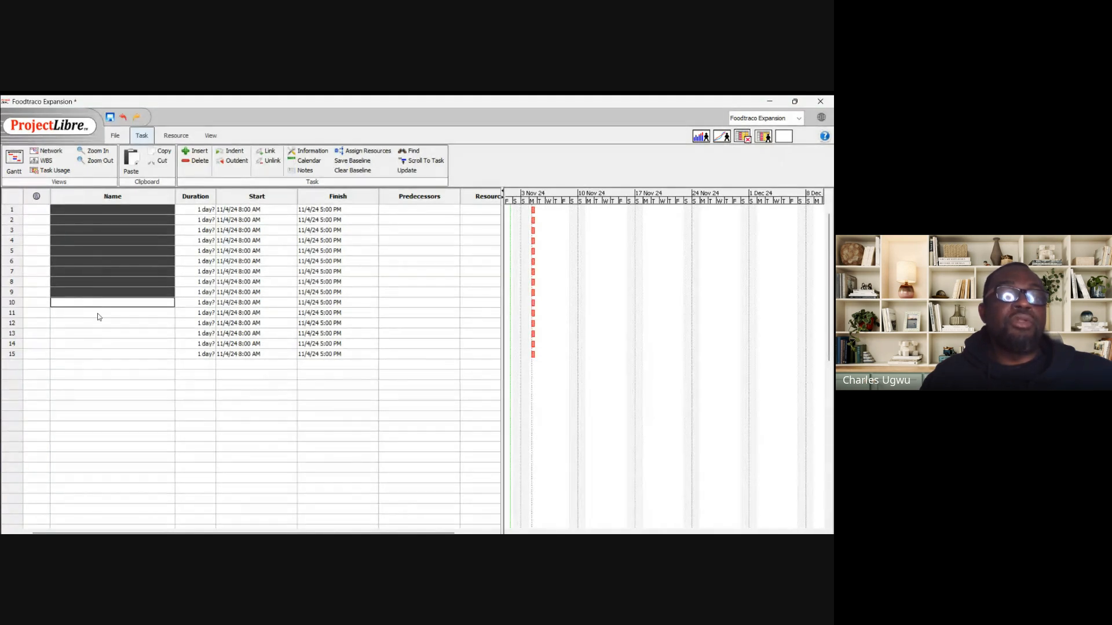
shift+click(99, 315)
shift+click(96, 325)
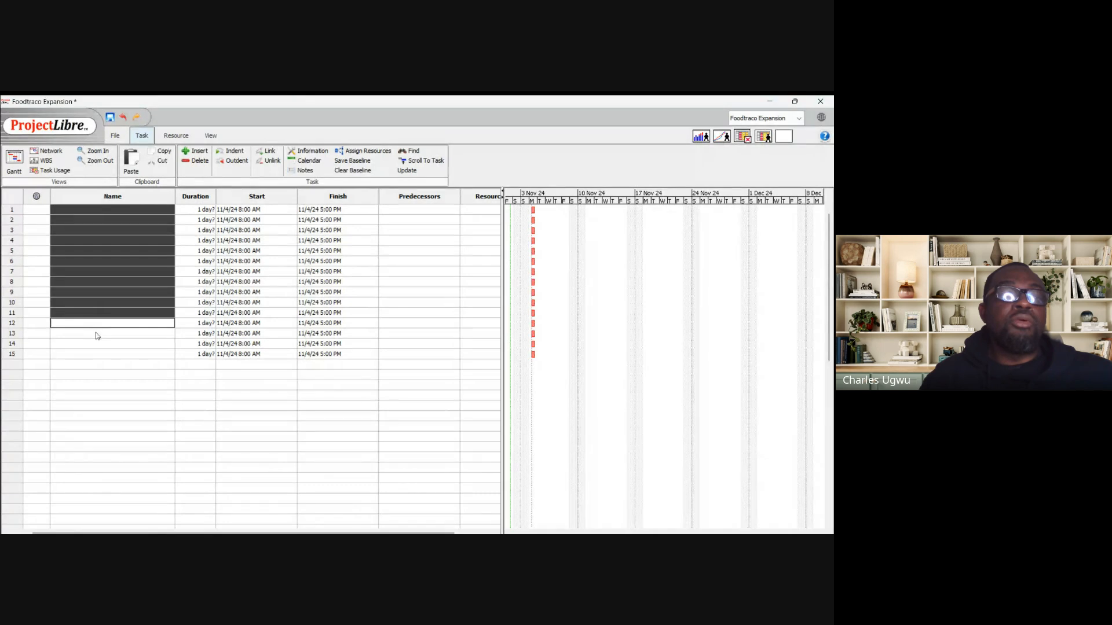
shift+click(97, 333)
shift+click(95, 344)
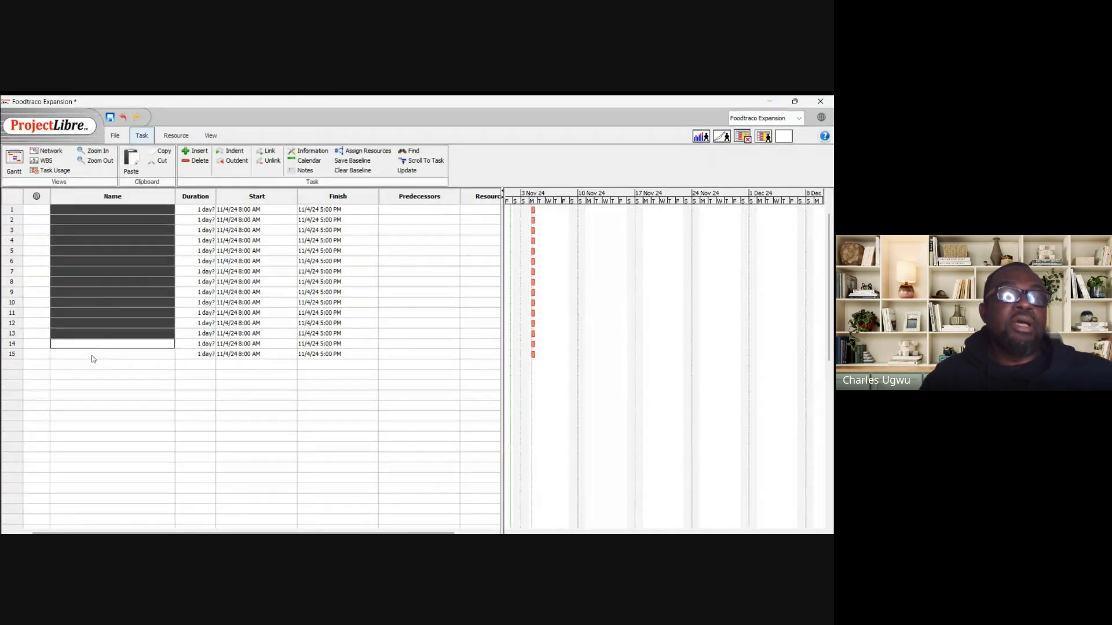
shift+click(93, 355)
shift+click(92, 364)
shift+click(92, 378)
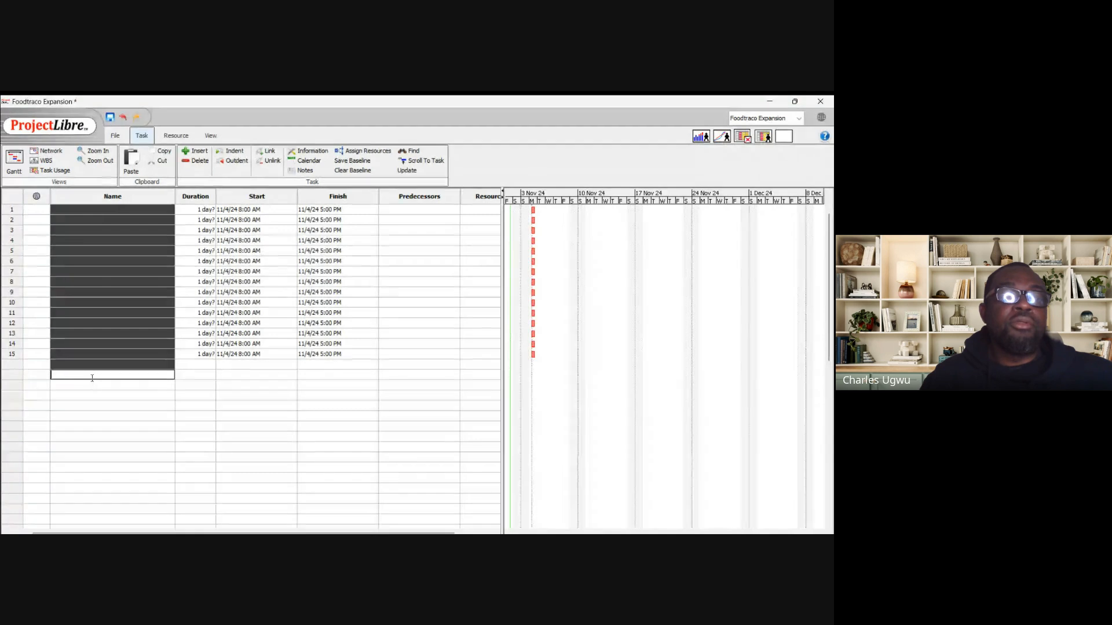
shift+click(92, 387)
shift+click(92, 396)
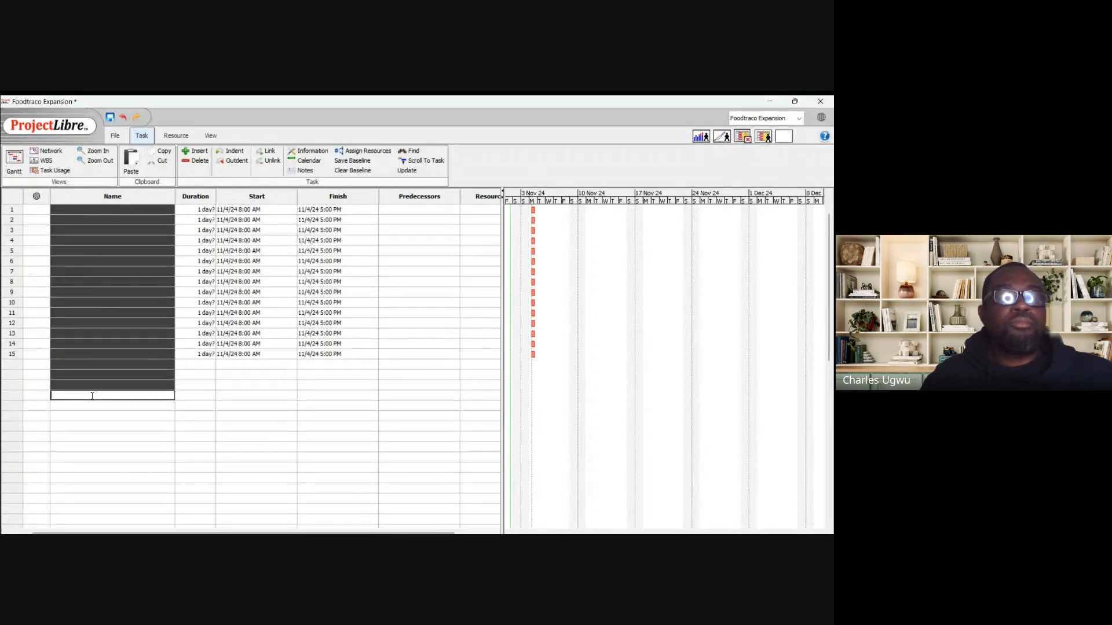
shift+click(93, 405)
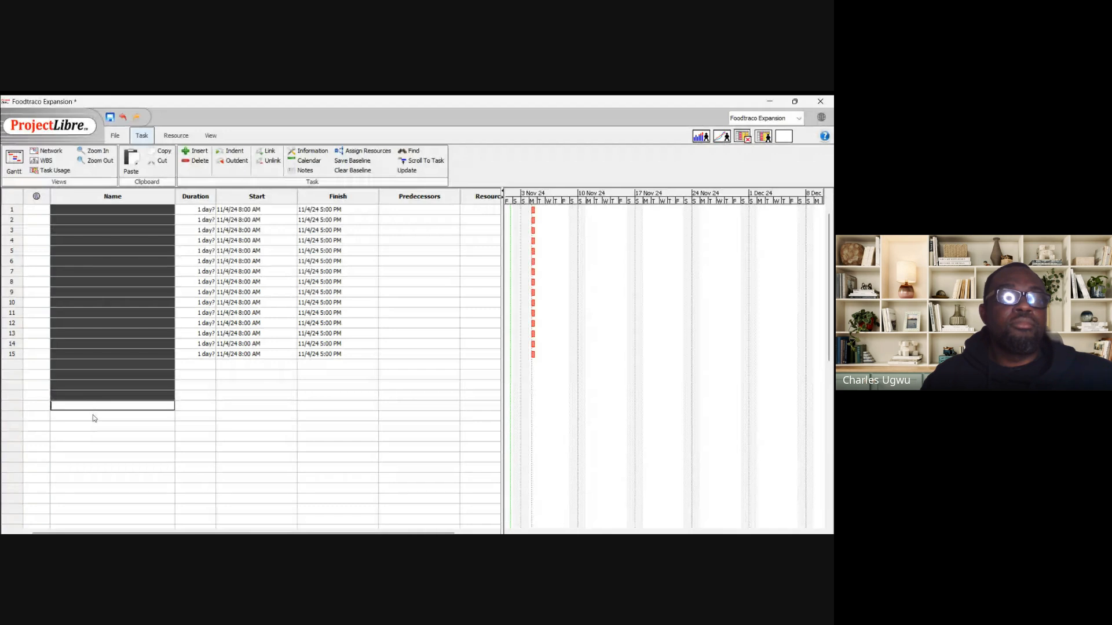
shift+click(93, 416)
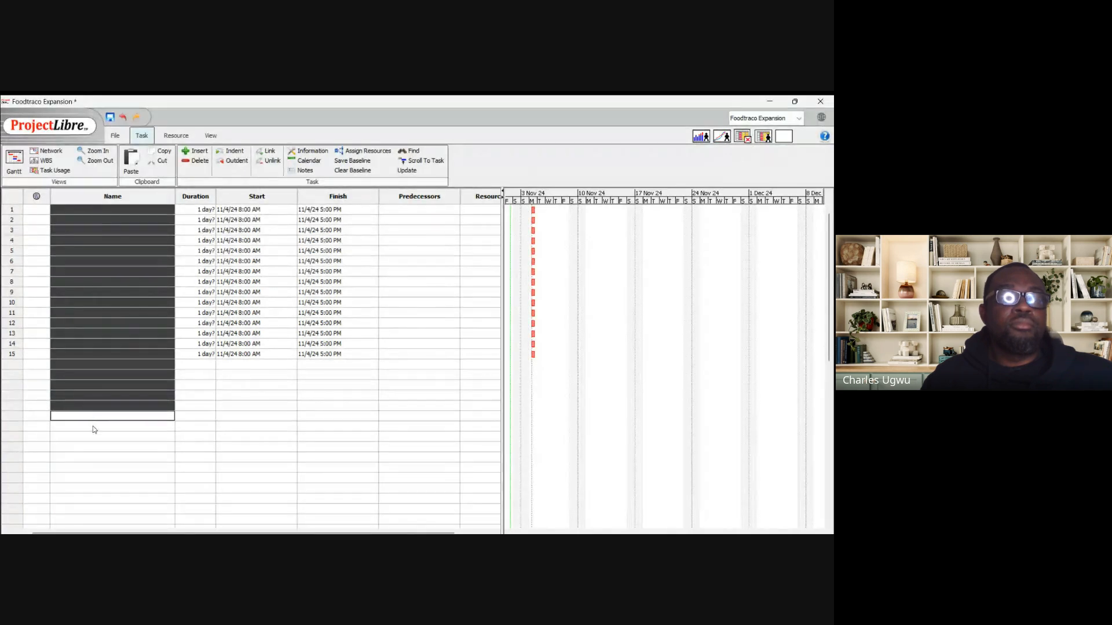
shift+click(94, 427)
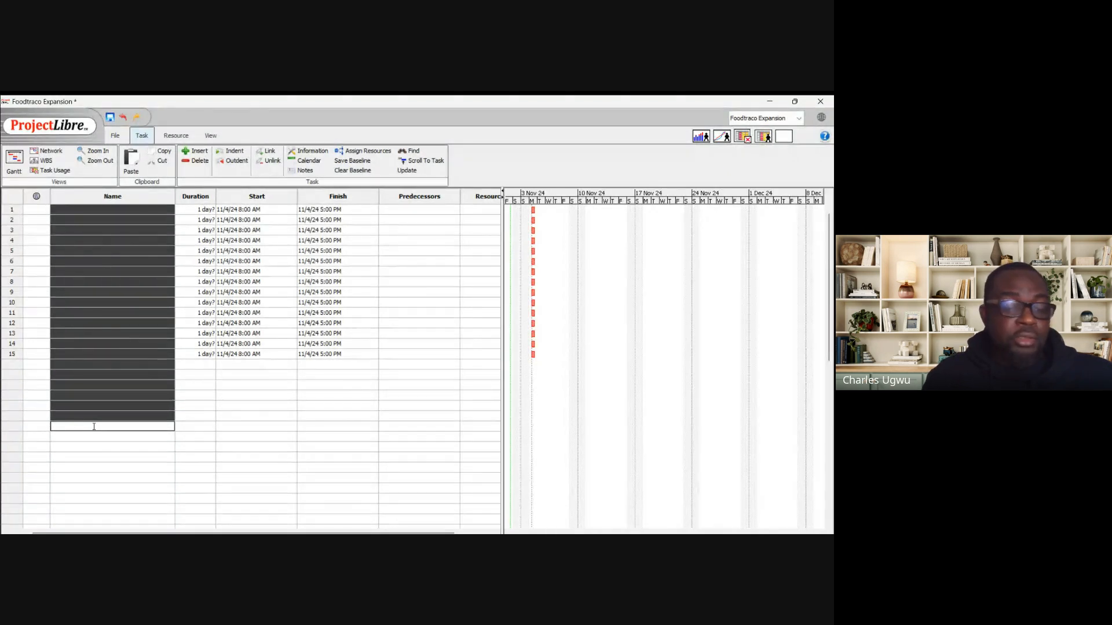
text(INITIATE Define project objectives and goals Identify and document key stakeholders PLAN Conduct market research for new states Define project scope and boundaries Develop vendor recruitment plan Create project schedule and timeline EXECUTE Launch vendor recruitment campaign Develop marketing and outreach strategies Update platform for localization Conduct platform testing Launch marketing campaigns in new states Establish logistics partnerships CLOSE Evaluate project performance Document lessons learned Hand over to operations team)
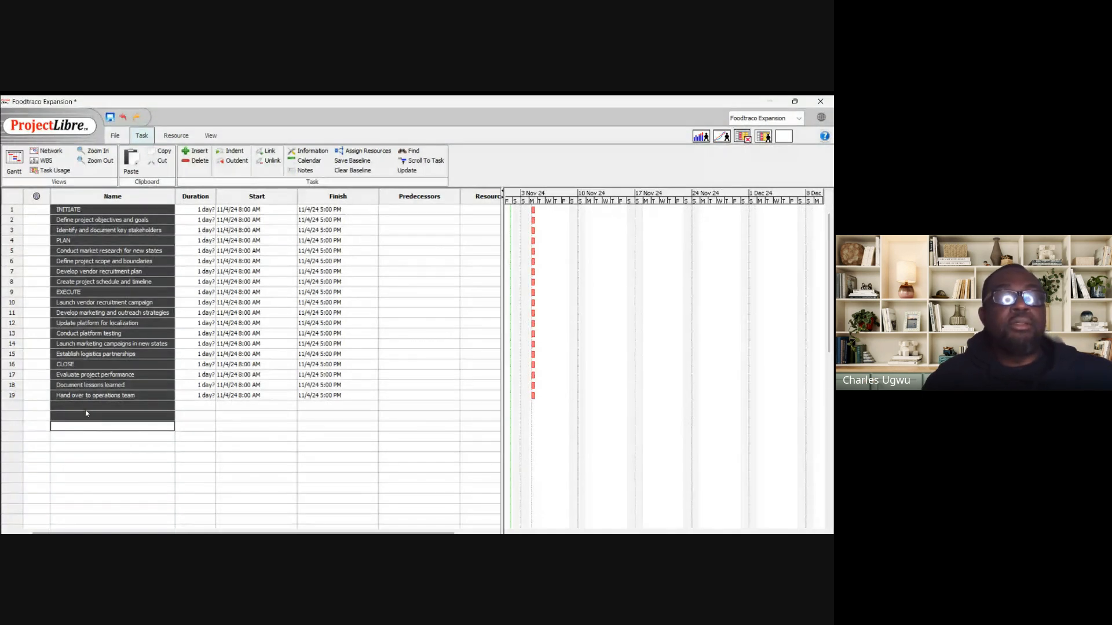
click(84, 409)
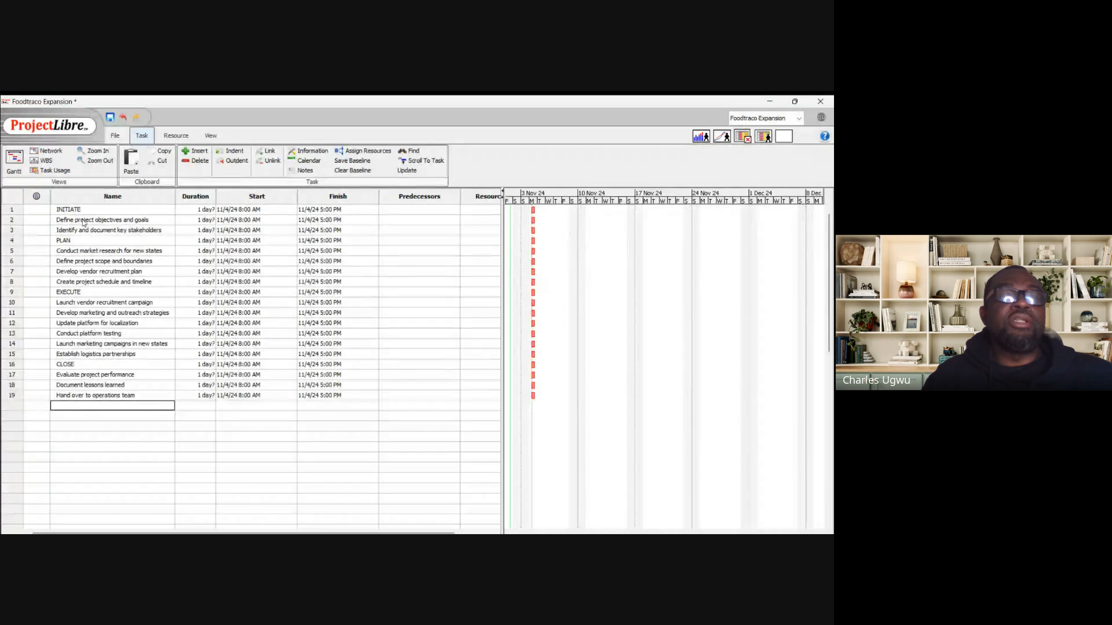
Indent Define project objectives and goals and Identify and document key stakeholders as subtasks of INITIATE
double_click(83, 219)
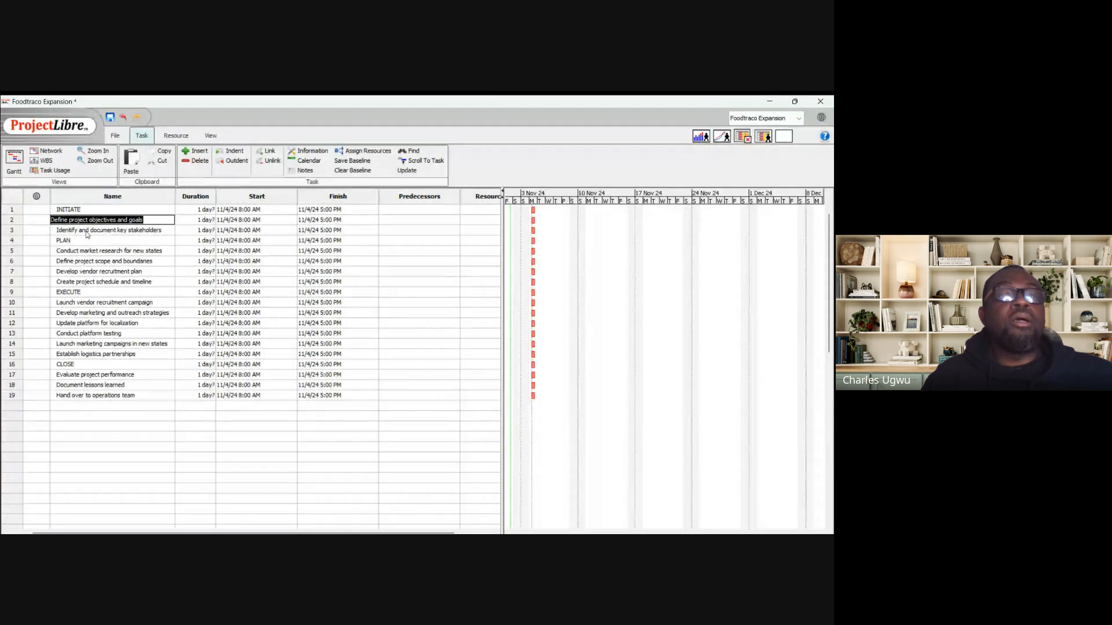
double_click(86, 230)
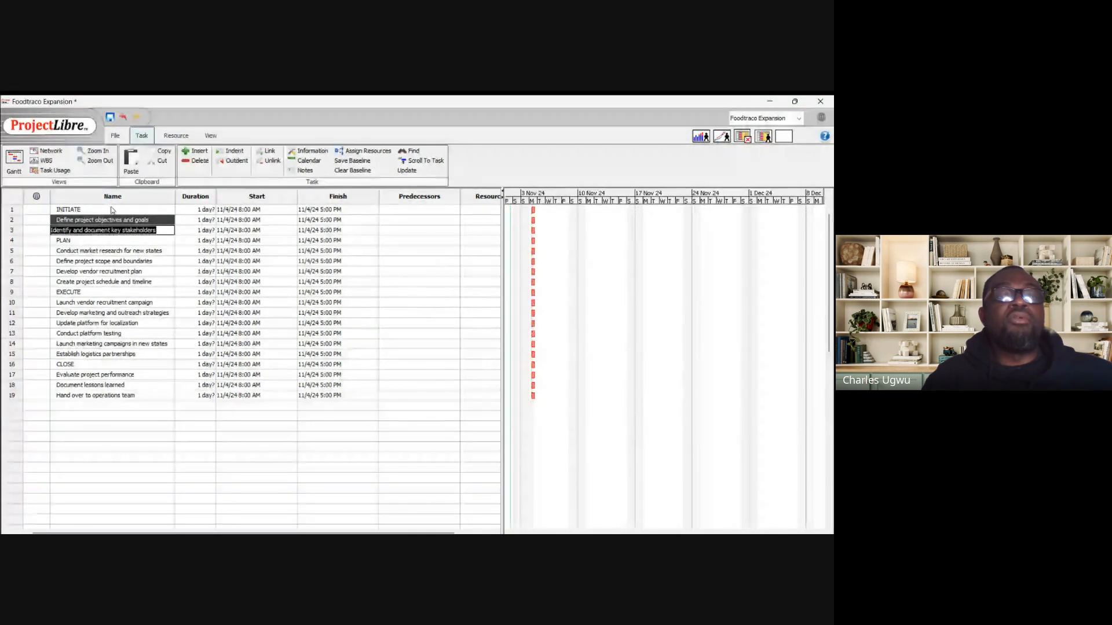
click(234, 152)
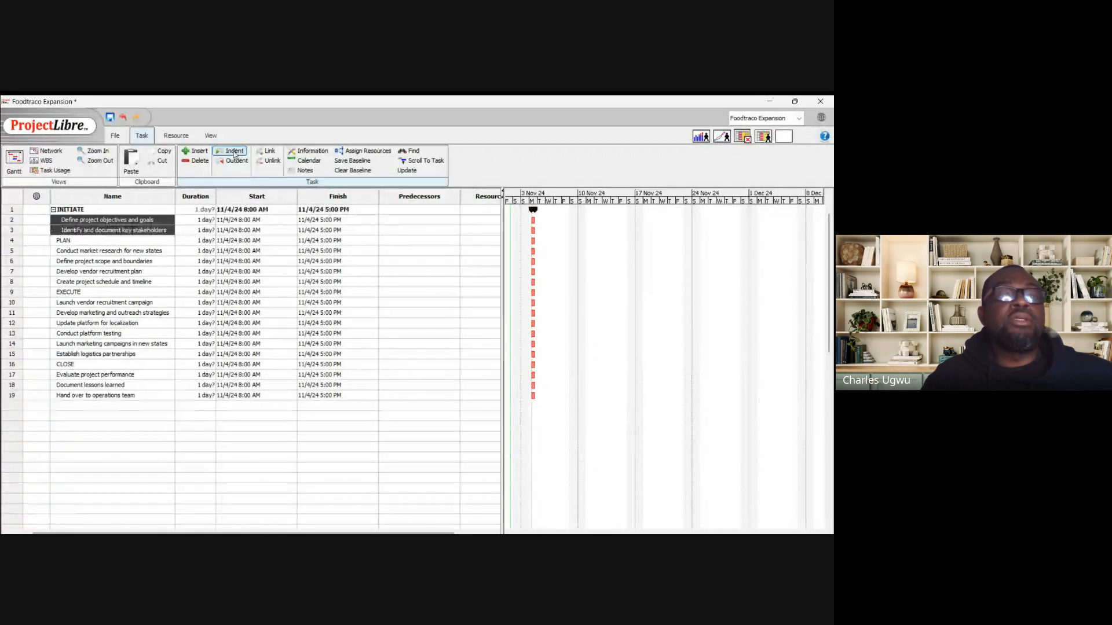
double_click(107, 261)
double_click(104, 272)
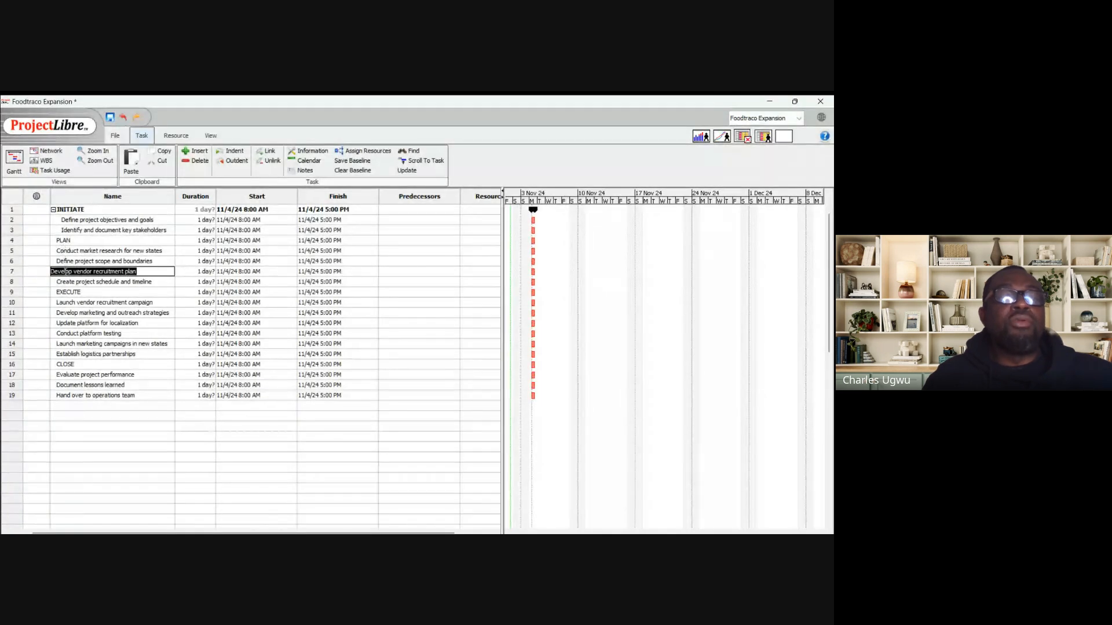
double_click(91, 250)
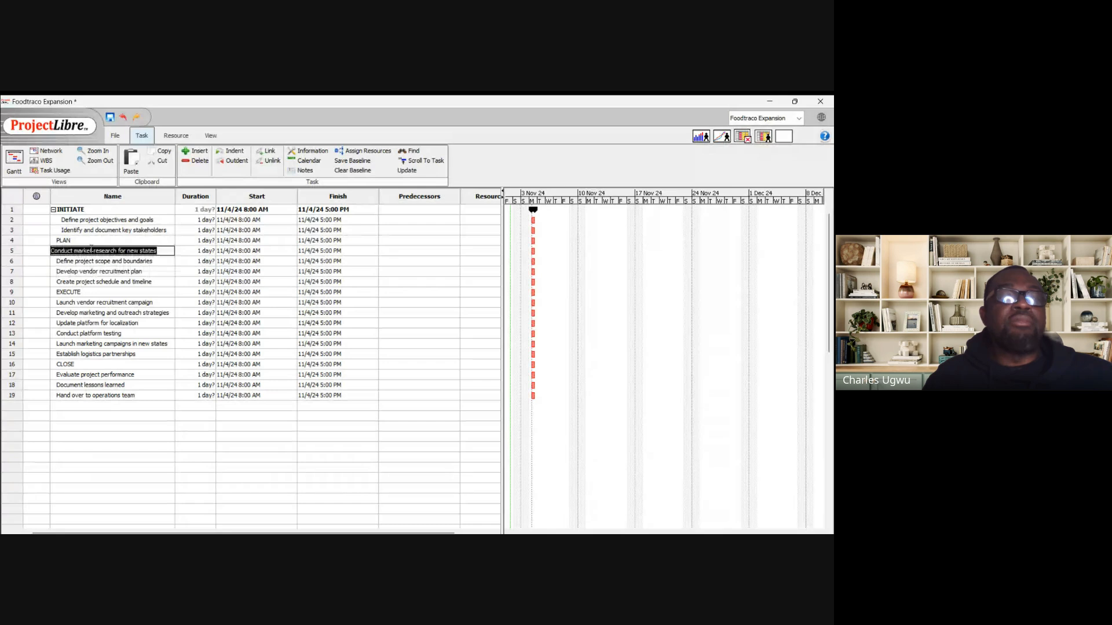
double_click(79, 261)
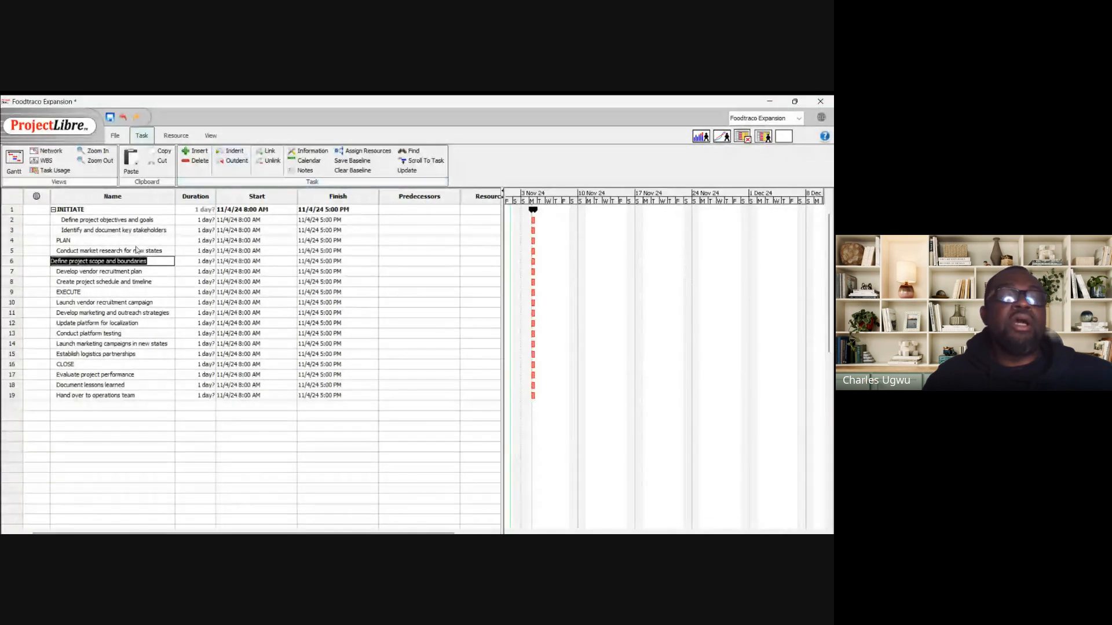
Indent the four tasks from Conduct market research for new states to Create project schedule and timeline under PLAN
double_click(87, 252)
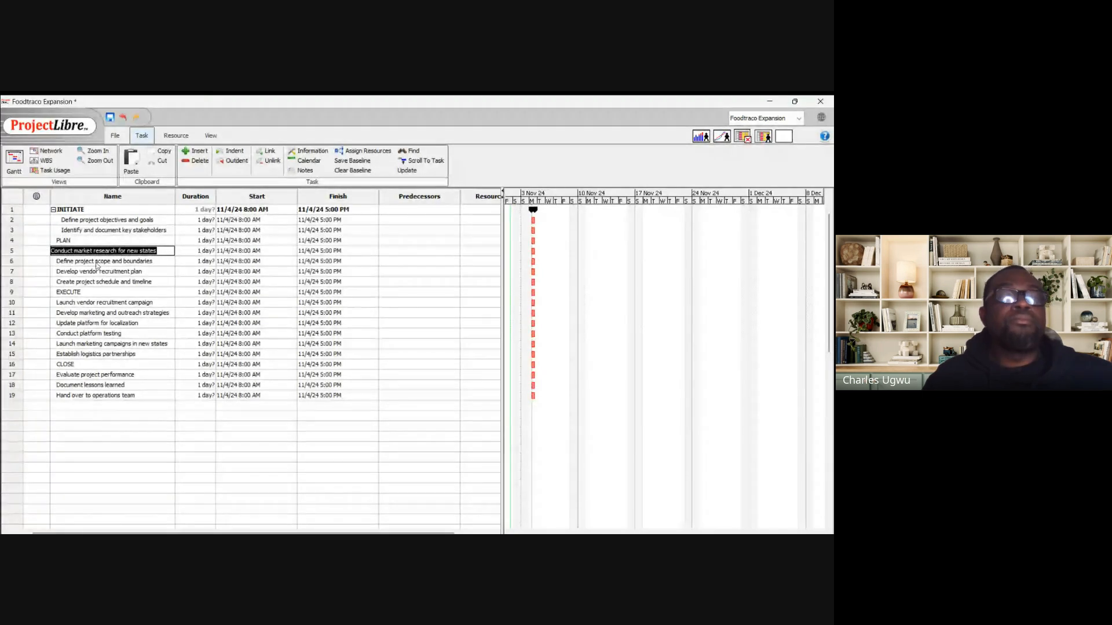
ctrl+click(94, 262)
ctrl+click(102, 272)
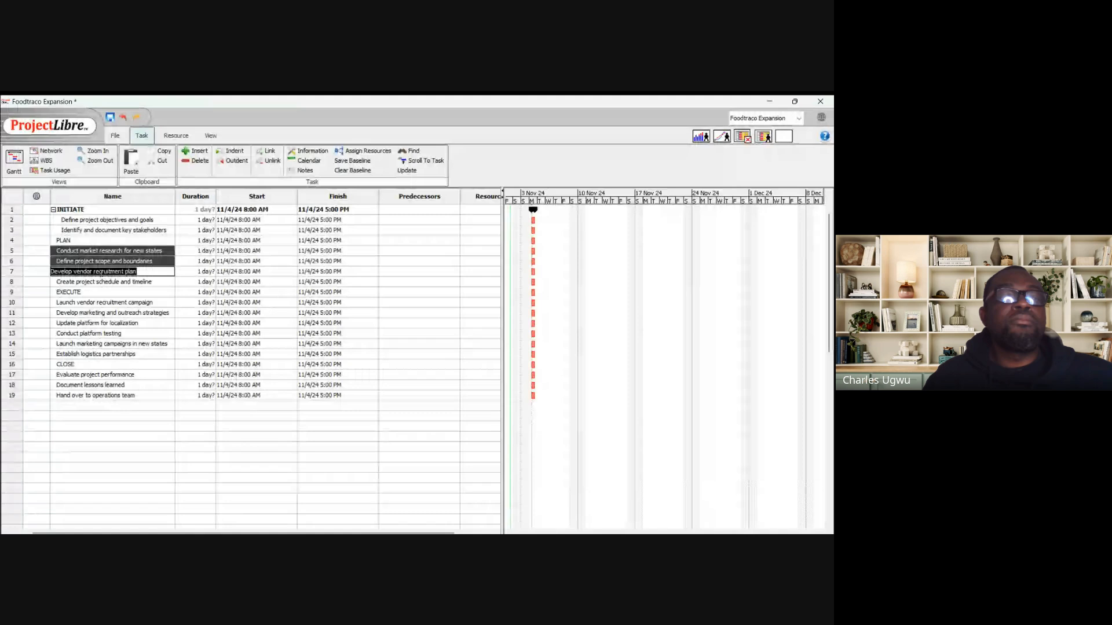
ctrl+click(102, 282)
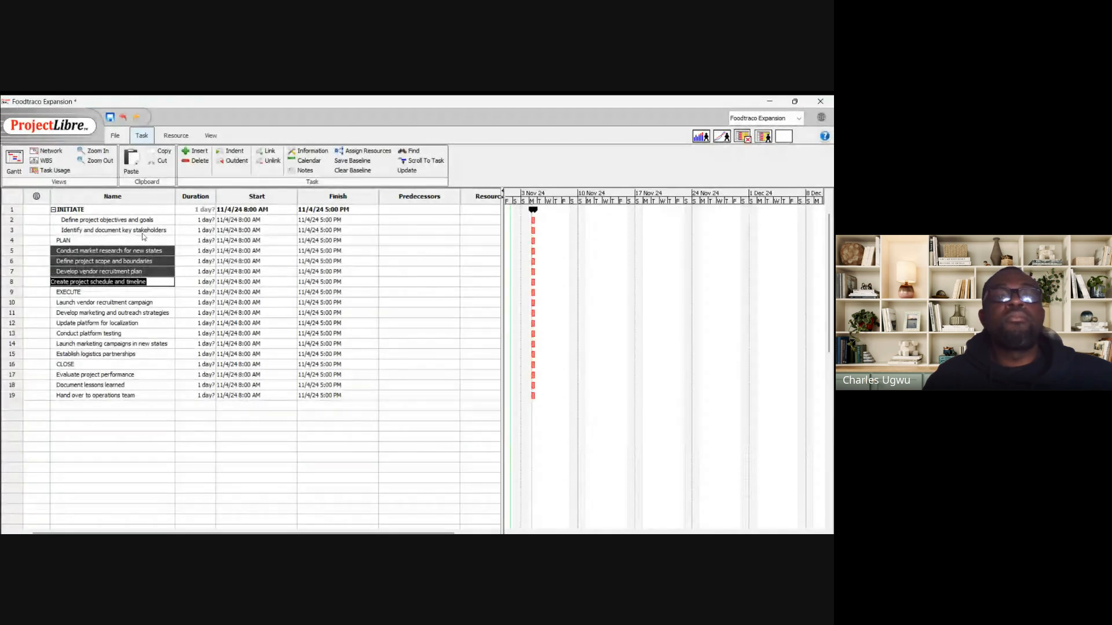
click(233, 153)
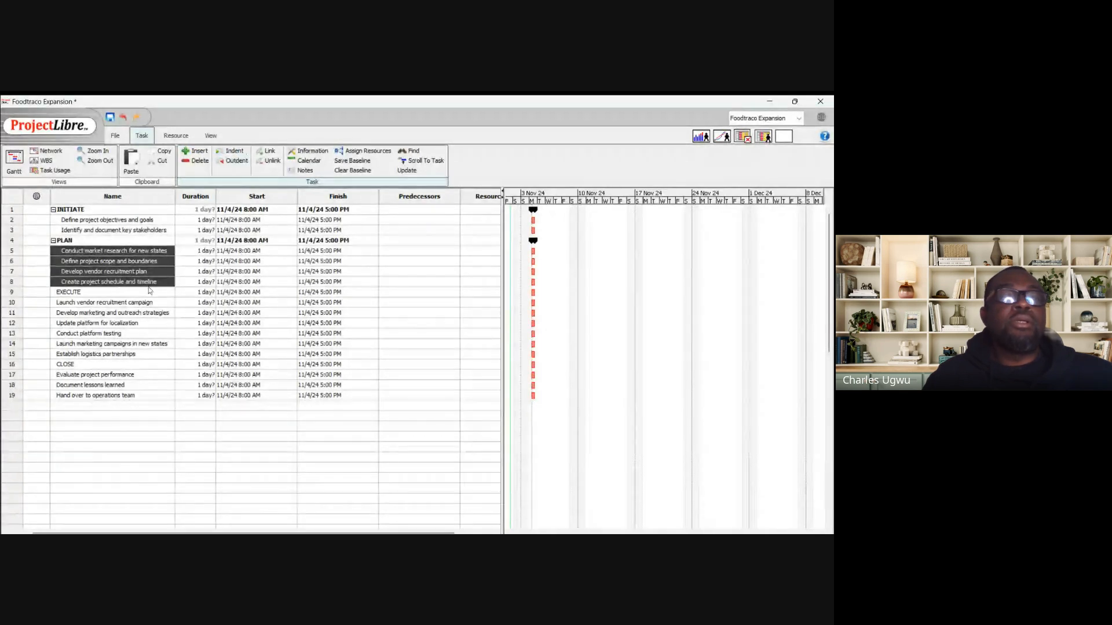
Indent the six tasks from Launch vendor recruitment campaign to Establish logistics partnerships under EXECUTE
click(98, 303)
click(98, 303)
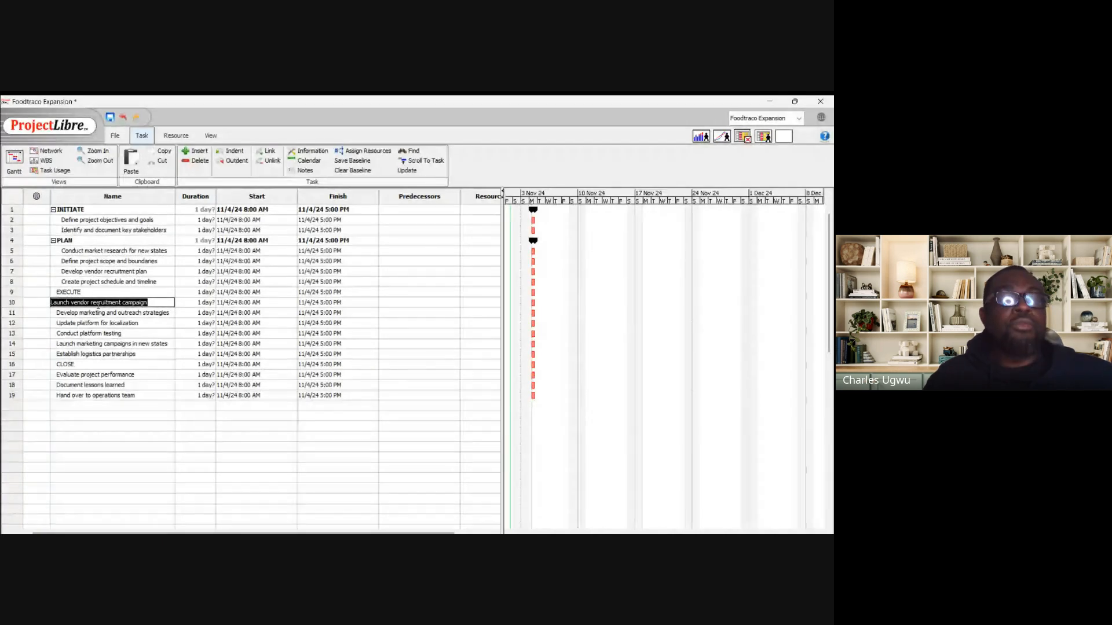
double_click(104, 313)
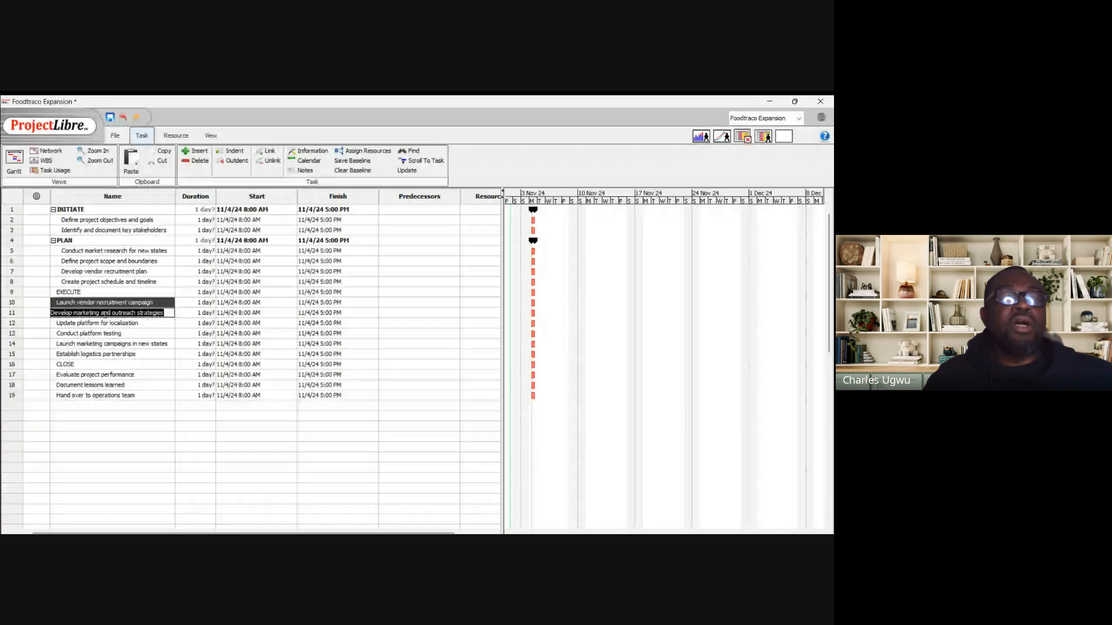
double_click(102, 324)
double_click(98, 334)
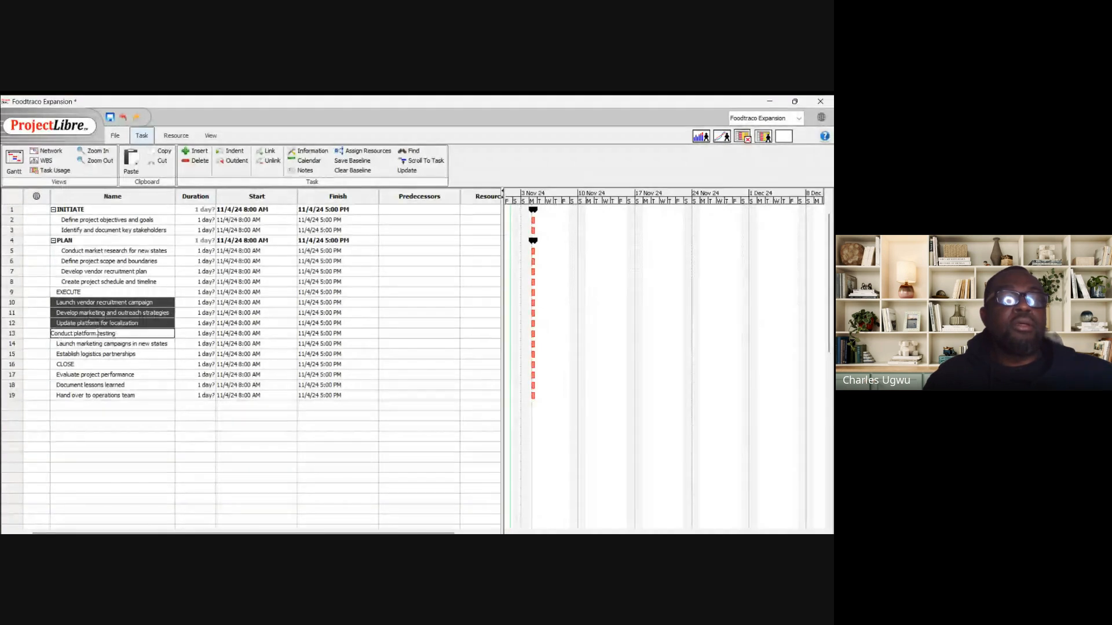
double_click(99, 344)
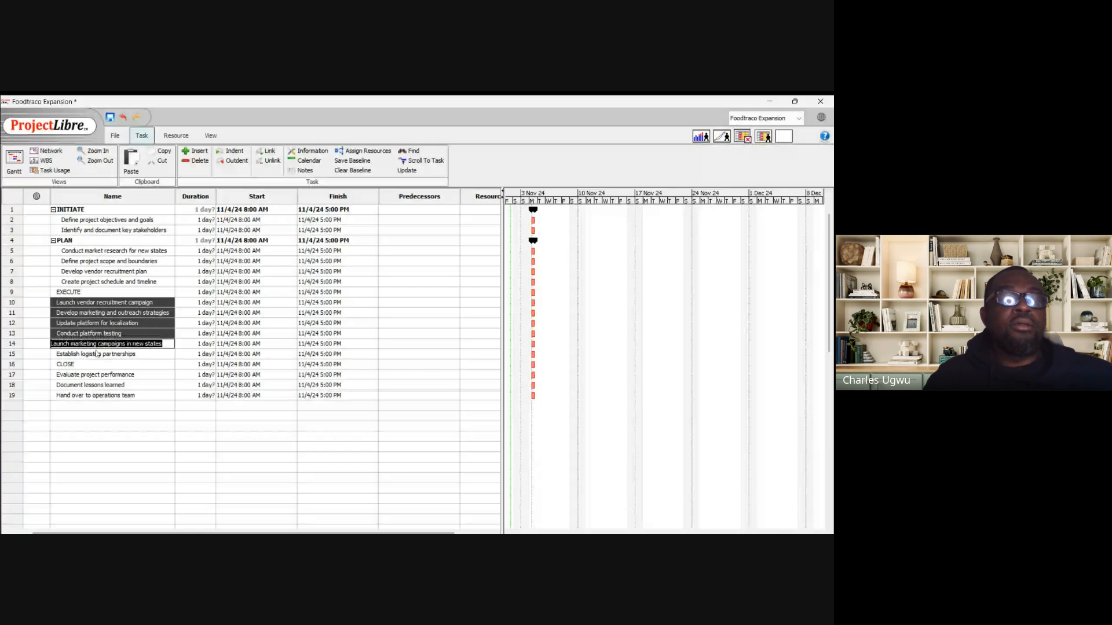
double_click(97, 355)
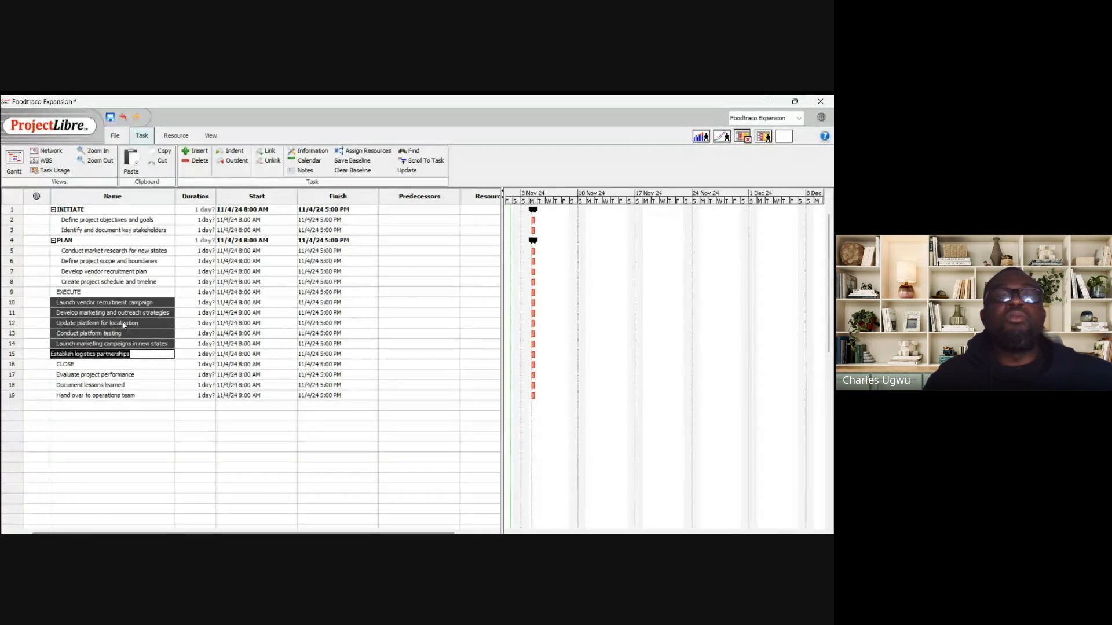
click(235, 152)
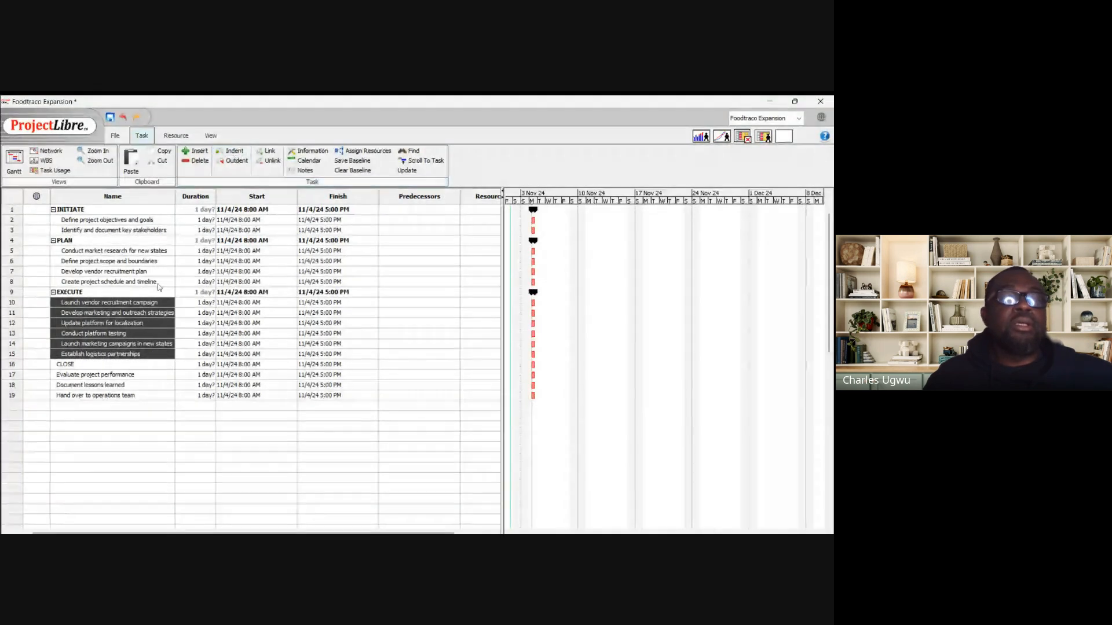
Indent Evaluate project performance, Document lessons learned and Hand over to operations team as subtasks of CLOSE
double_click(92, 375)
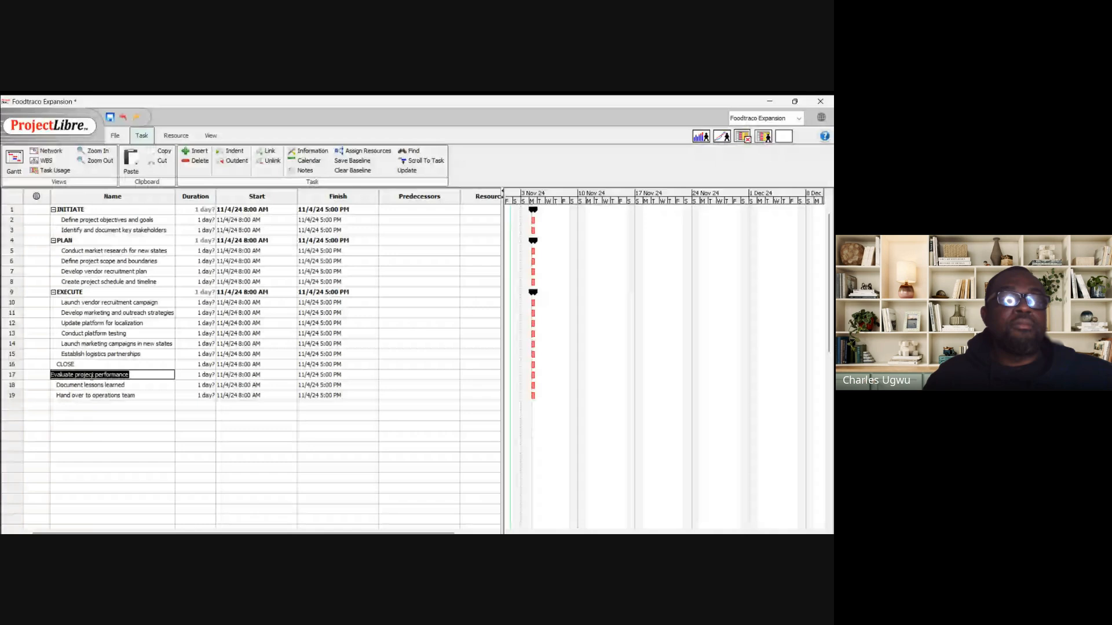
double_click(100, 386)
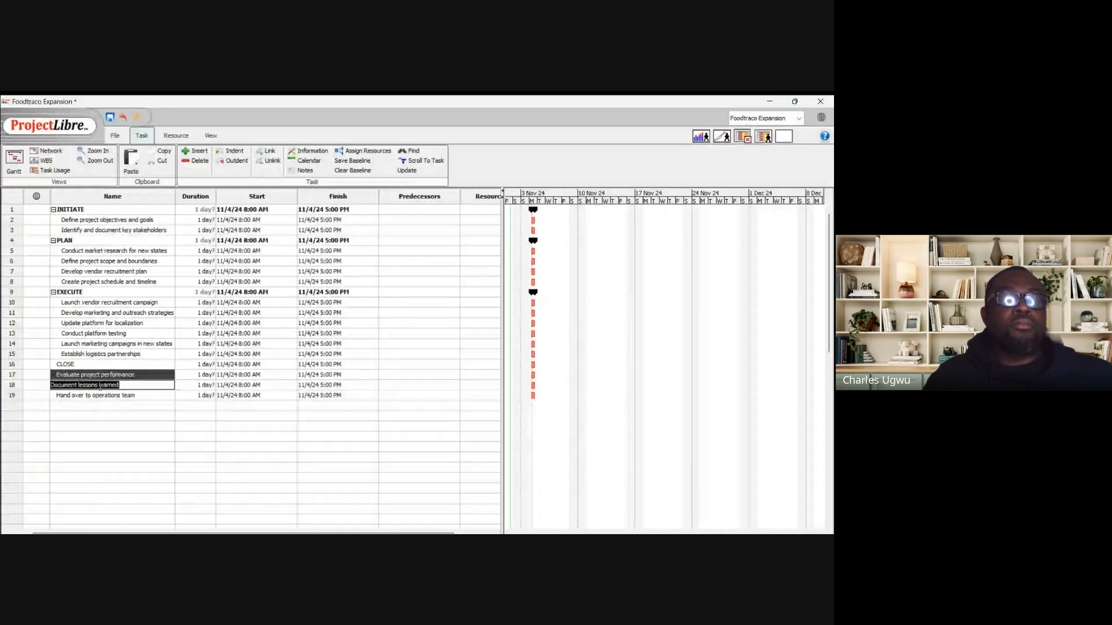
double_click(107, 397)
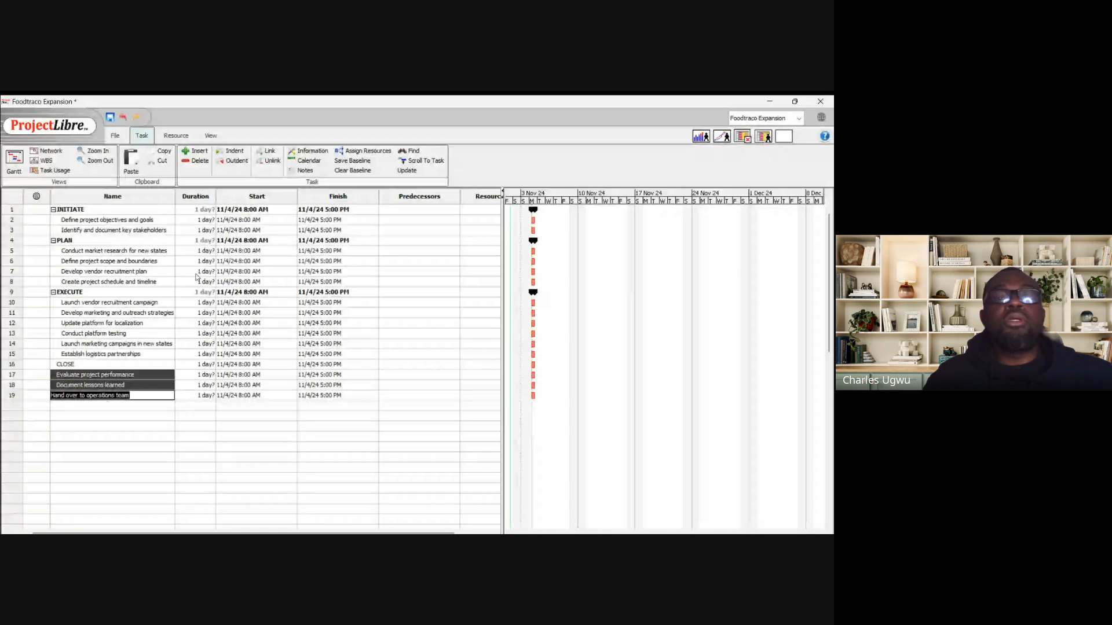
click(239, 154)
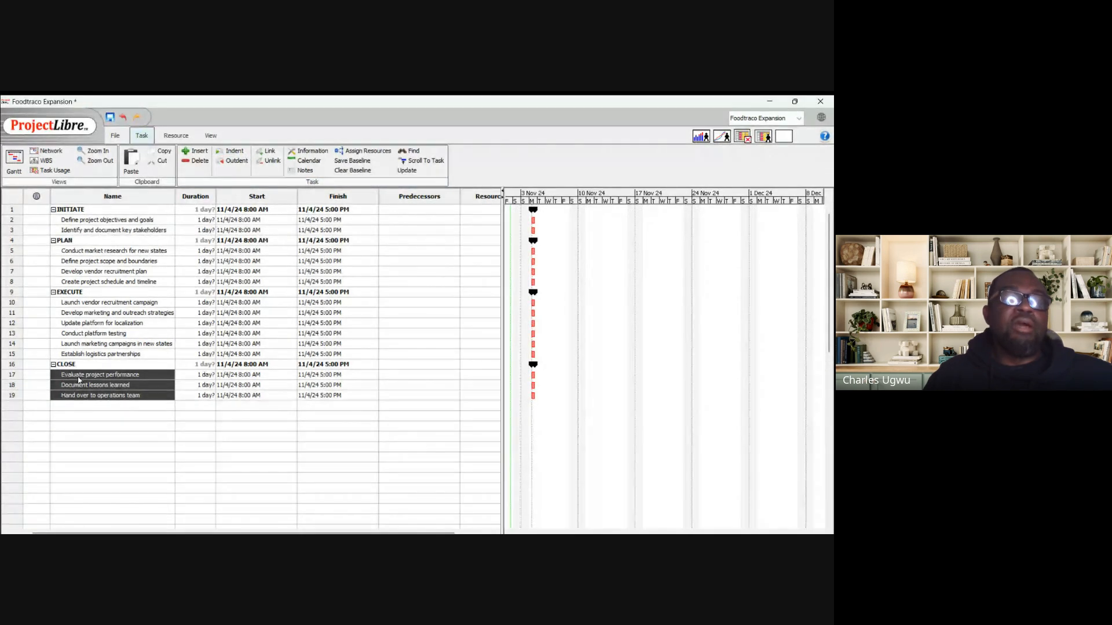
Outdent the three subtasks of CLOSE and indent them back under the CLOSE phase
click(235, 161)
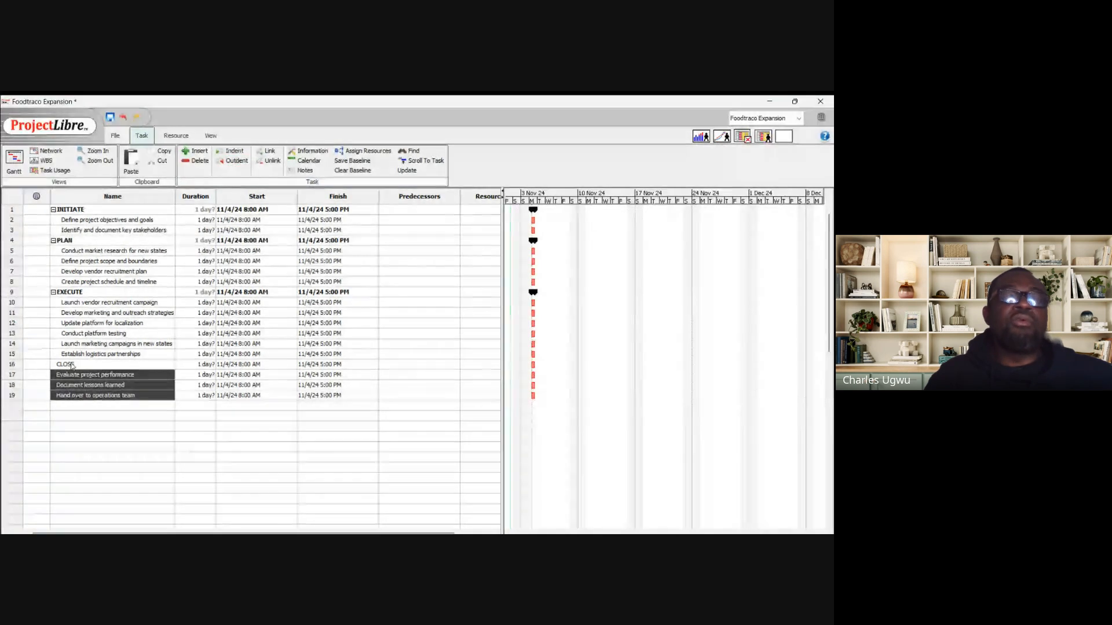
click(231, 152)
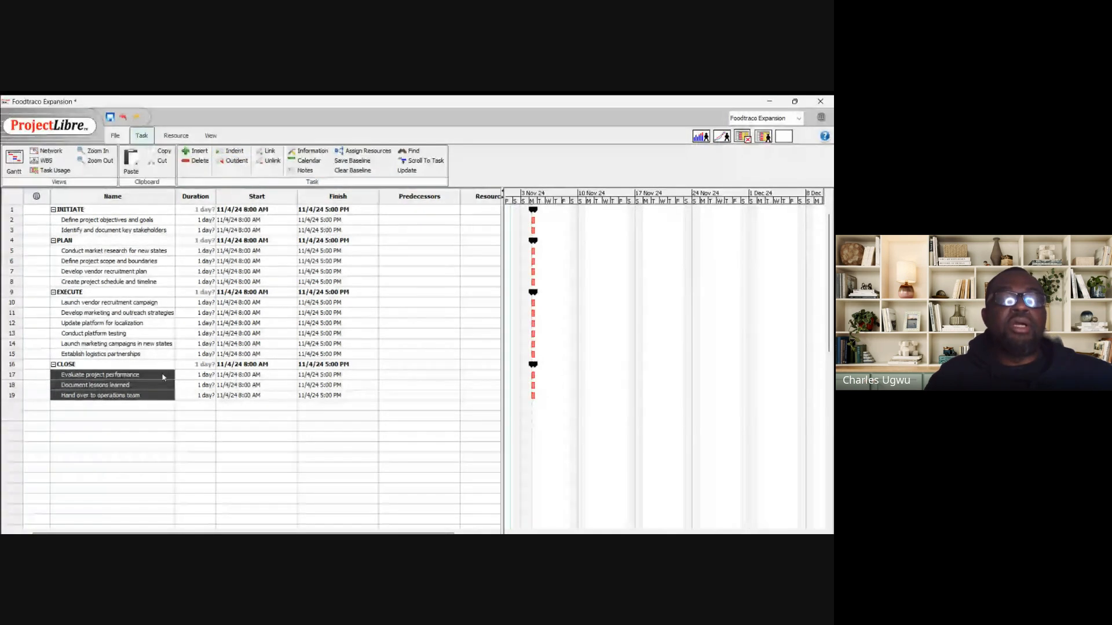
click(152, 406)
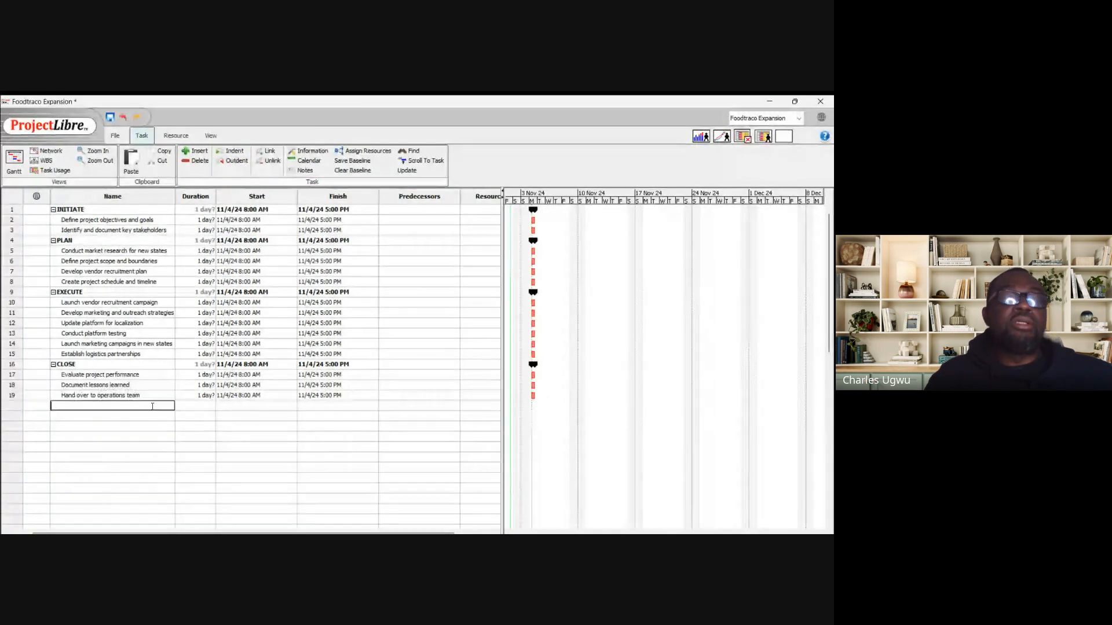
click(141, 435)
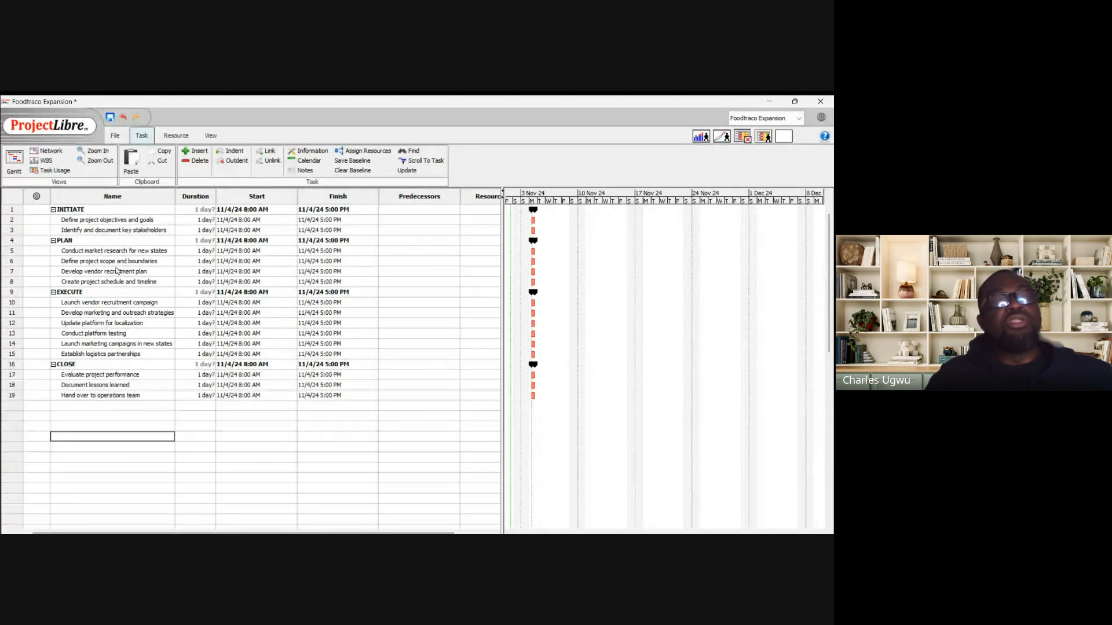
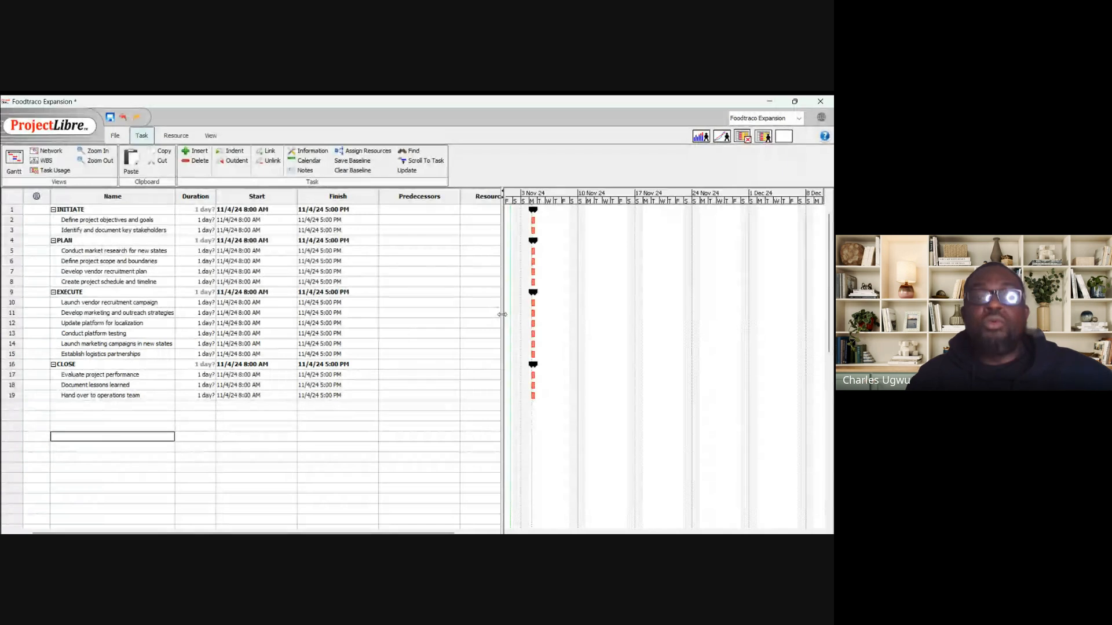
Widen the task table to show the full Resource Names column and set both INITIATE subtasks' durations to 2 days
drag(502, 314, 541, 317)
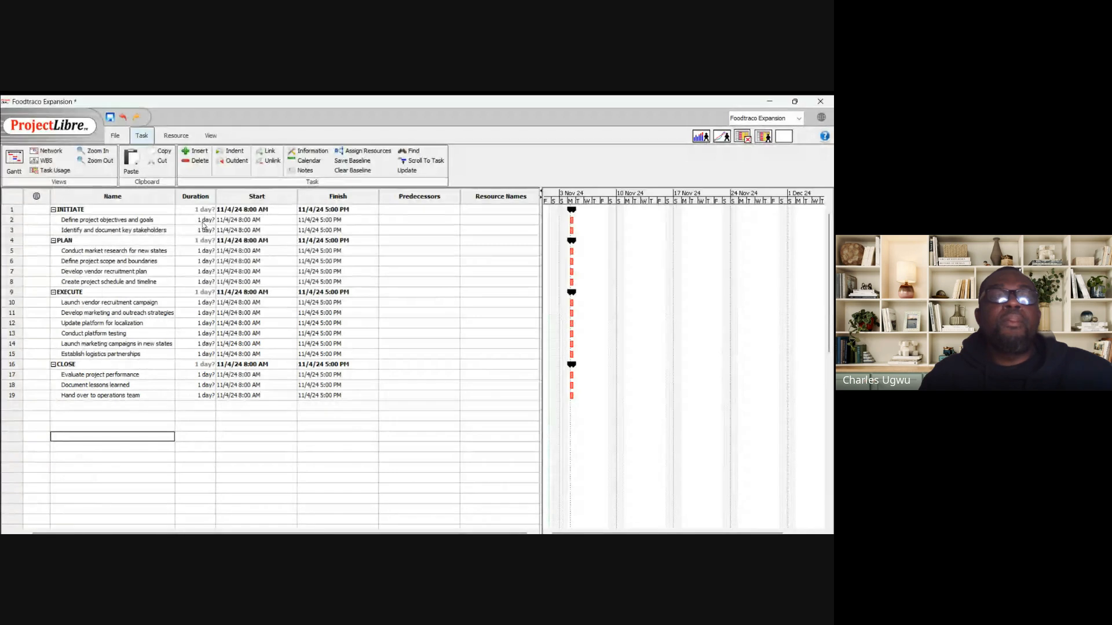
double_click(197, 220)
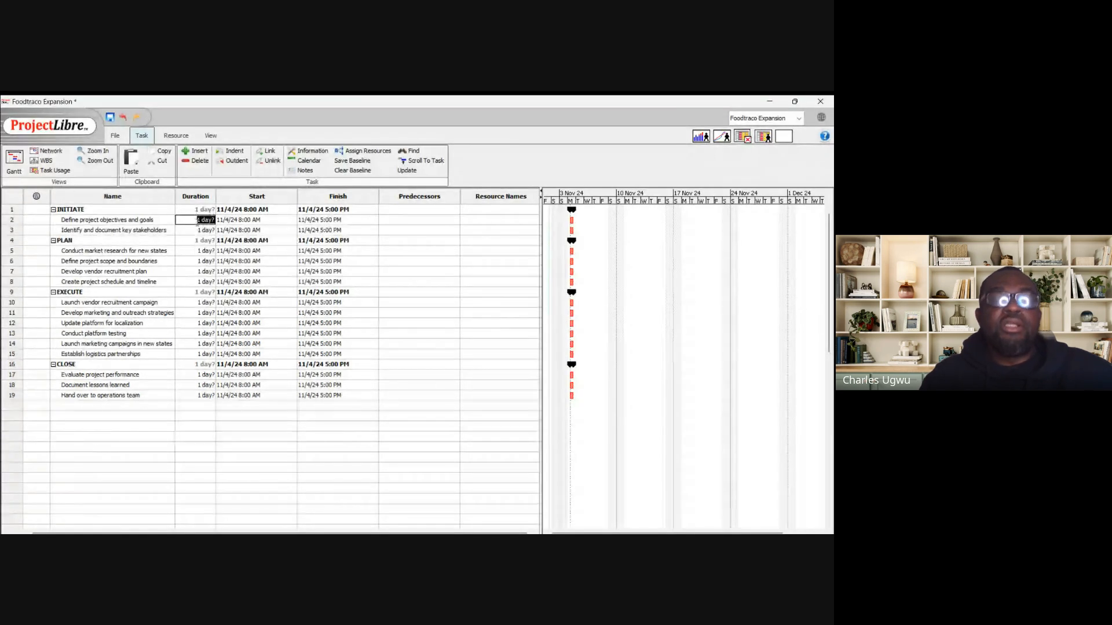
text(2)
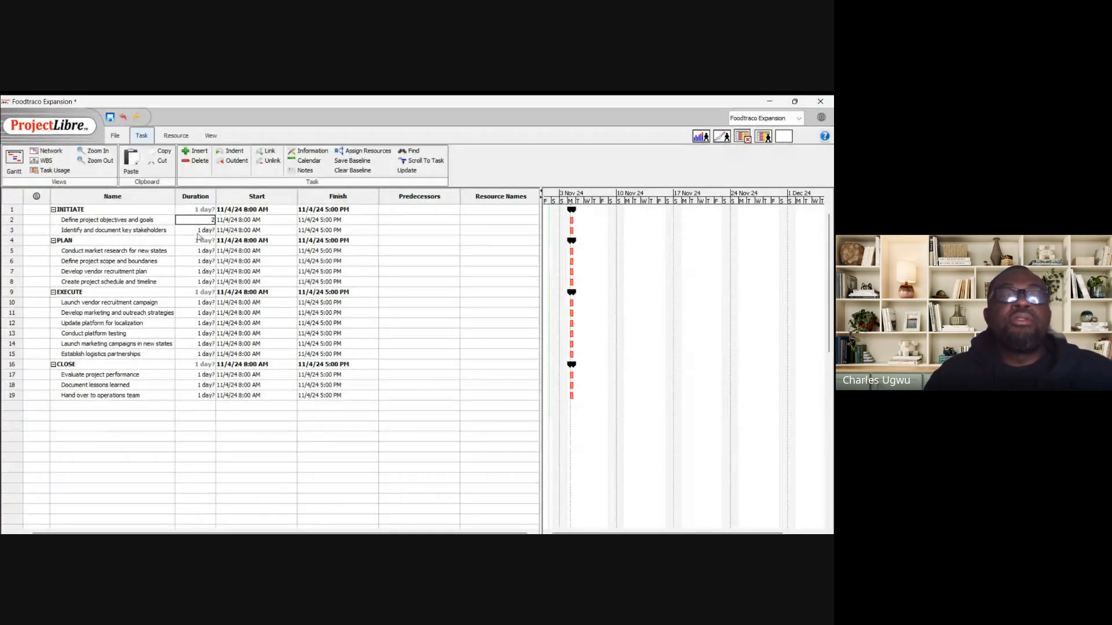
double_click(198, 231)
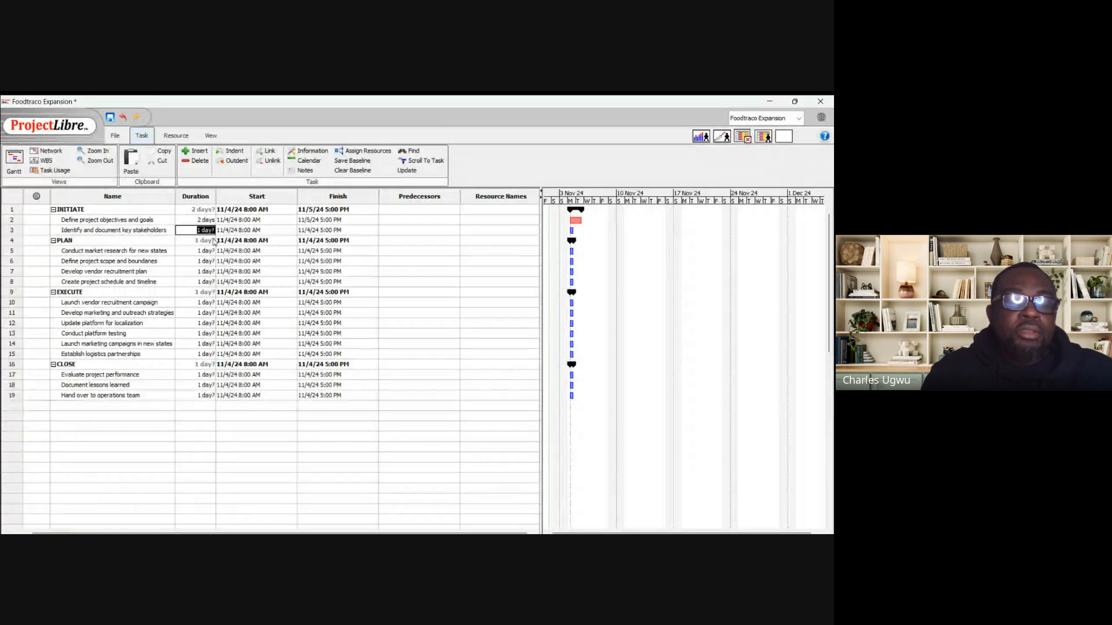
text(2)
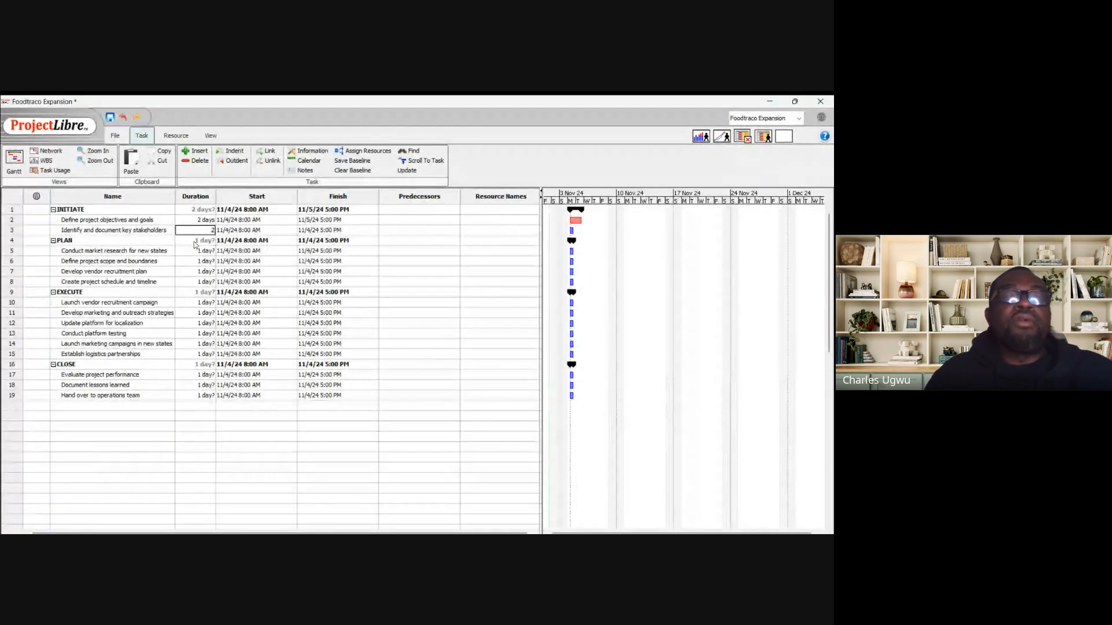
Set the duration of the four PLAN subtasks, Conduct market research for new states through Create project schedule and timeline, to 2 days each
double_click(196, 252)
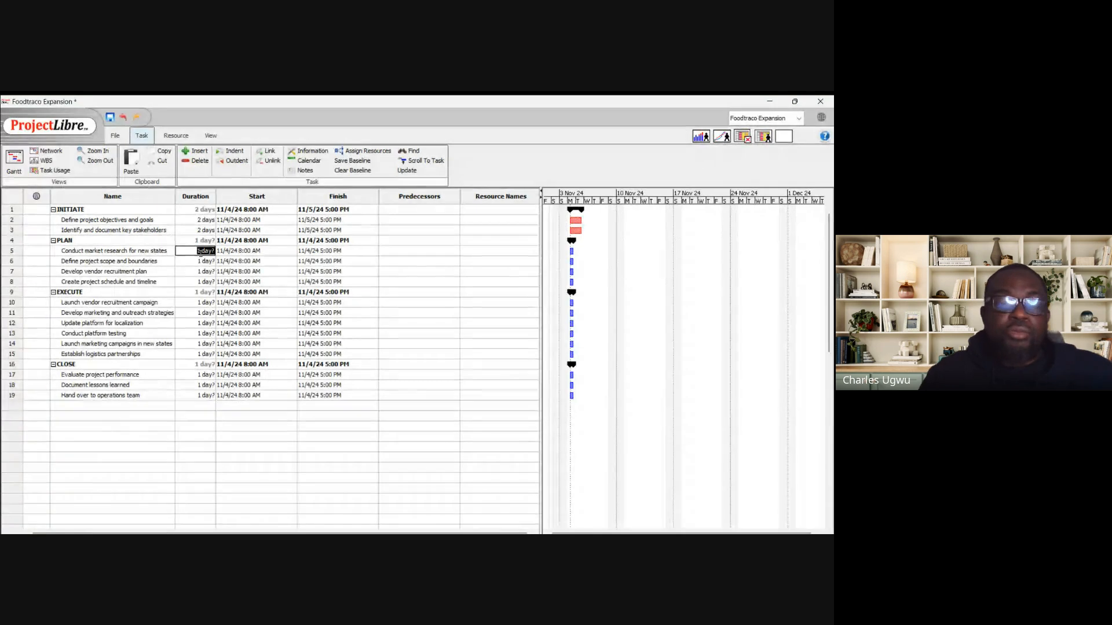
text(2)
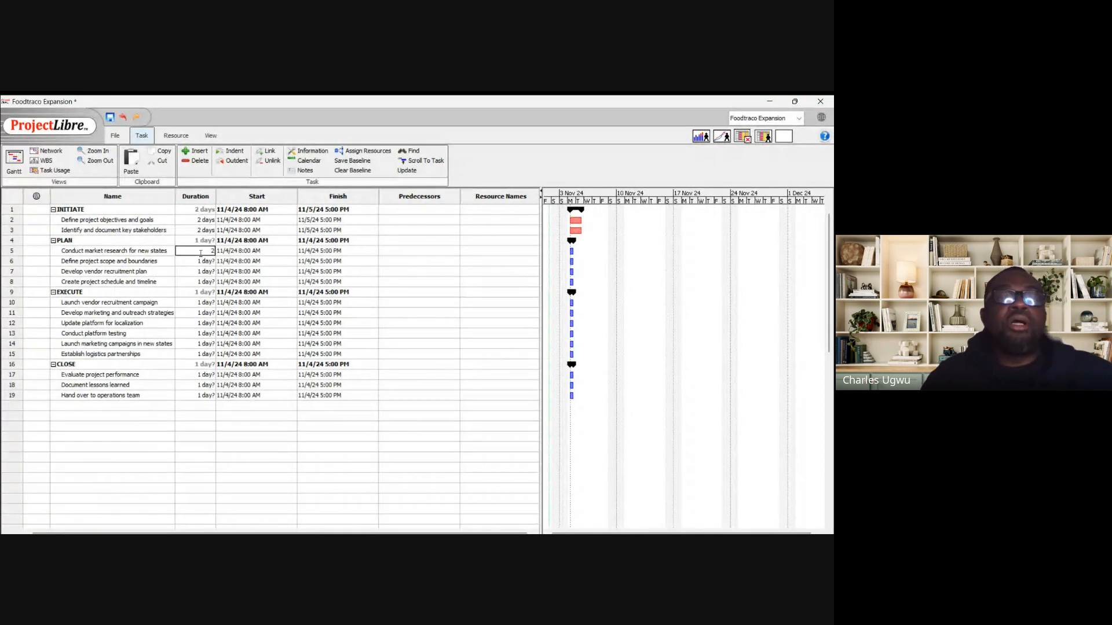
click(199, 261)
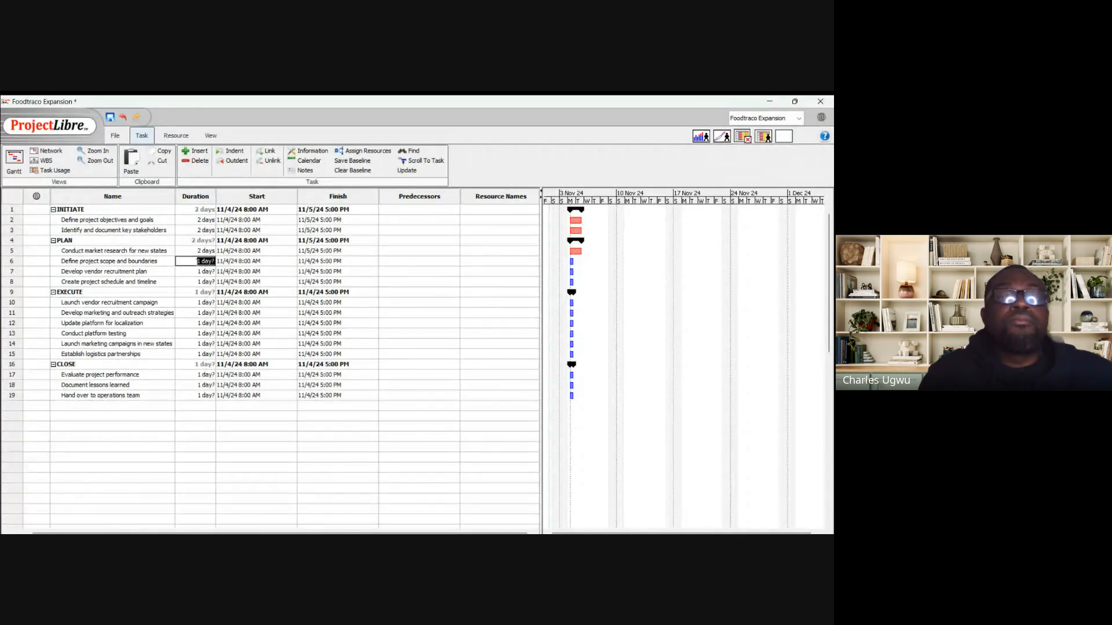
text(2)
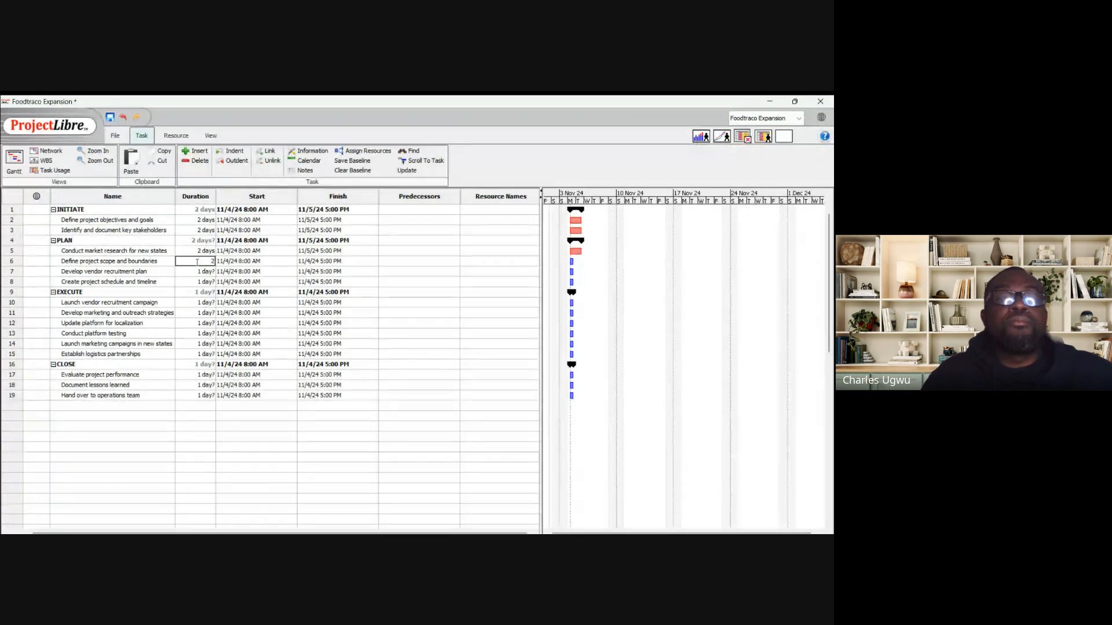
click(197, 272)
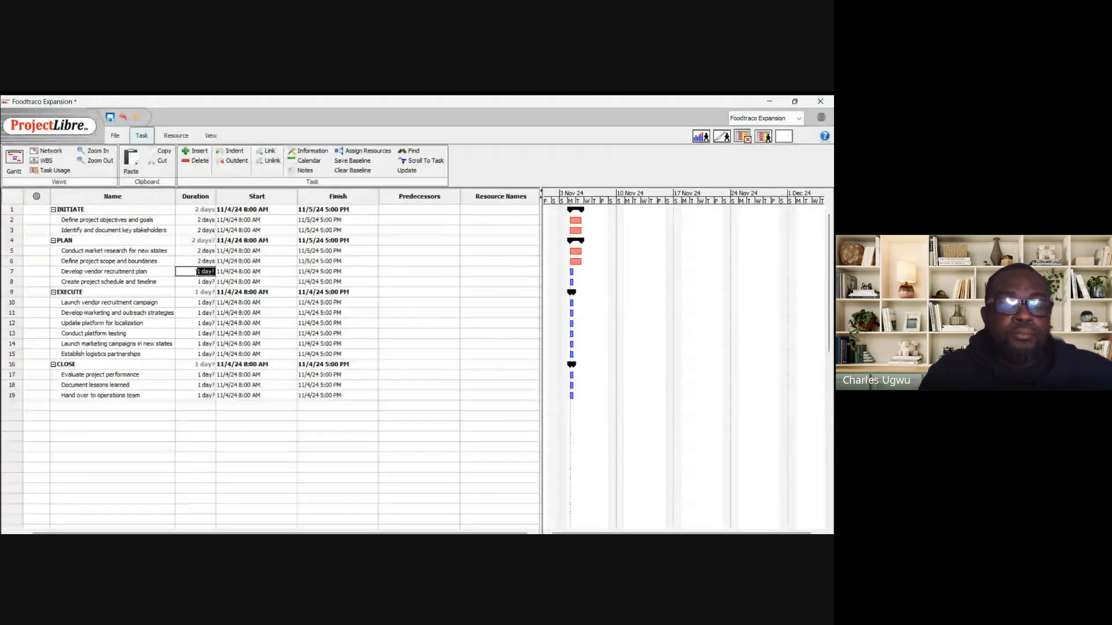
text(2)
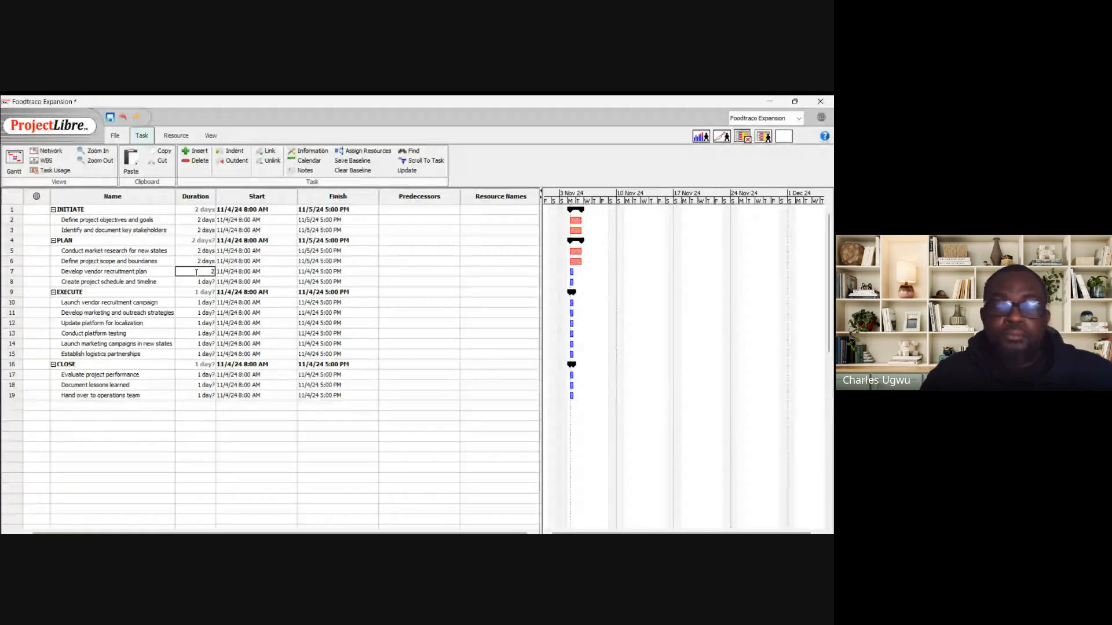
click(196, 282)
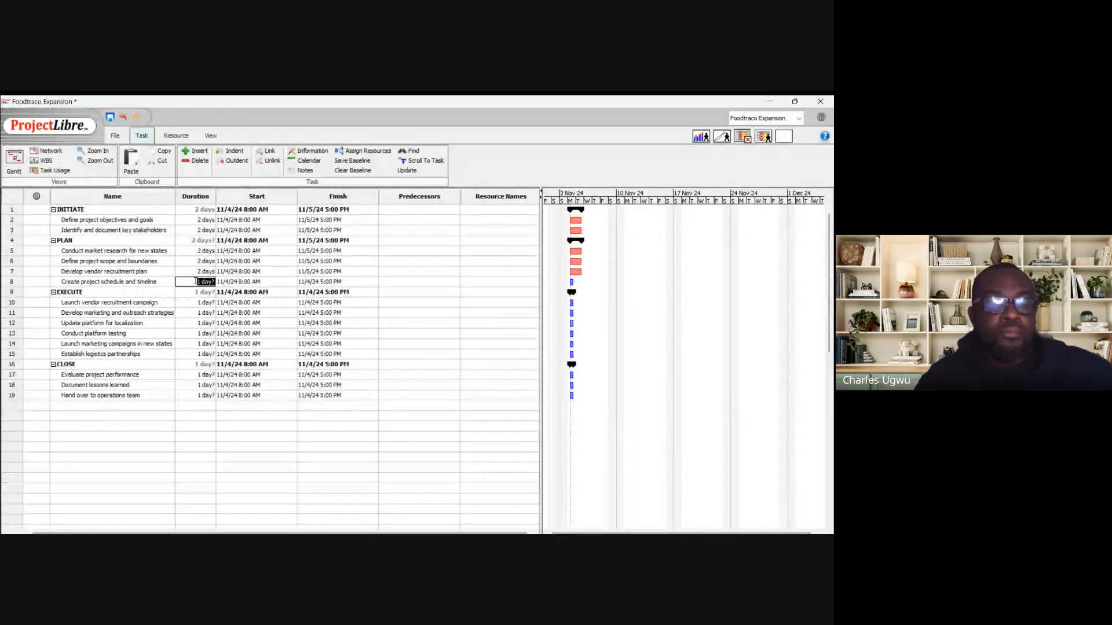
text(2)
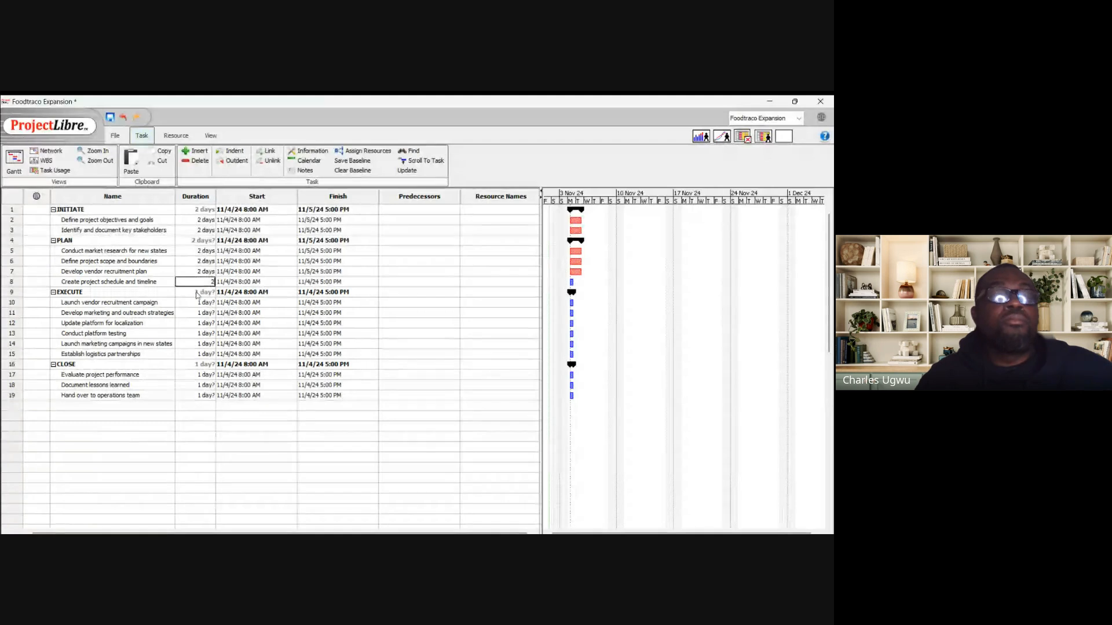
Set the duration of the six EXECUTE subtasks, Launch vendor recruitment campaign through Establish logistics partnerships, to 2 days each
click(193, 303)
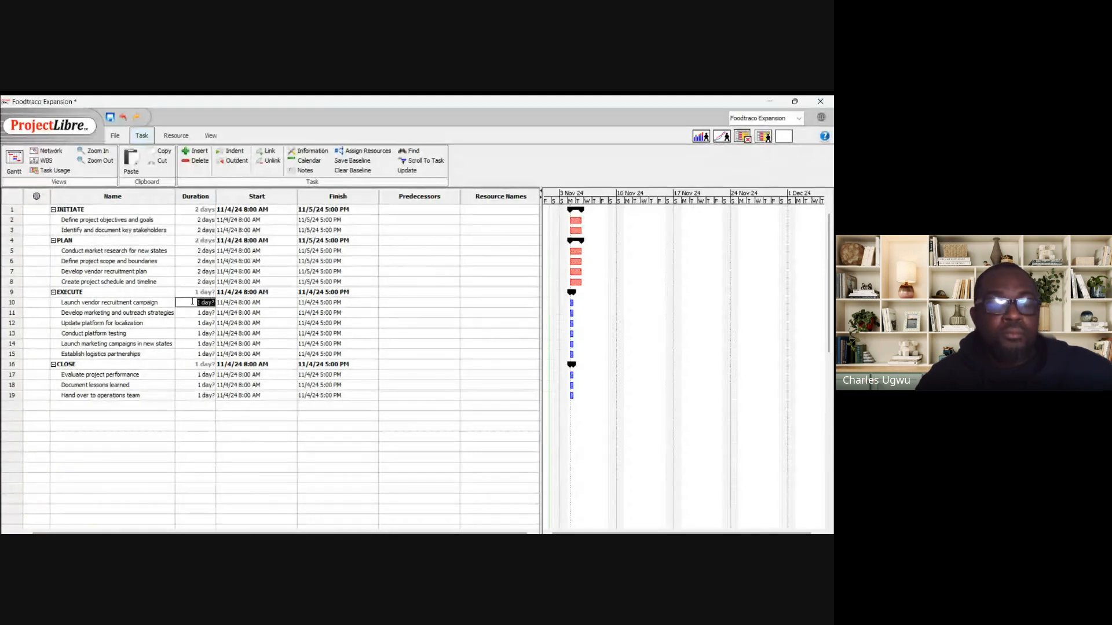
text(2)
click(193, 313)
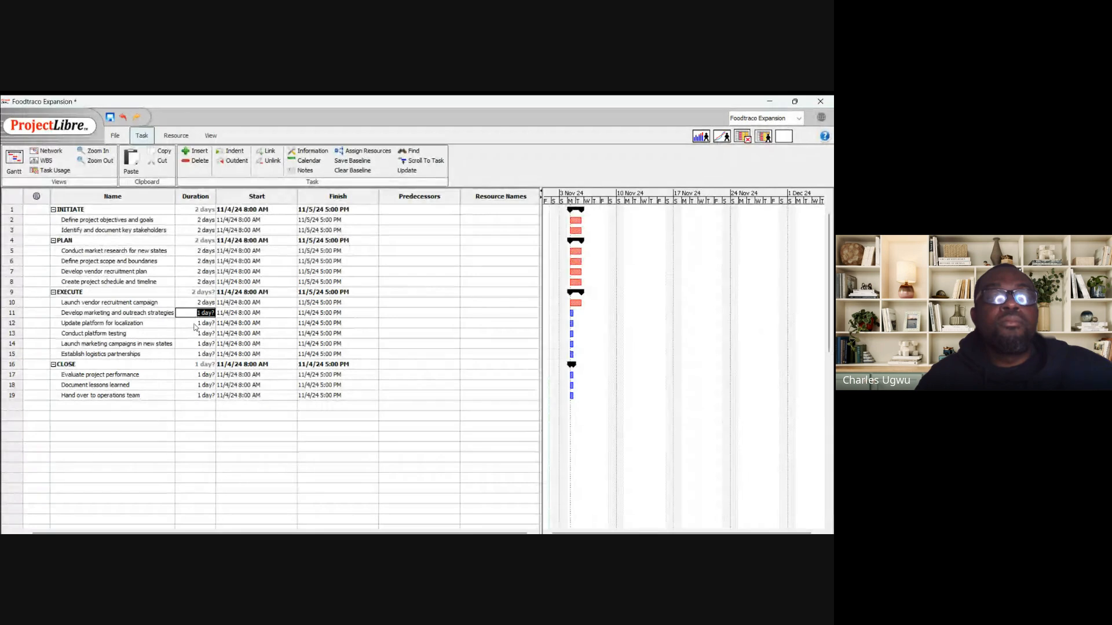
text(2)
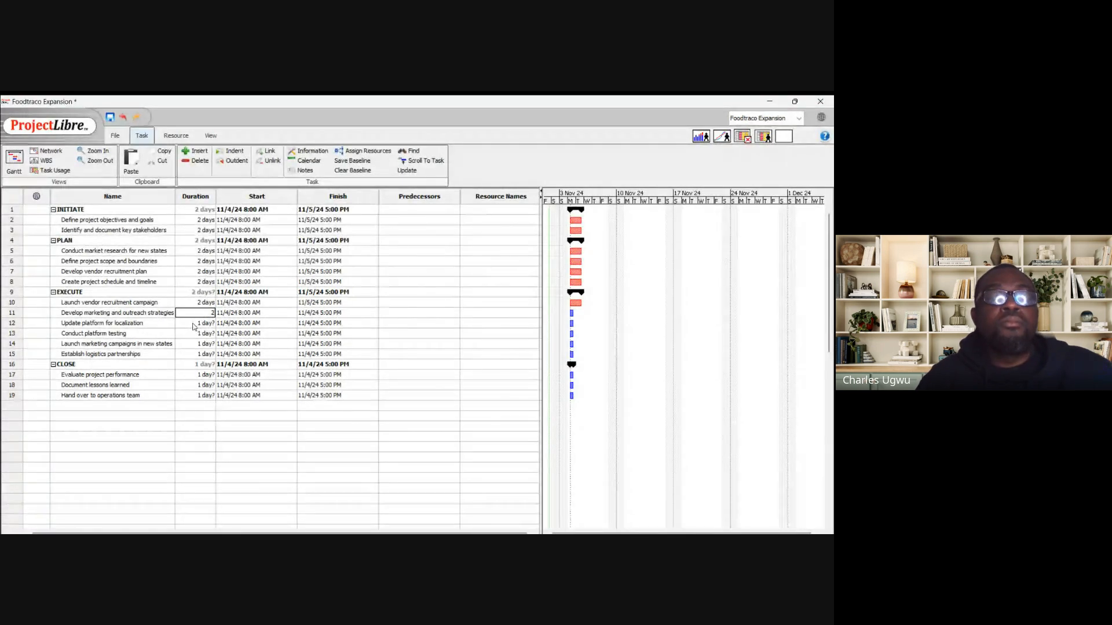
click(193, 326)
text(2)
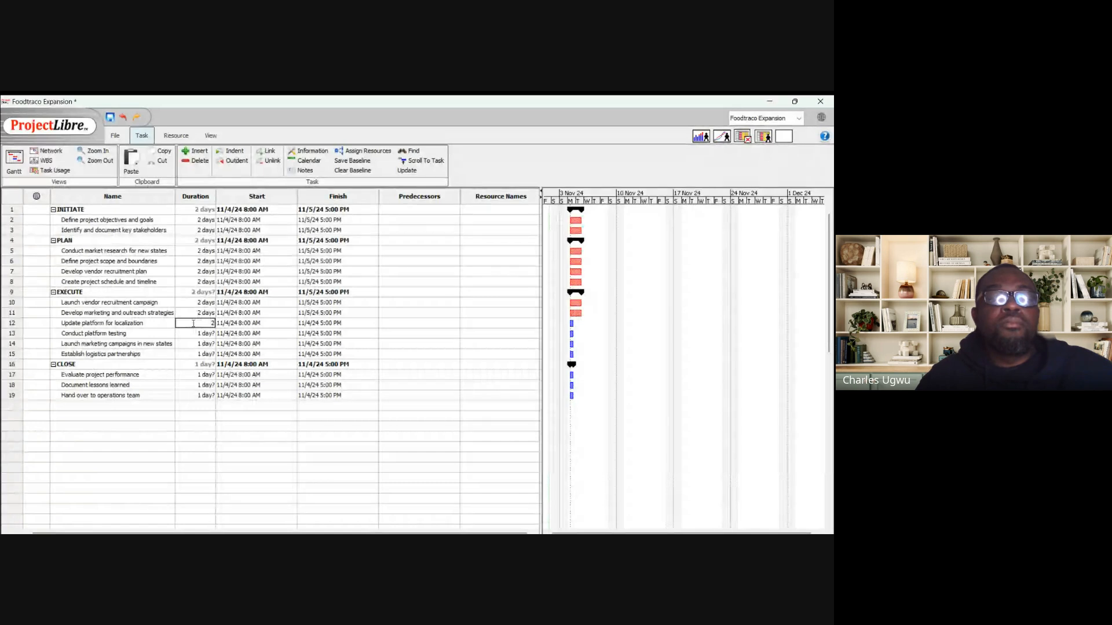
click(197, 335)
text(2)
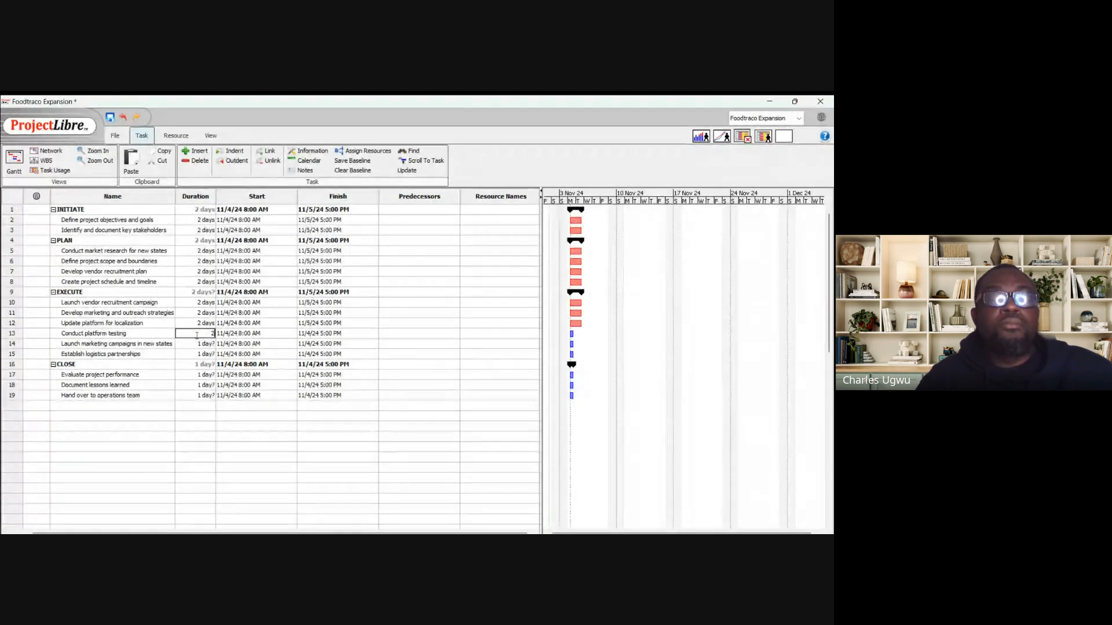
click(197, 344)
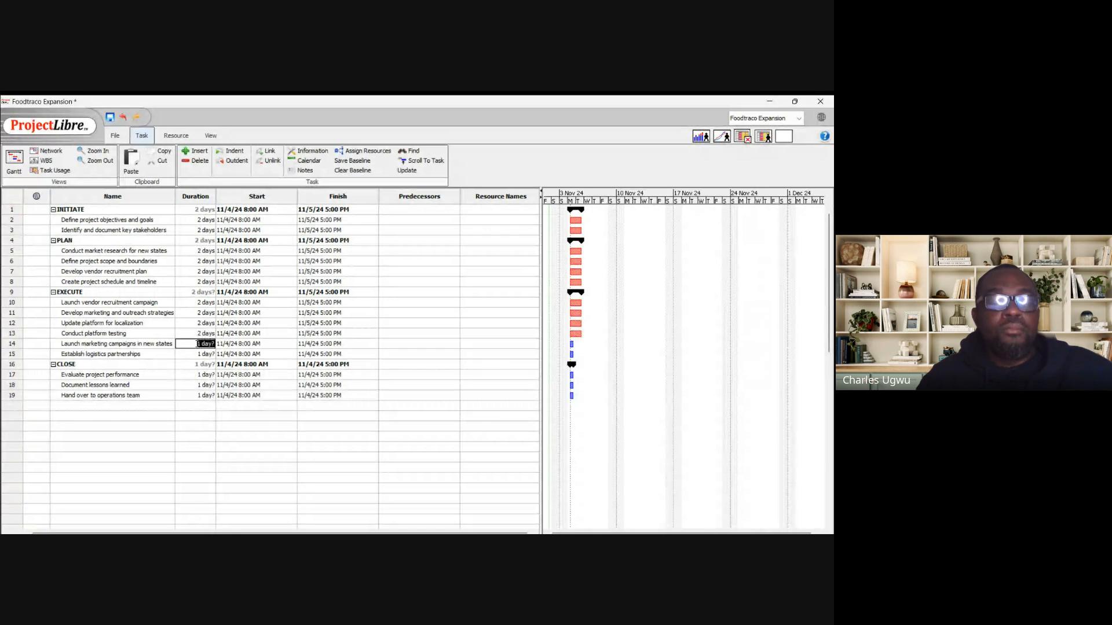
text(2)
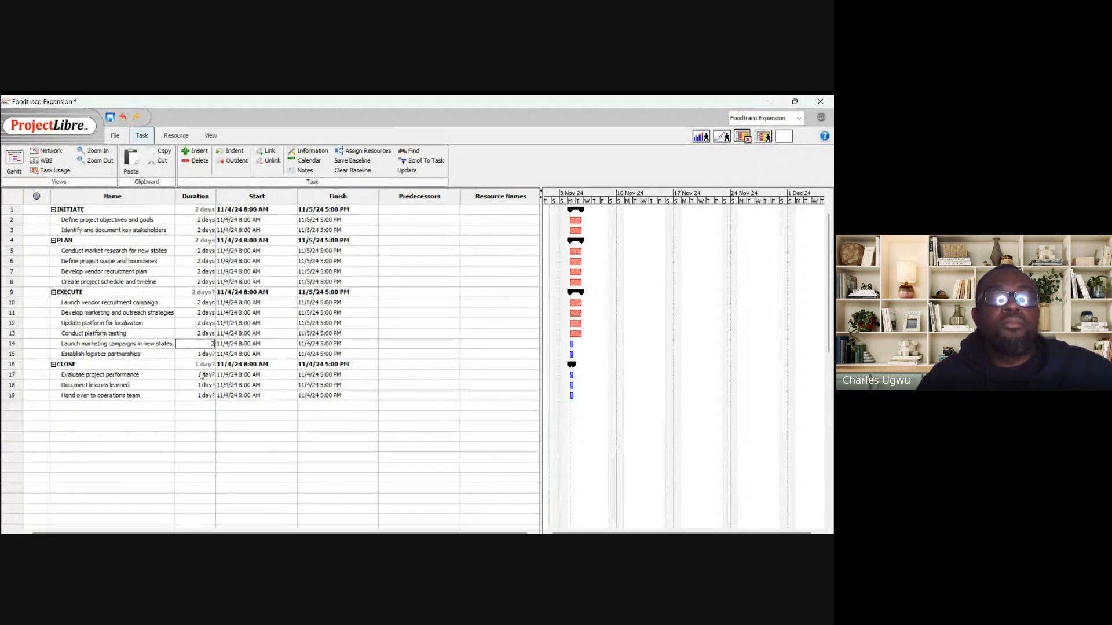
click(199, 353)
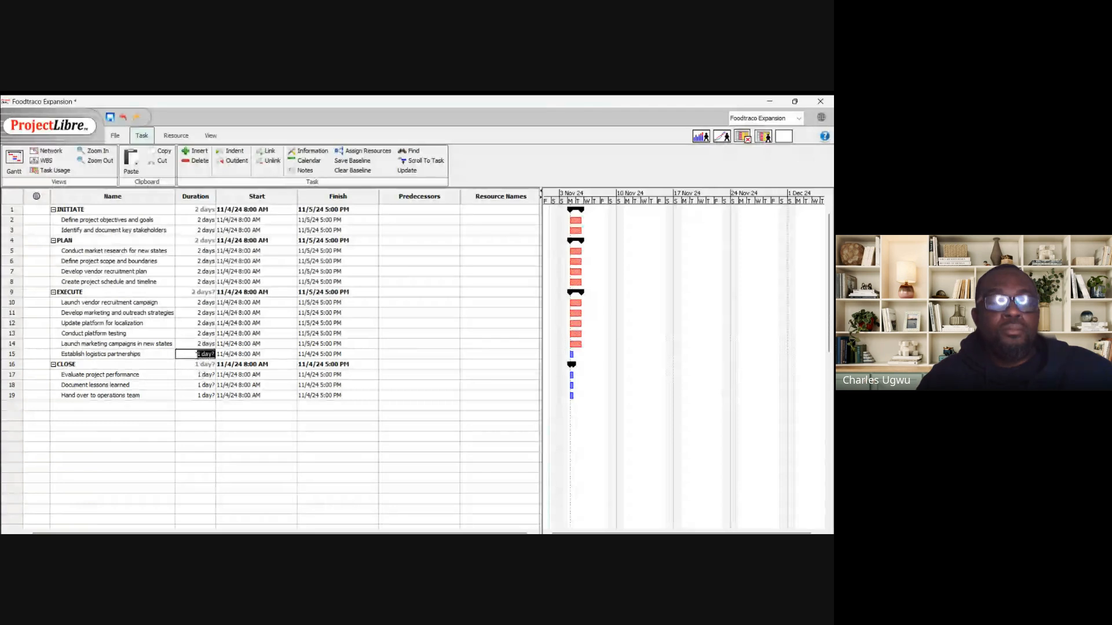
text(2)
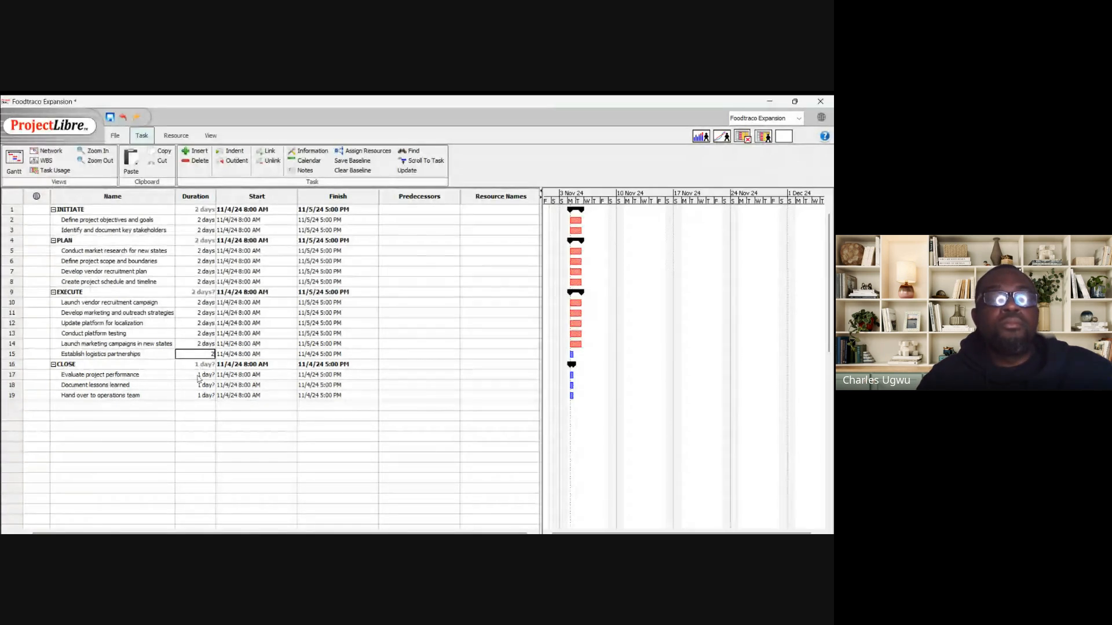
Set the durations of Evaluate project performance, Document lessons learned and Hand over to operations team under CLOSE to 2 days each
click(199, 375)
text(2)
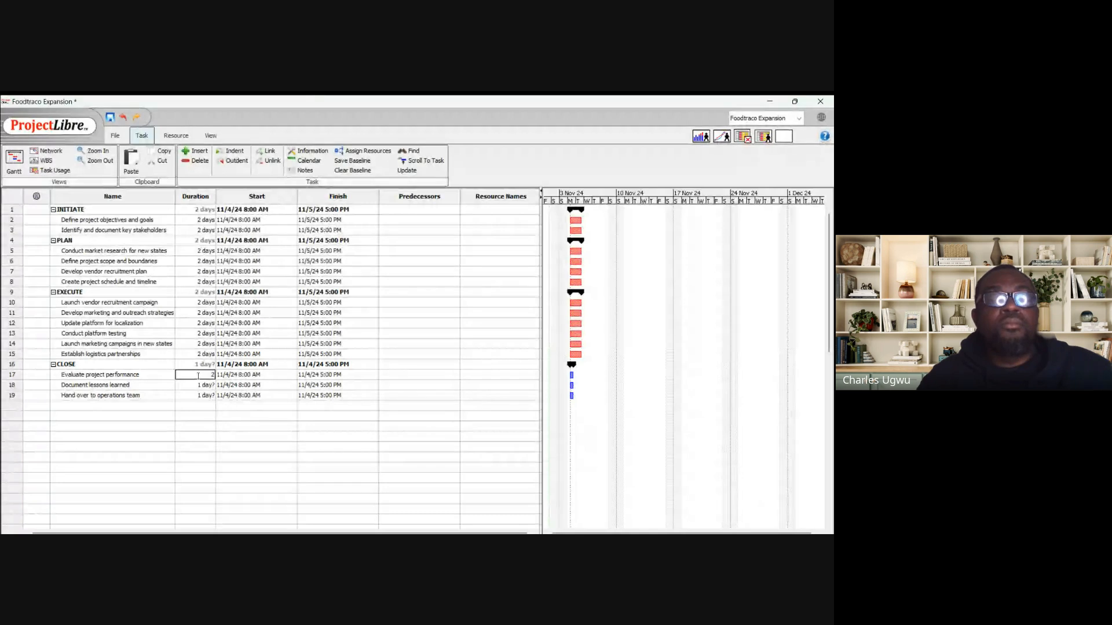
click(198, 386)
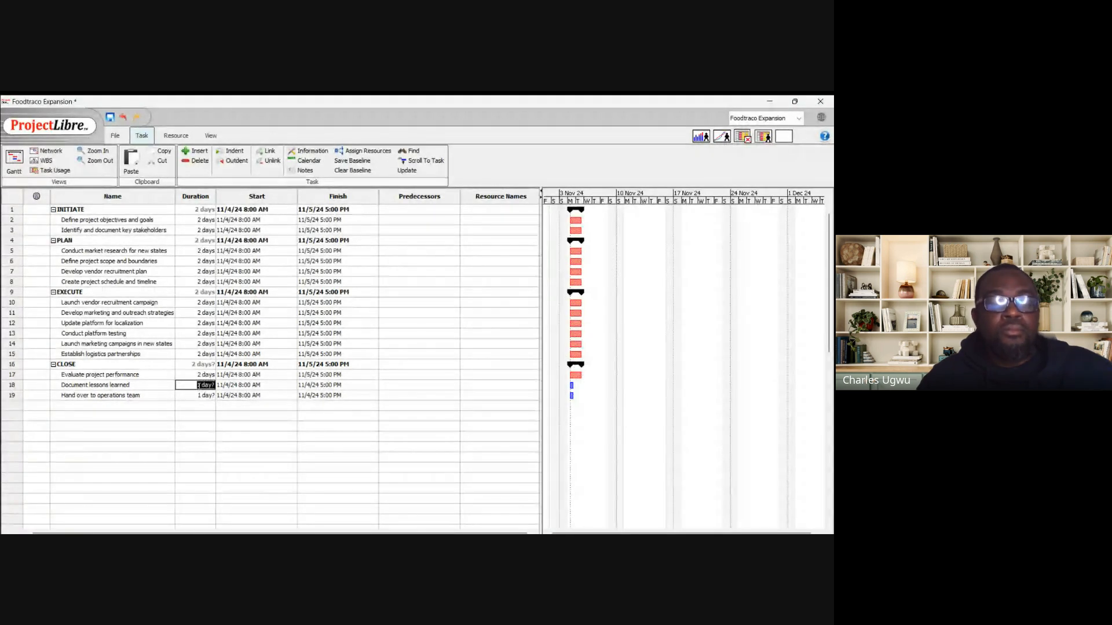
text(2)
key(Return)
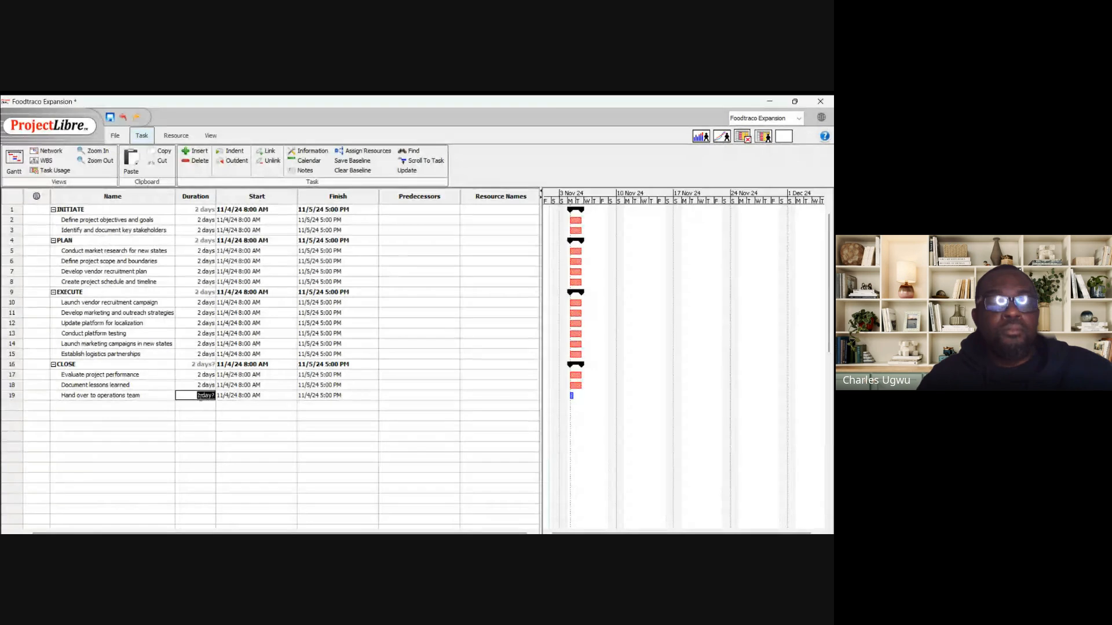
text(2)
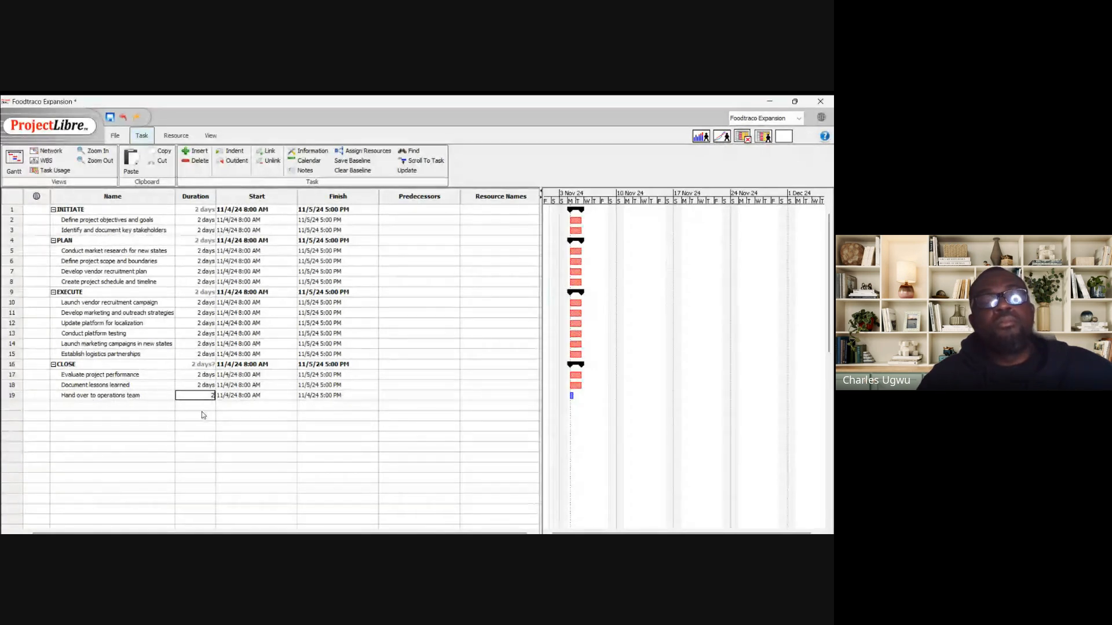
click(202, 412)
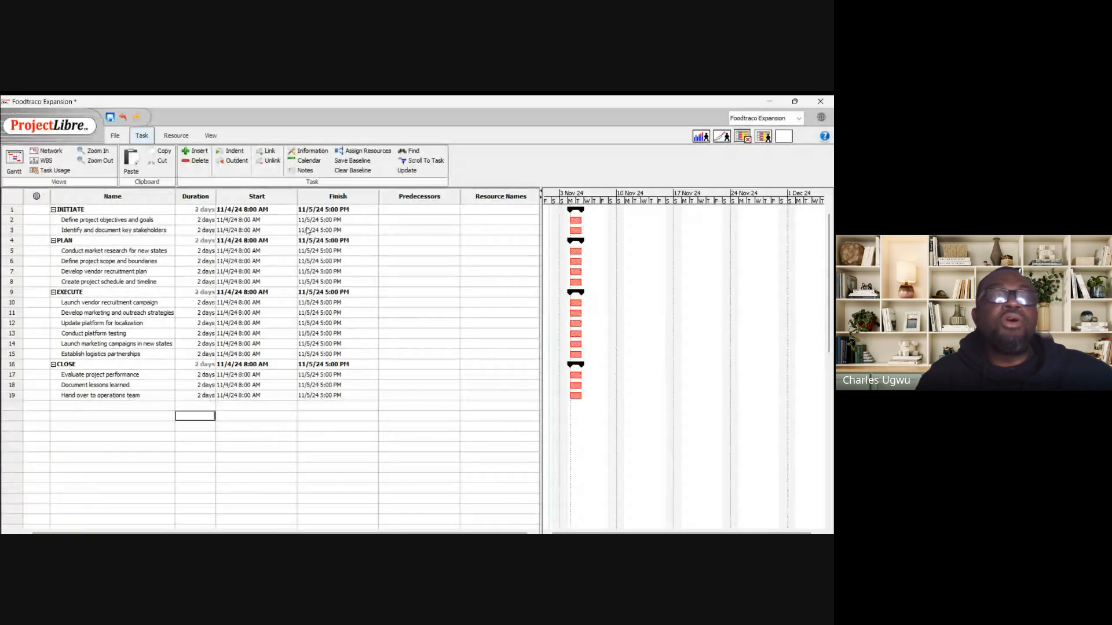
Set task 2, Define project objectives and goals, as the predecessor of Identify and document key stakeholders
click(406, 229)
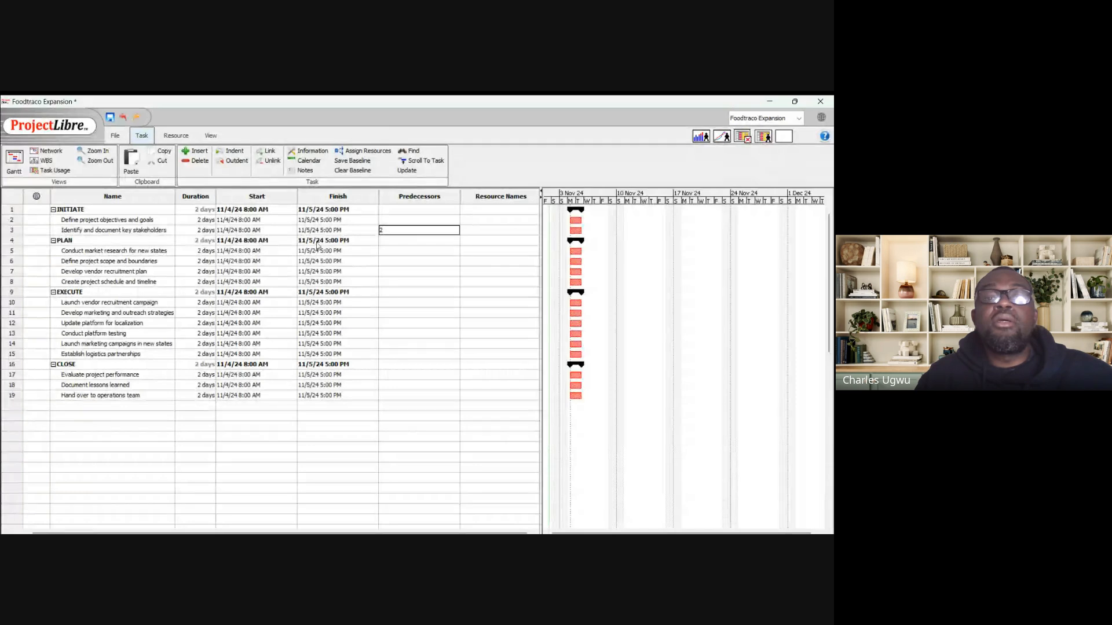
click(414, 242)
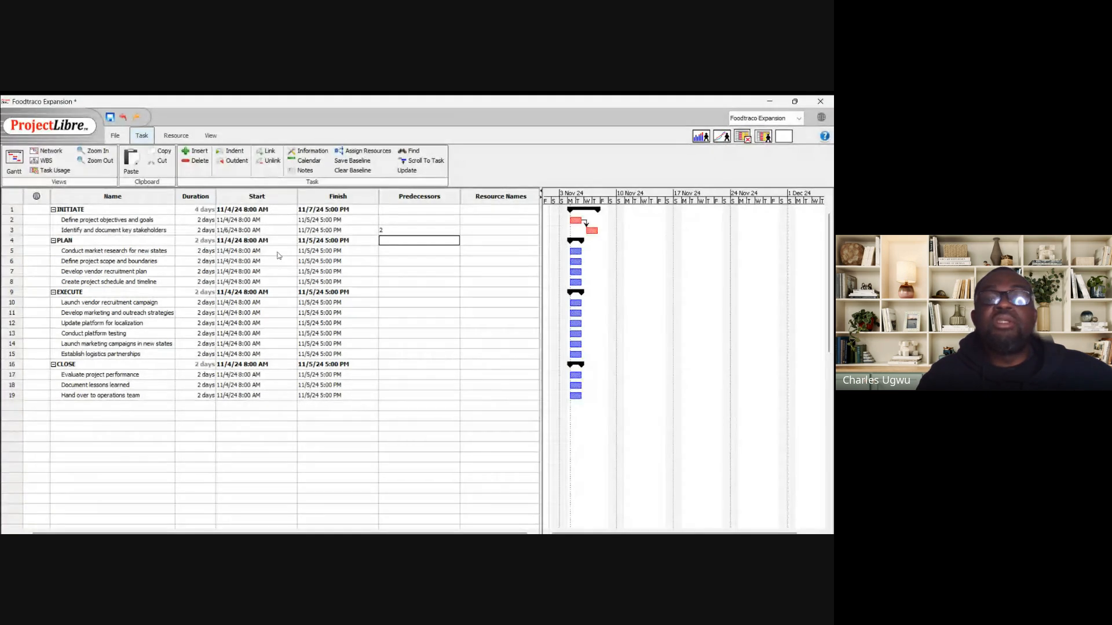
Set the predecessors of the four PLAN subtasks, Conduct market research for new states through Create project schedule and timeline, to 3, 5, 6 and 7
click(392, 251)
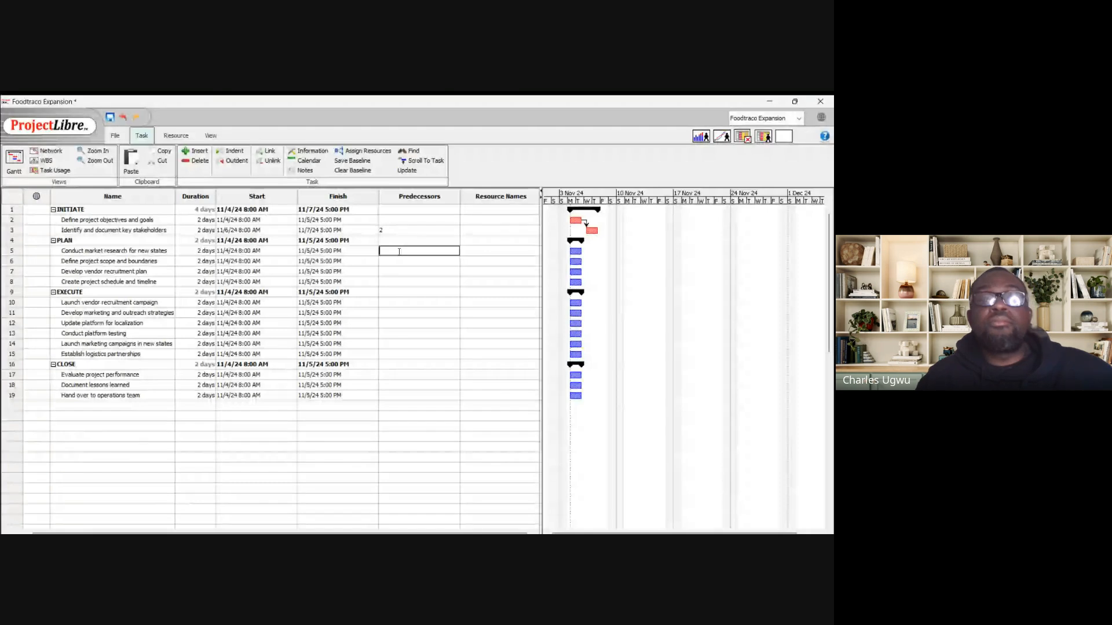
text(3)
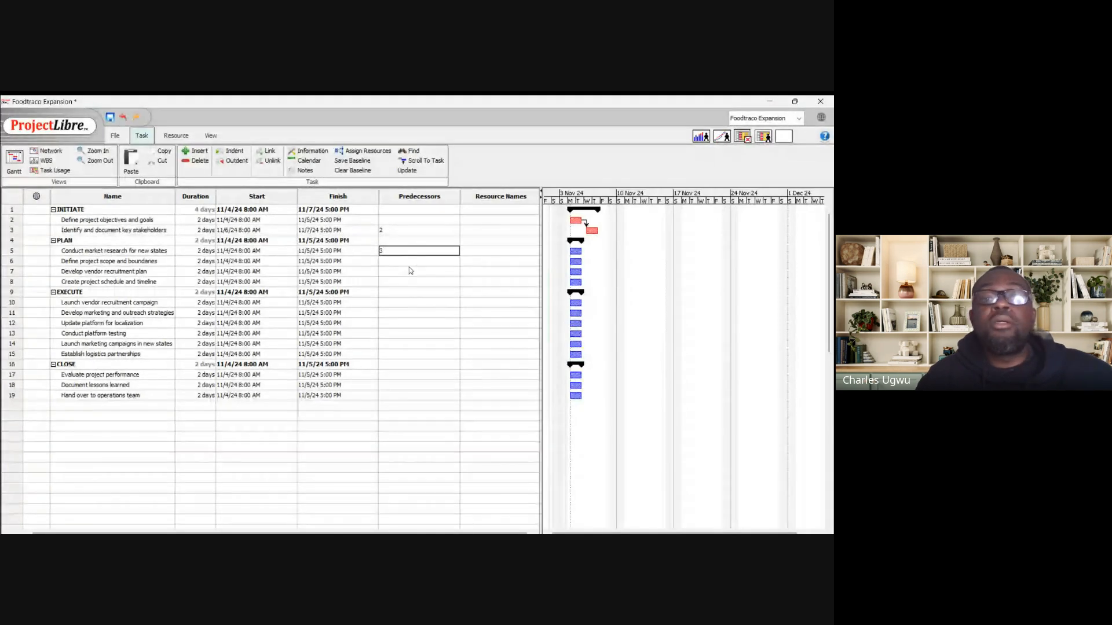
click(404, 262)
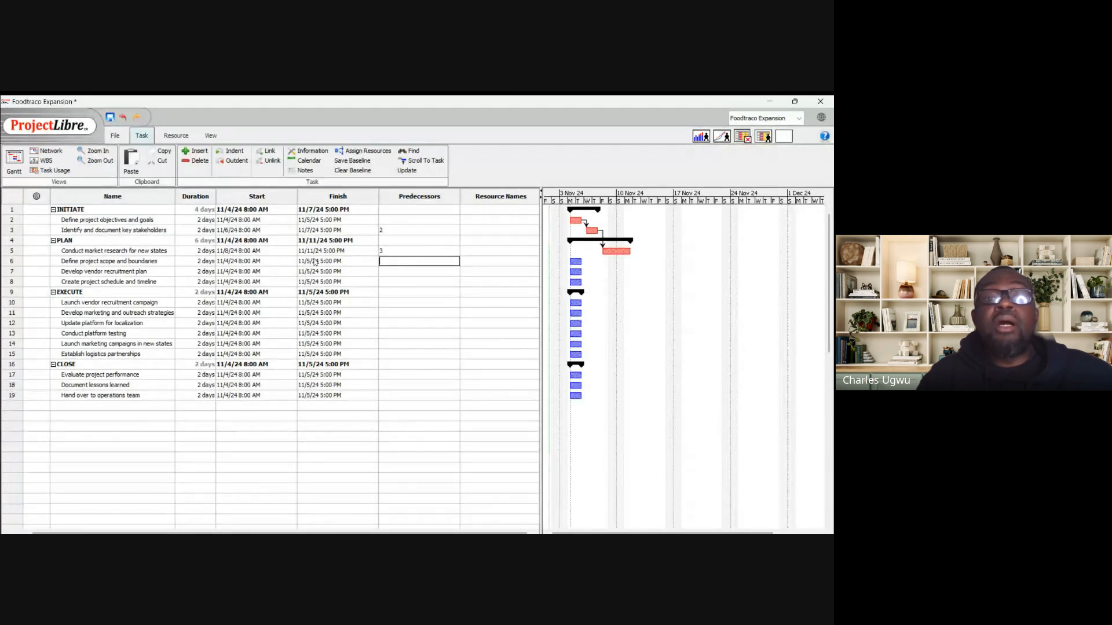
click(380, 261)
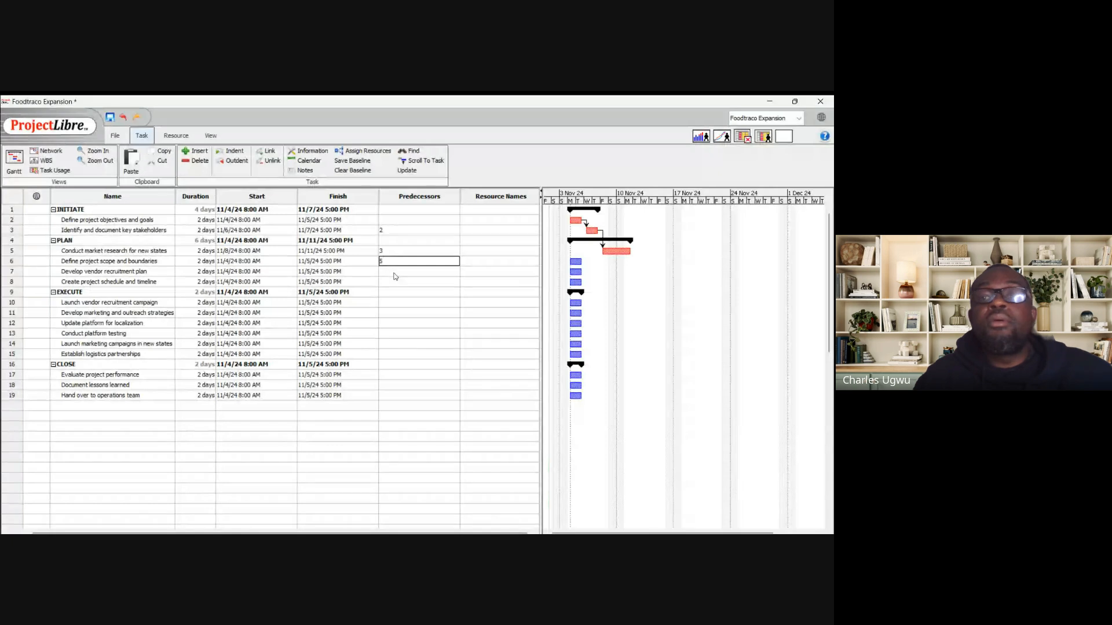
click(394, 272)
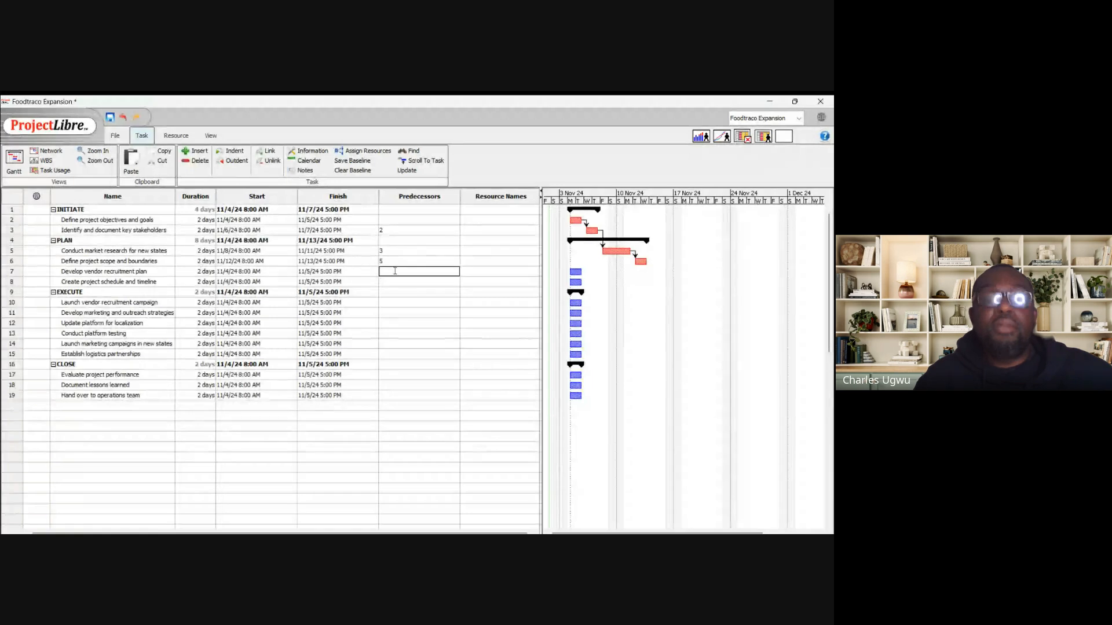
text(6)
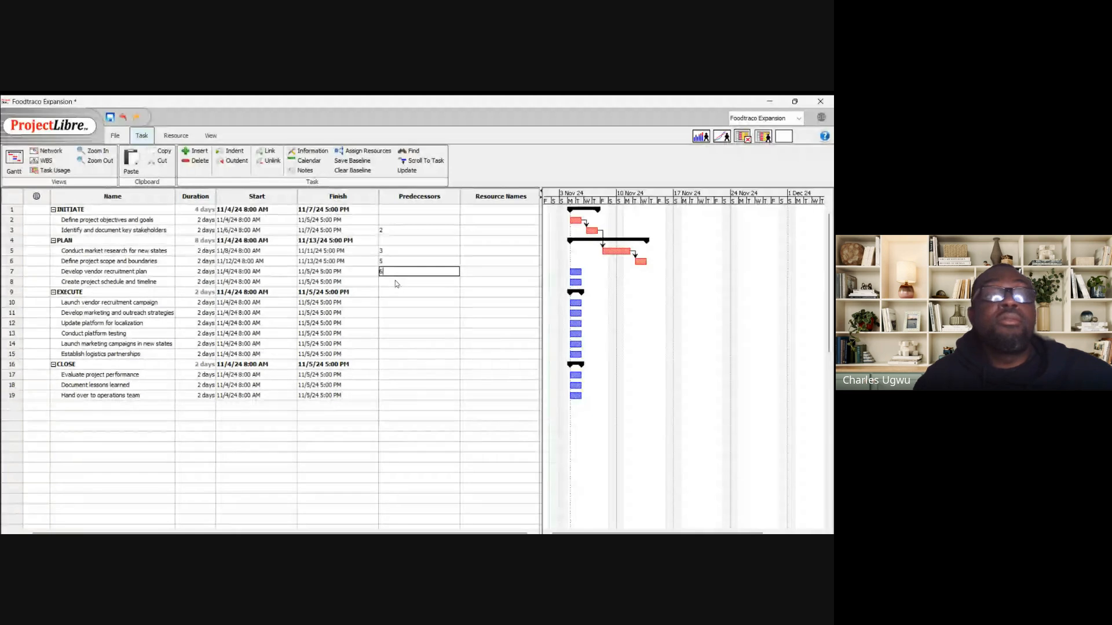
click(396, 280)
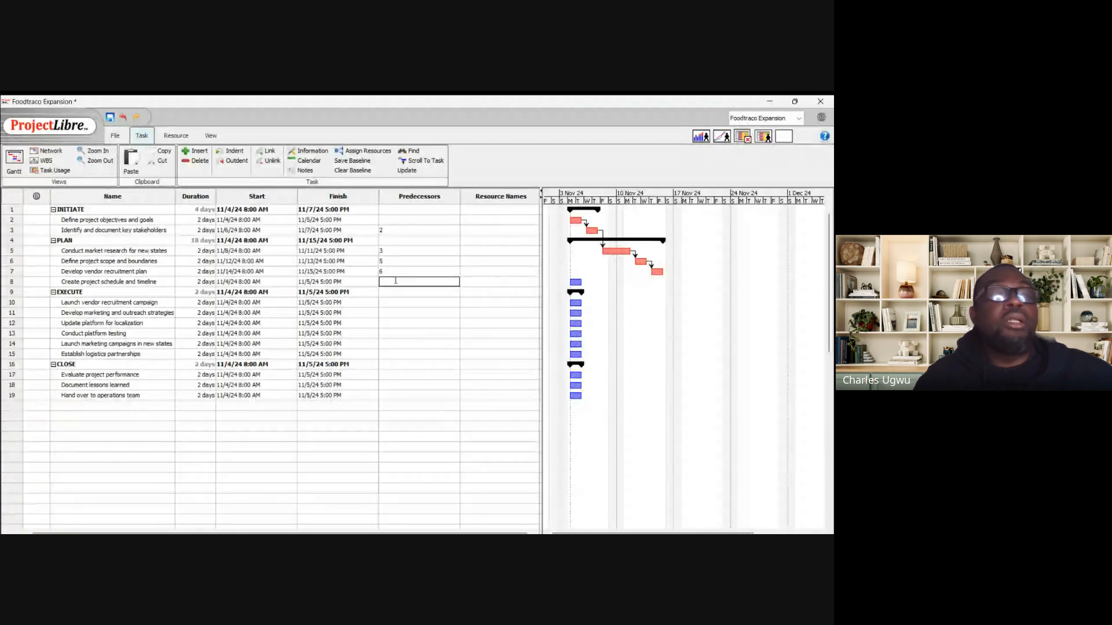
text(7)
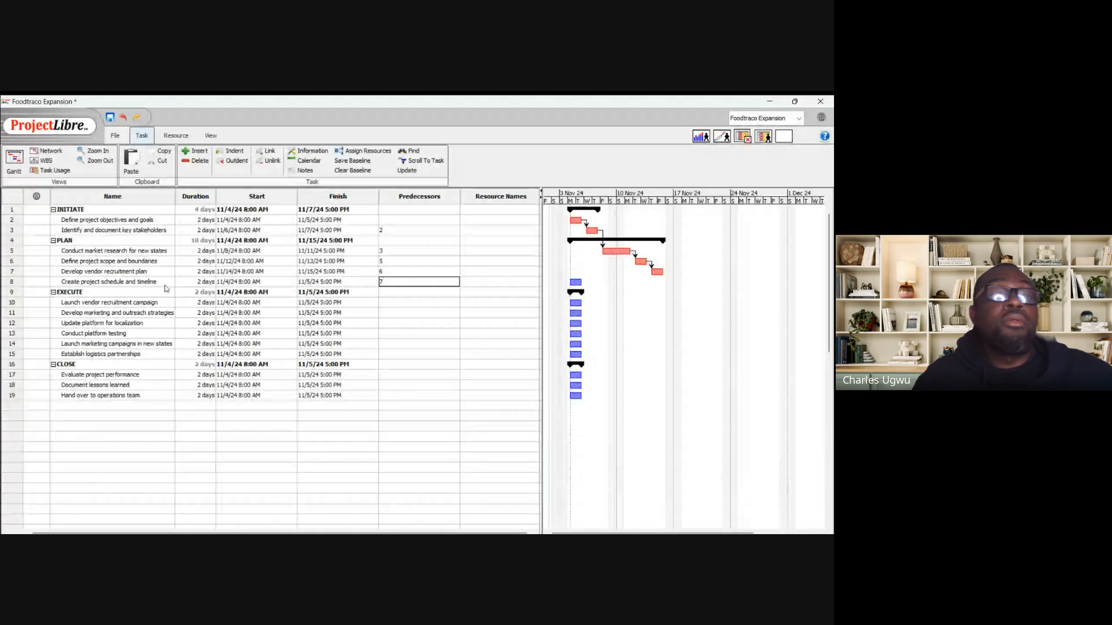
click(415, 291)
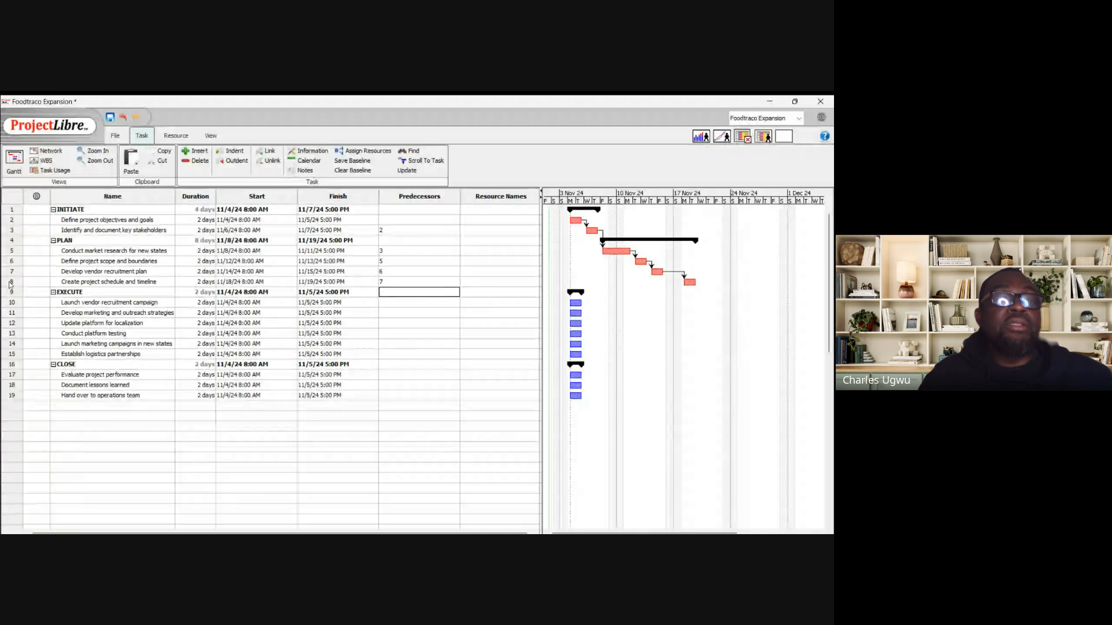
Set the predecessors of Launch vendor recruitment campaign, Develop marketing and outreach strategies and Update platform for localization to 8, 10 and 11
click(393, 302)
text(8)
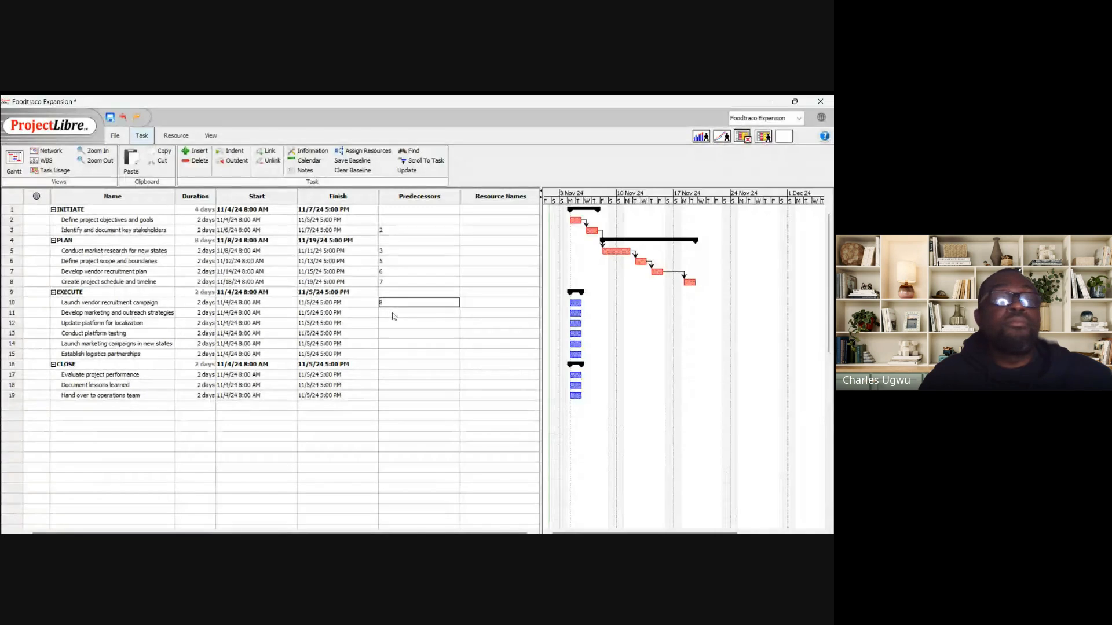
click(393, 314)
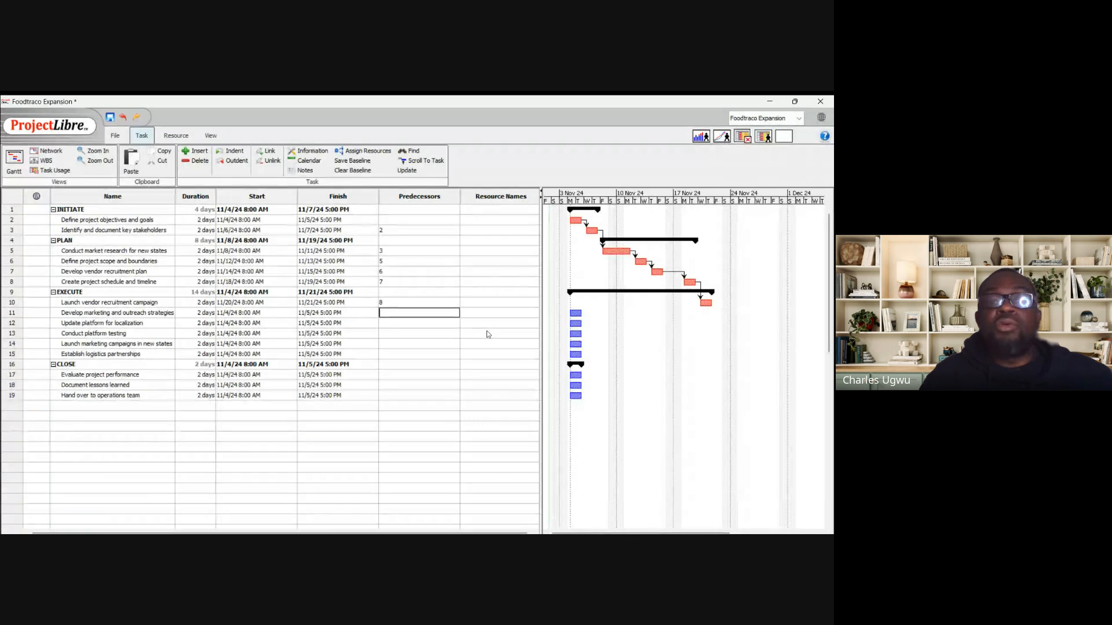
text(10)
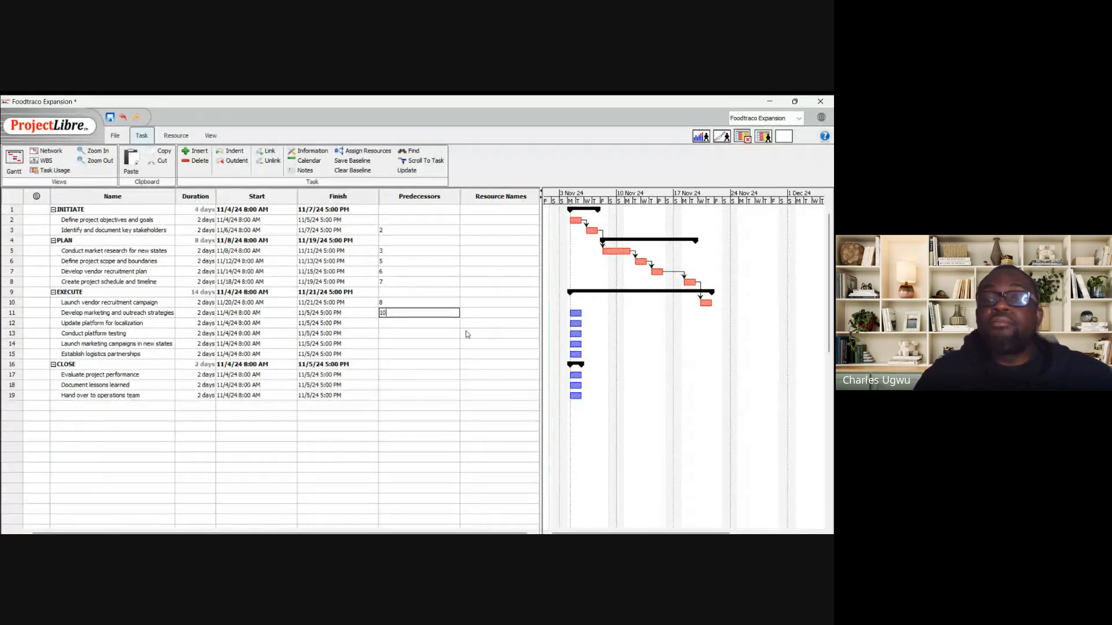
click(413, 322)
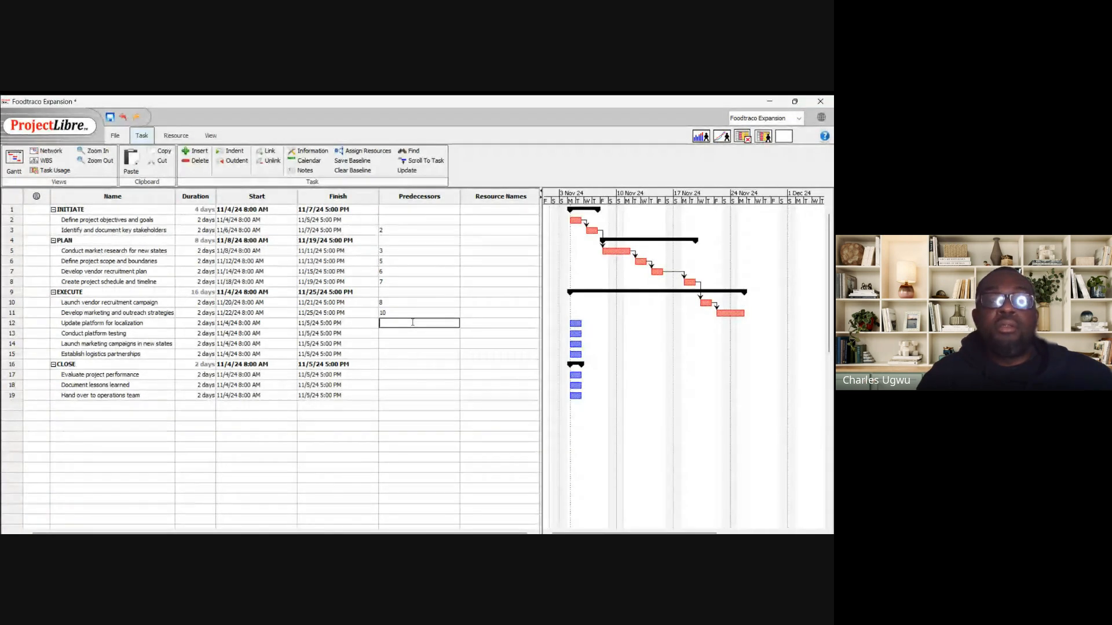
text(11)
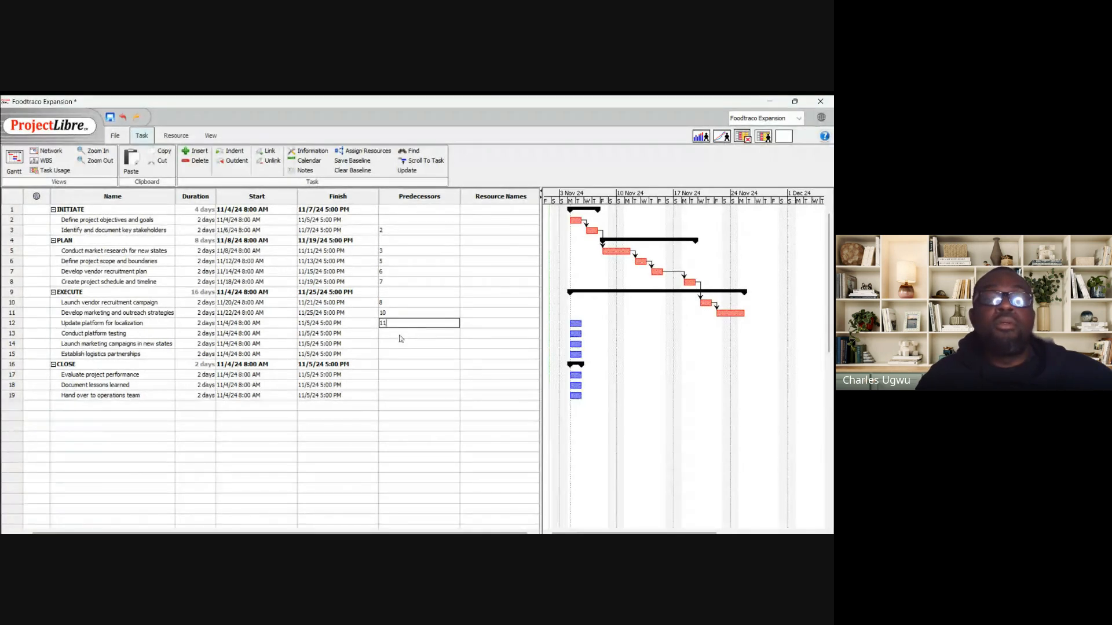
Set the predecessors of Conduct platform testing, Launch marketing campaigns in new states and Establish logistics partnerships to 12, 13 and 14
click(399, 335)
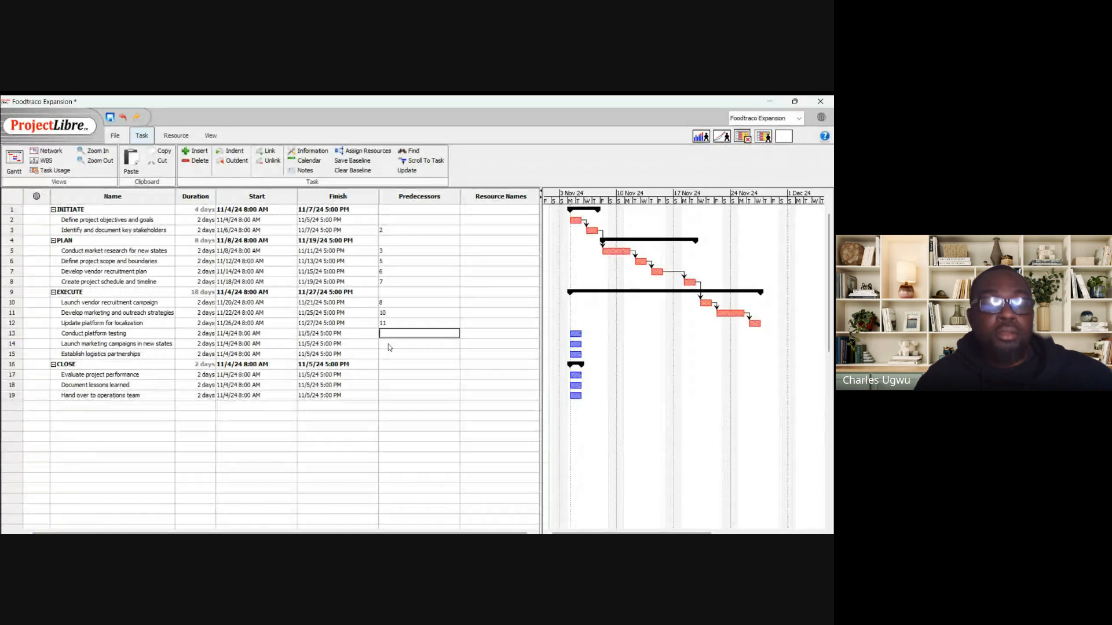
text(12)
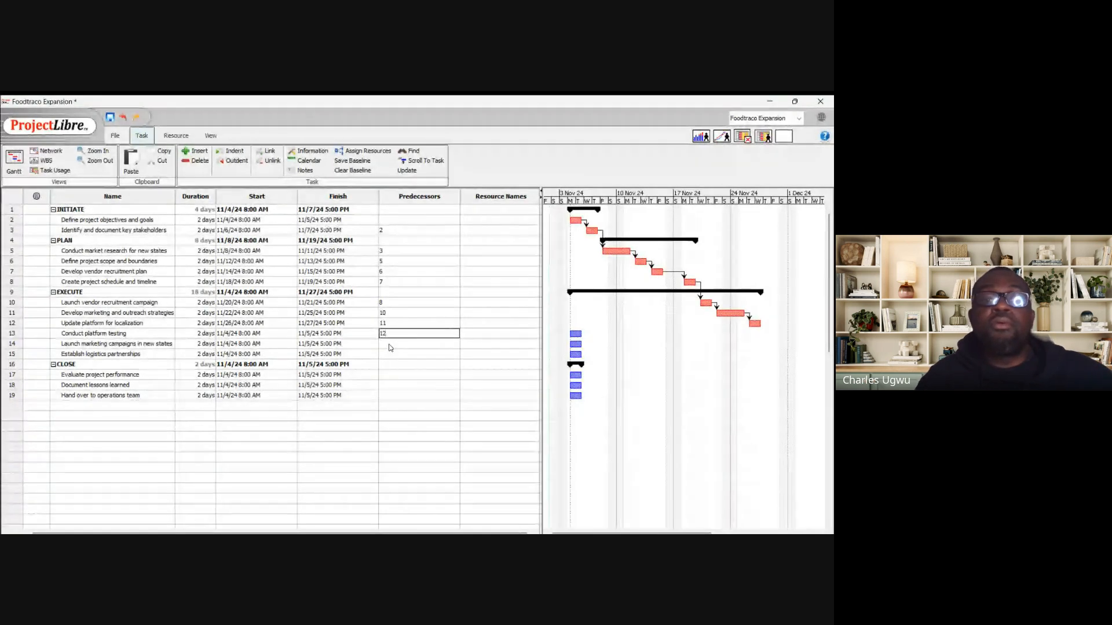
click(390, 342)
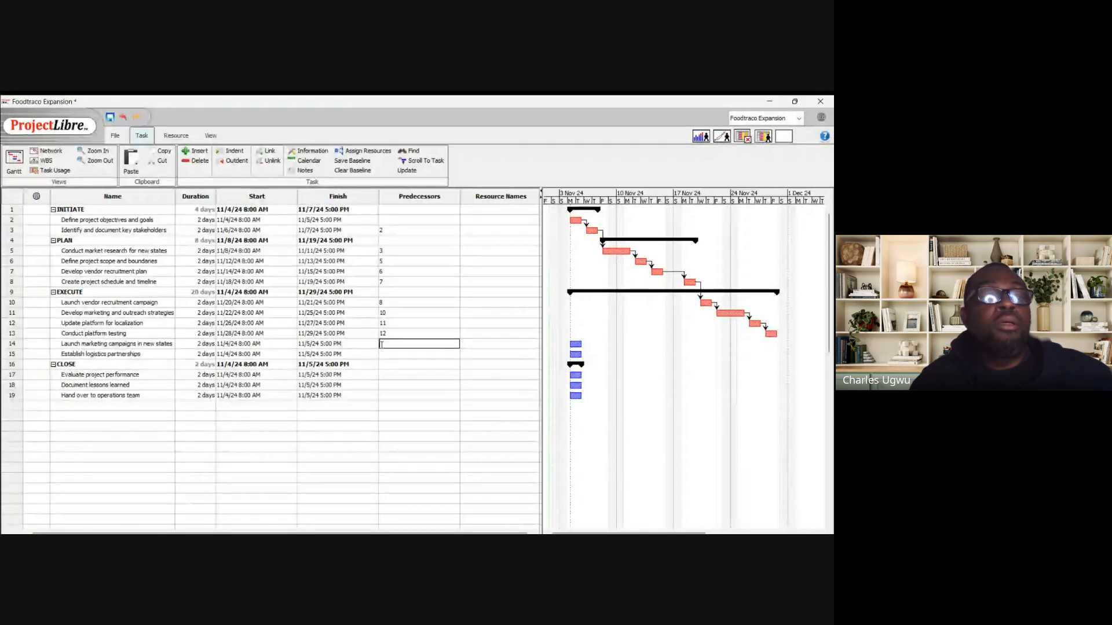
text(13)
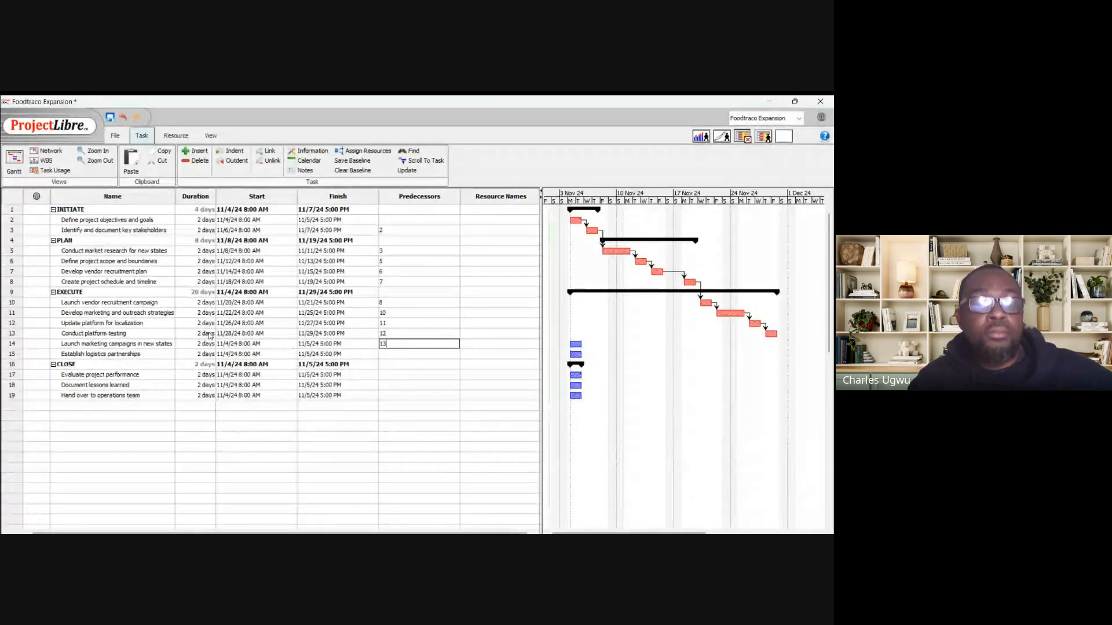
click(394, 353)
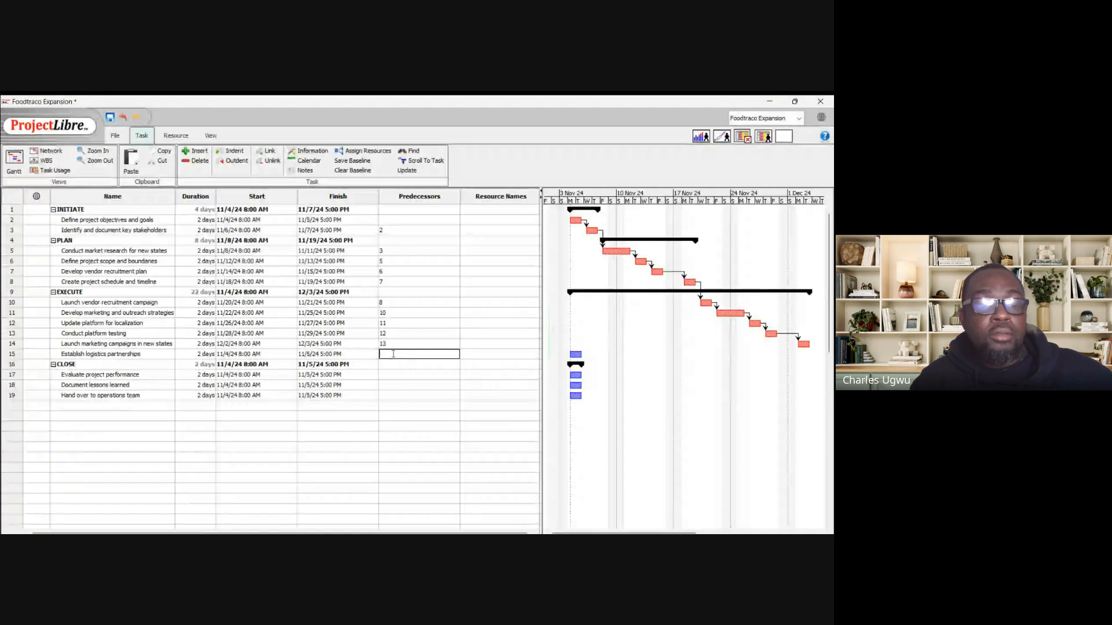
text(14)
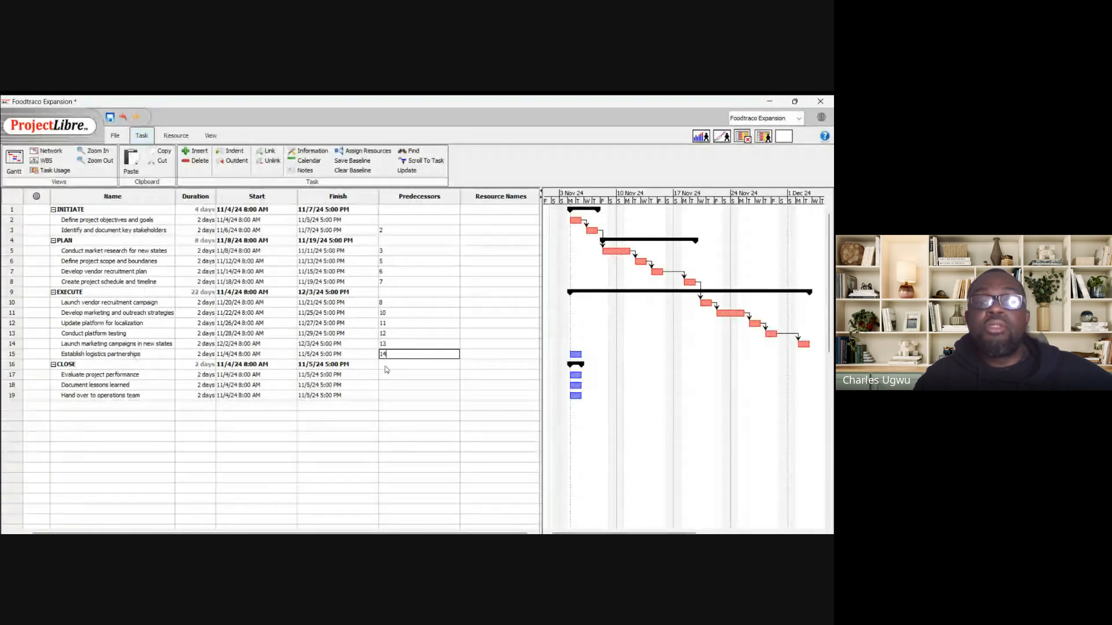
click(420, 364)
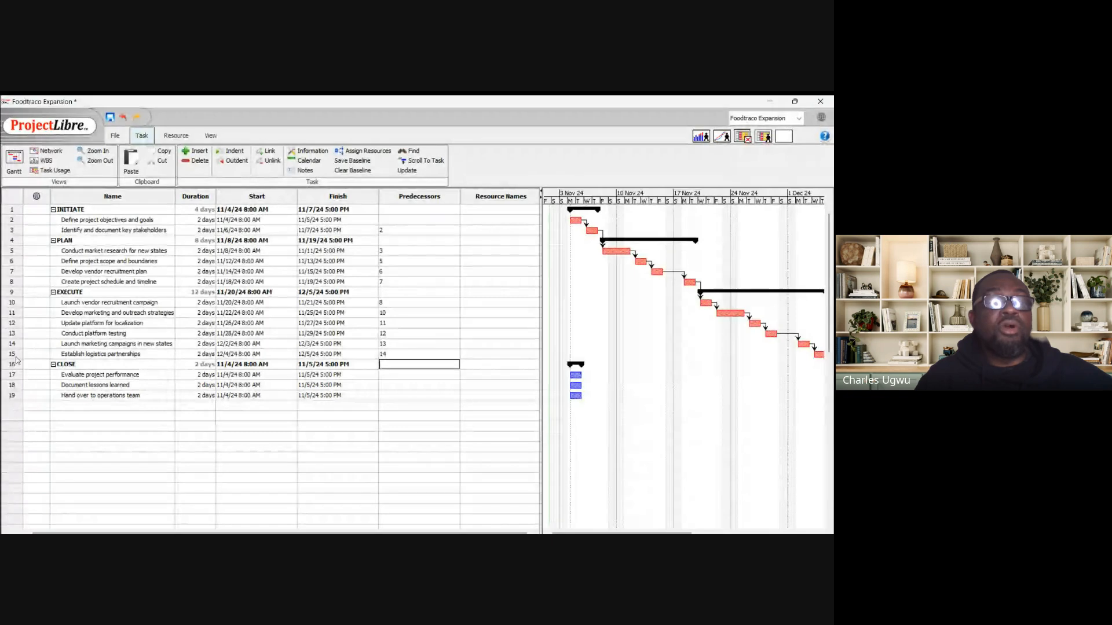
Set the predecessors of Evaluate project performance, Document lessons learned and Hand over to operations team under CLOSE to 15, 17 and 18
click(390, 375)
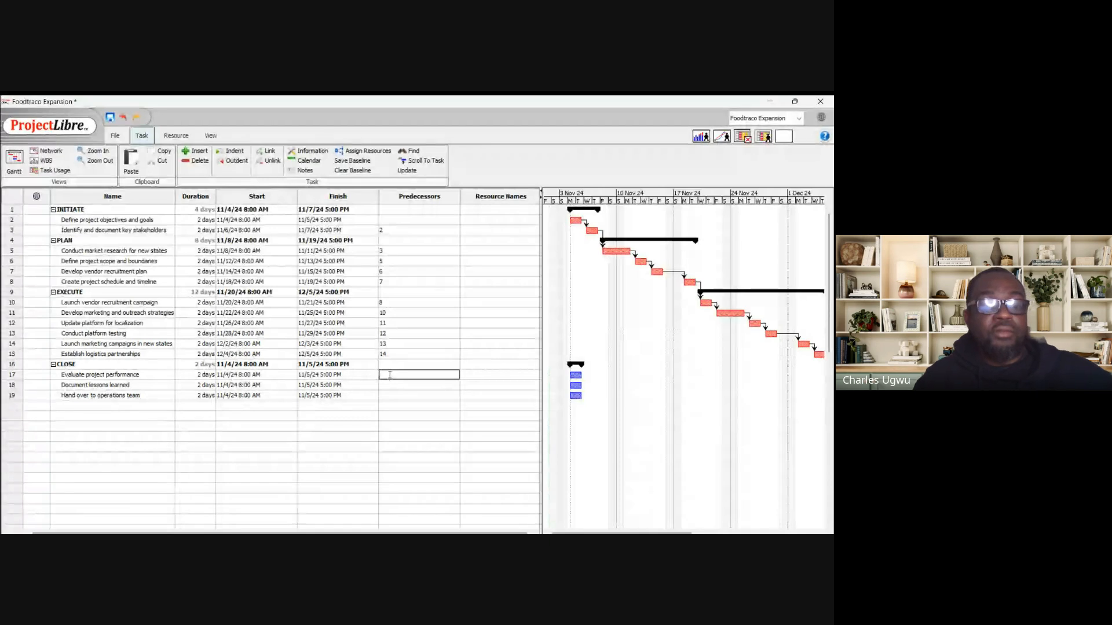
text(15)
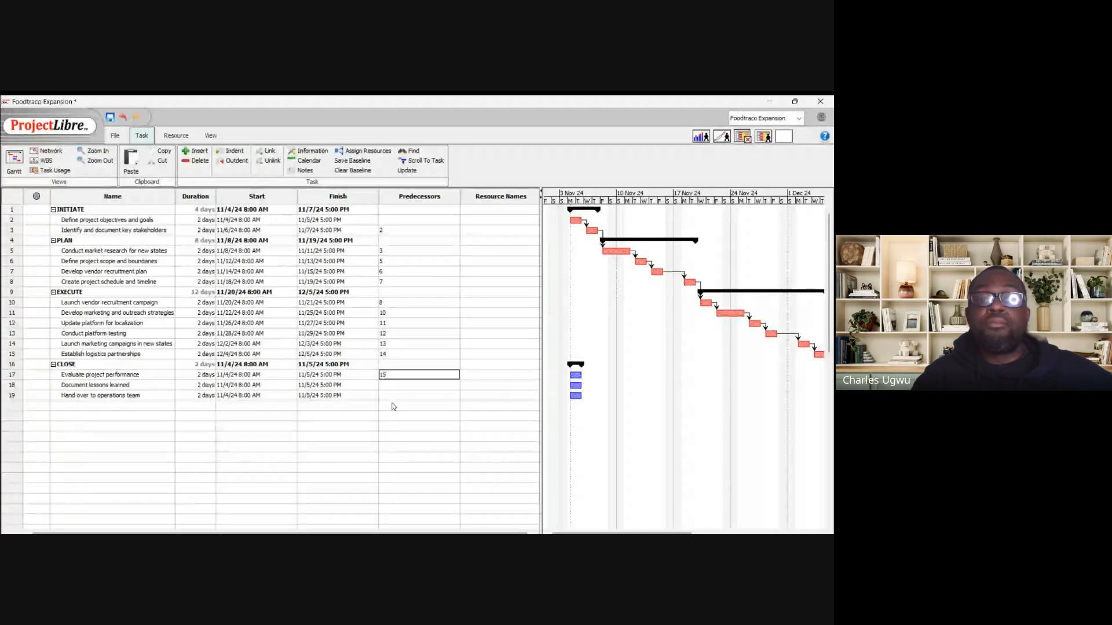
key(Return)
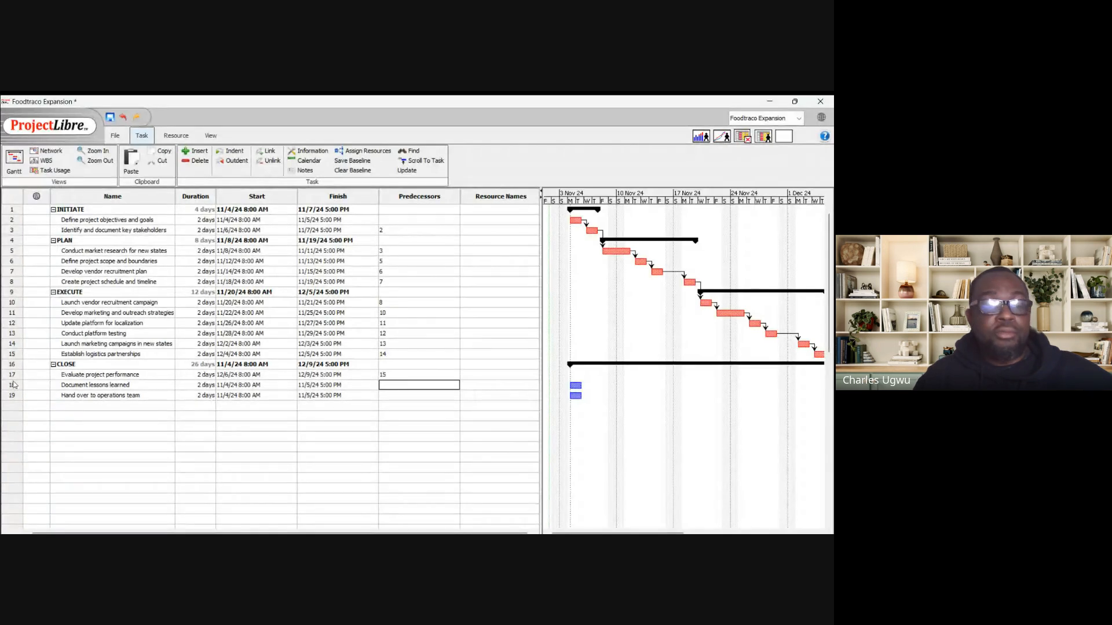
text(17)
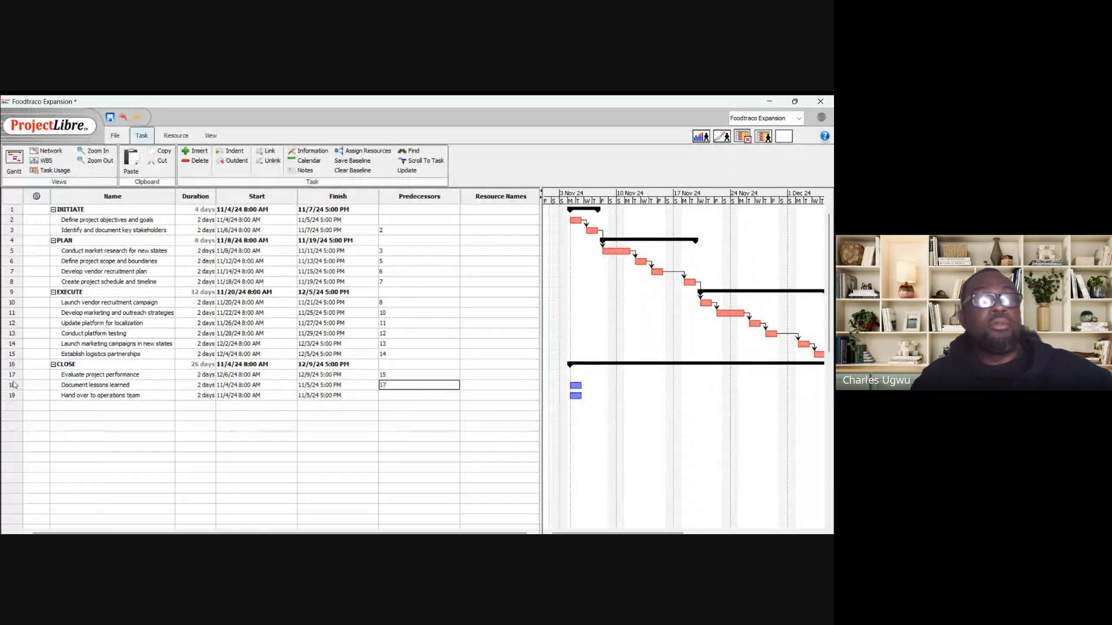
click(386, 394)
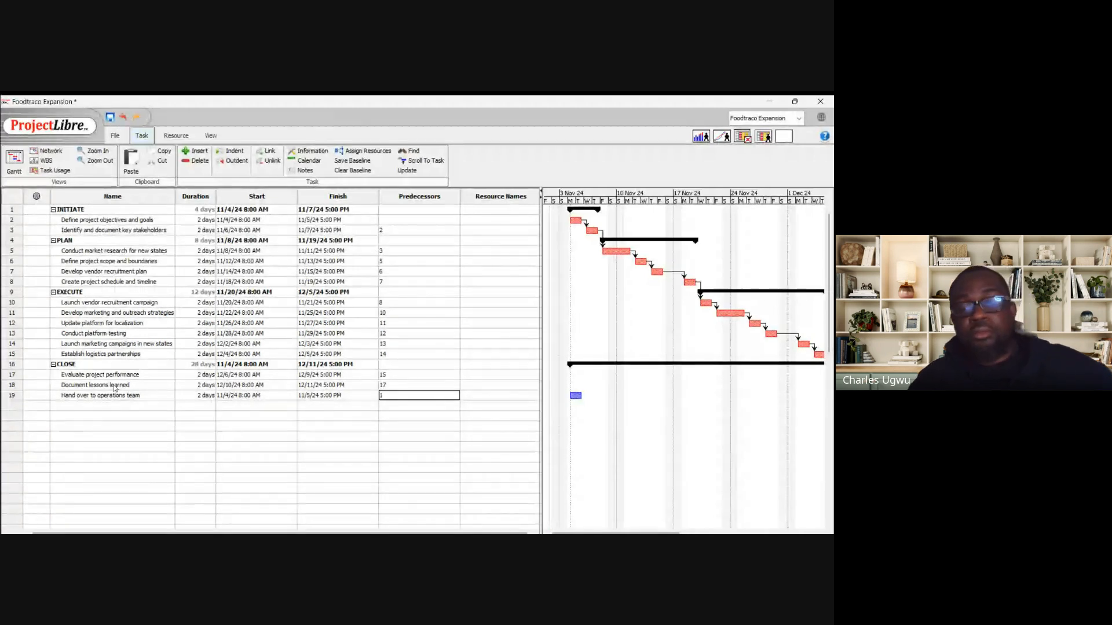
text(8)
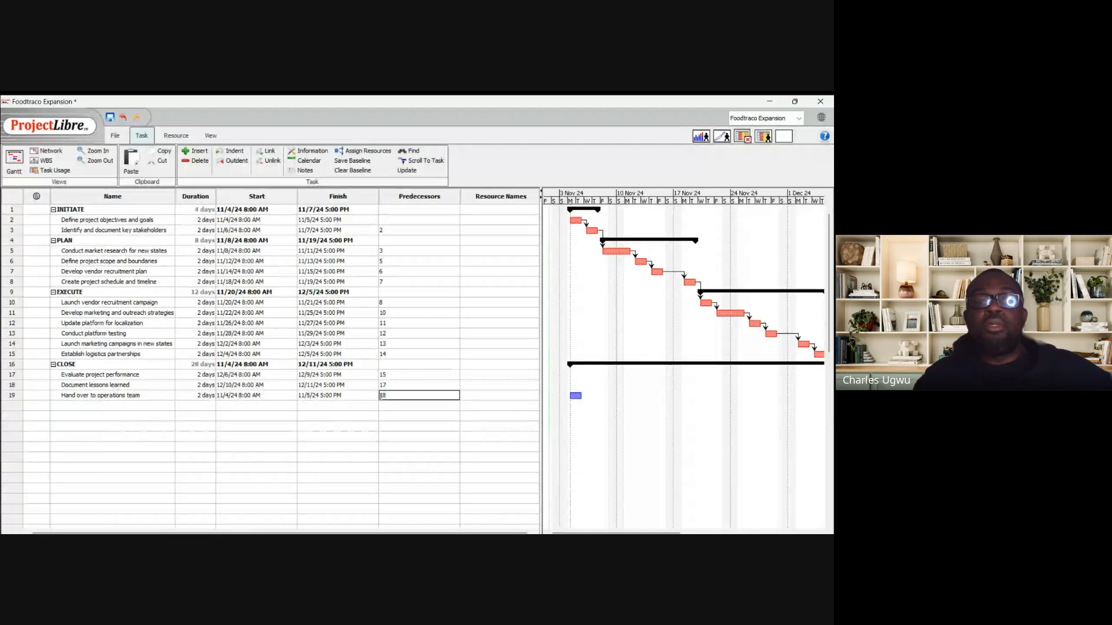
click(419, 407)
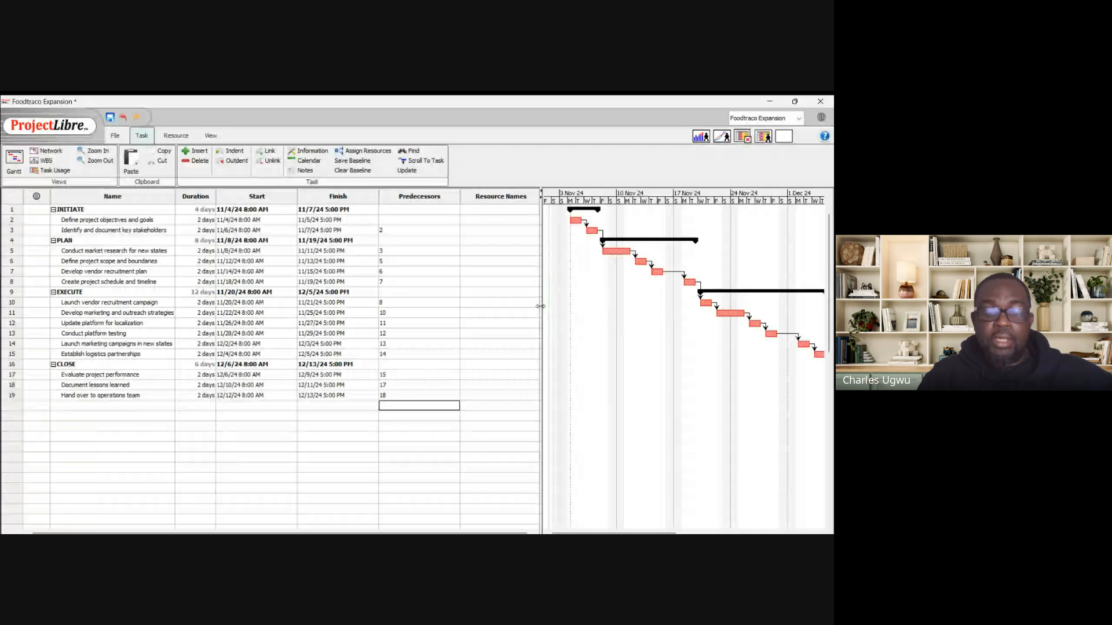
Adjust the divider between the task table and the Gantt chart to sit just past the Resource Names column
drag(540, 307, 570, 300)
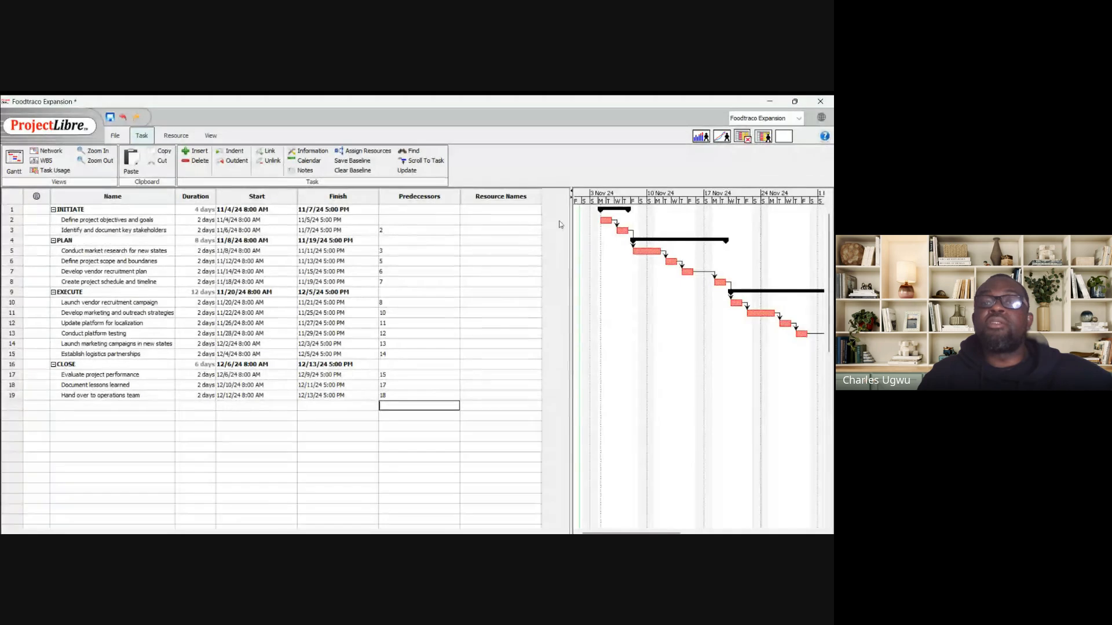
drag(570, 238, 546, 236)
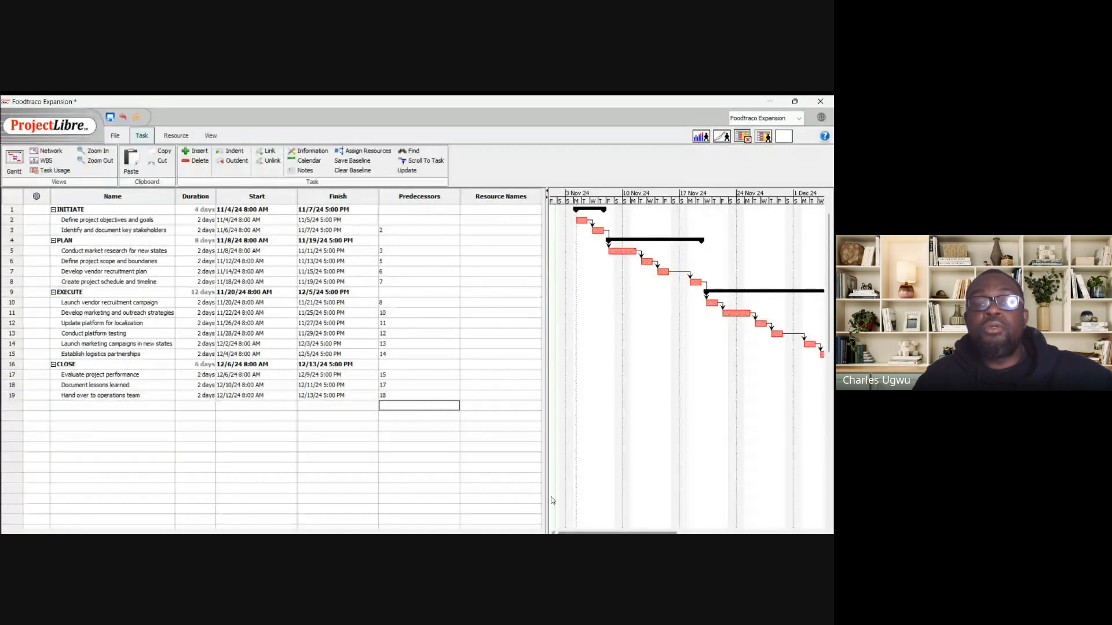
click(454, 460)
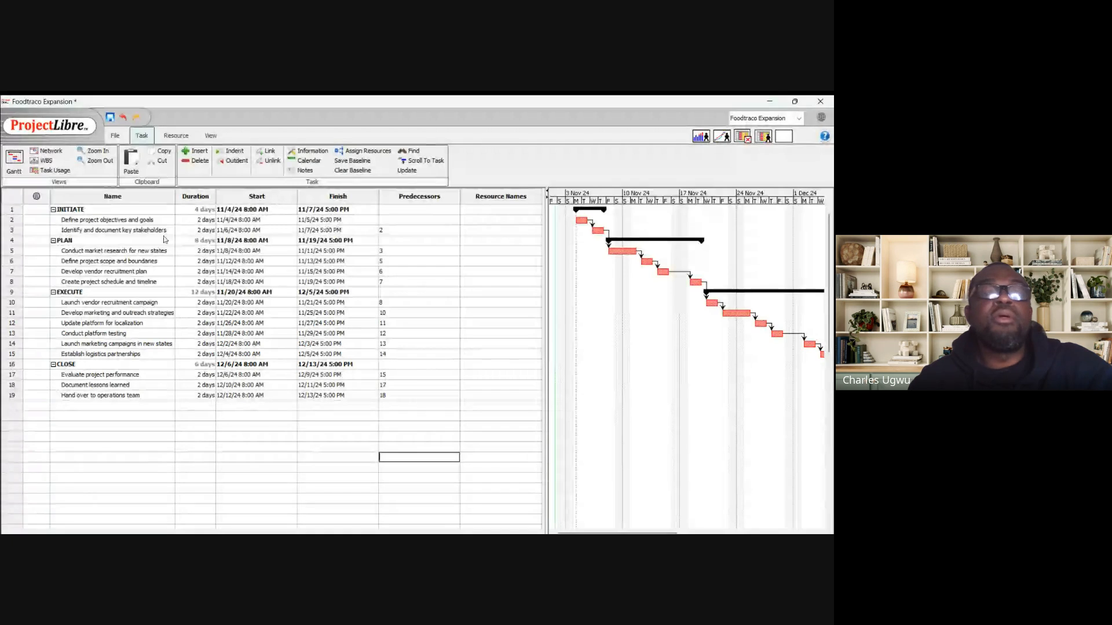
Clear the predecessor of Identify and document key stakeholders and restore it to 2
click(393, 232)
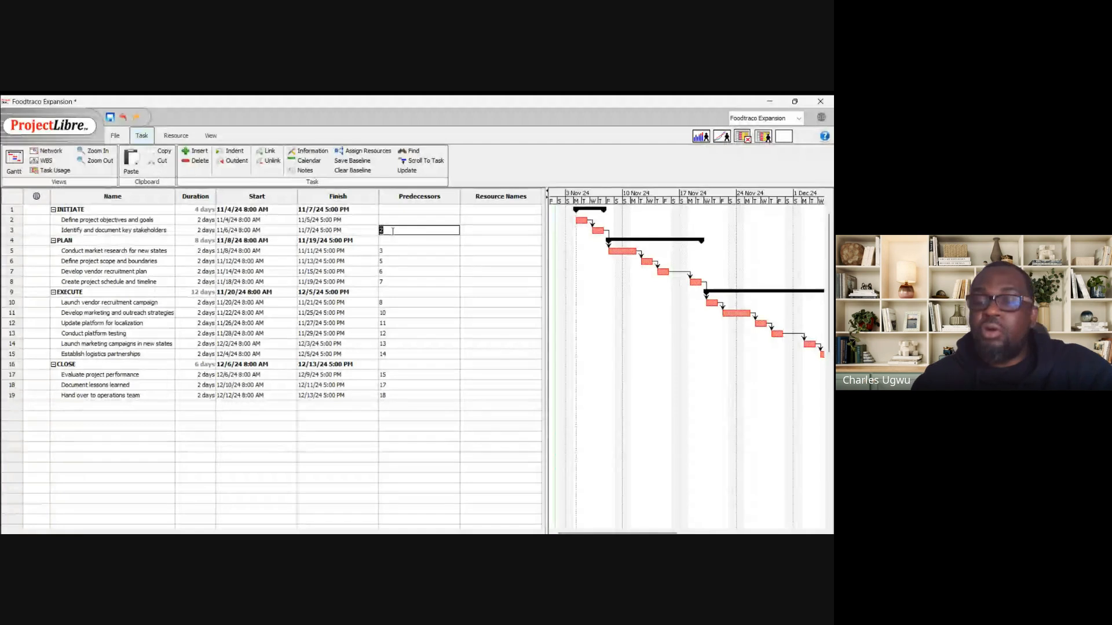
key(BackSpace)
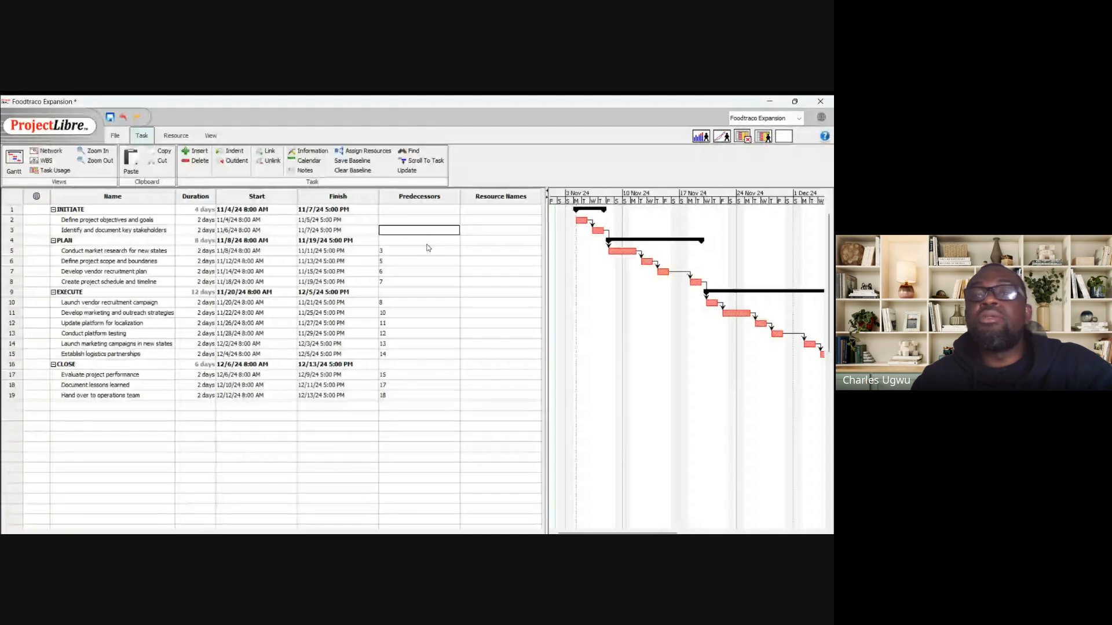
key(Return)
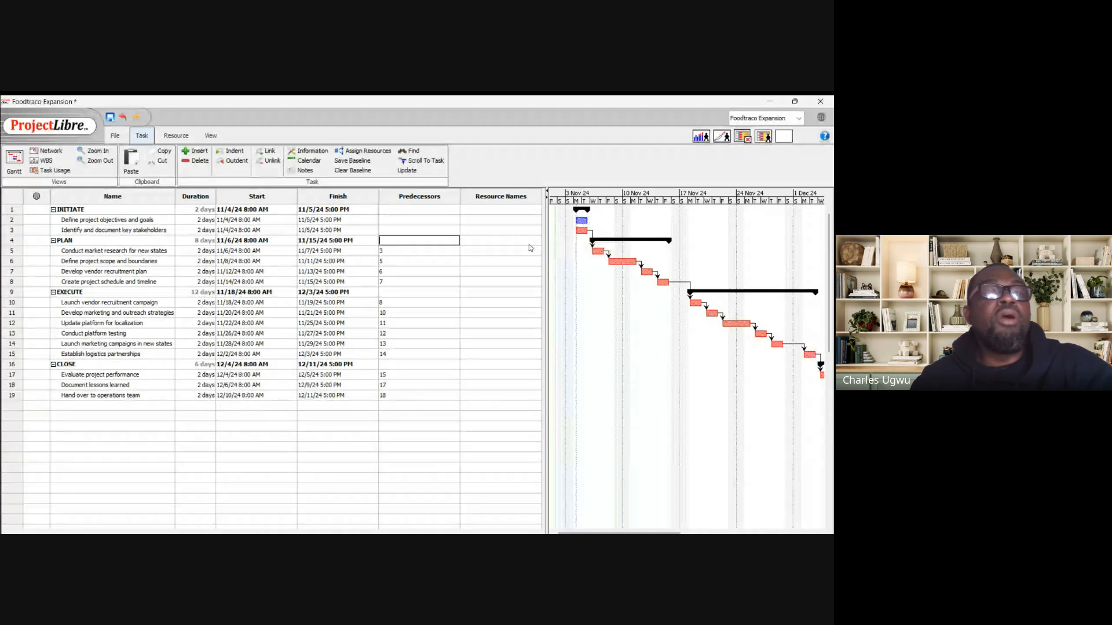
click(406, 229)
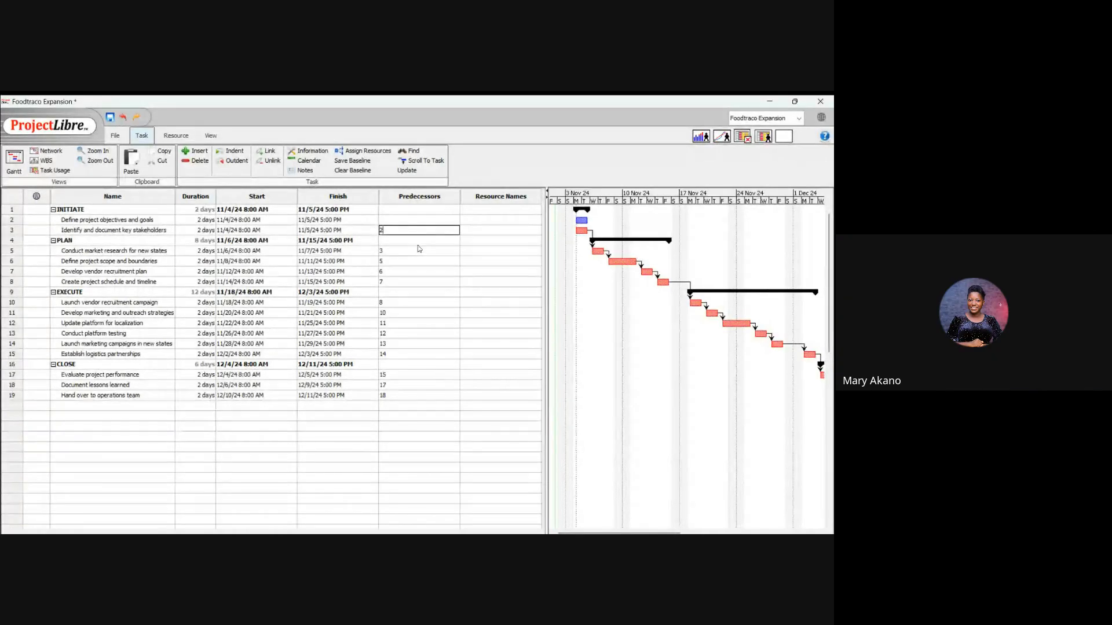
key(Return)
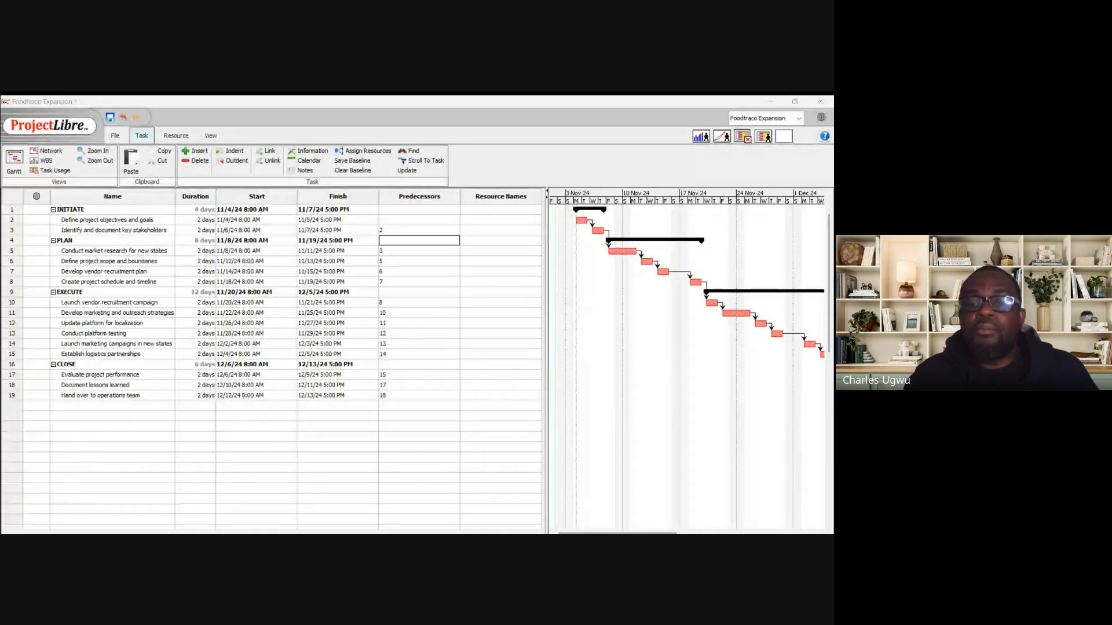
click(551, 503)
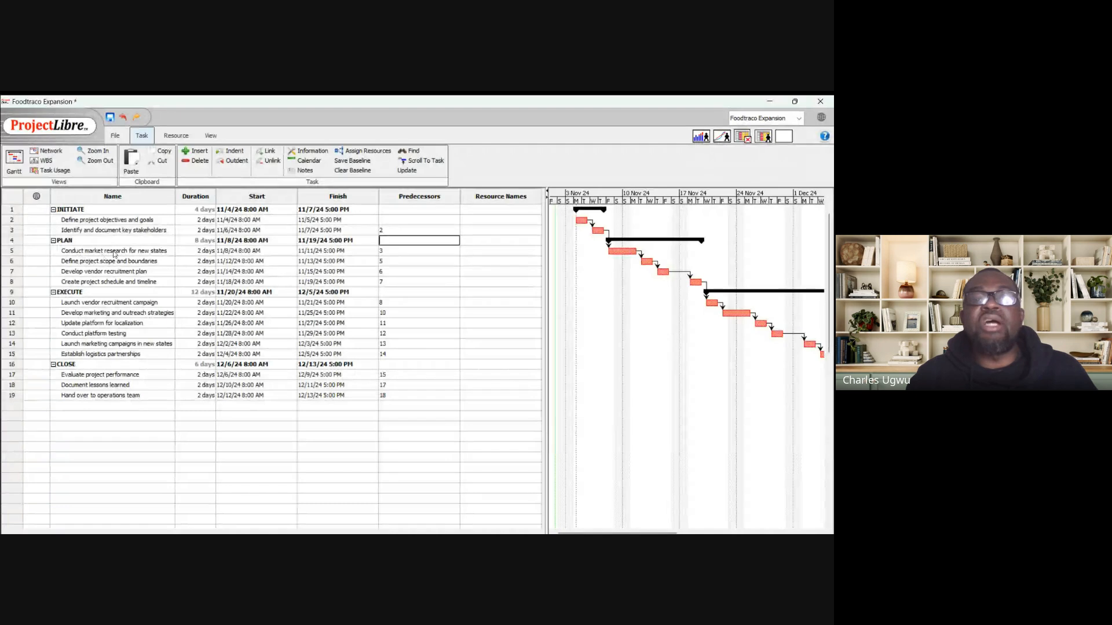
double_click(149, 240)
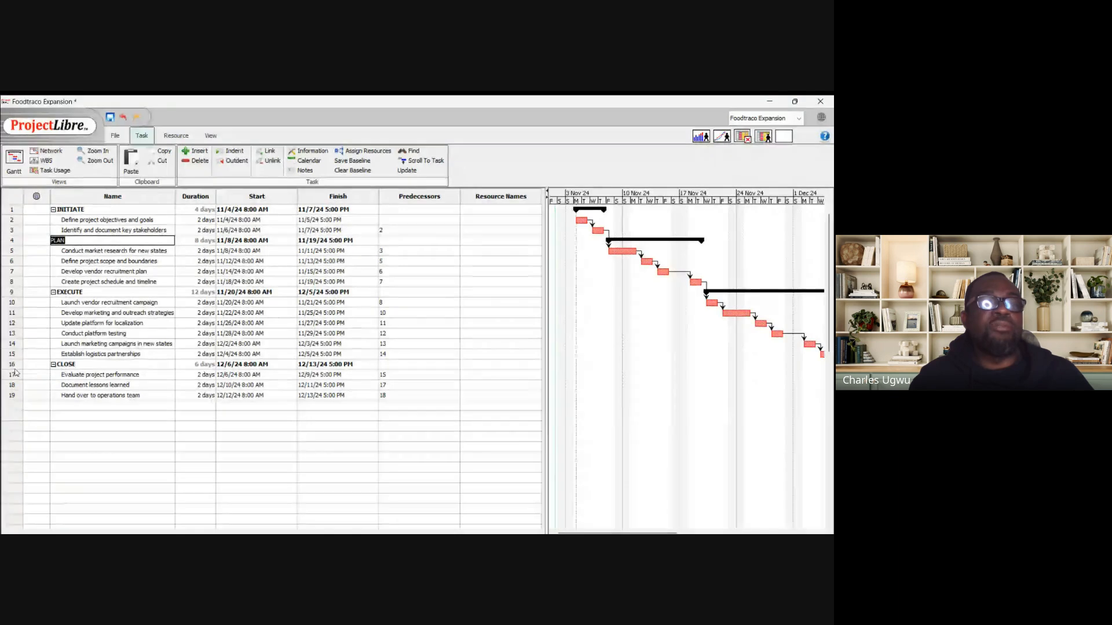
double_click(125, 376)
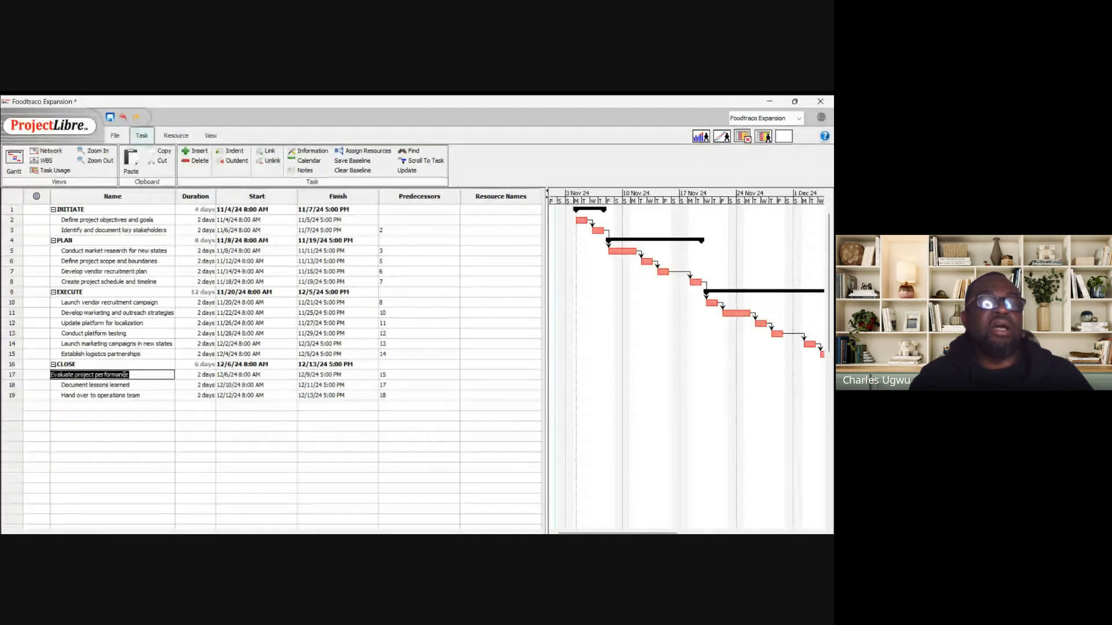
click(125, 404)
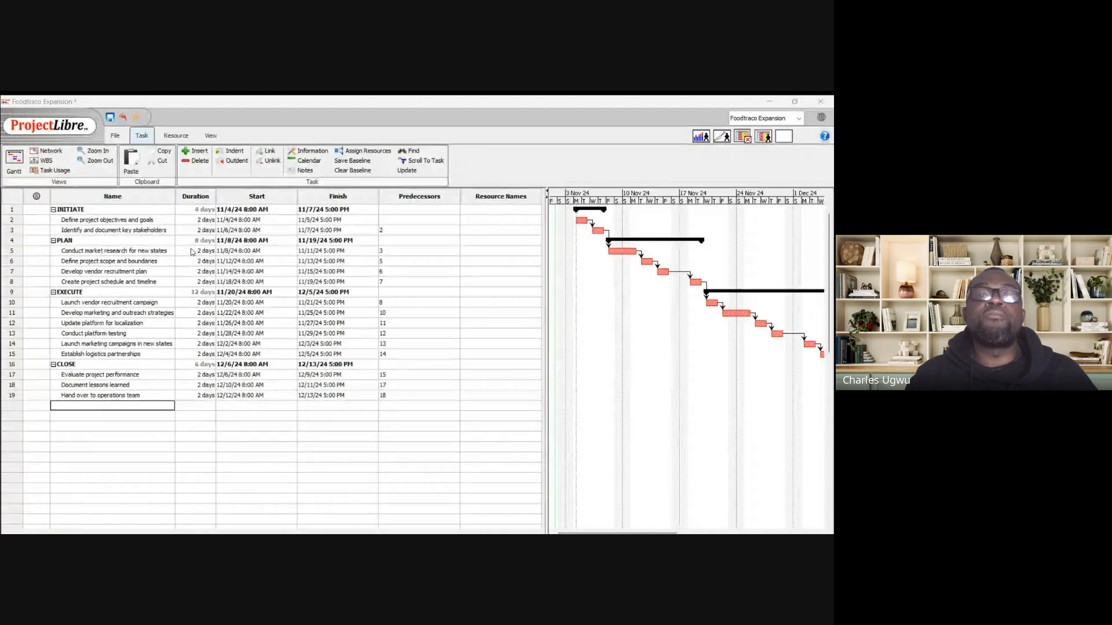
Open the project's resource sheet and add a resource named PM
click(176, 136)
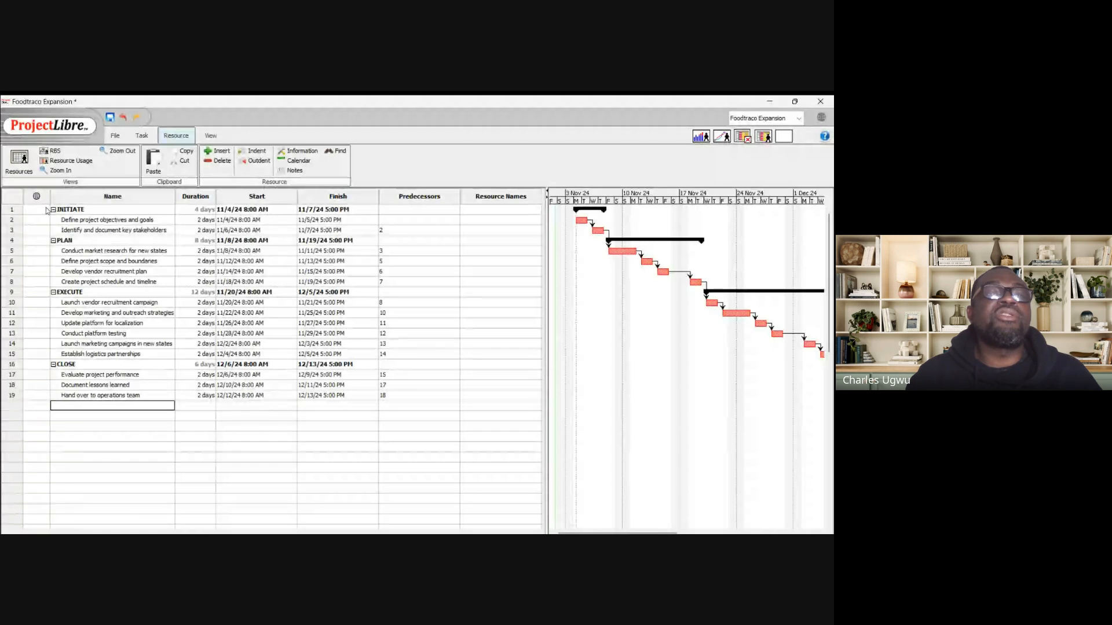
click(19, 160)
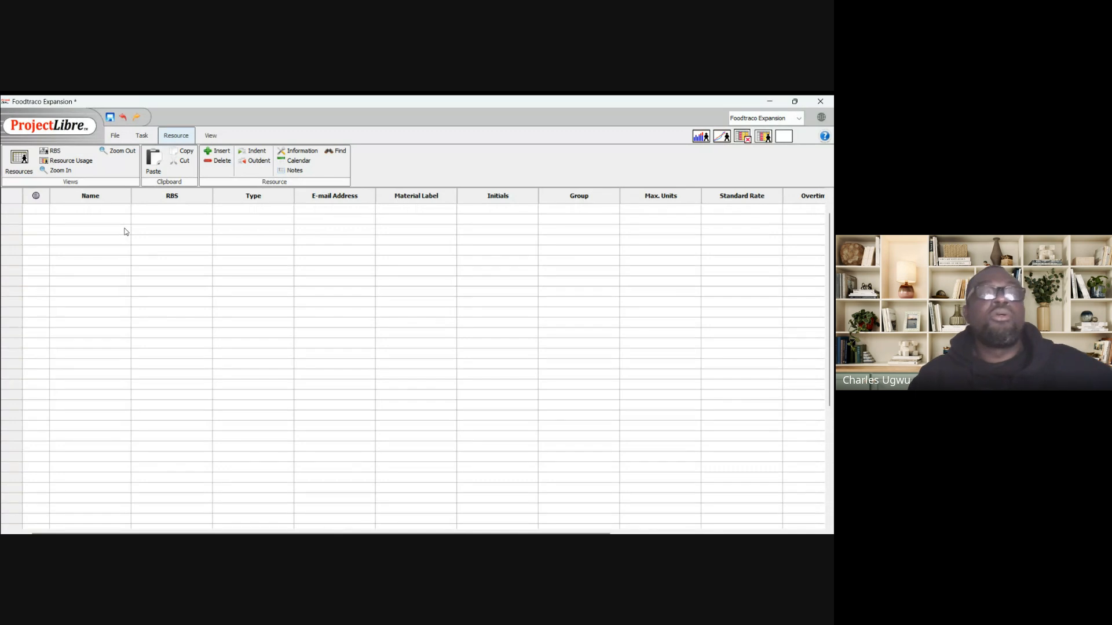
click(73, 209)
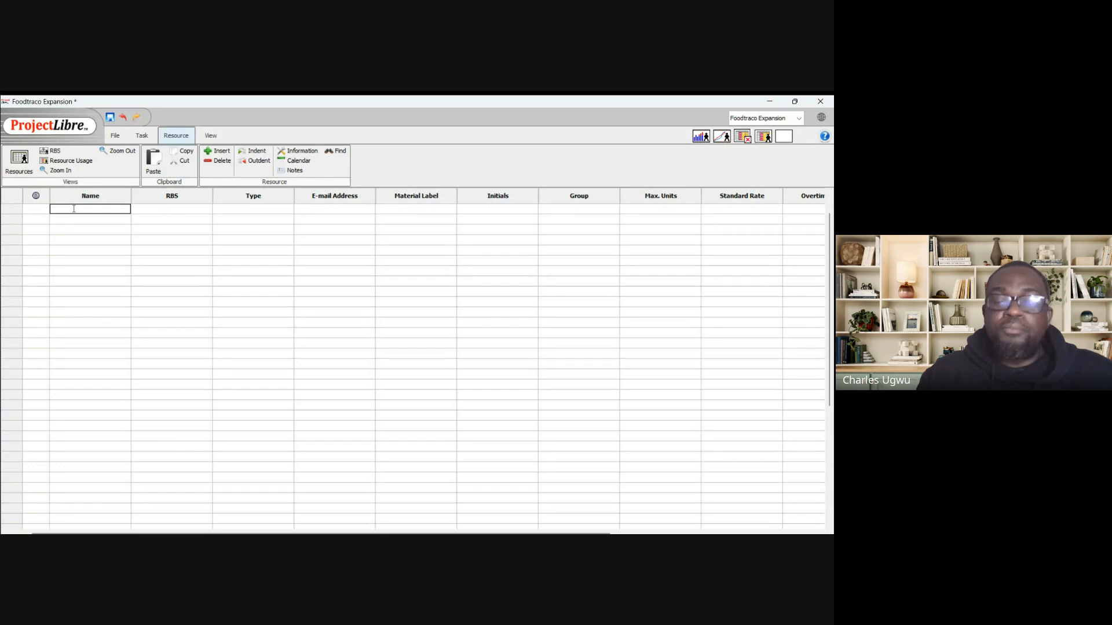
text(PM)
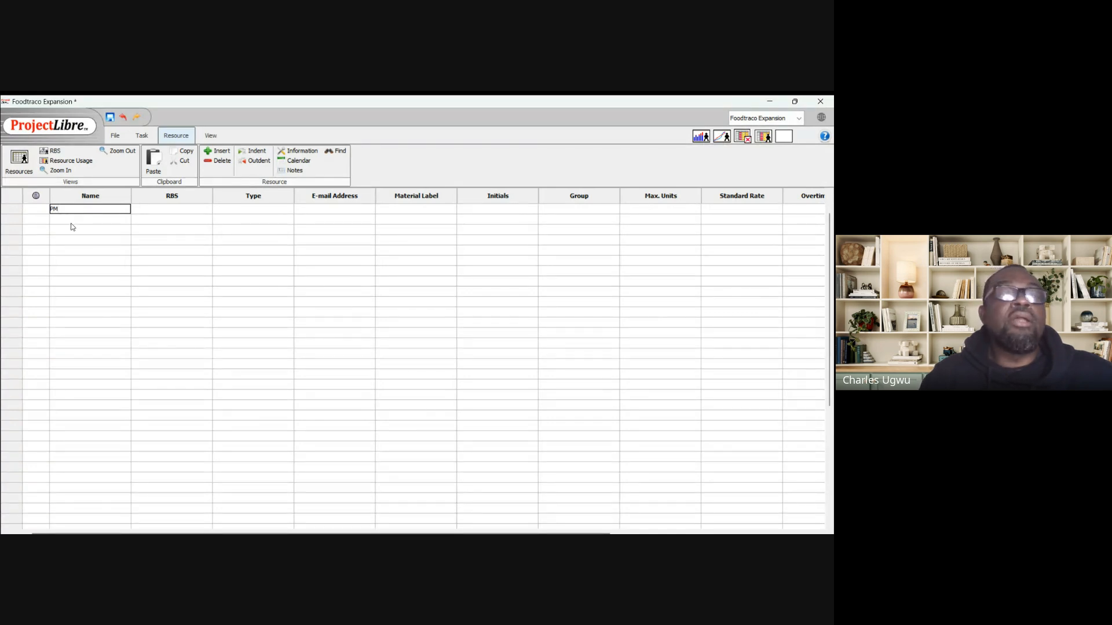
click(72, 223)
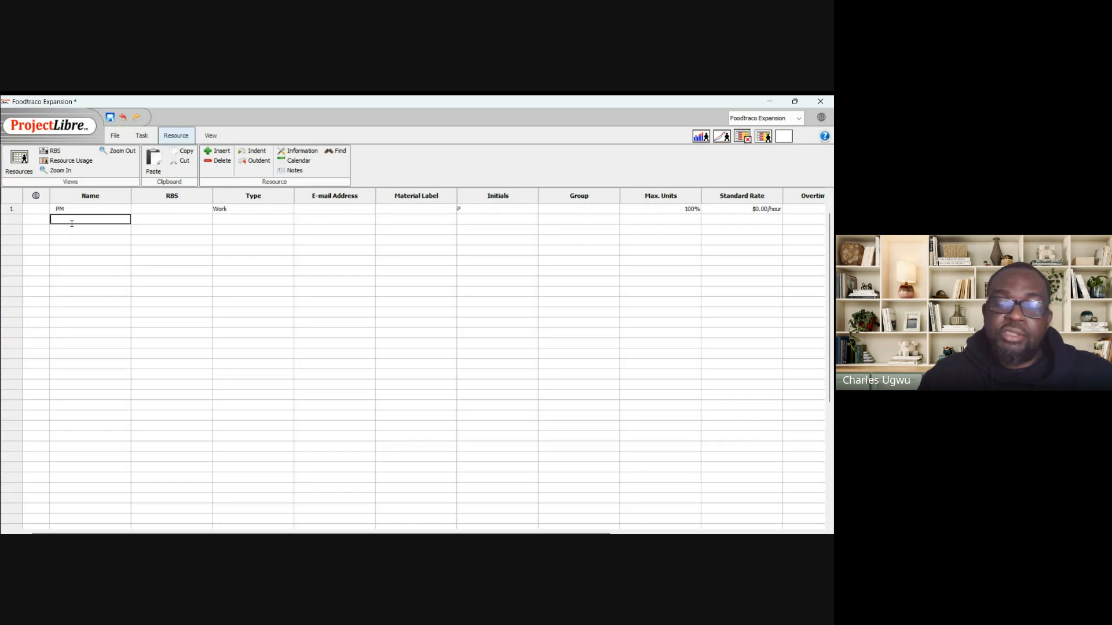
Add two more resources named BA and Developer below PM
text(BA)
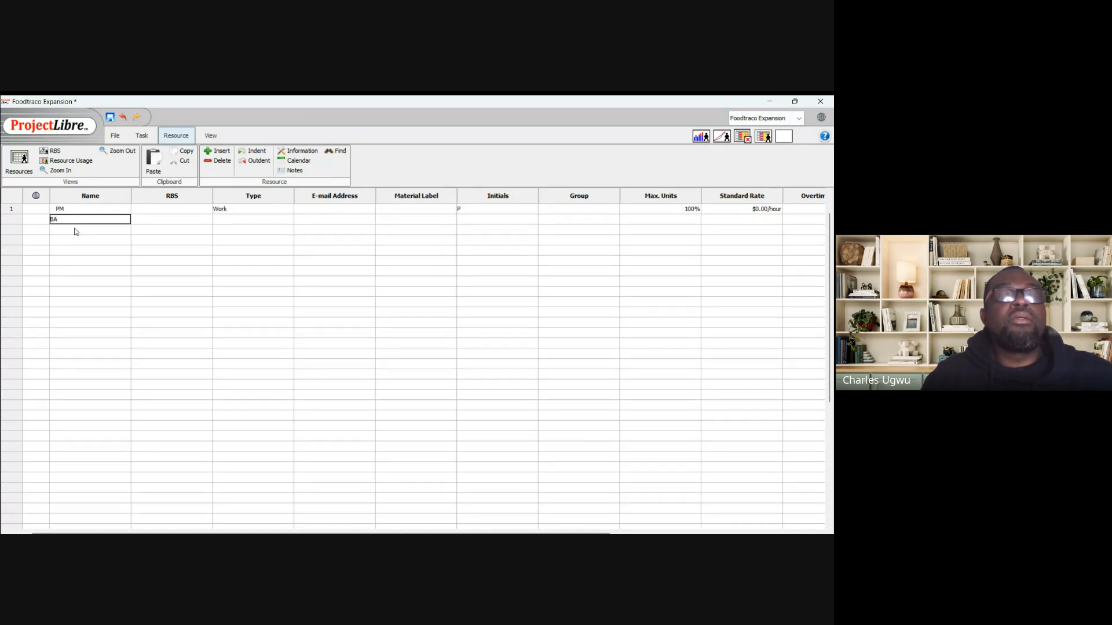
click(75, 229)
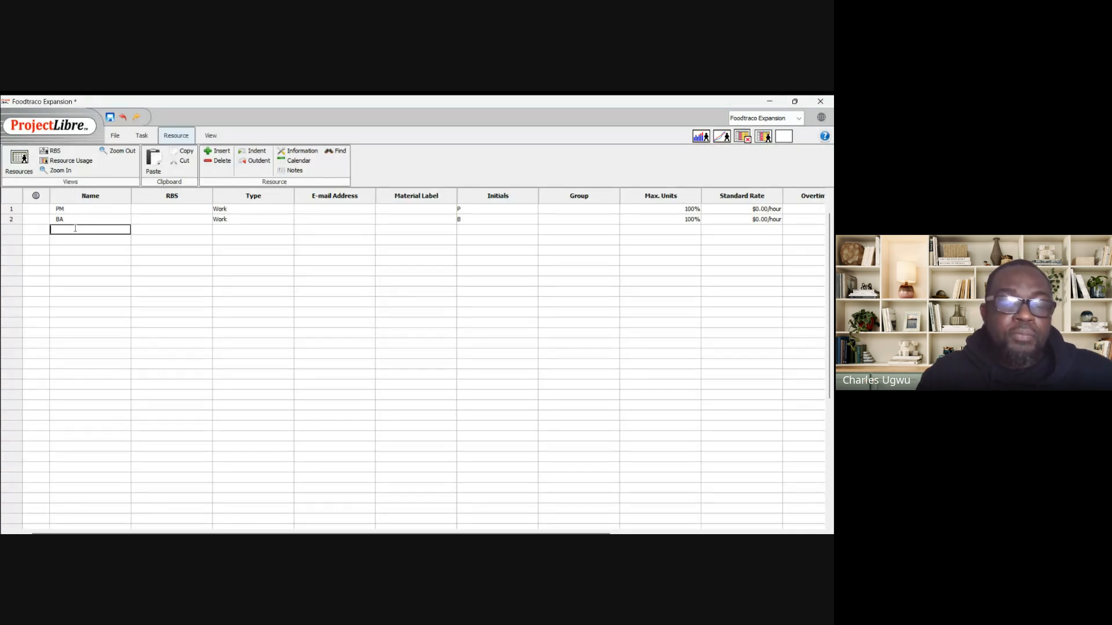
text(e)
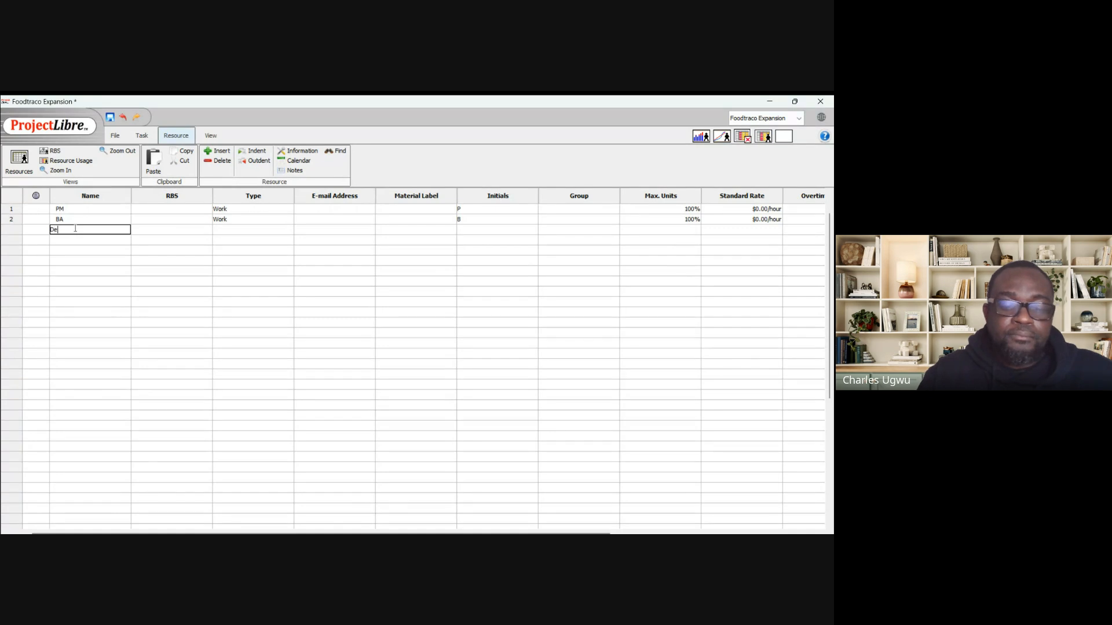
text(v)
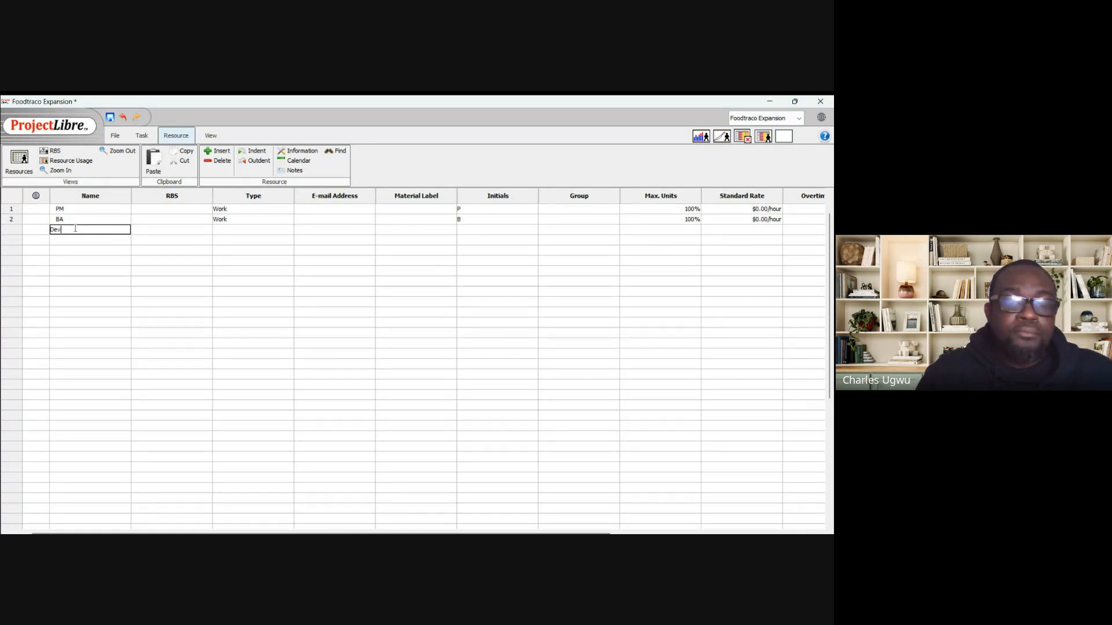
text(eloper)
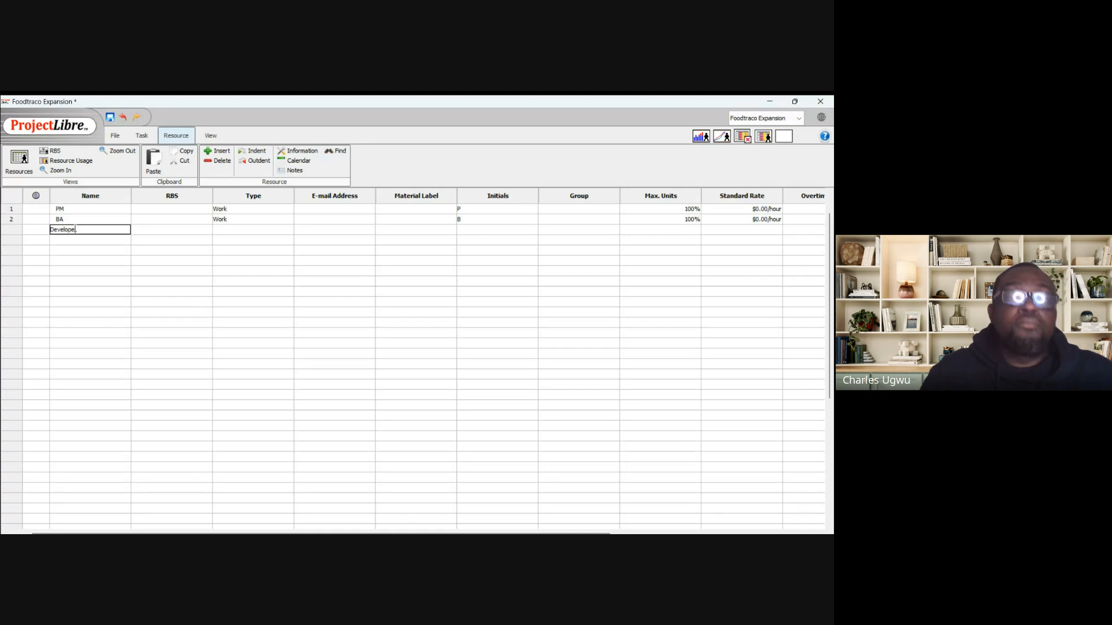
click(77, 241)
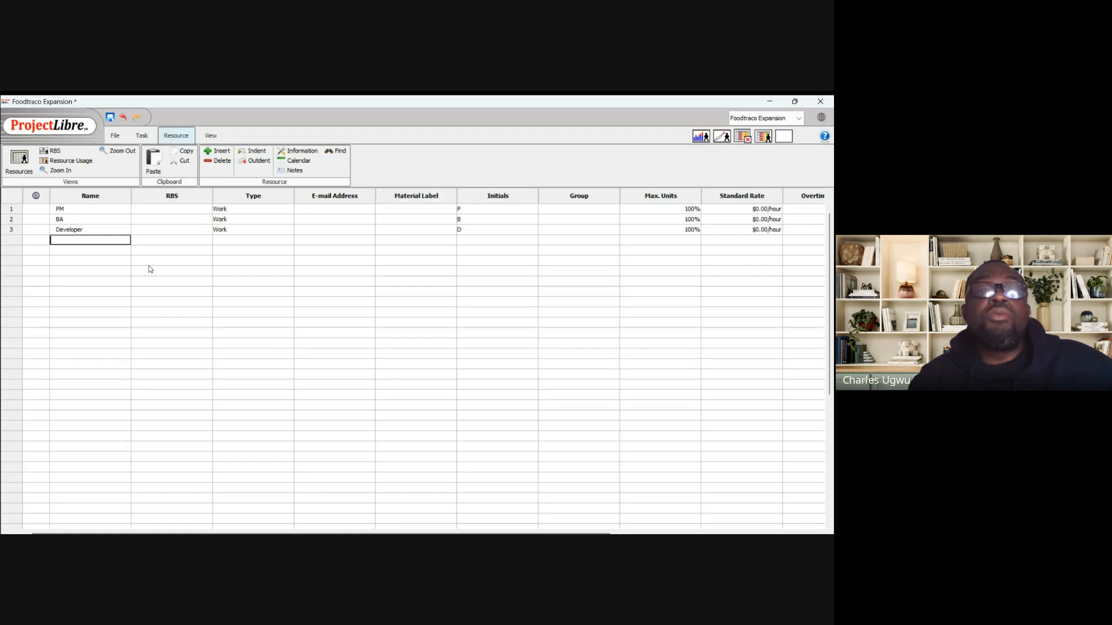
click(255, 212)
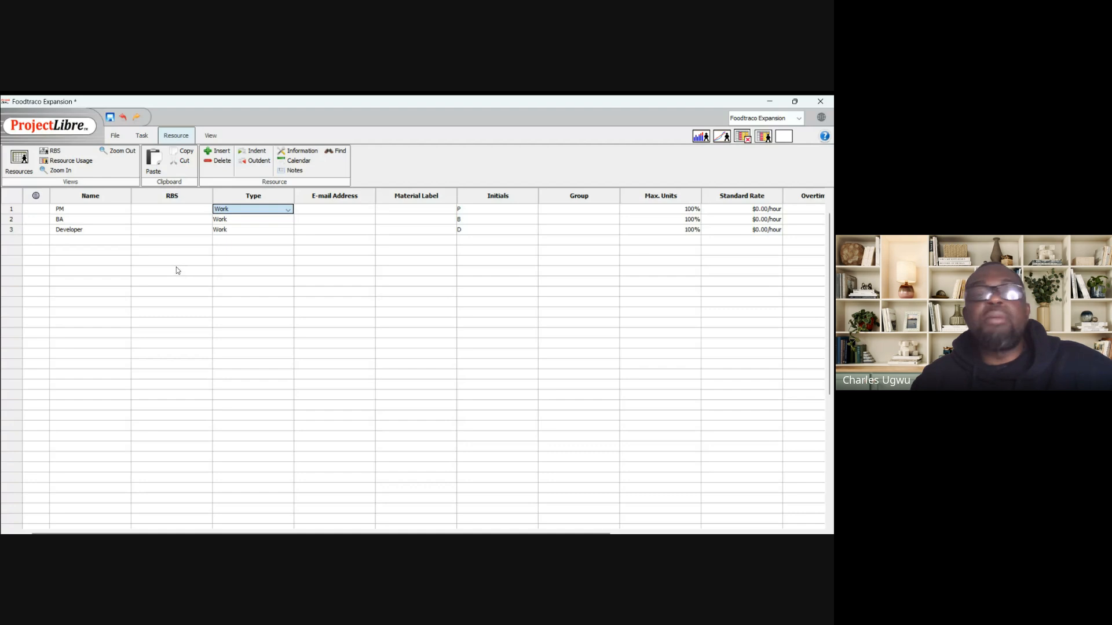
click(61, 239)
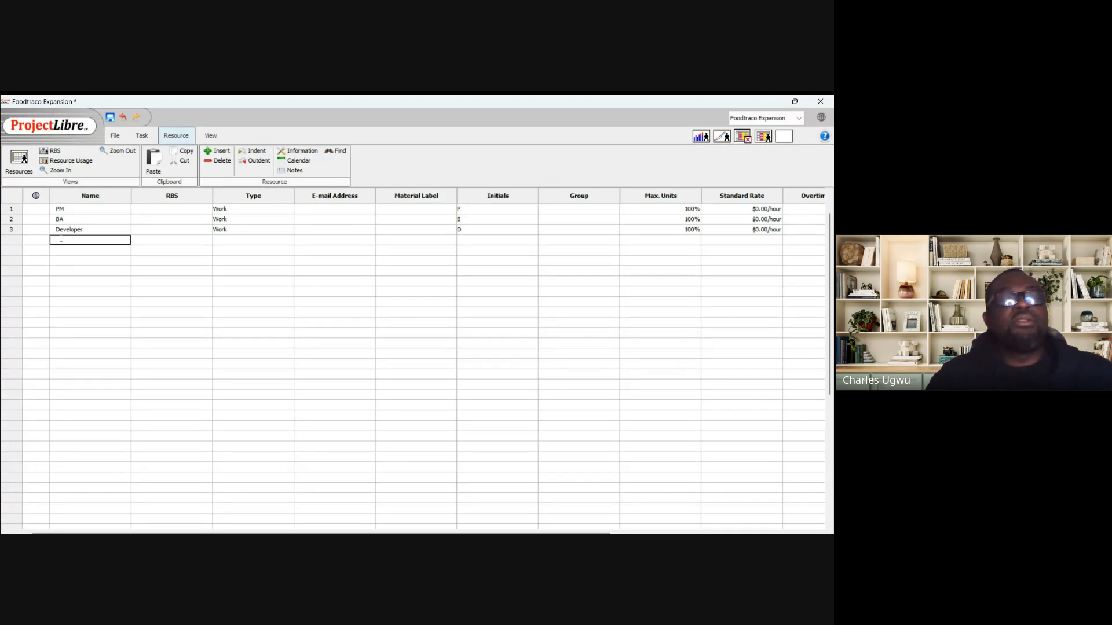
click(62, 250)
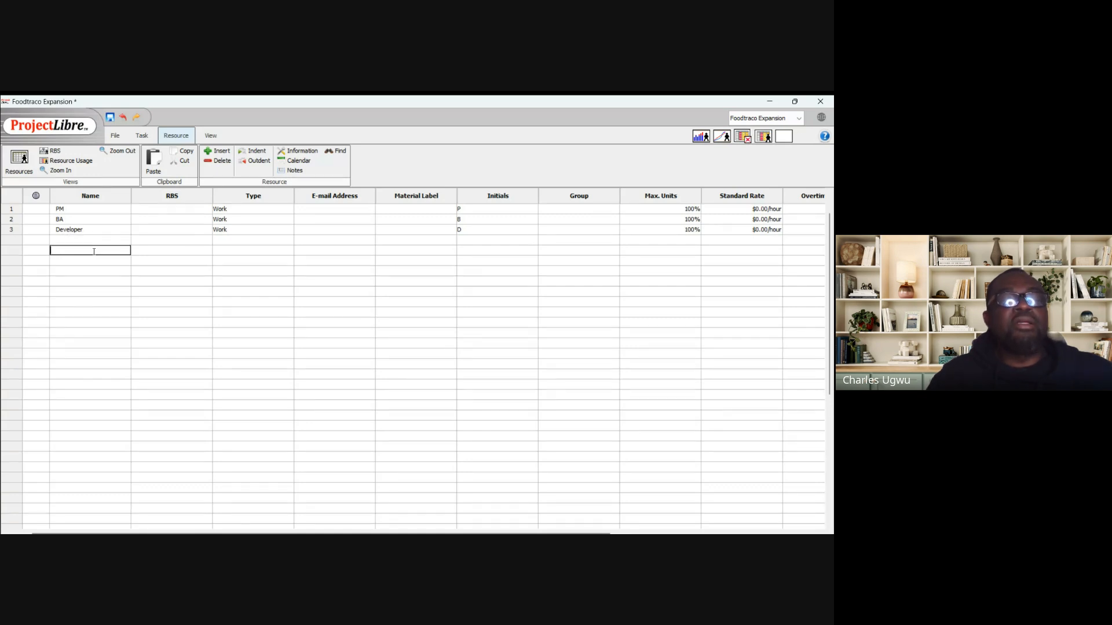
Add a resource named Trip of Sand below Developer and set its type to Material
click(60, 240)
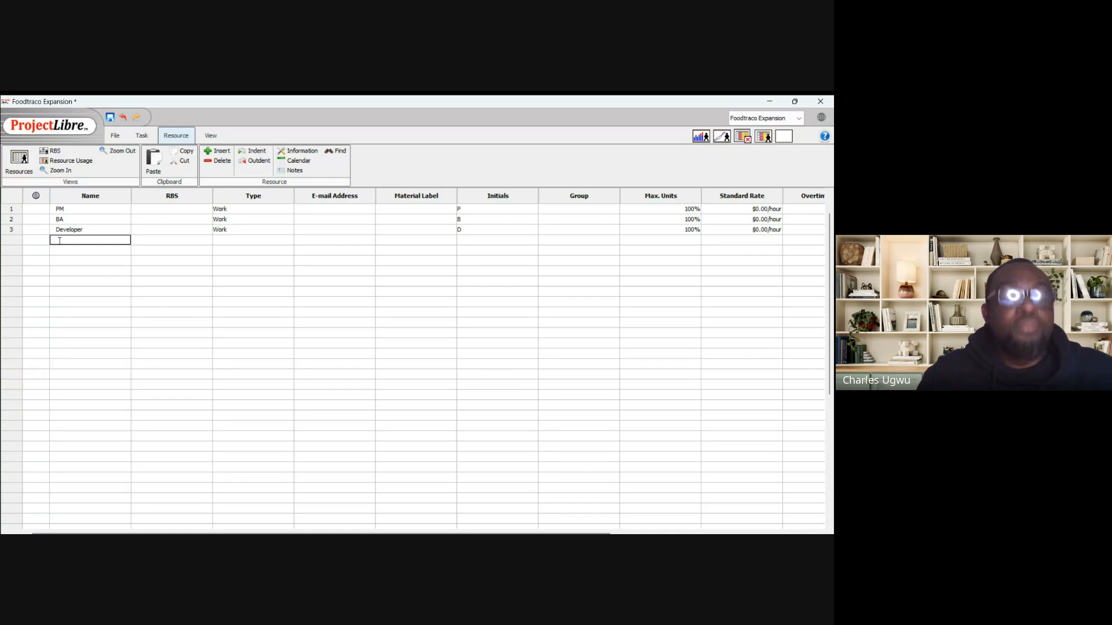
text(Tri)
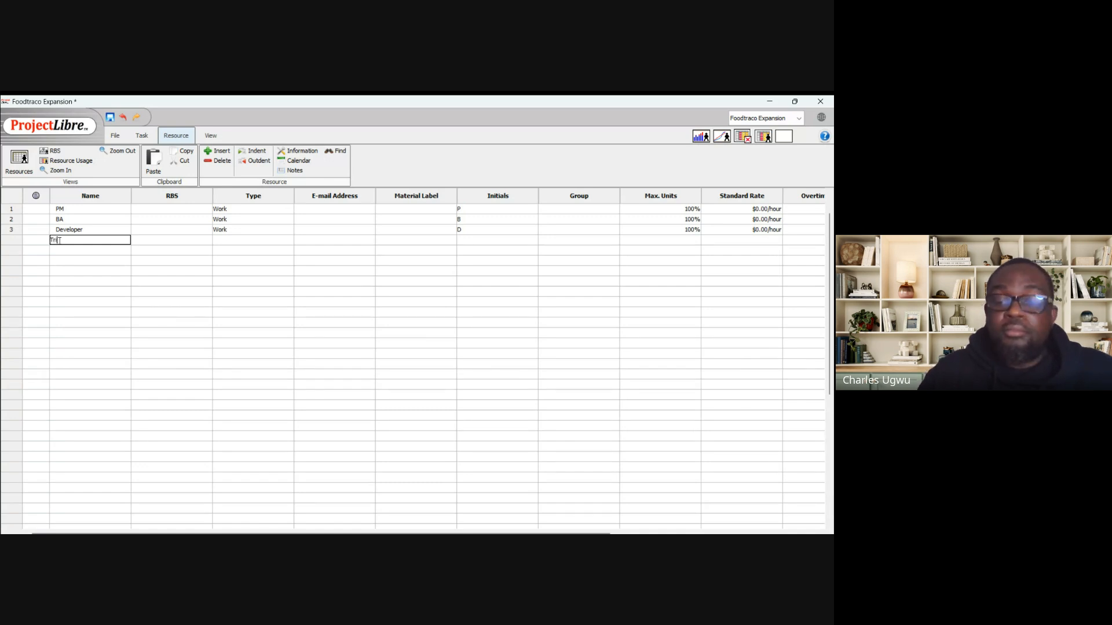
text(p o)
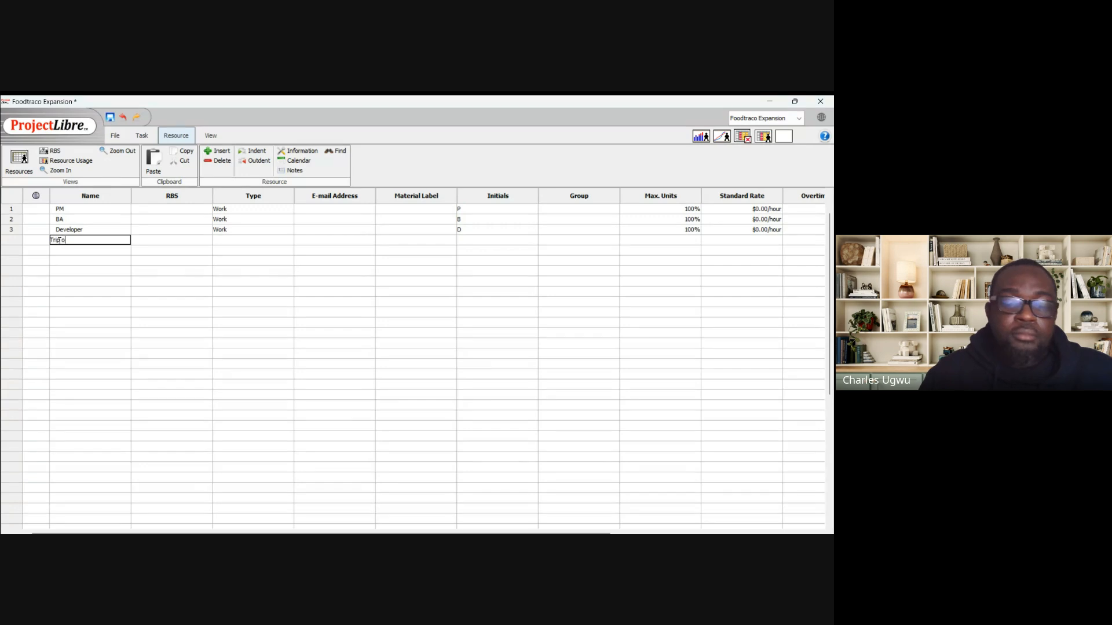
text(f San)
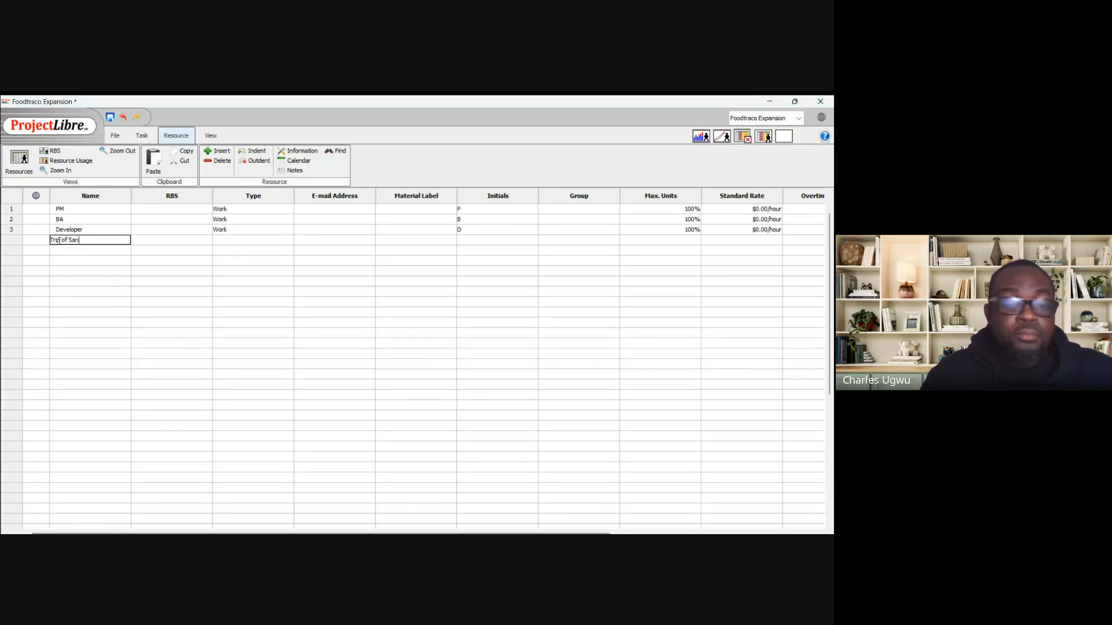
text(d)
key(Return)
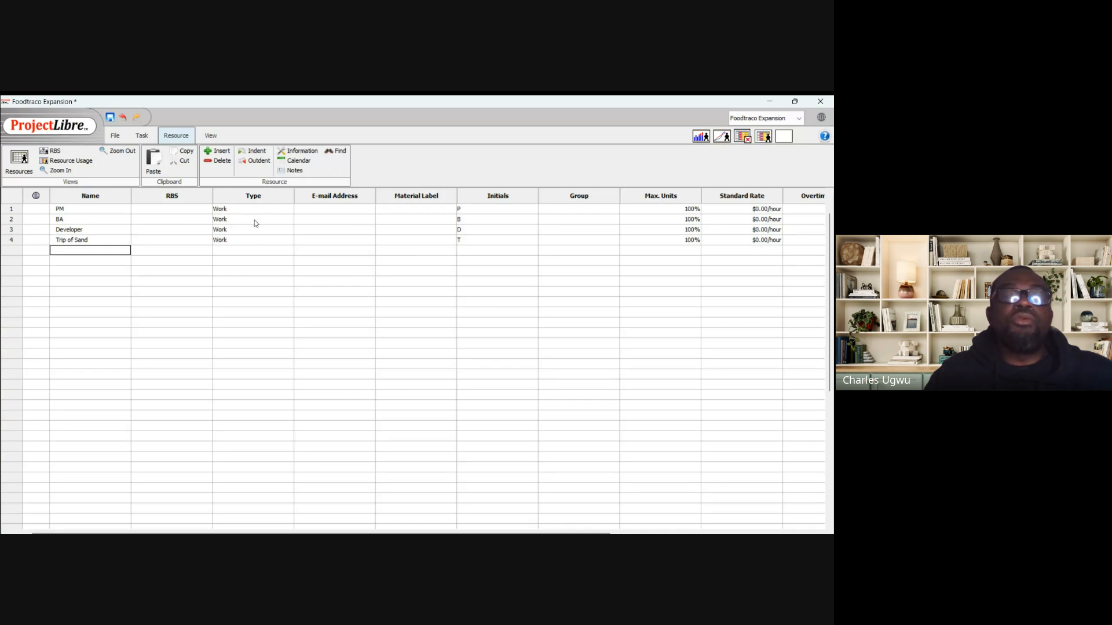
click(253, 240)
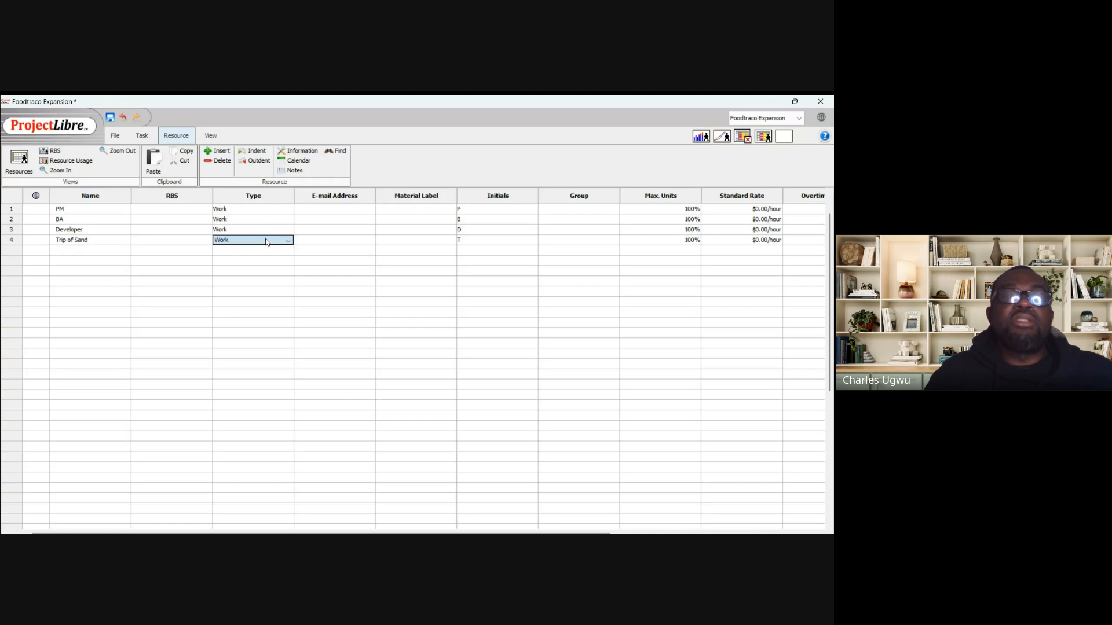
click(246, 256)
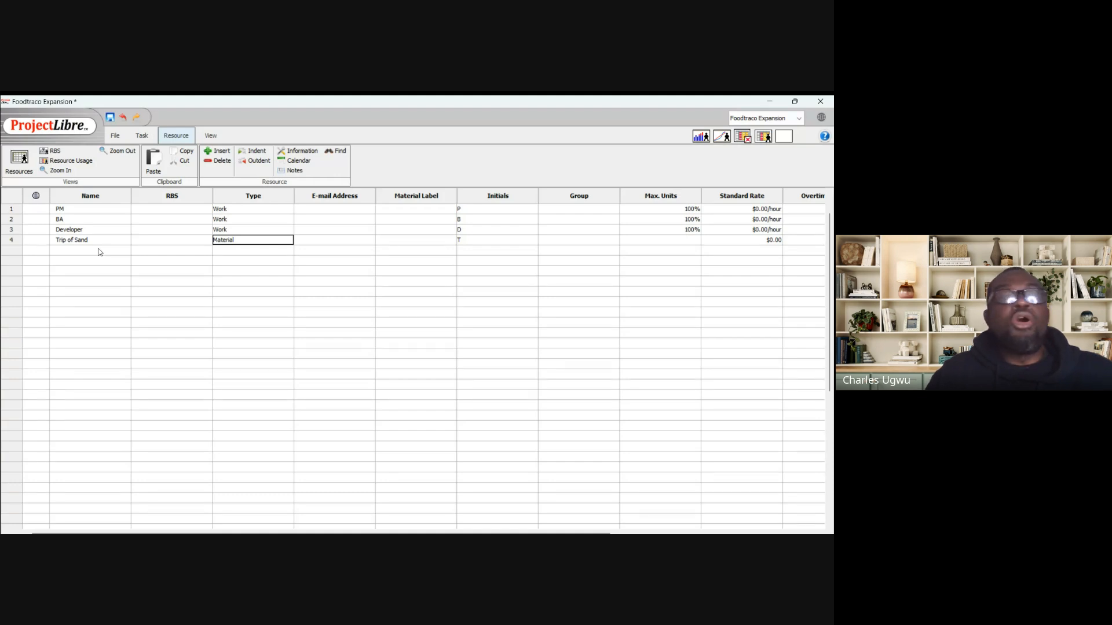
click(64, 249)
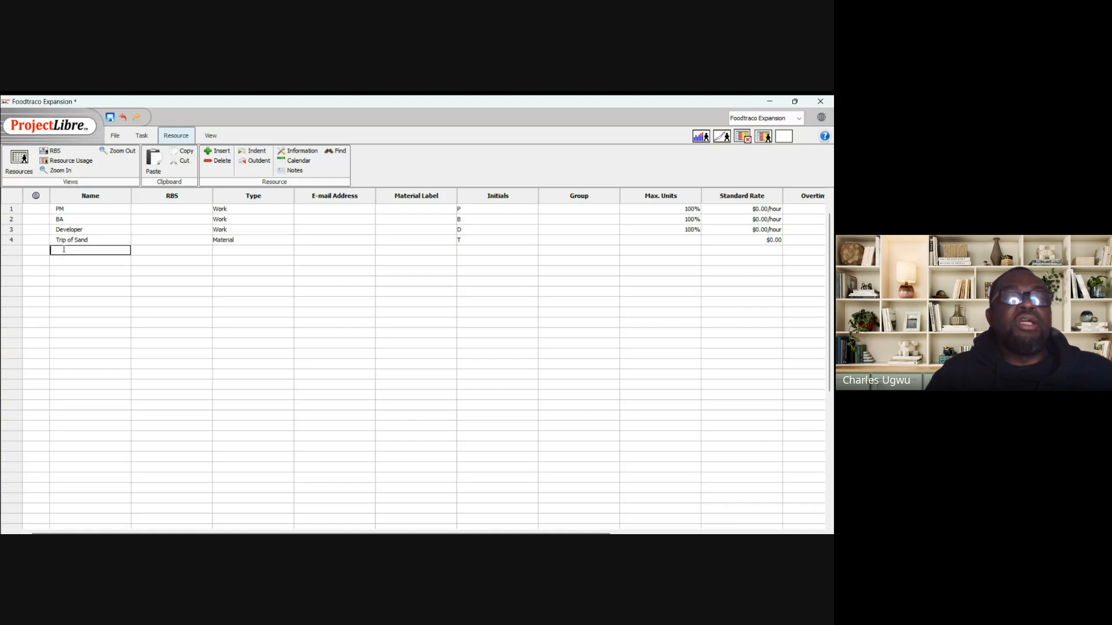
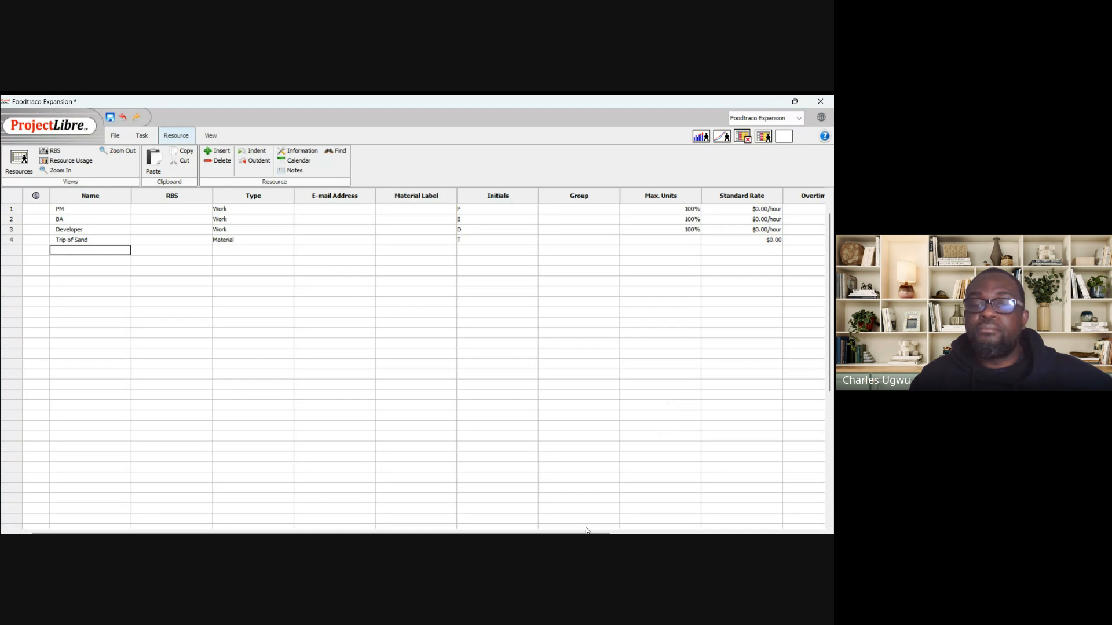
Set the standard hourly rates to $20 for PM, $15 for BA and $15 for Developer
drag(589, 532, 751, 506)
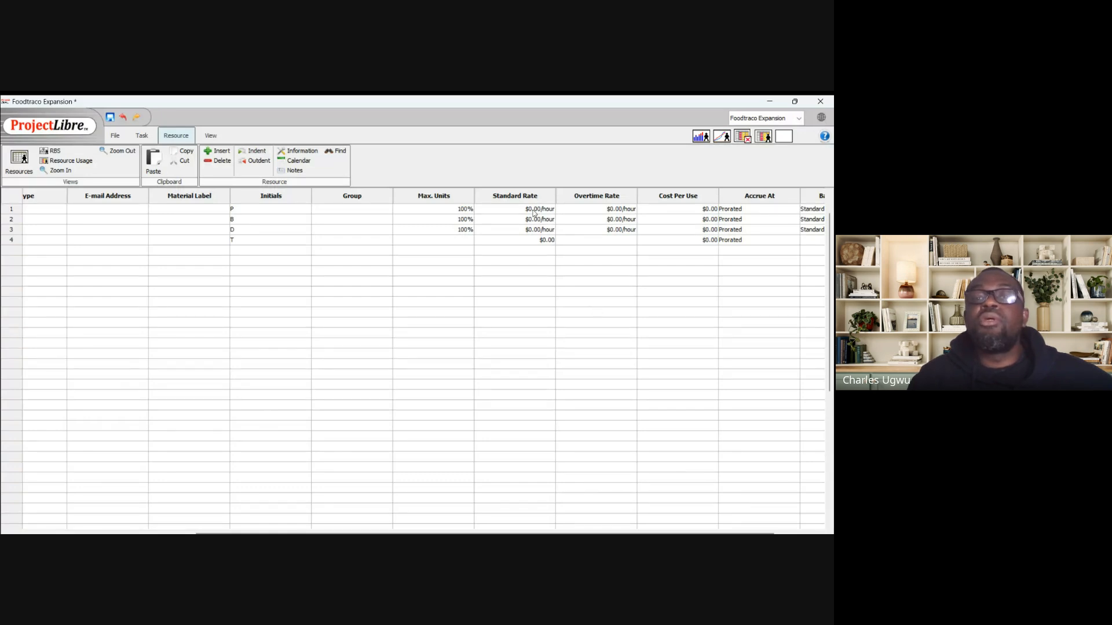
double_click(498, 210)
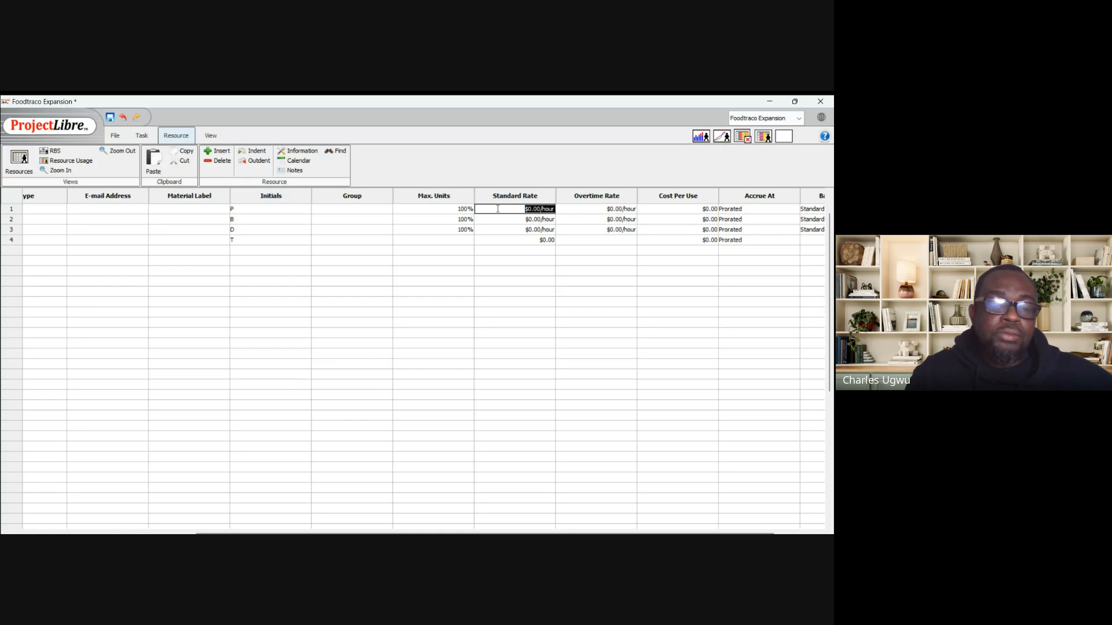
text(20)
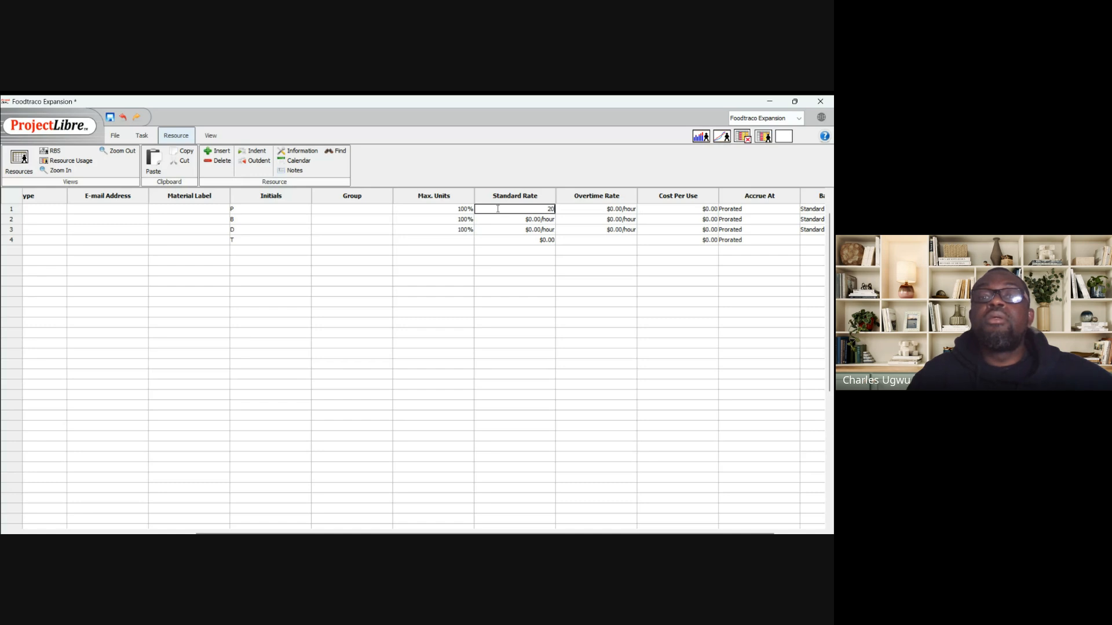
click(498, 220)
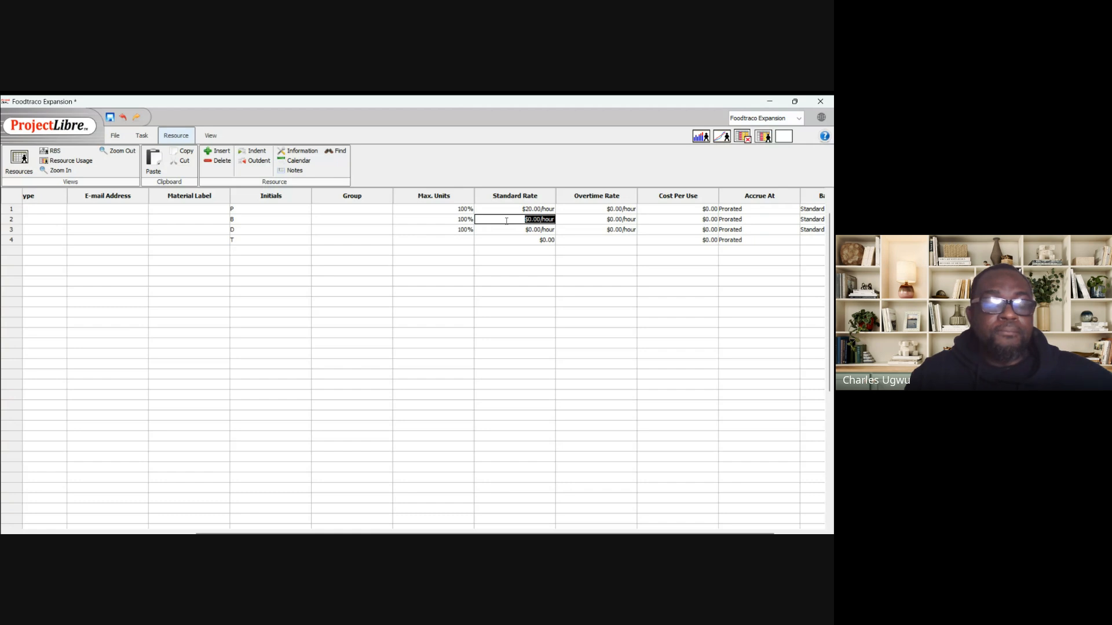
text(15)
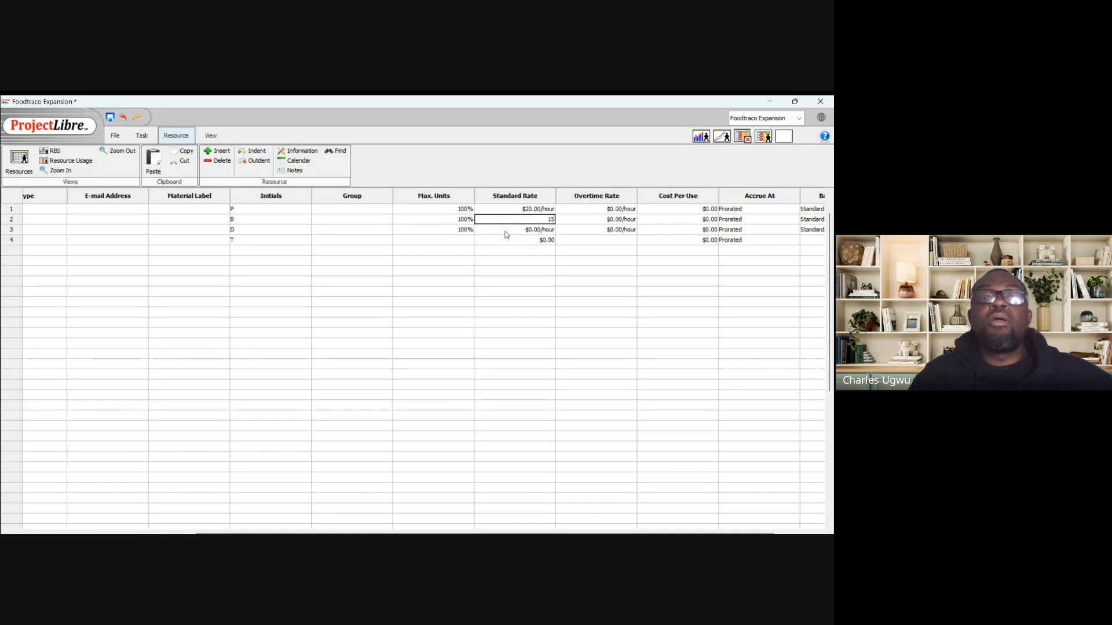
click(506, 232)
click(506, 232)
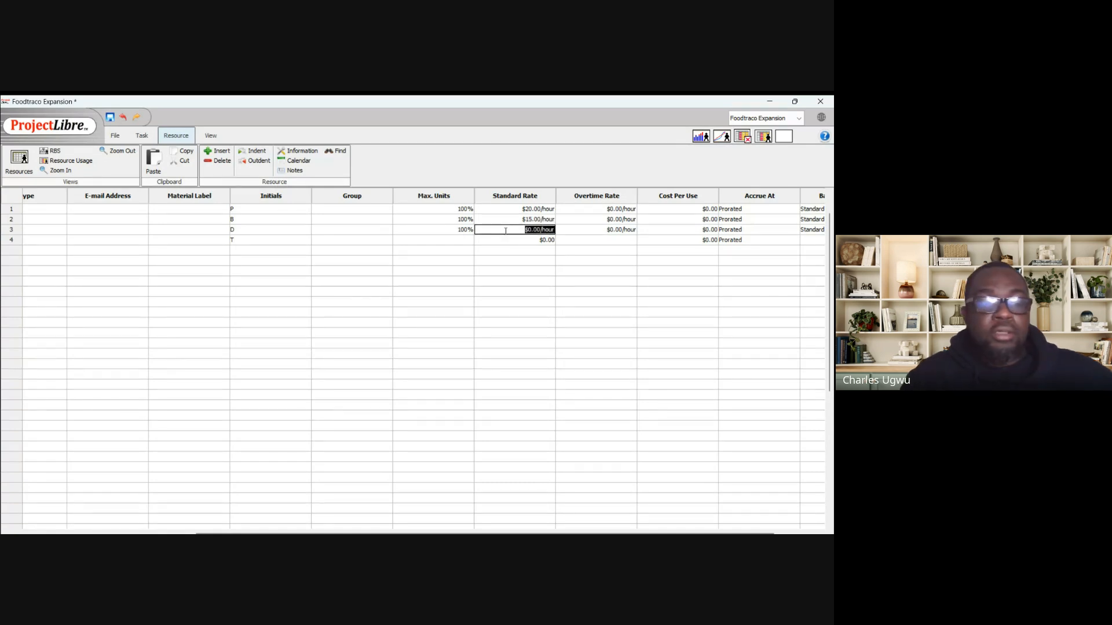
text(15)
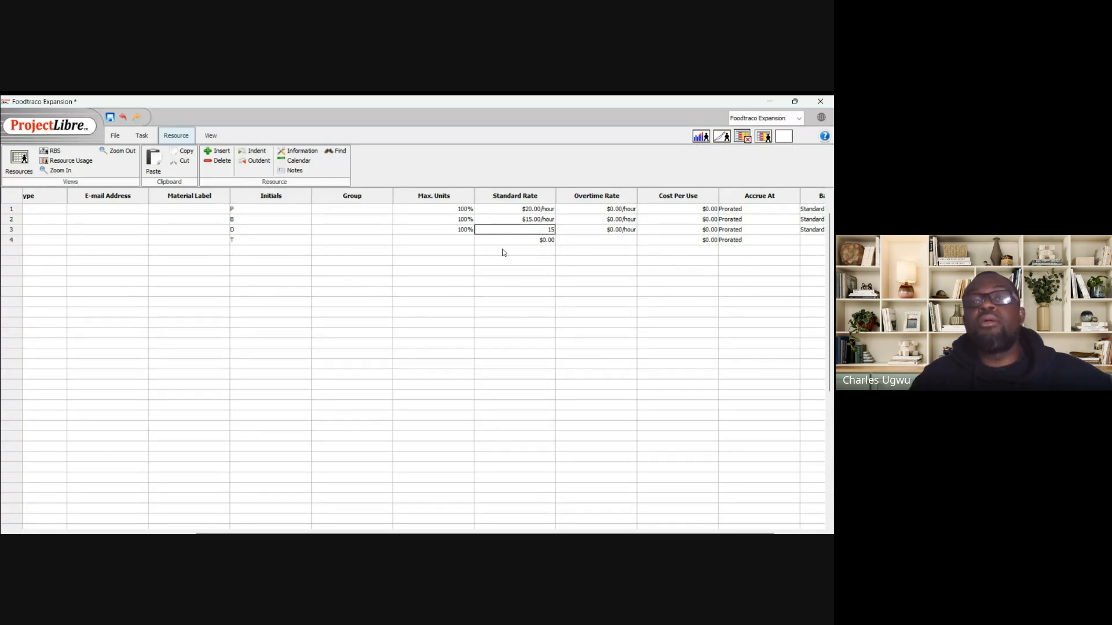
click(503, 253)
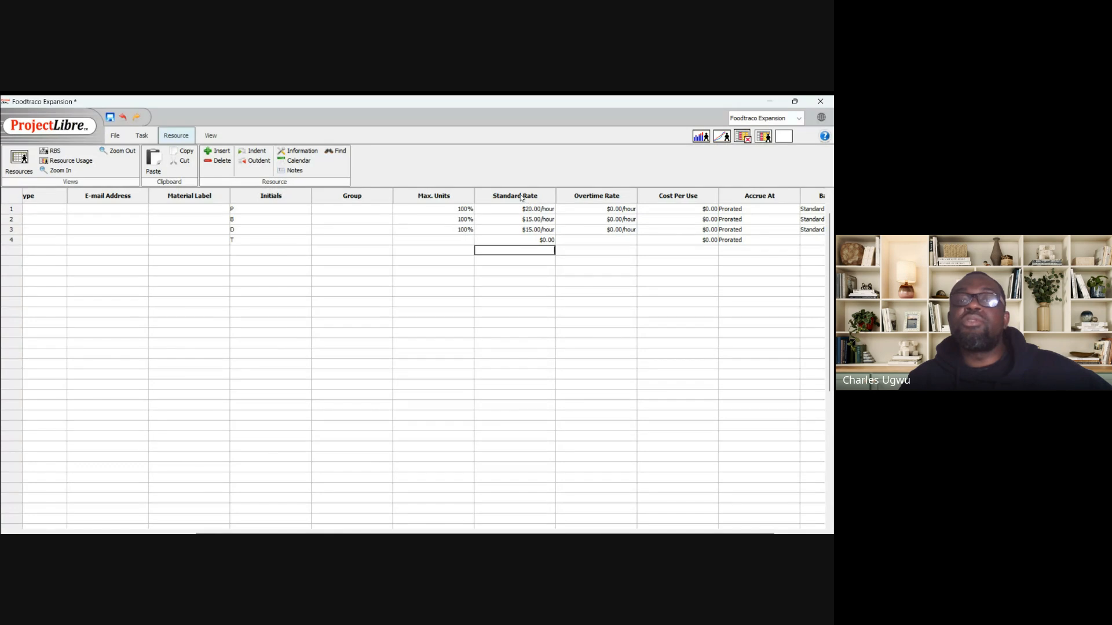
click(526, 282)
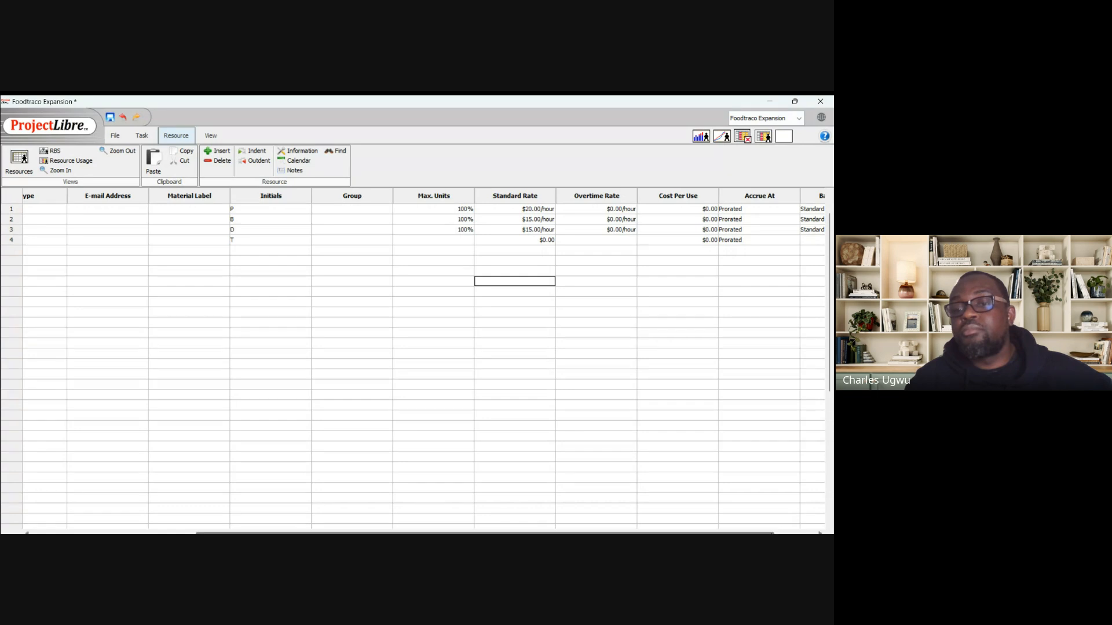
drag(767, 534, 747, 519)
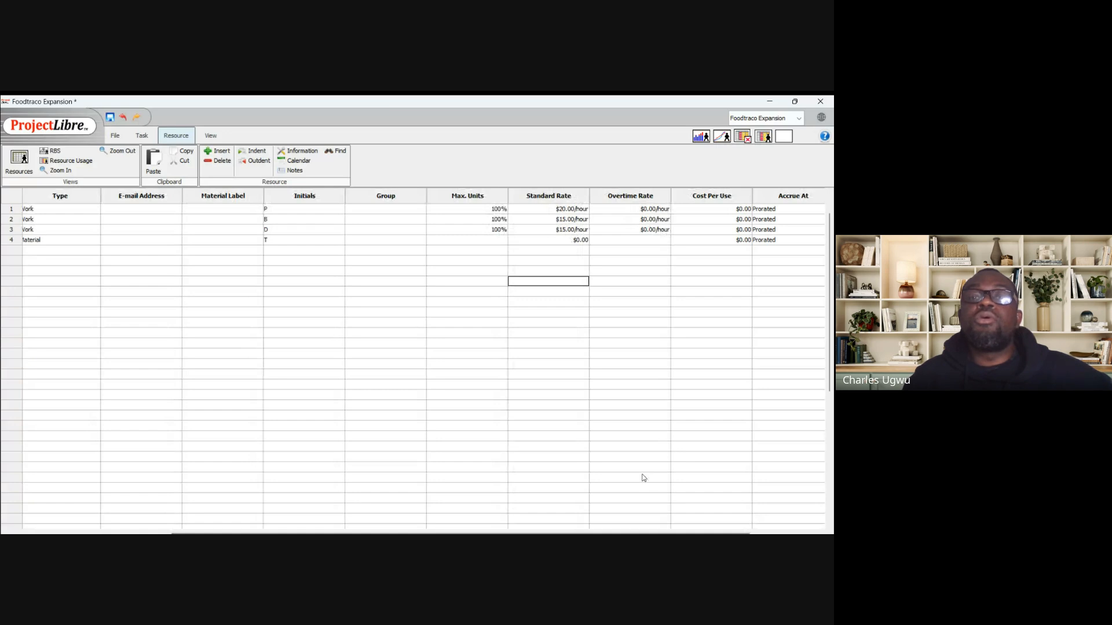
double_click(479, 210)
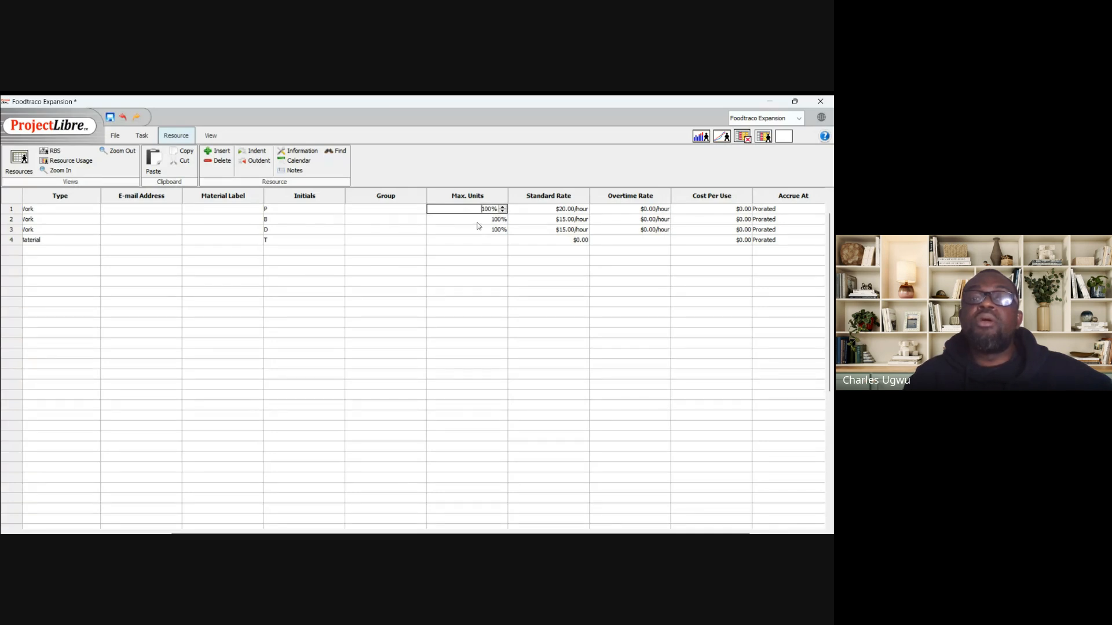
double_click(478, 221)
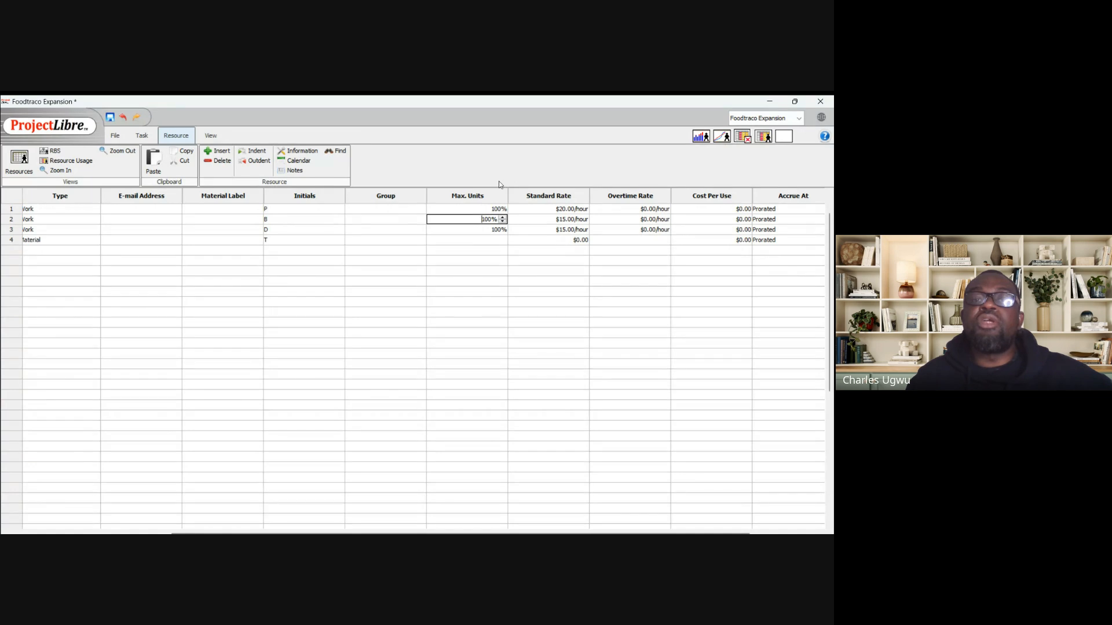
click(480, 243)
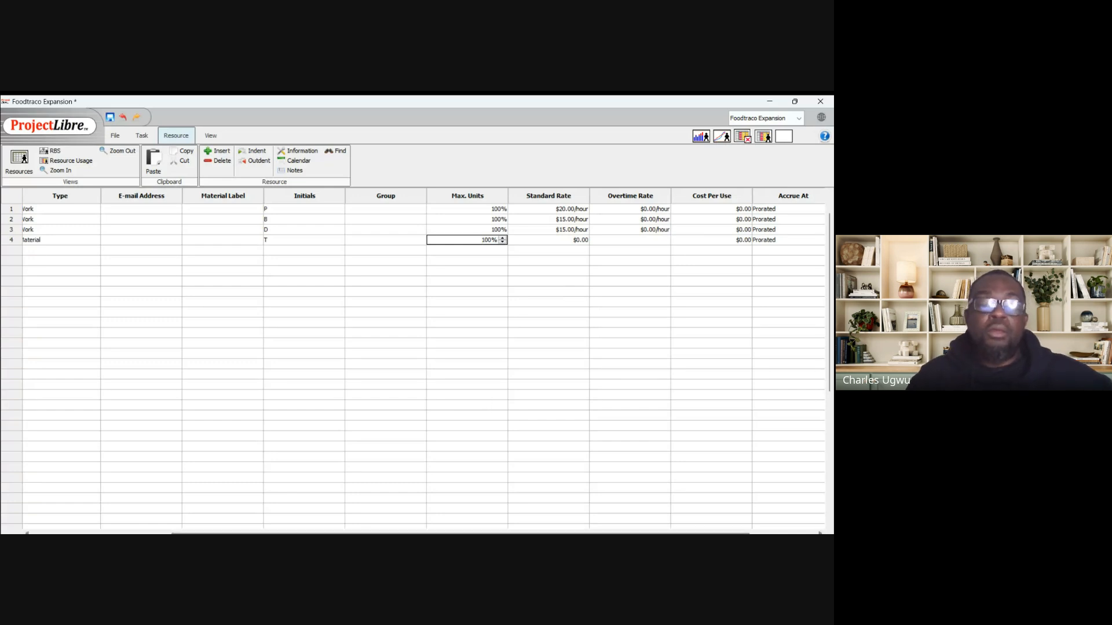
Clear the name of the Trip of Sand resource
drag(329, 533, 181, 506)
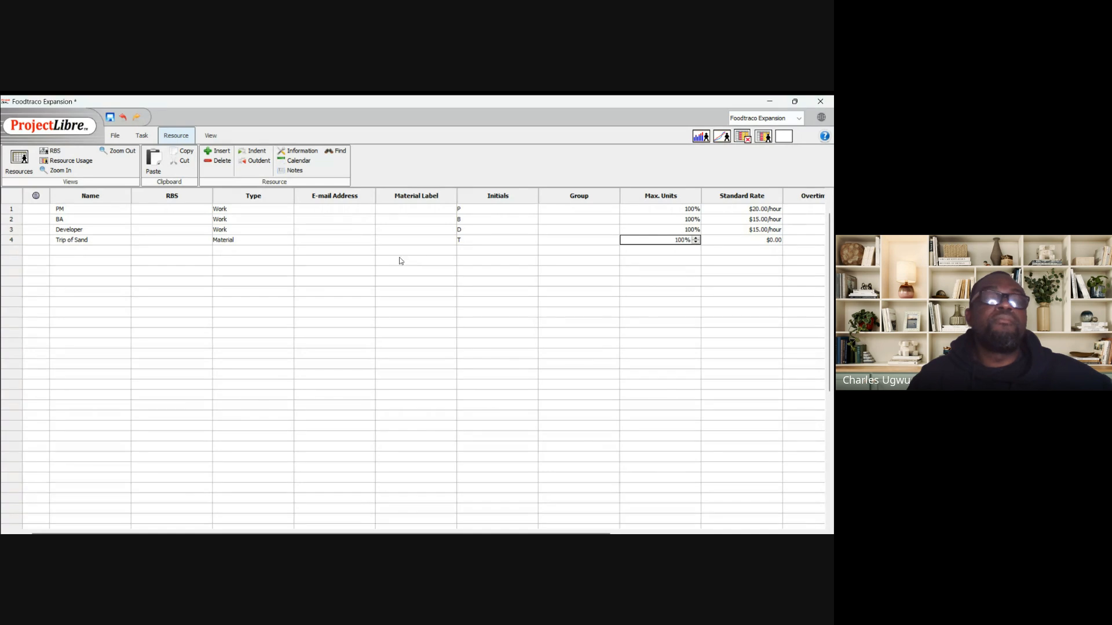
double_click(83, 241)
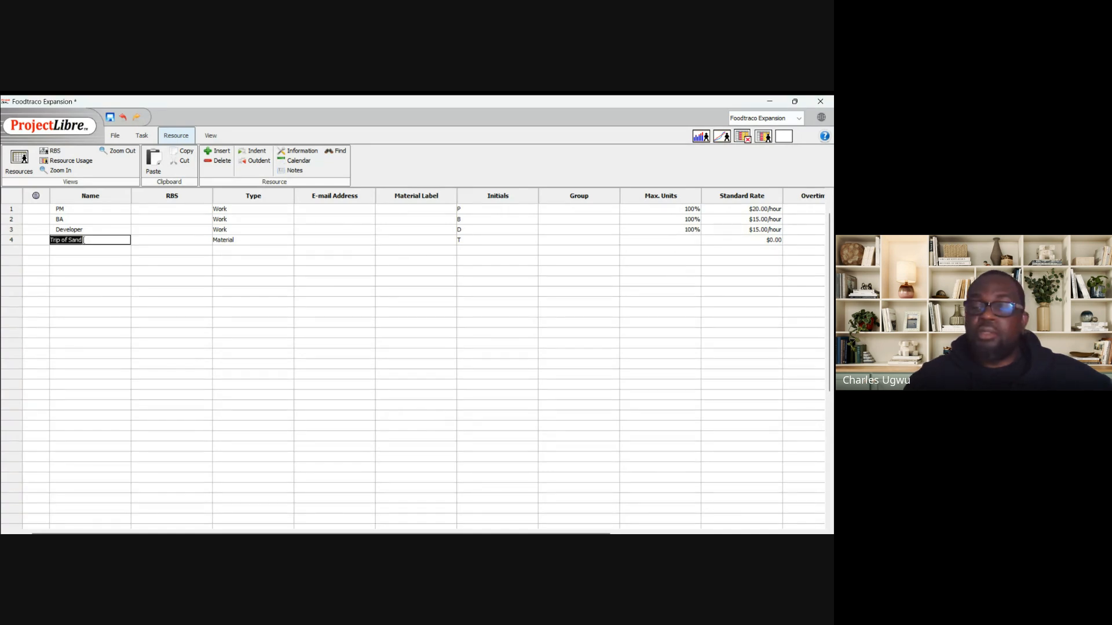
key(BackSpace)
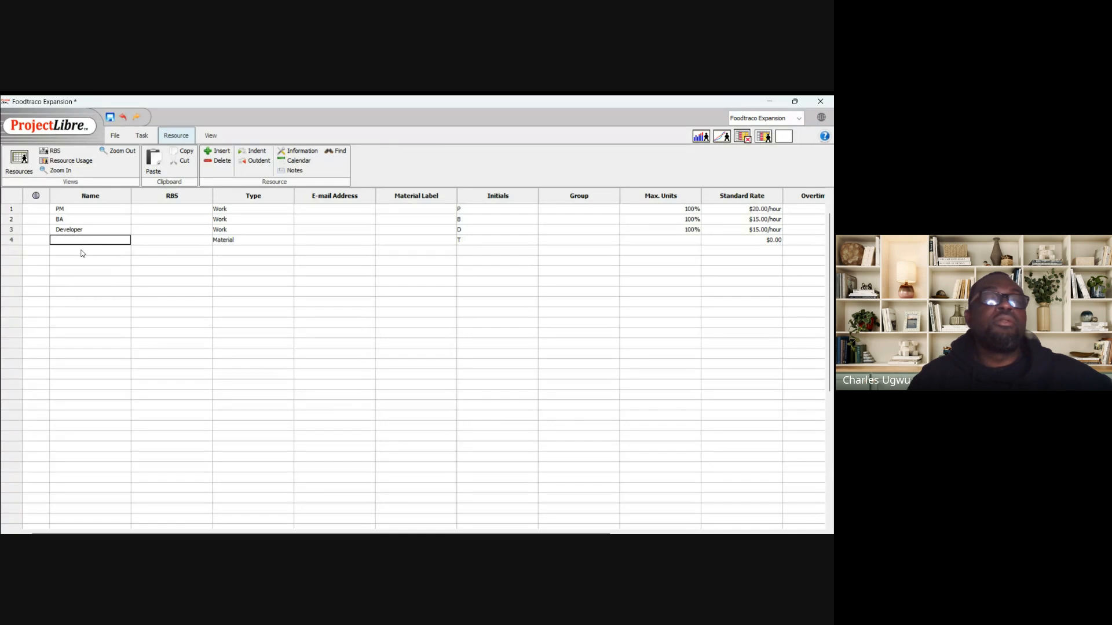
click(81, 250)
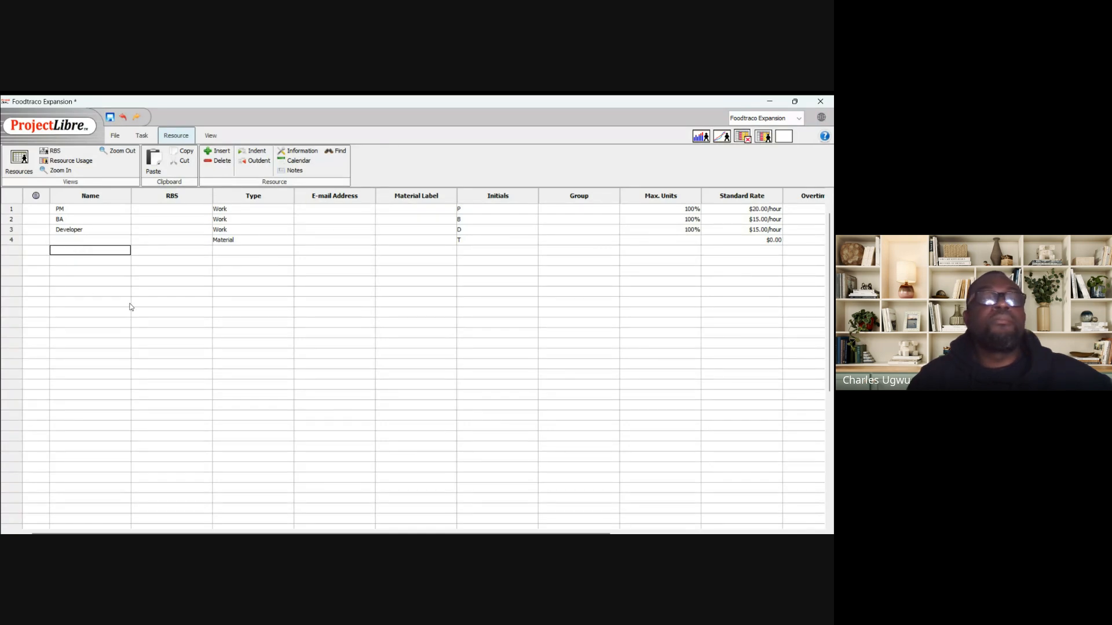
click(228, 241)
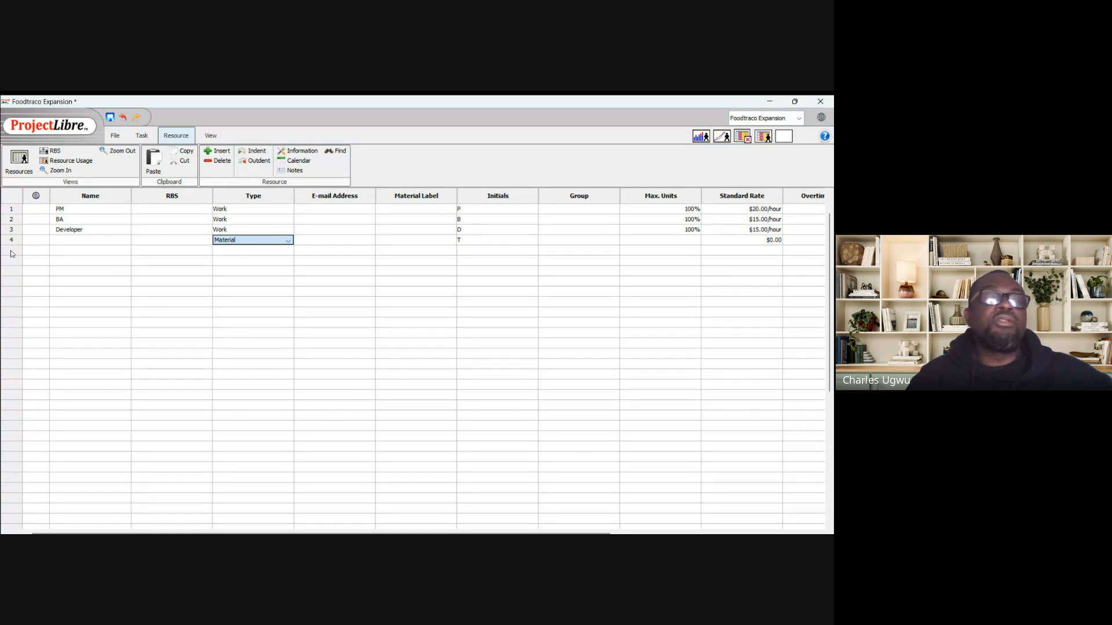
click(34, 255)
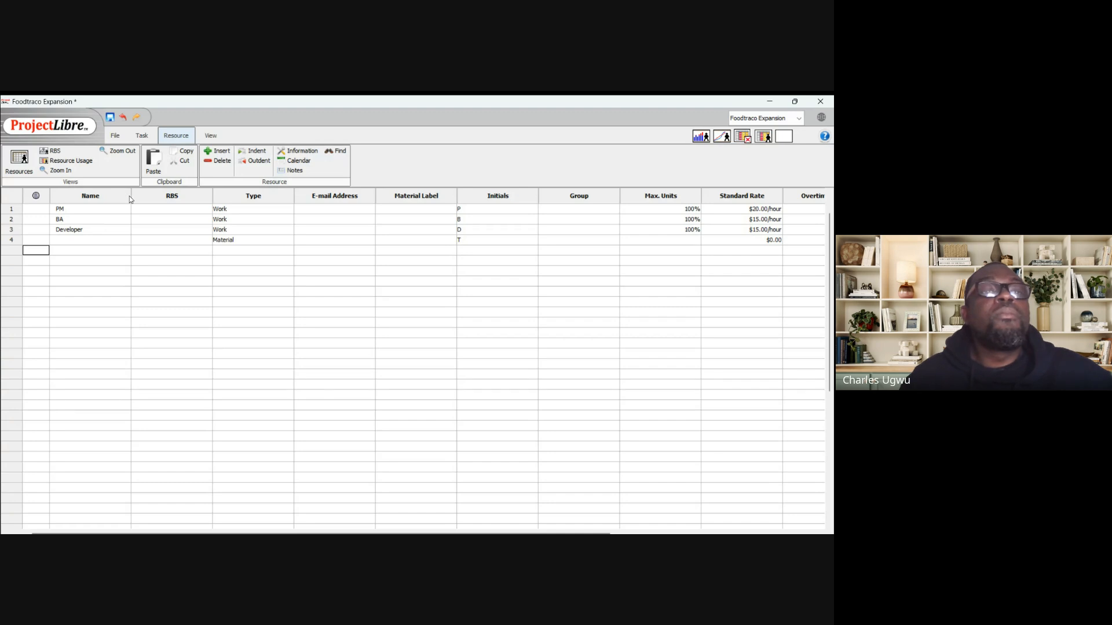
View the resource usage and return to the project's Gantt chart
click(66, 161)
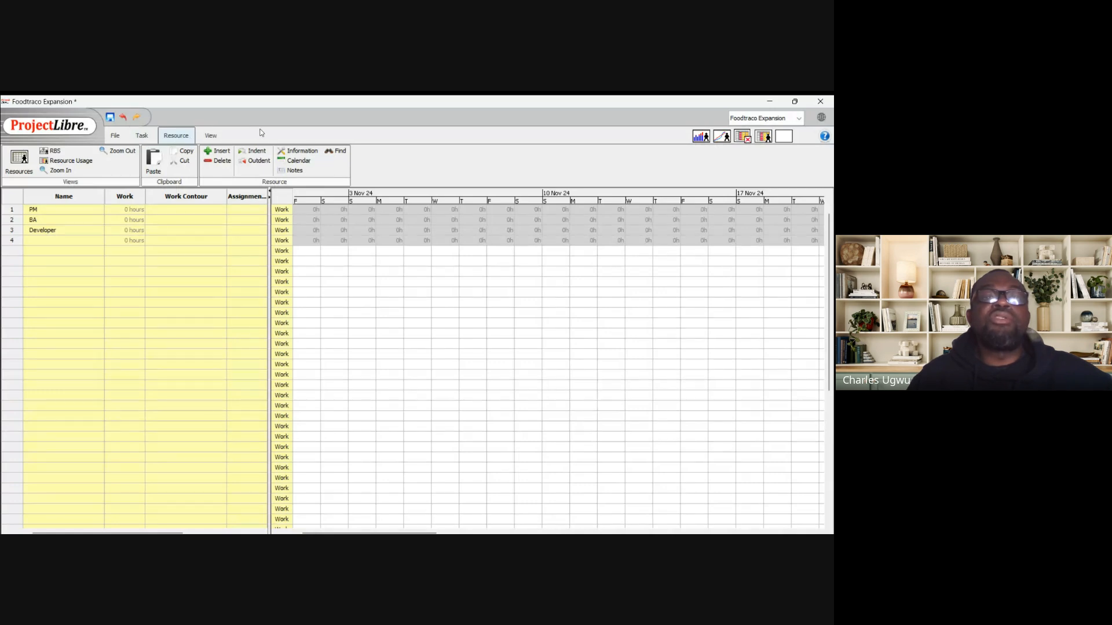
click(140, 137)
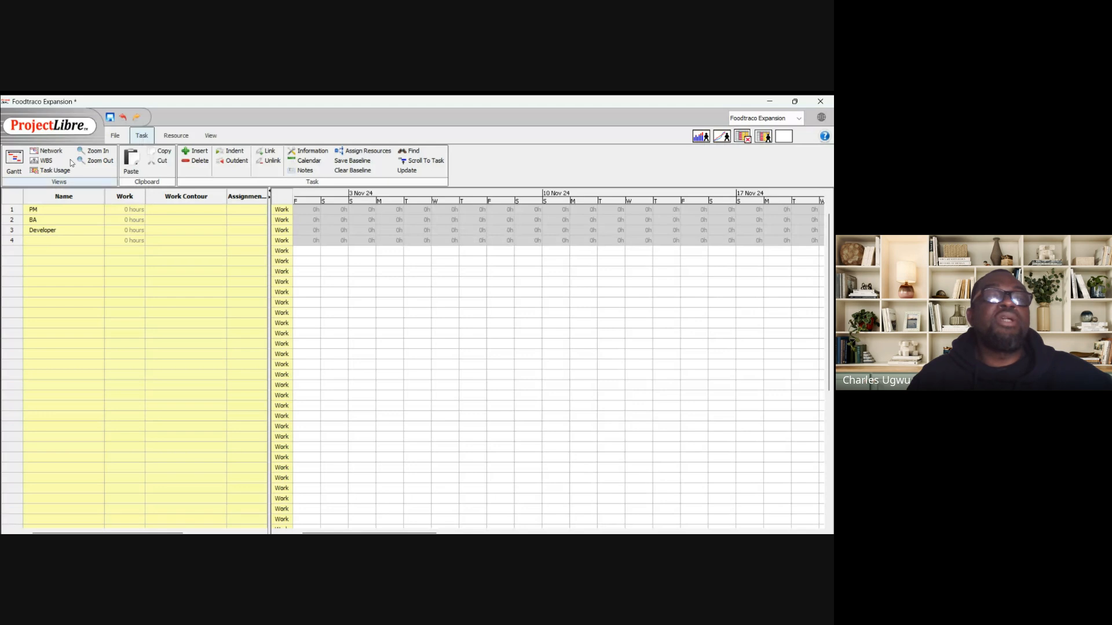
click(14, 166)
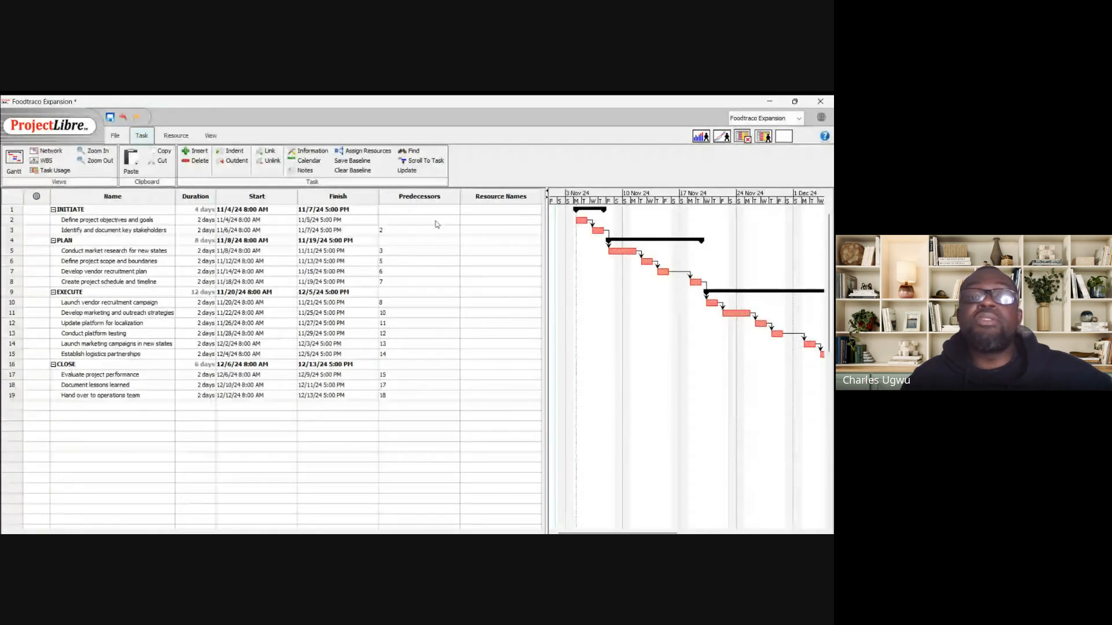
Assign the PM resource to the task Define project objectives and goals
click(473, 221)
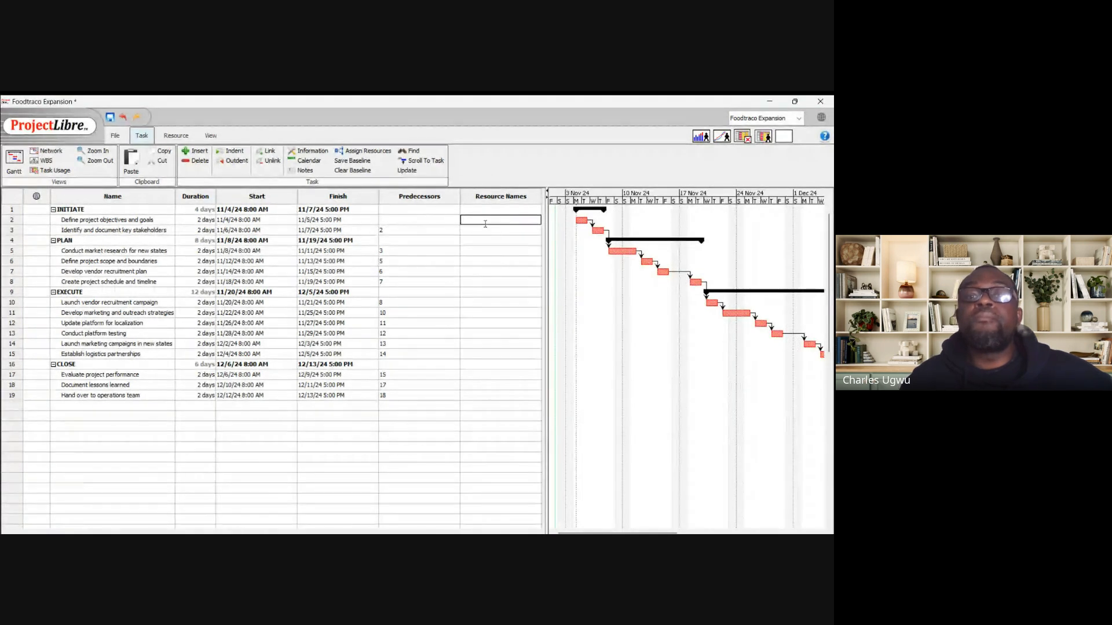
click(486, 225)
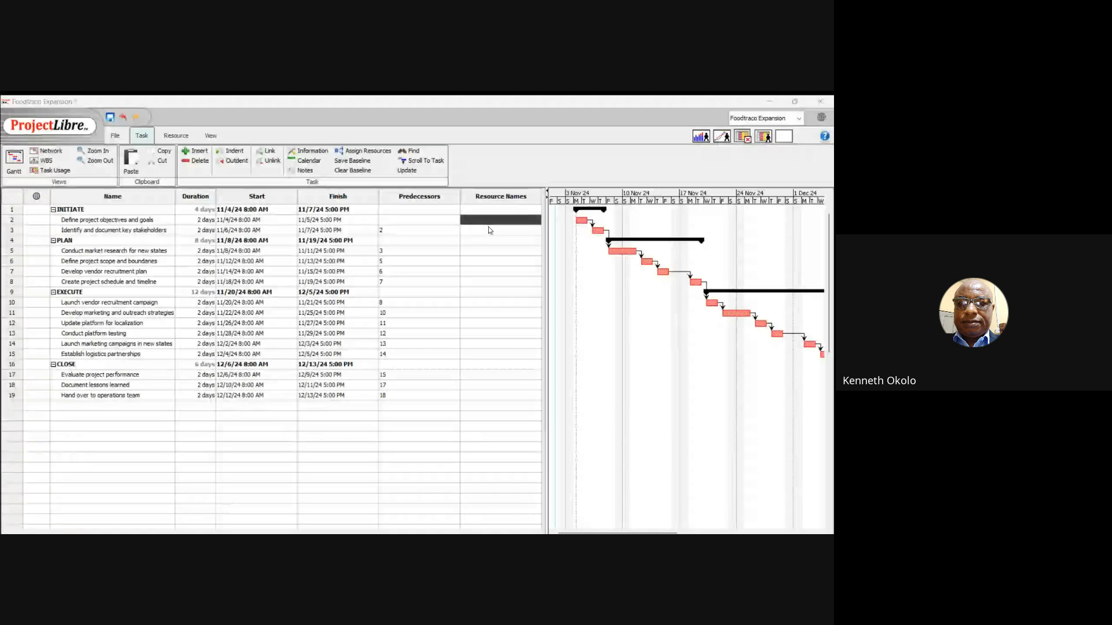
click(557, 244)
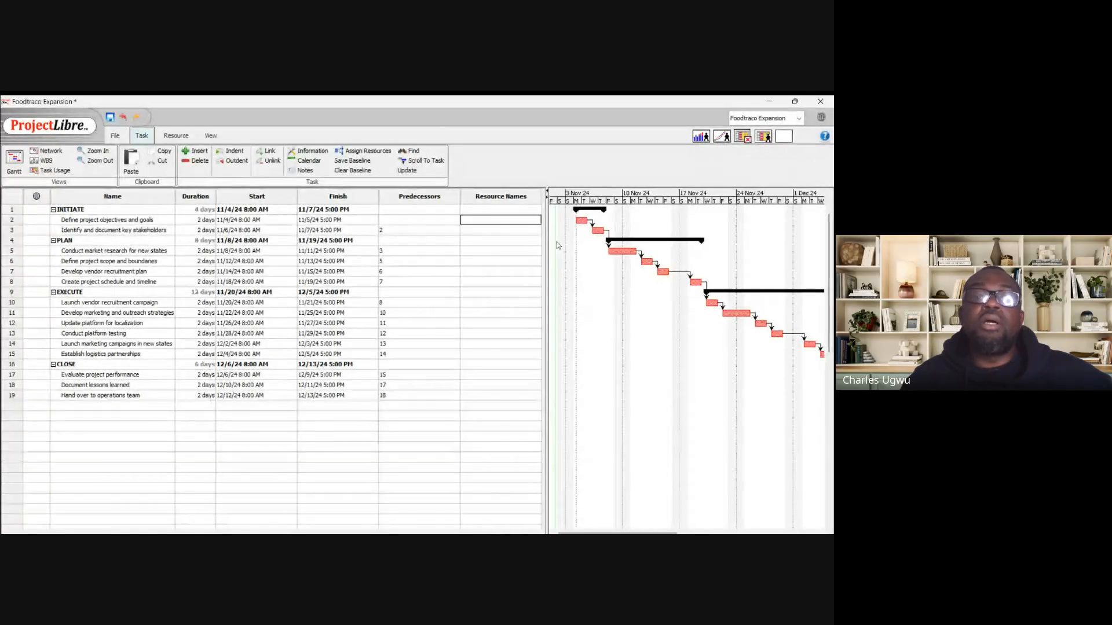
double_click(476, 219)
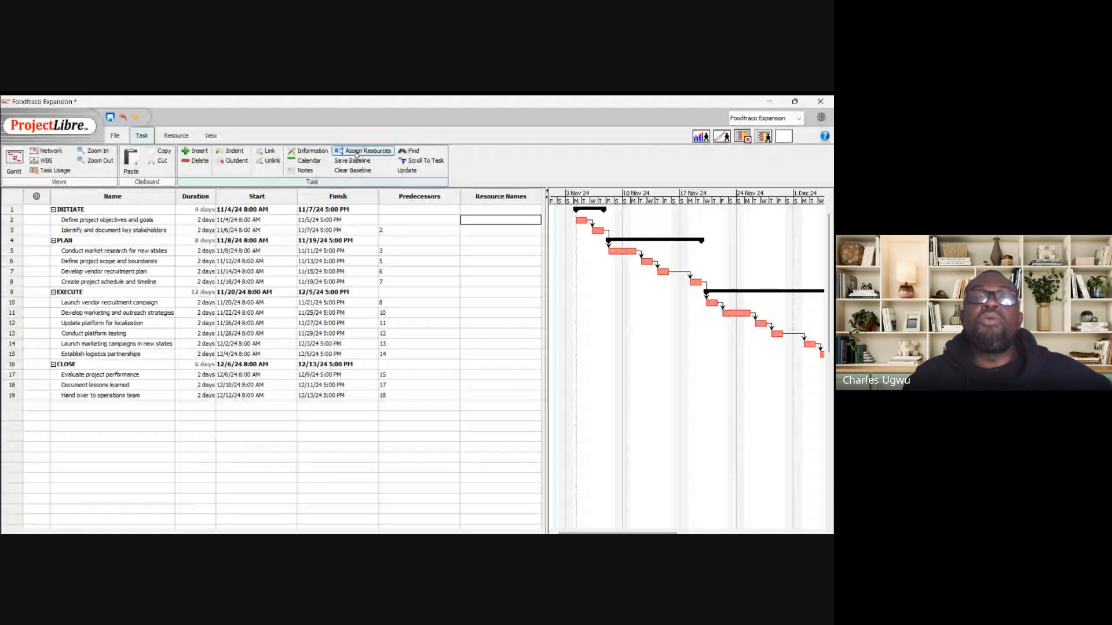
click(489, 232)
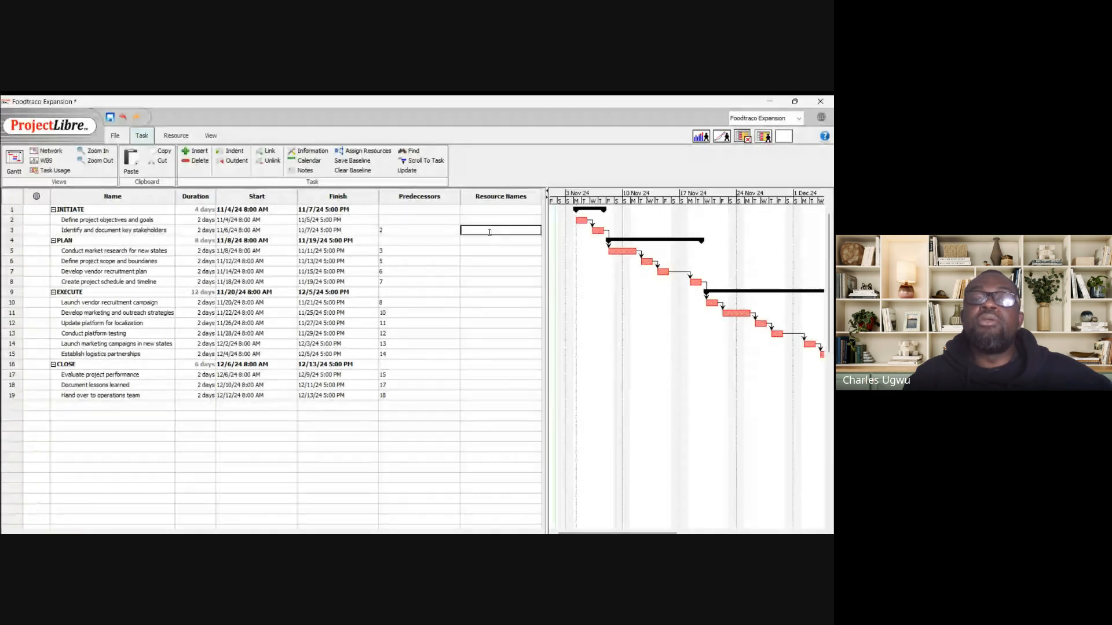
click(487, 220)
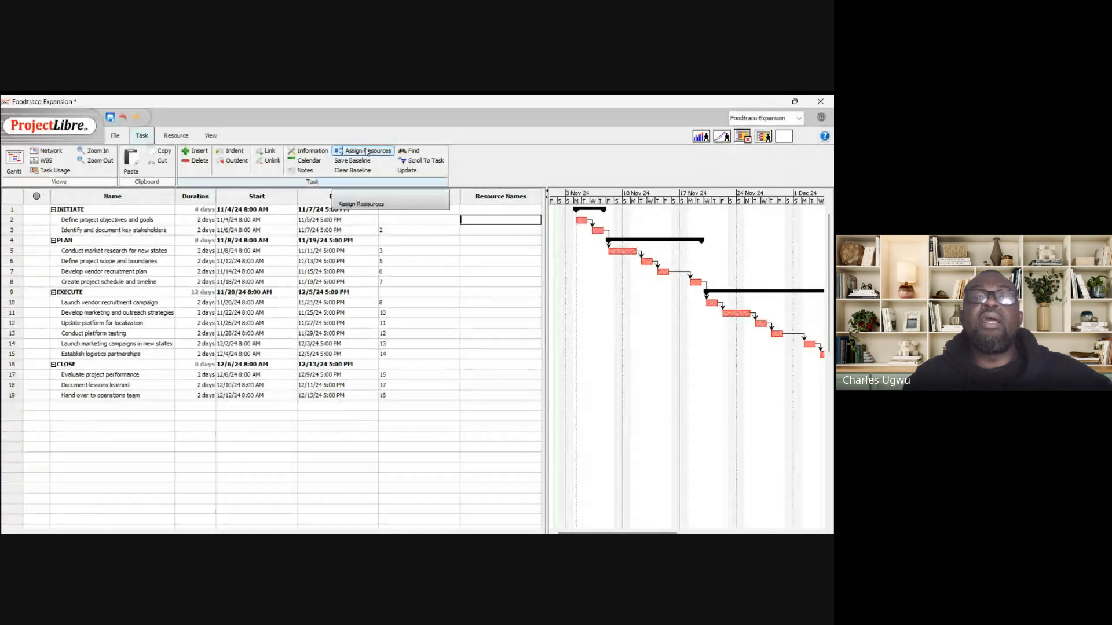
click(366, 152)
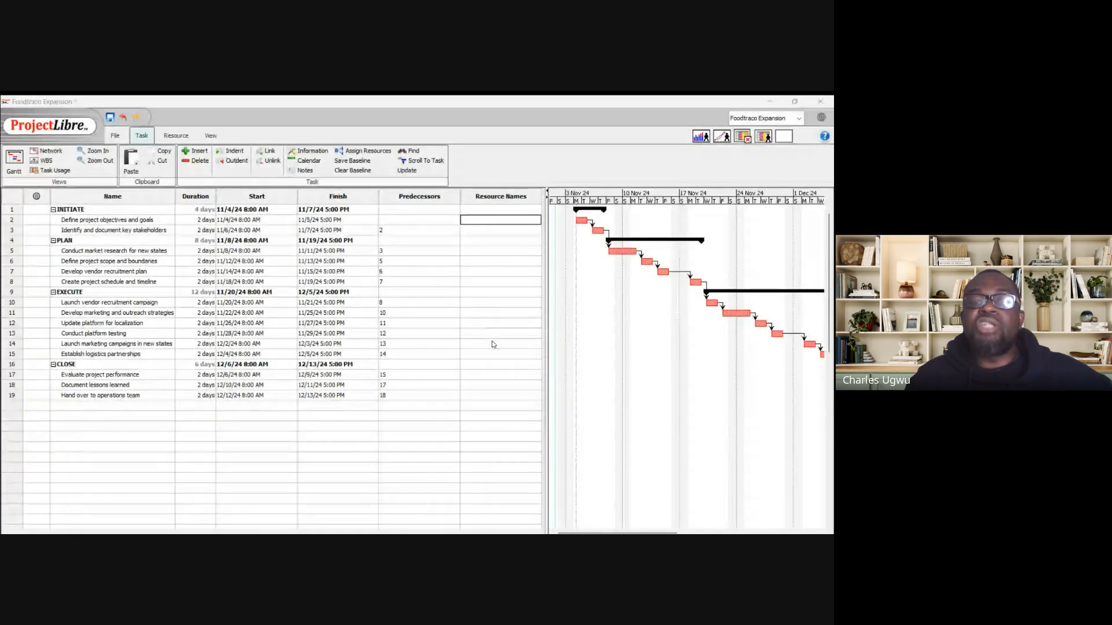
text(PM)
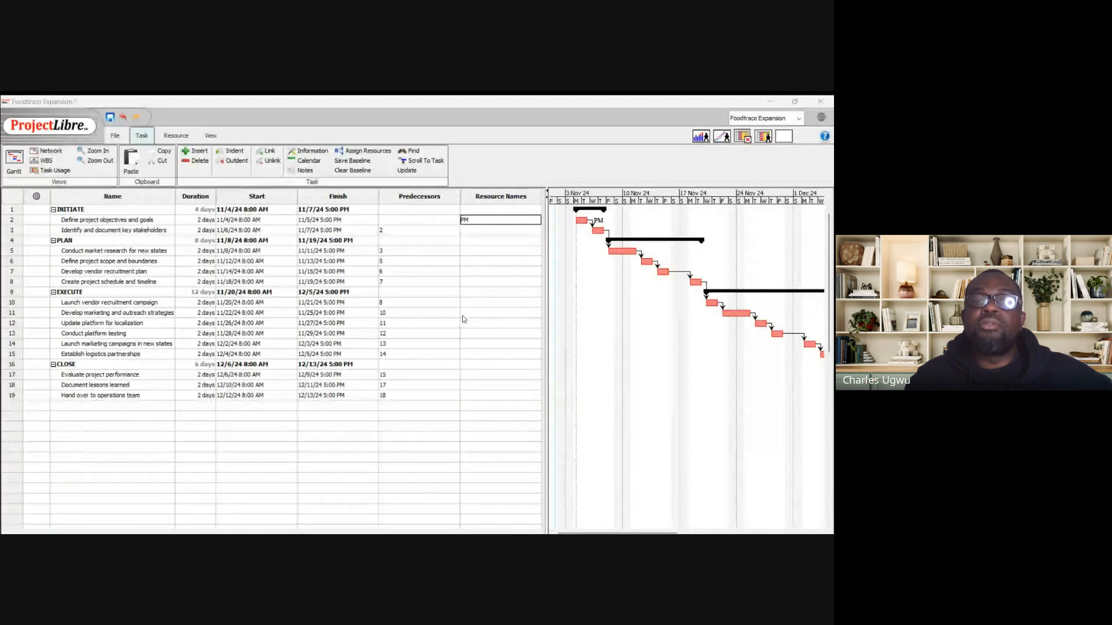
click(513, 273)
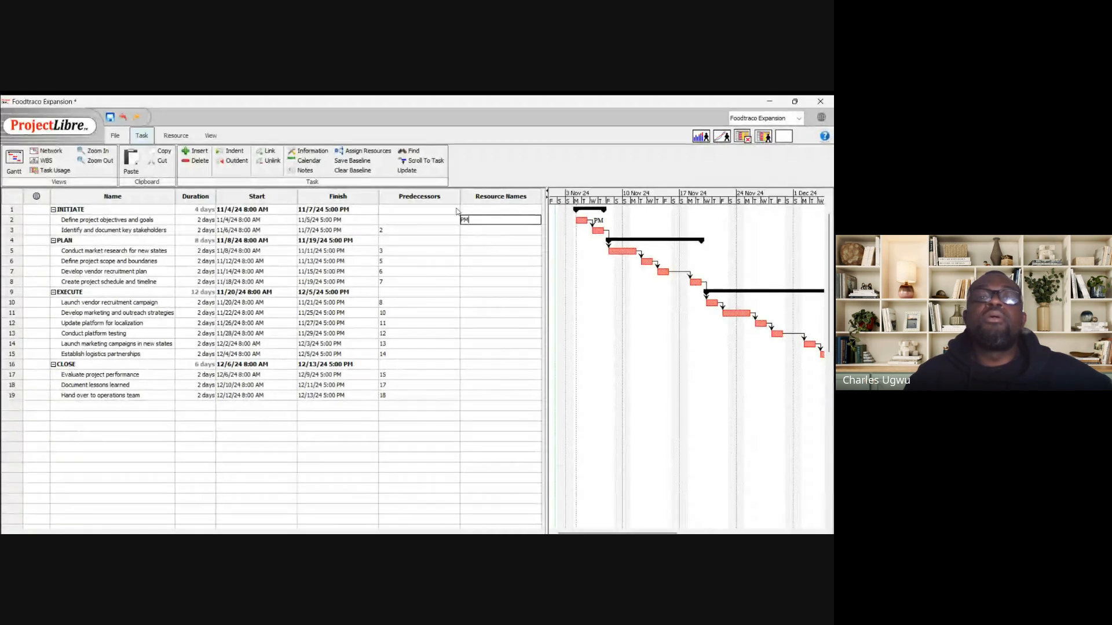
Assign both PM and BA to the task Identify and document key stakeholders
click(486, 232)
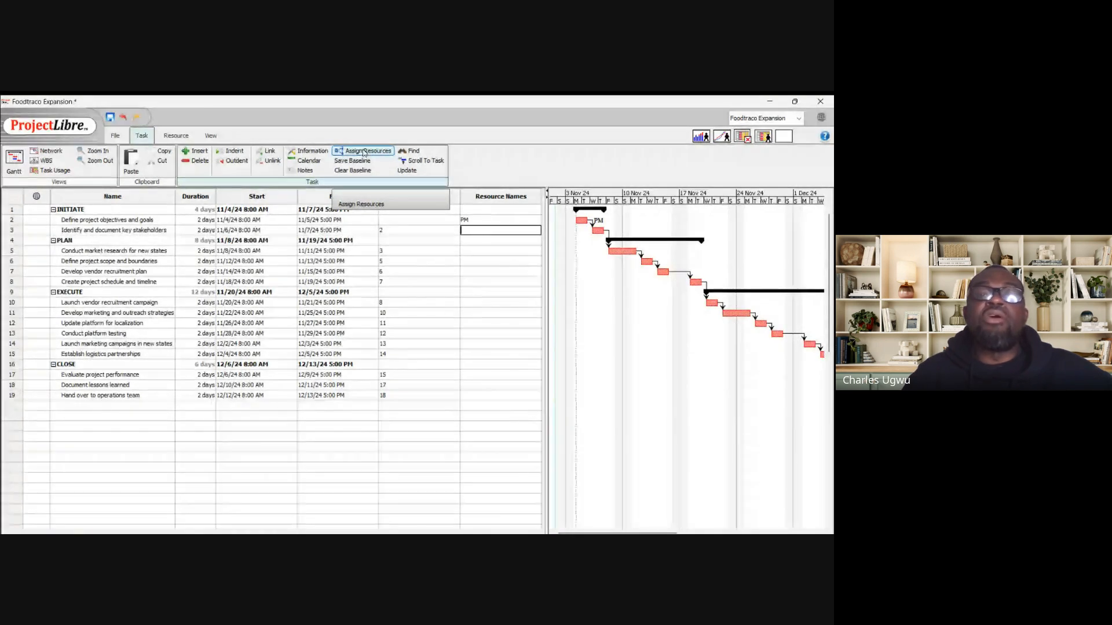
click(358, 155)
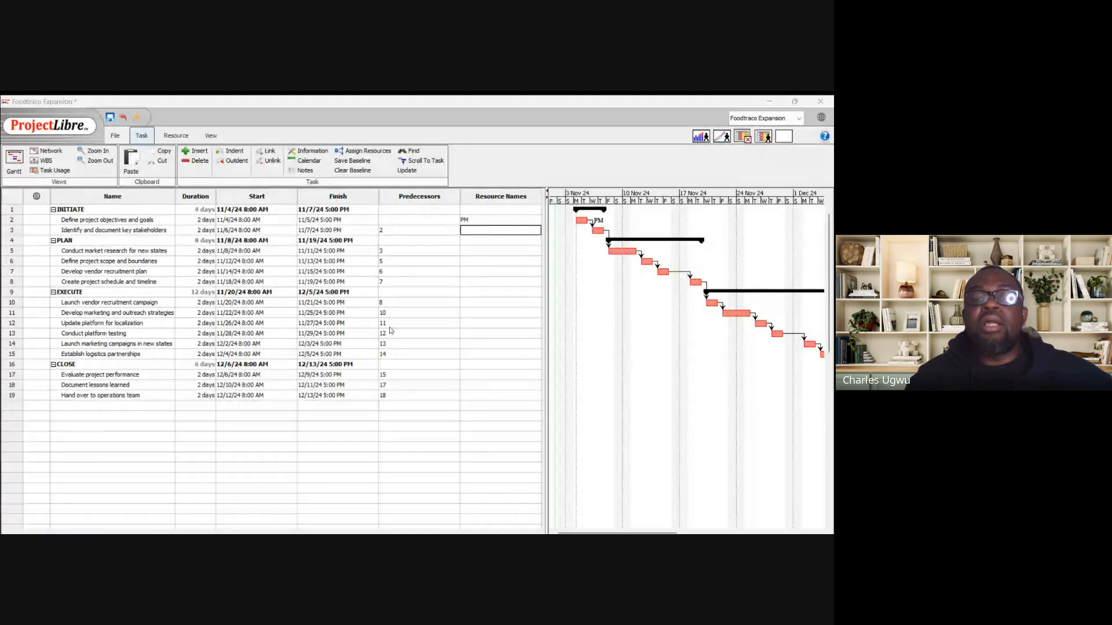
click(501, 343)
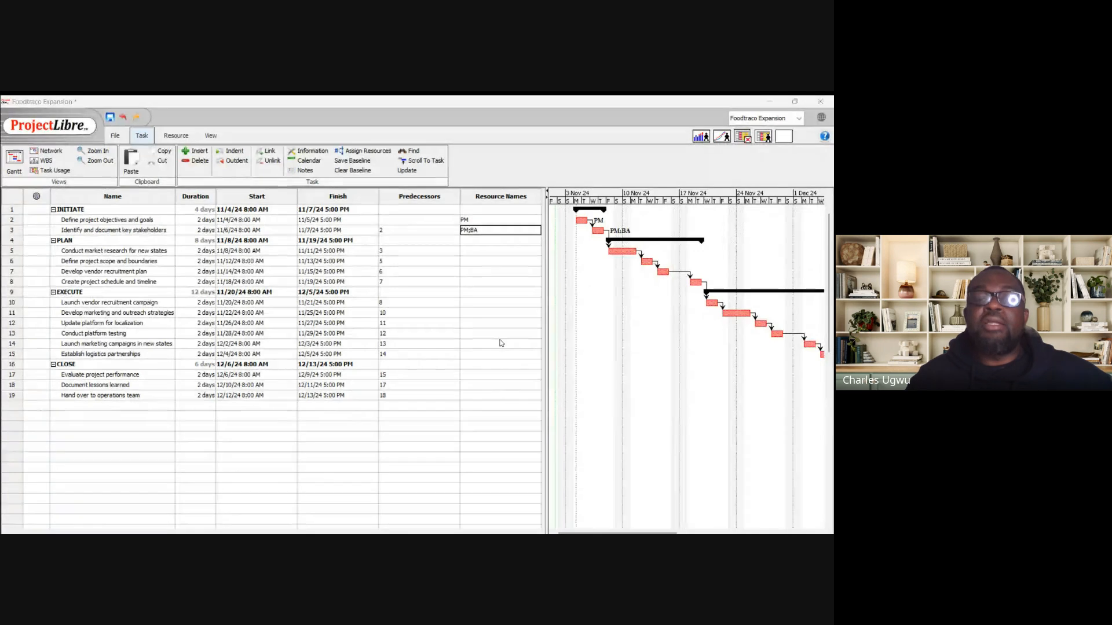
click(515, 271)
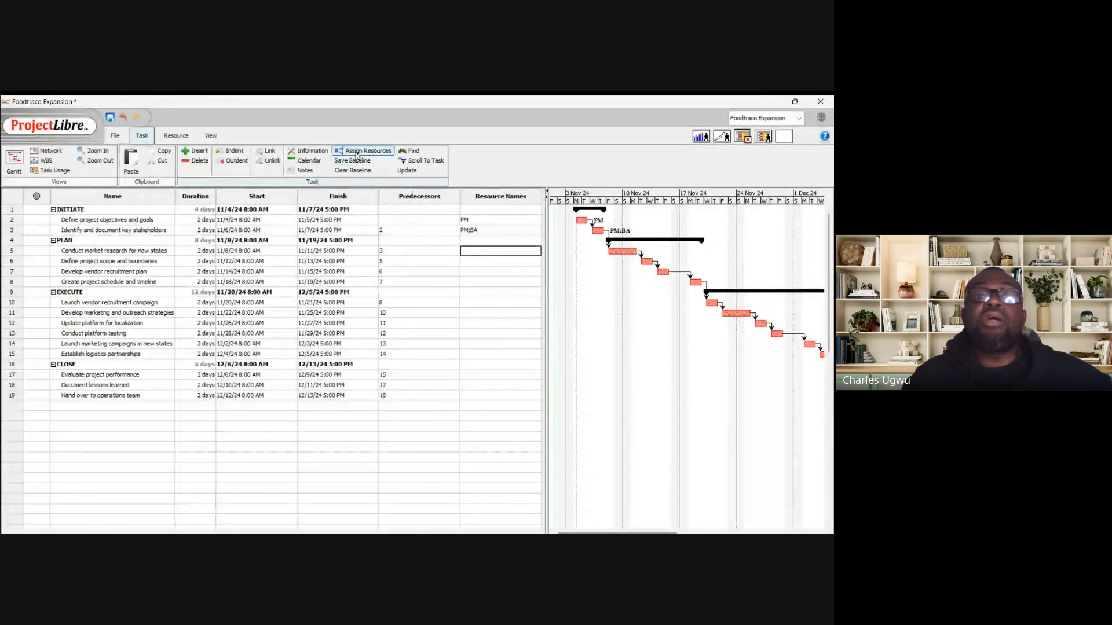
Assign BA to the task Conduct market research for new states, and PM to Define project scope and boundaries
click(358, 152)
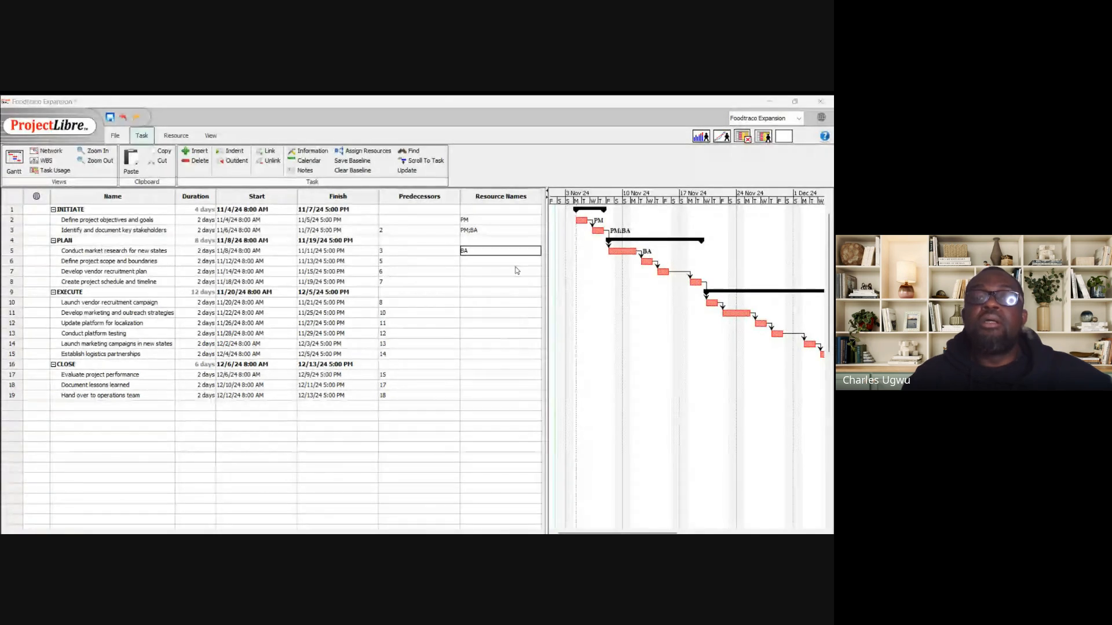
click(478, 251)
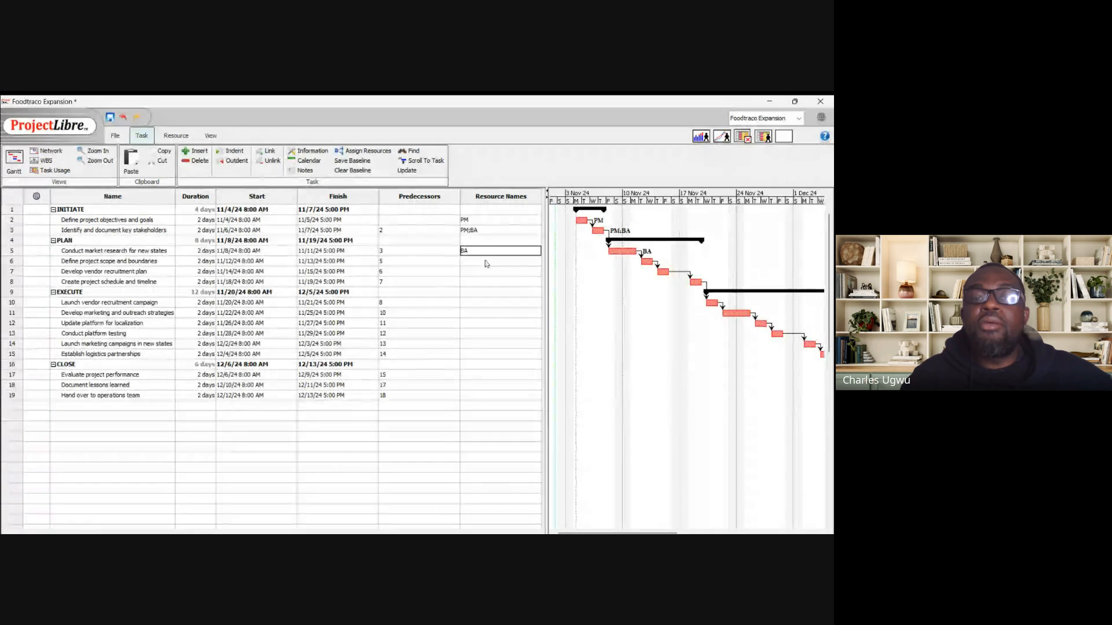
key(Return)
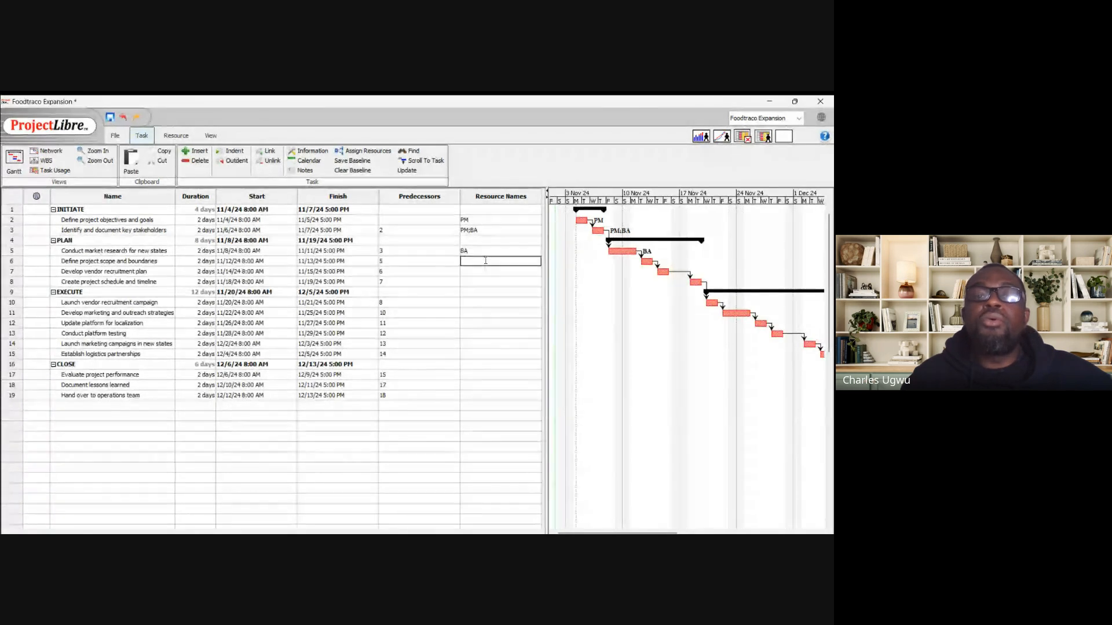
click(366, 151)
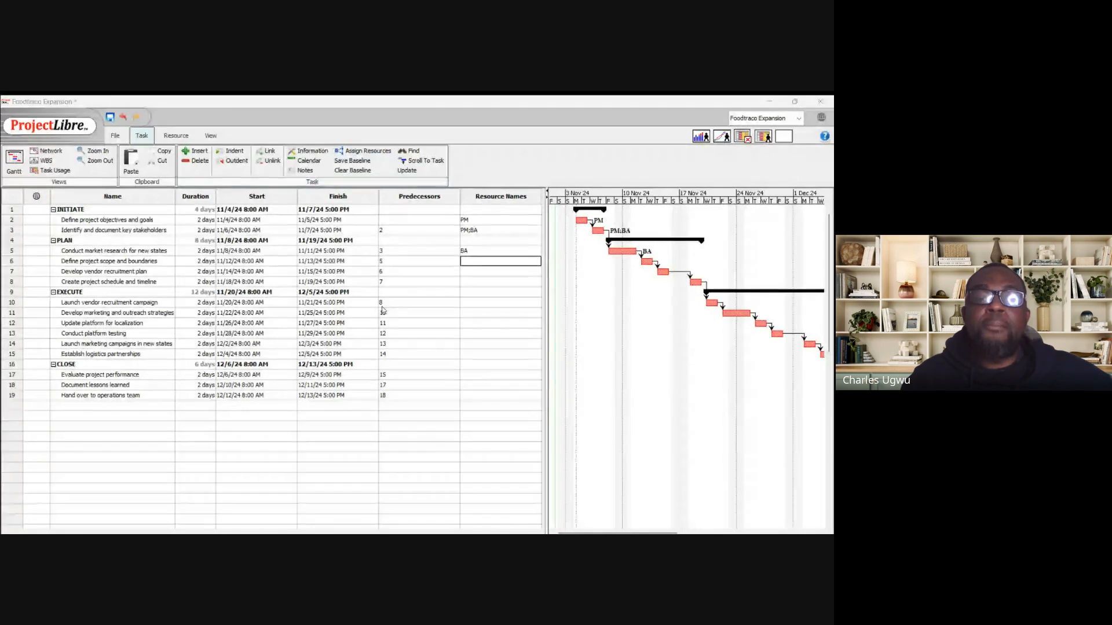
click(489, 342)
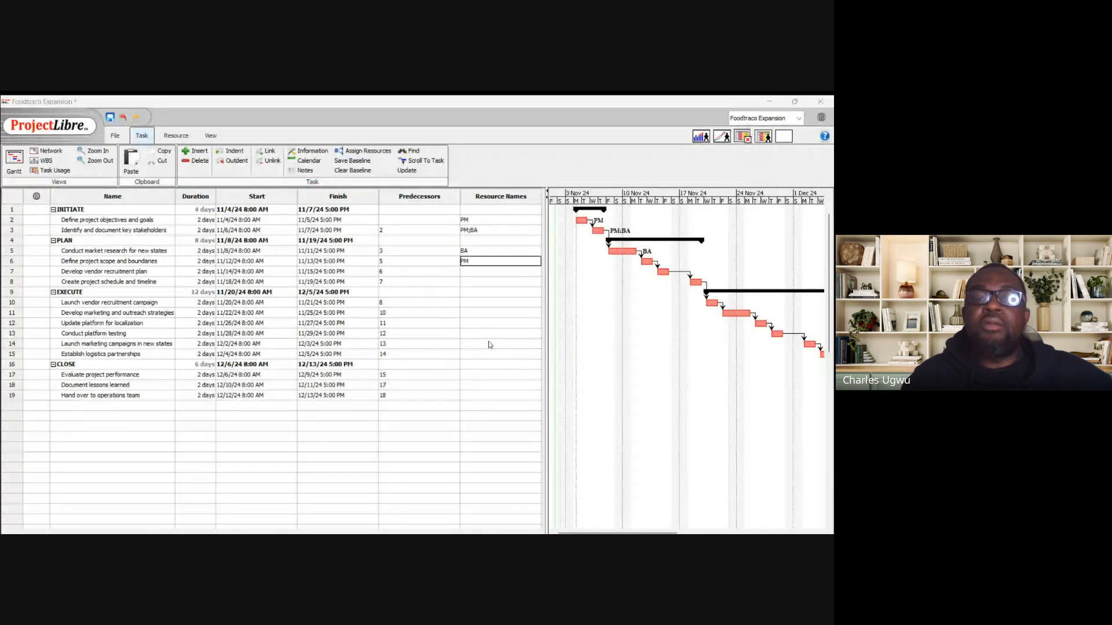
click(511, 273)
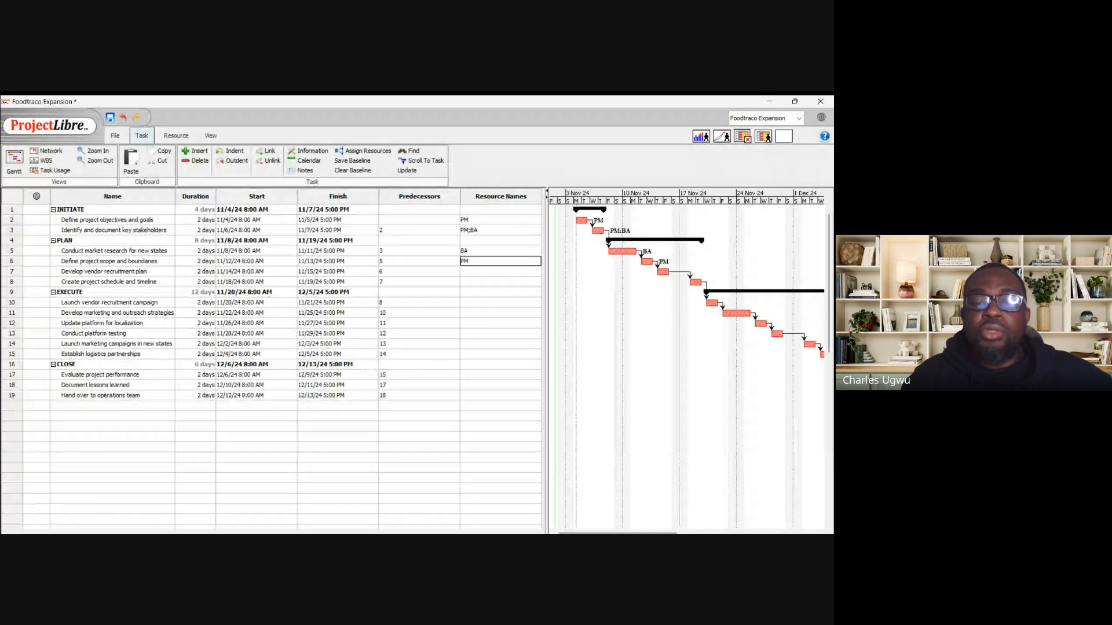
click(334, 509)
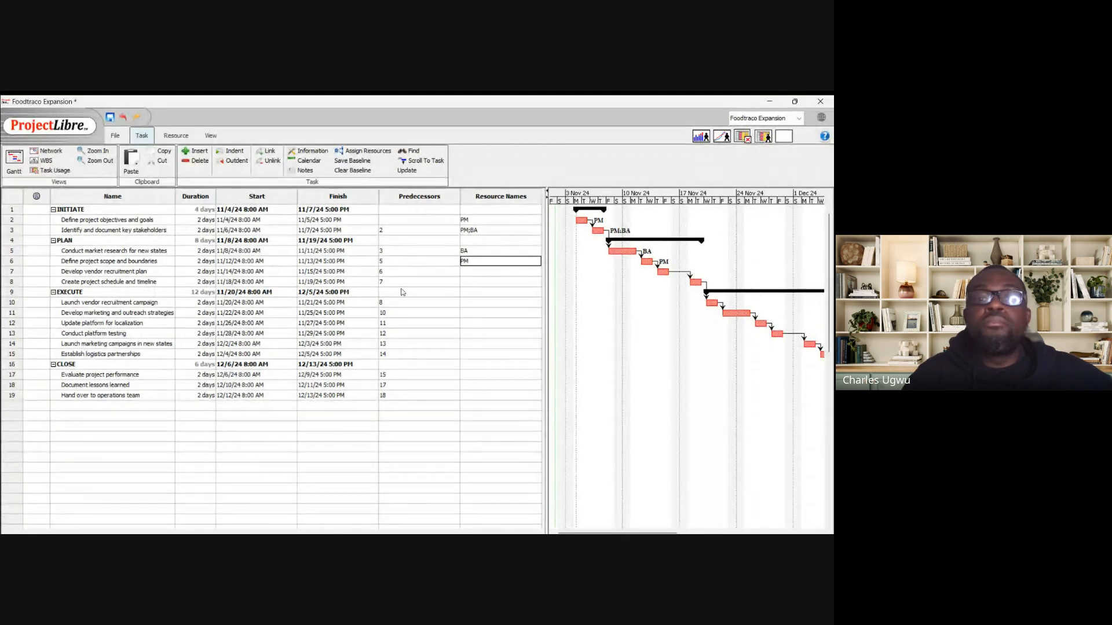
Assign the BA resource to the task Develop vendor recruitment plan
click(474, 275)
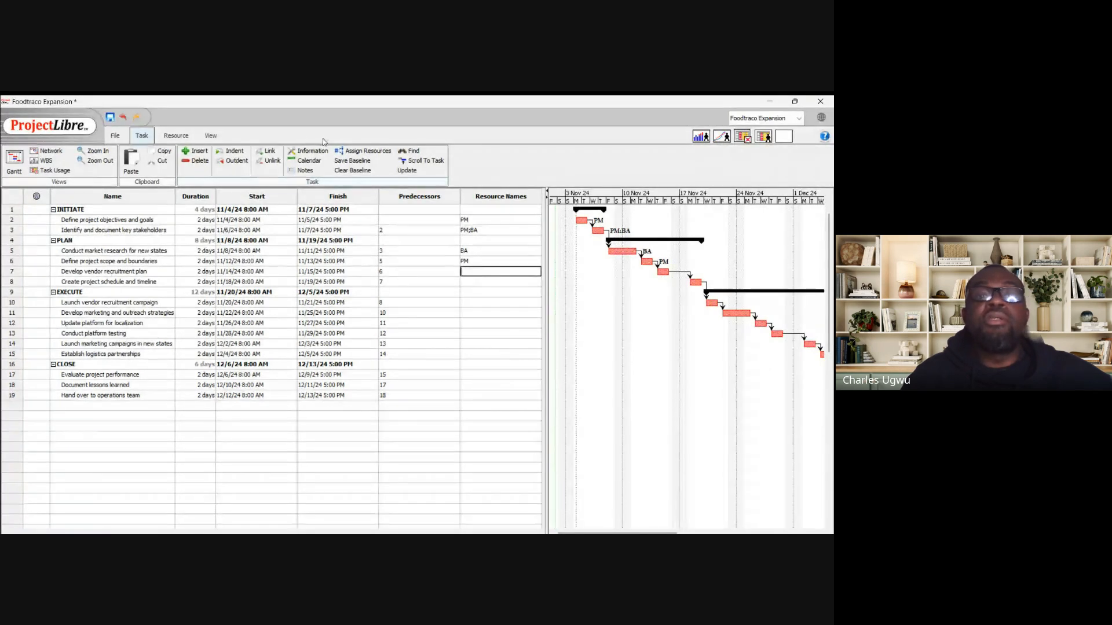
click(364, 152)
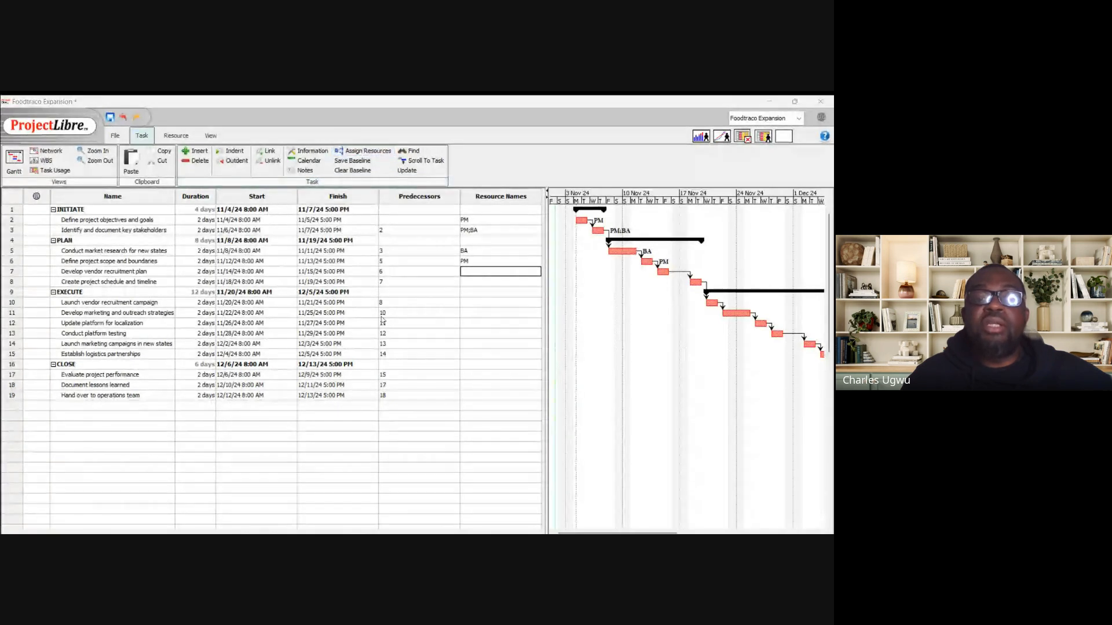
click(495, 343)
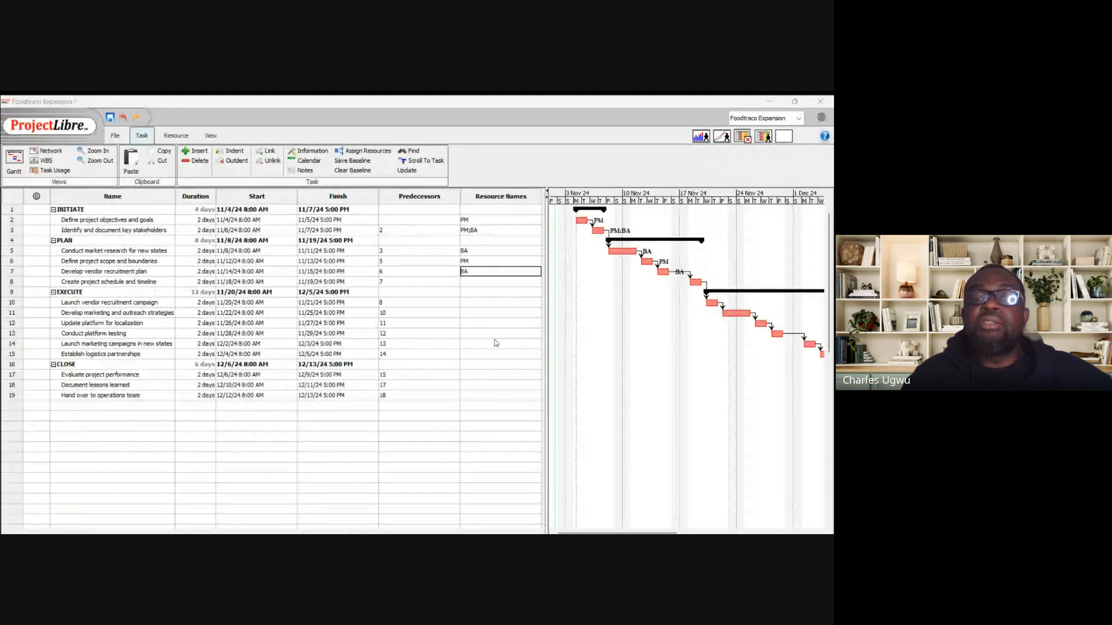
click(516, 271)
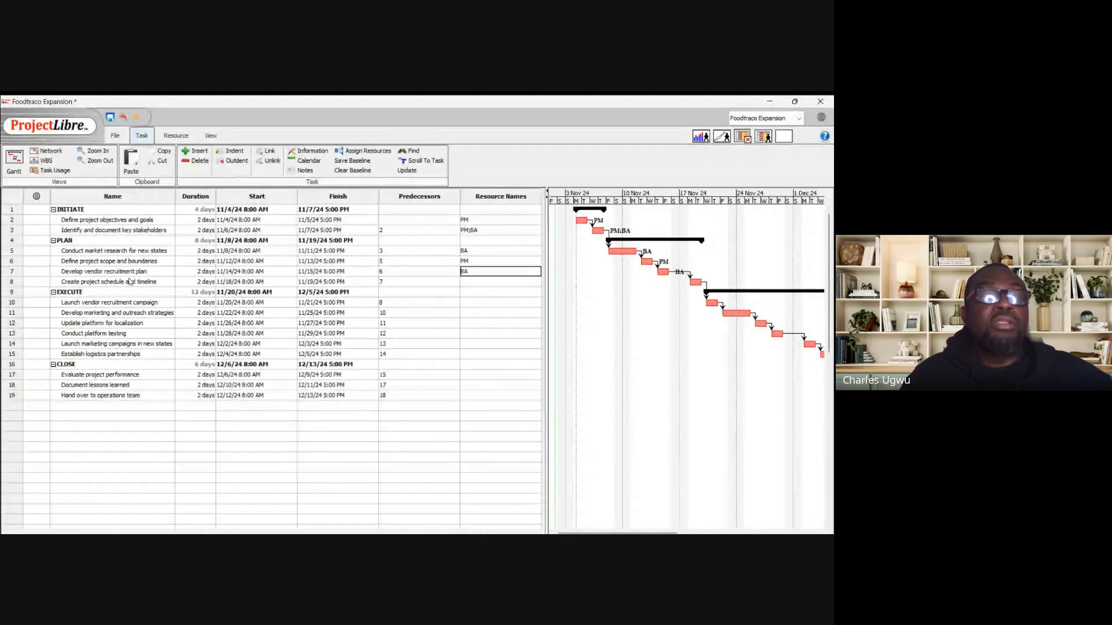
Assign the PM resource to the task Create project schedule and timeline
click(470, 281)
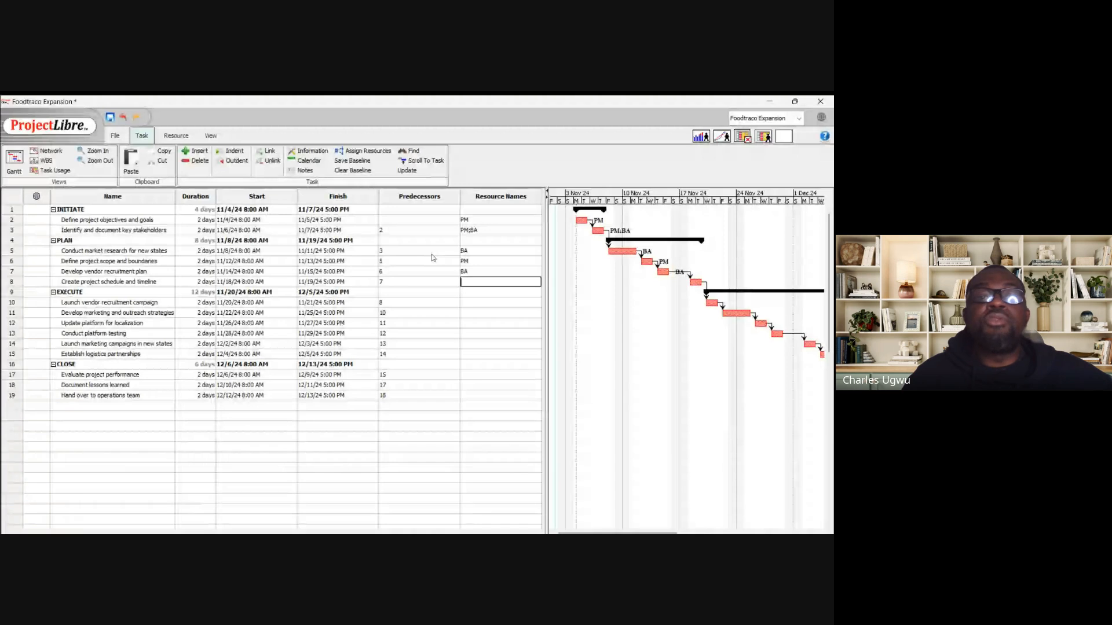
click(364, 154)
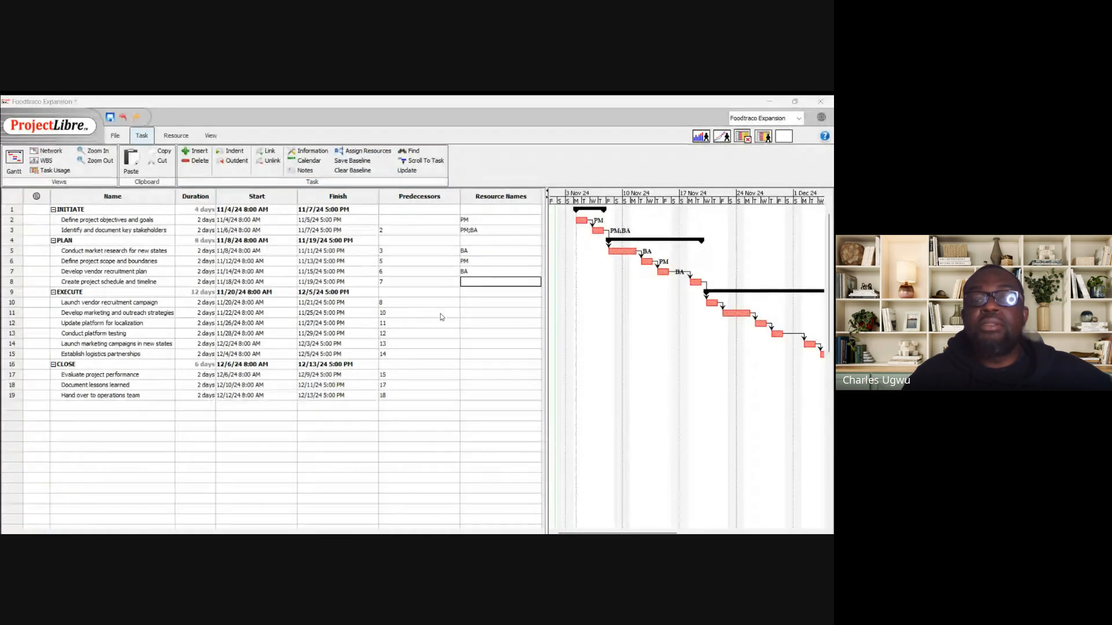
click(499, 346)
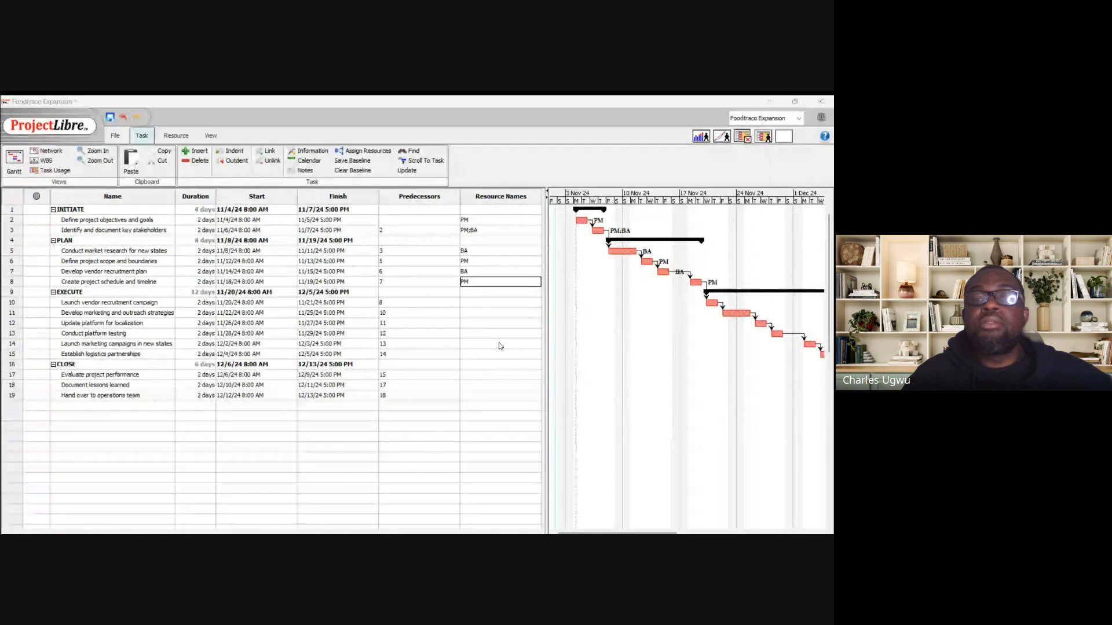
click(514, 273)
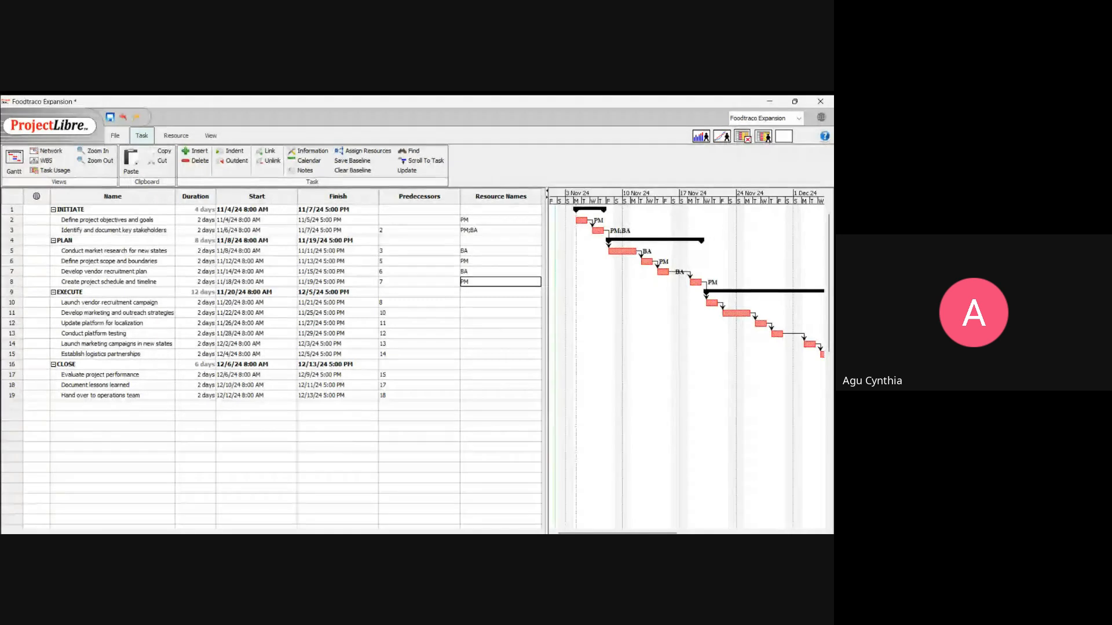
click(436, 543)
click(436, 501)
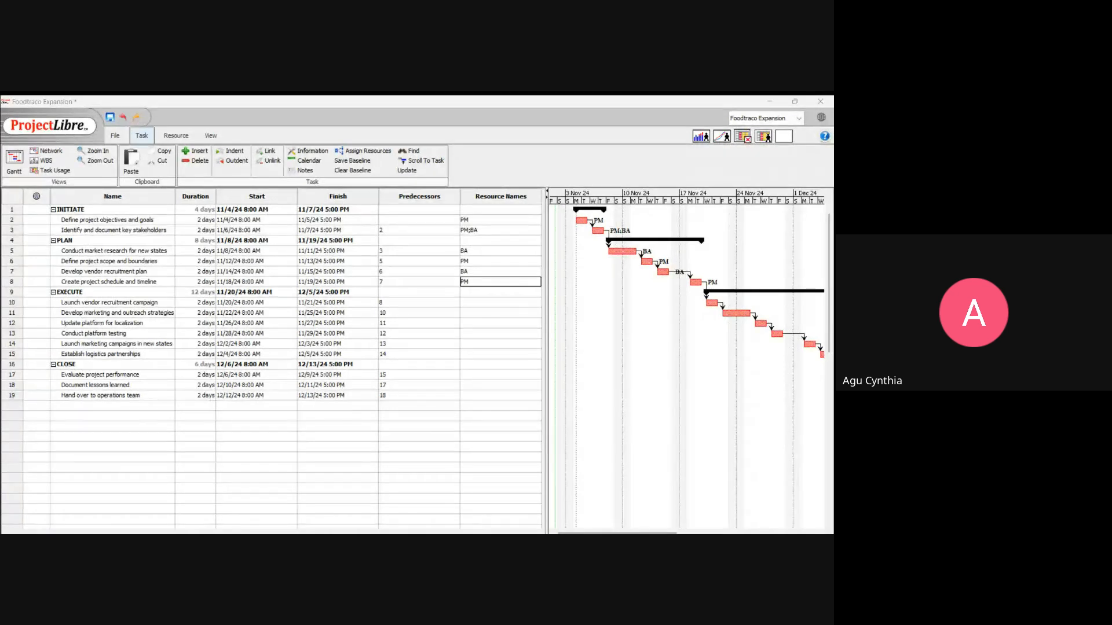
click(532, 508)
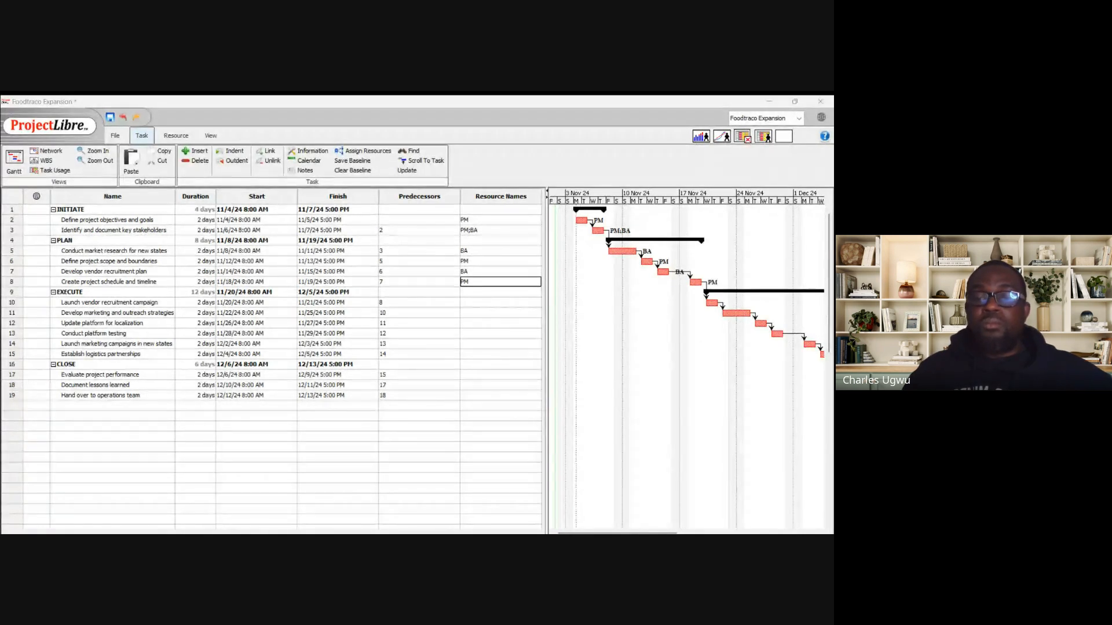
click(552, 502)
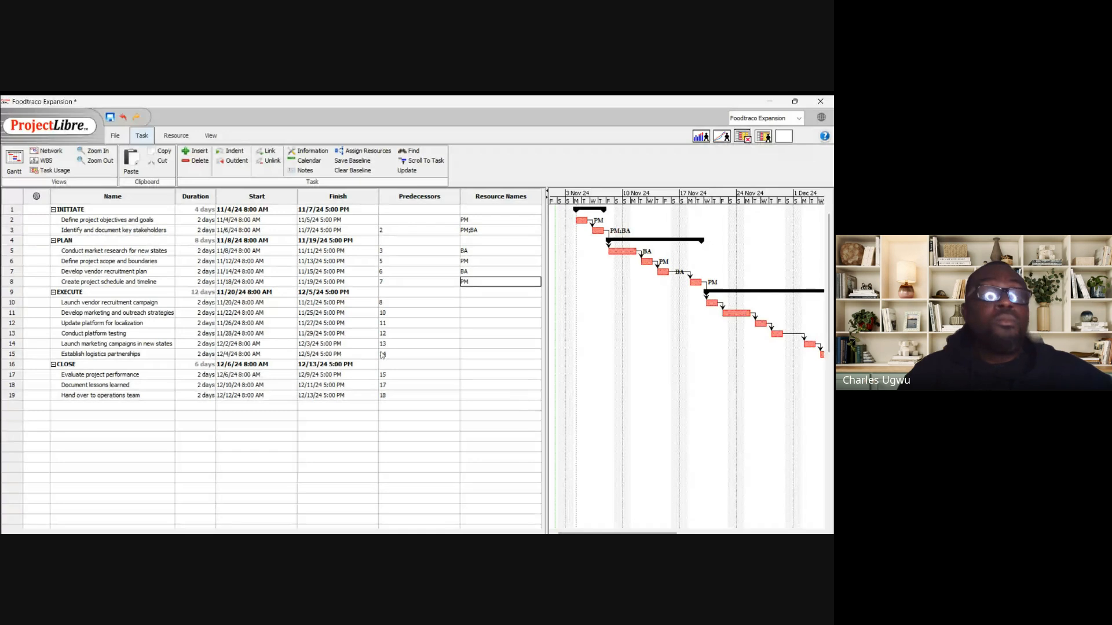
Assign the BA resource to the task Launch vendor recruitment campaign
click(473, 302)
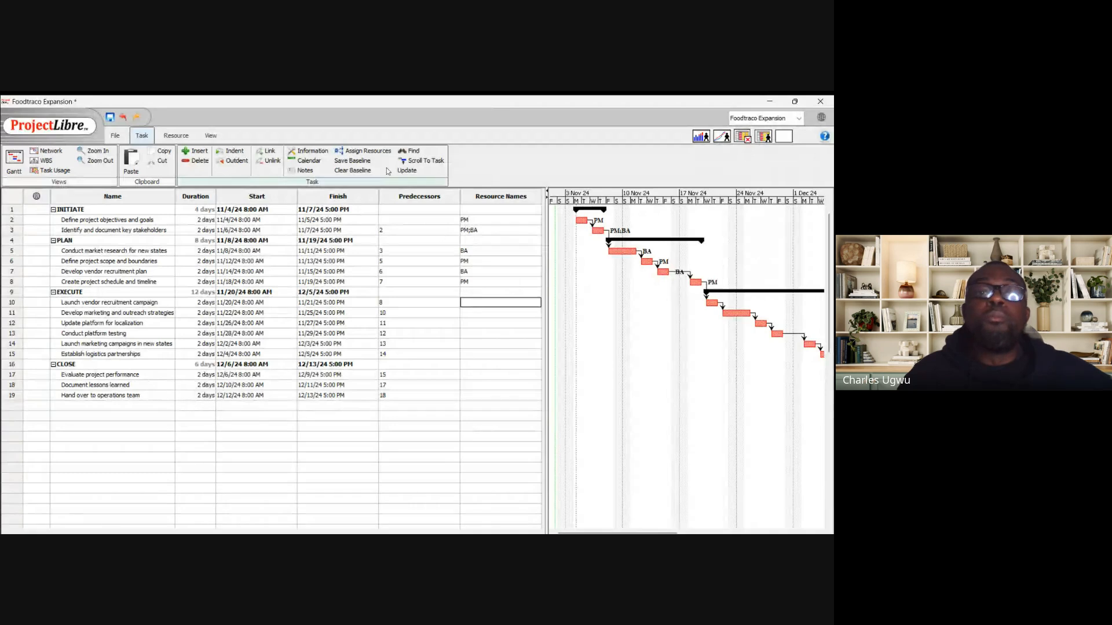
click(351, 153)
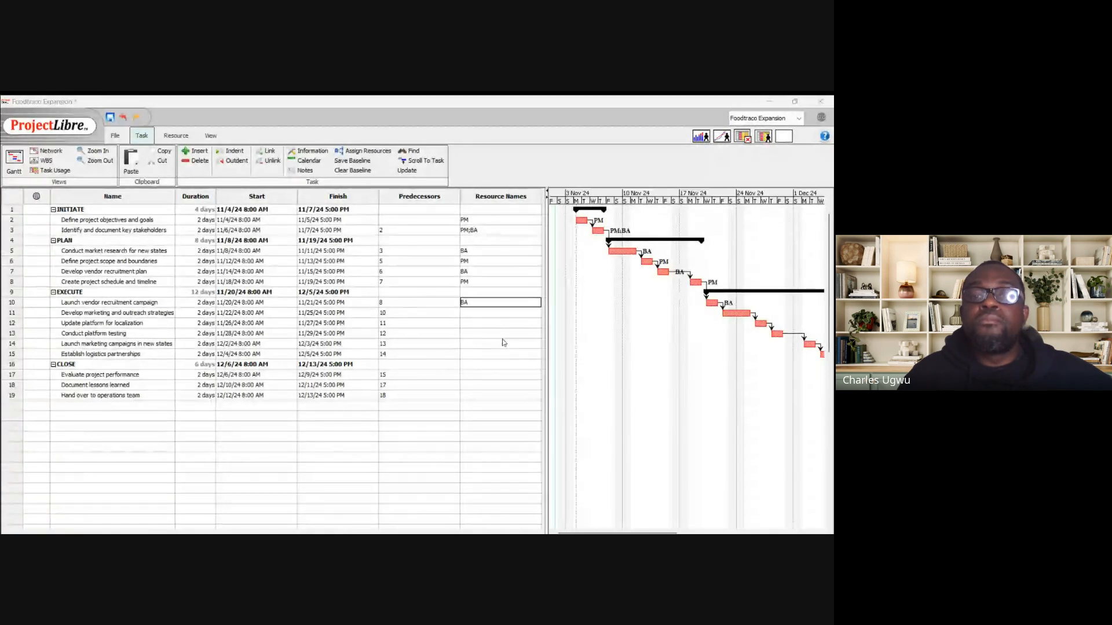
click(515, 272)
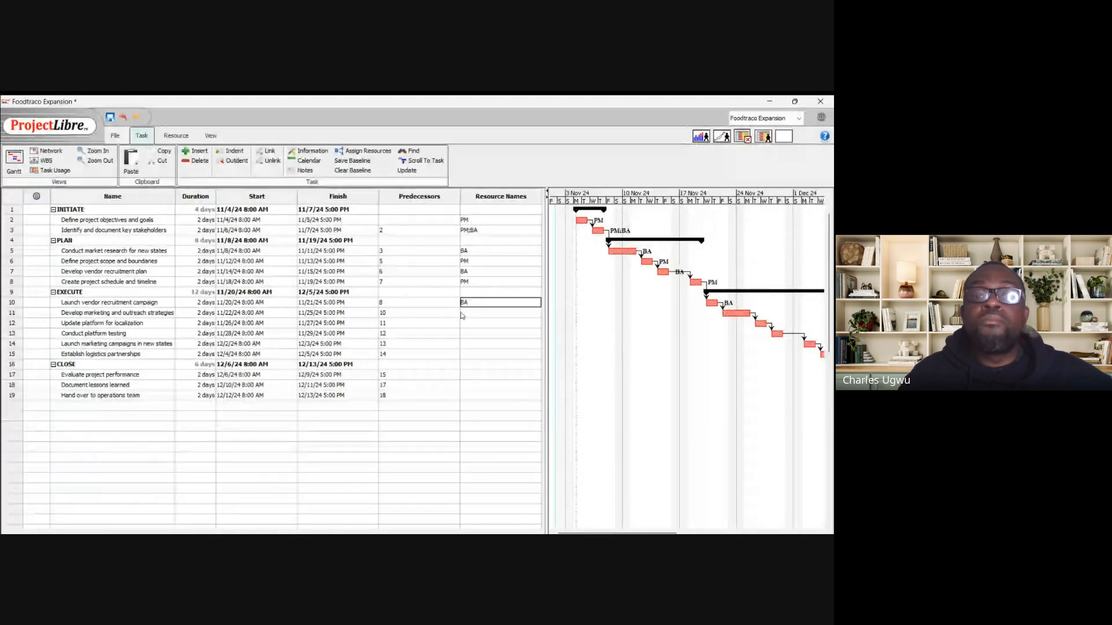
Assign the PM resource to the task Develop marketing and outreach strategies
key(Return)
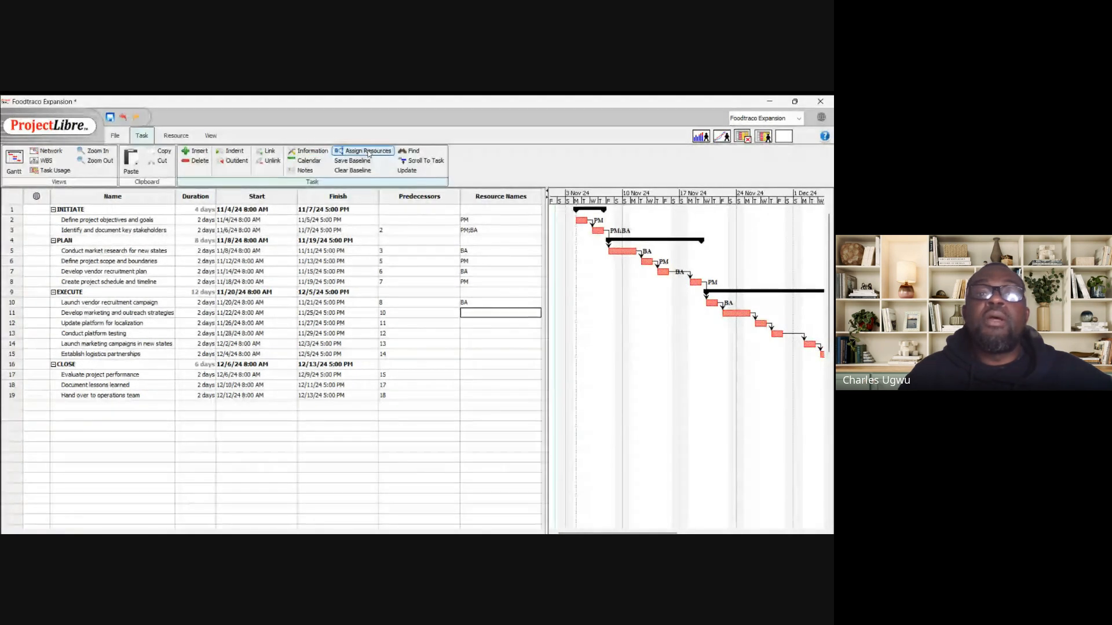
click(368, 152)
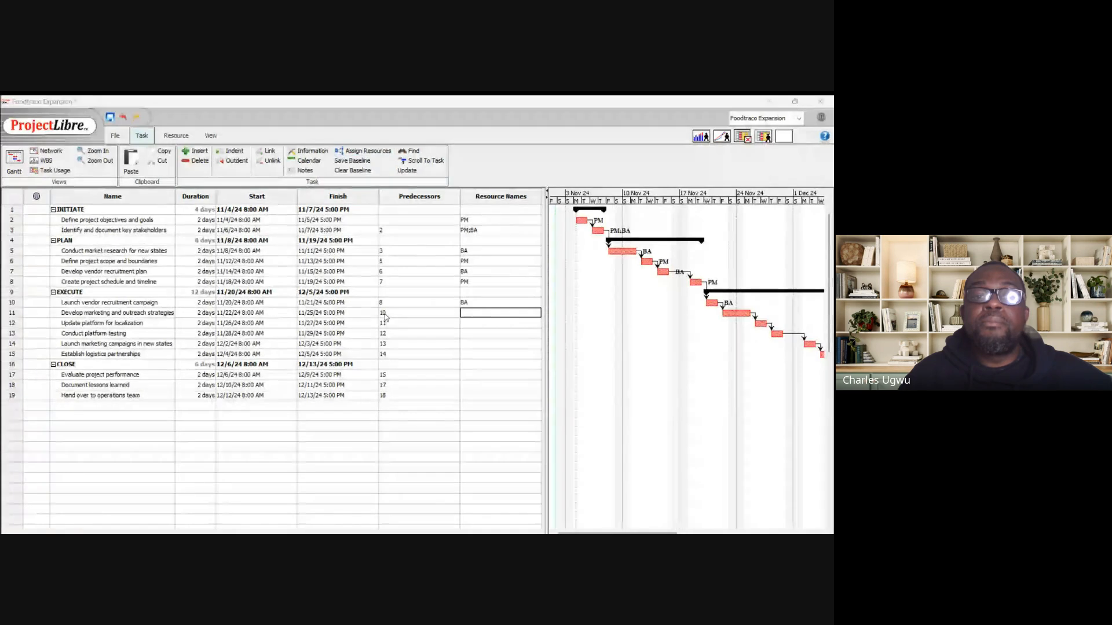
click(490, 342)
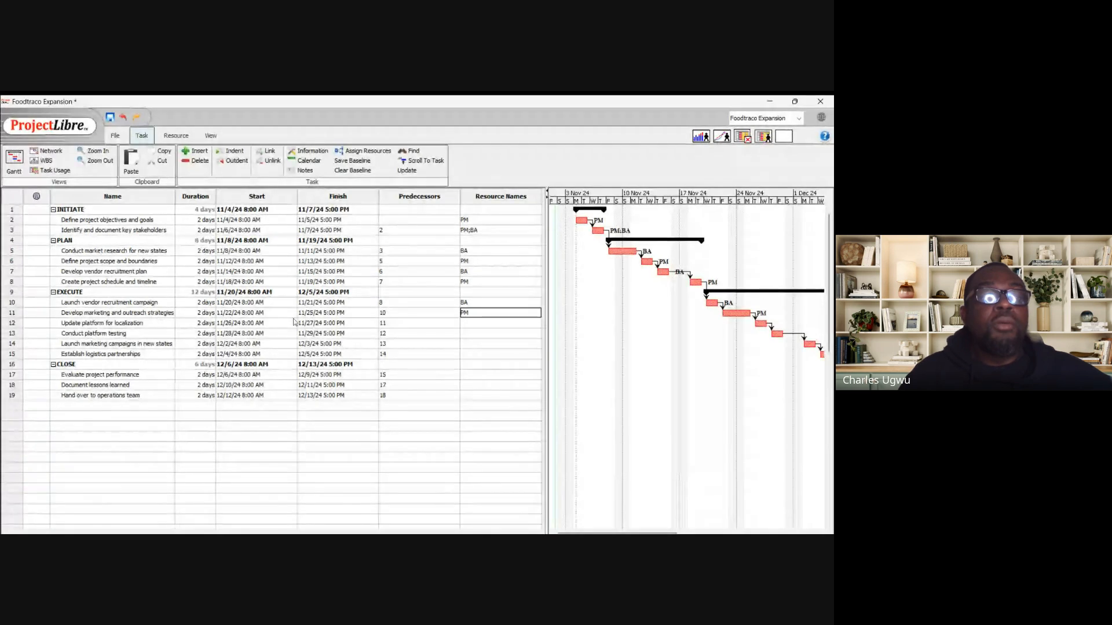
Assign the PM resource to the task Update platform for localization
click(475, 326)
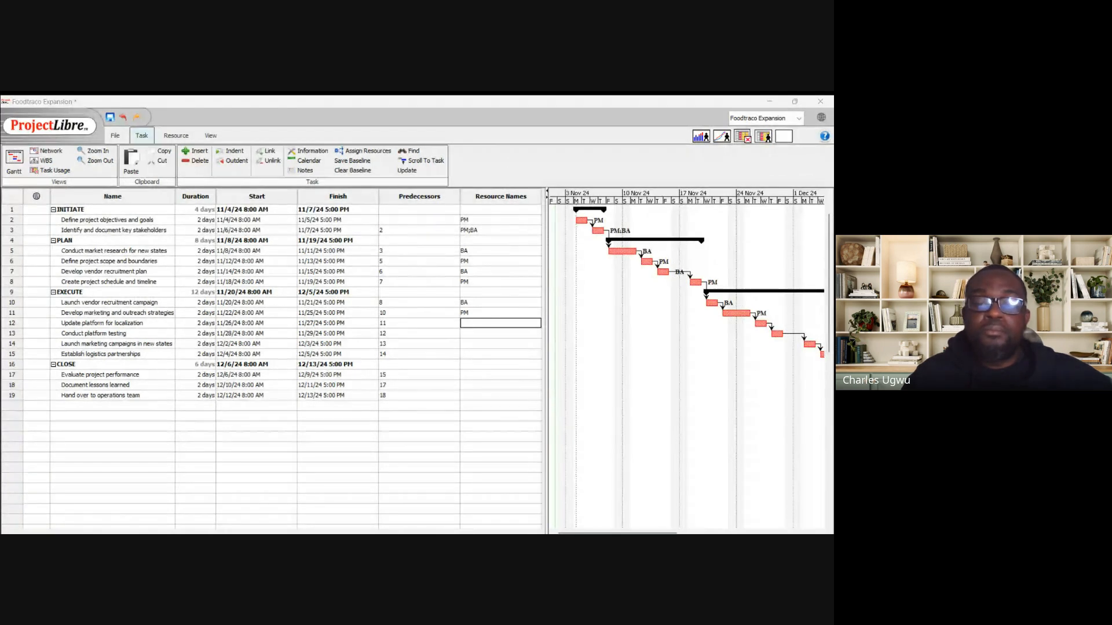
click(553, 497)
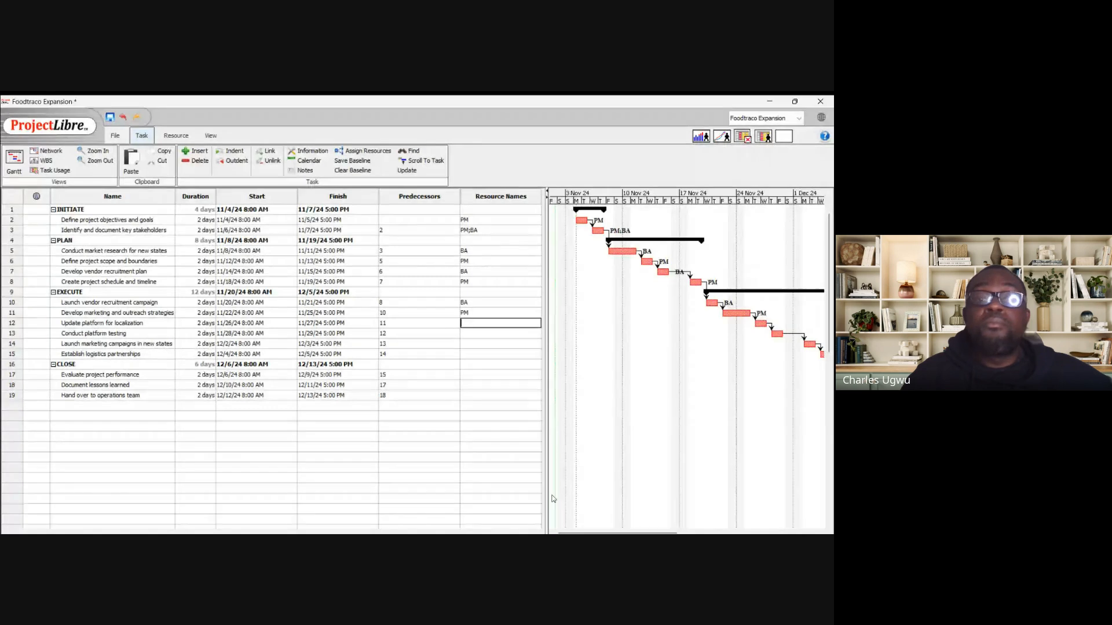
click(365, 152)
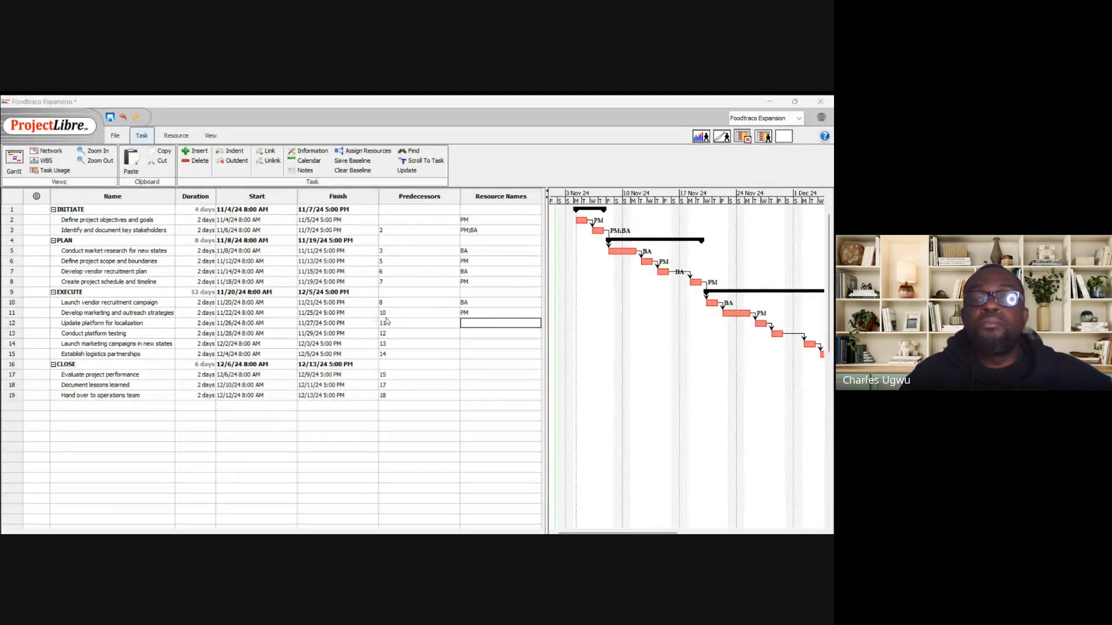
click(495, 343)
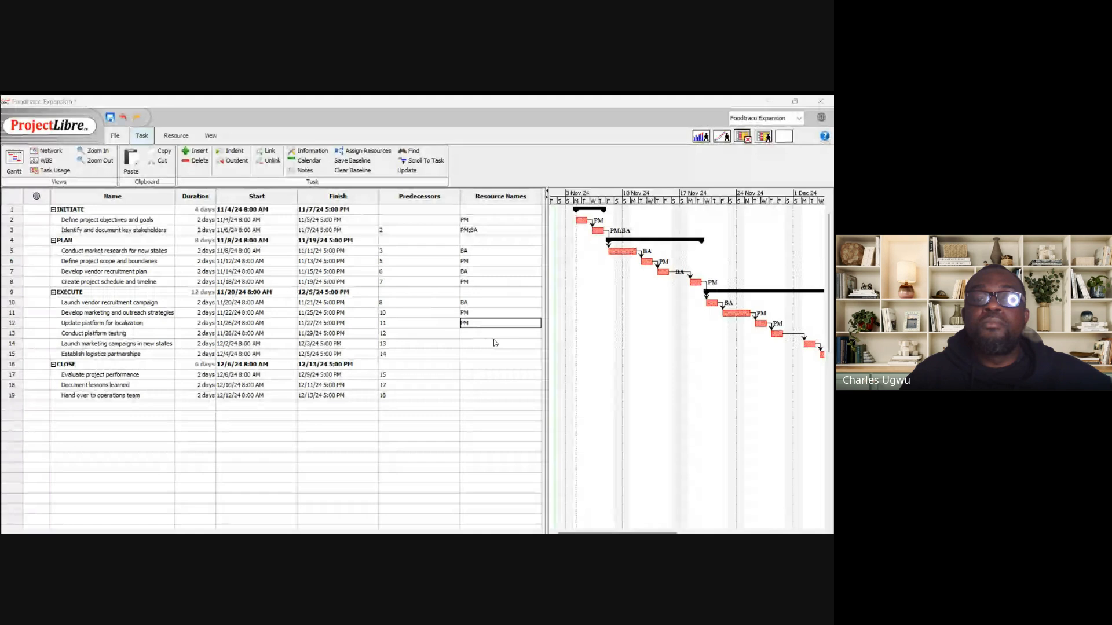
click(513, 275)
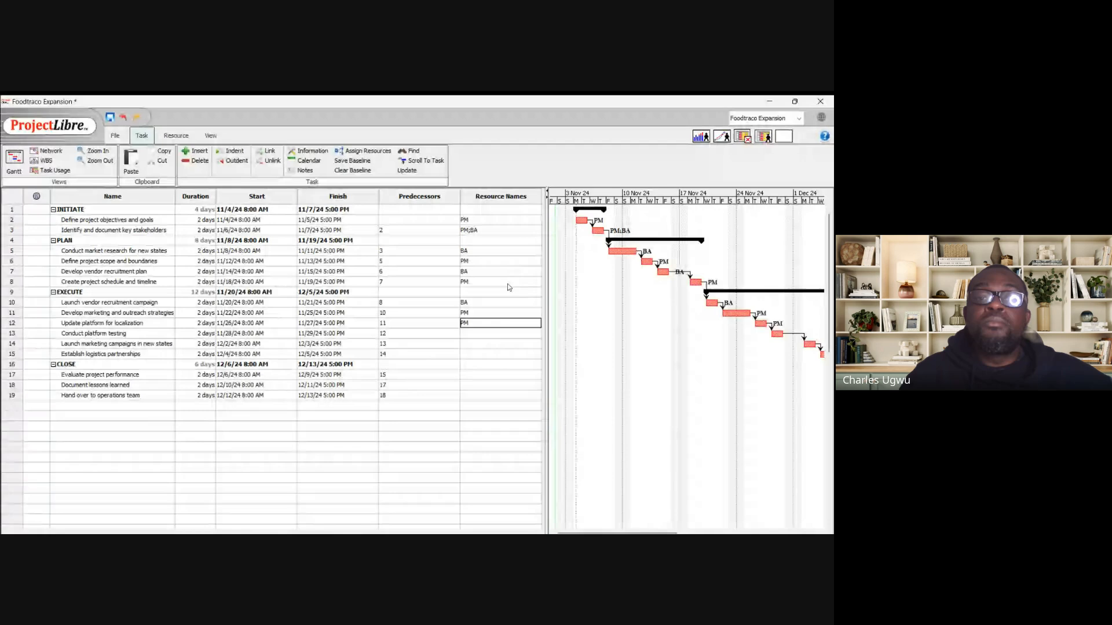
Assign the BA resource to the task Conduct platform testing
click(482, 336)
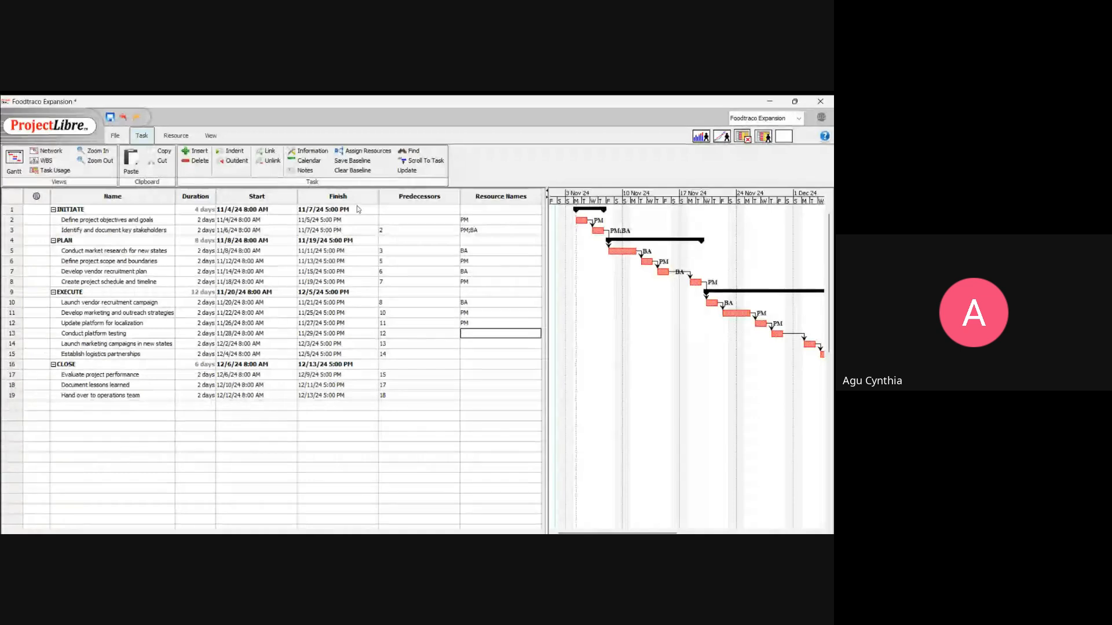
click(367, 152)
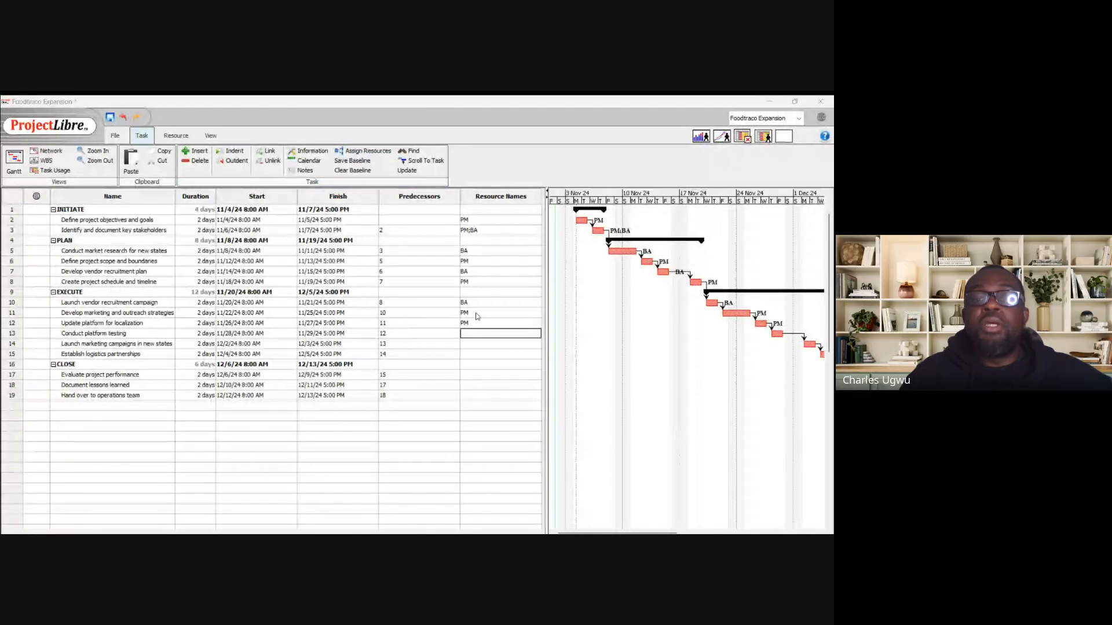
click(493, 344)
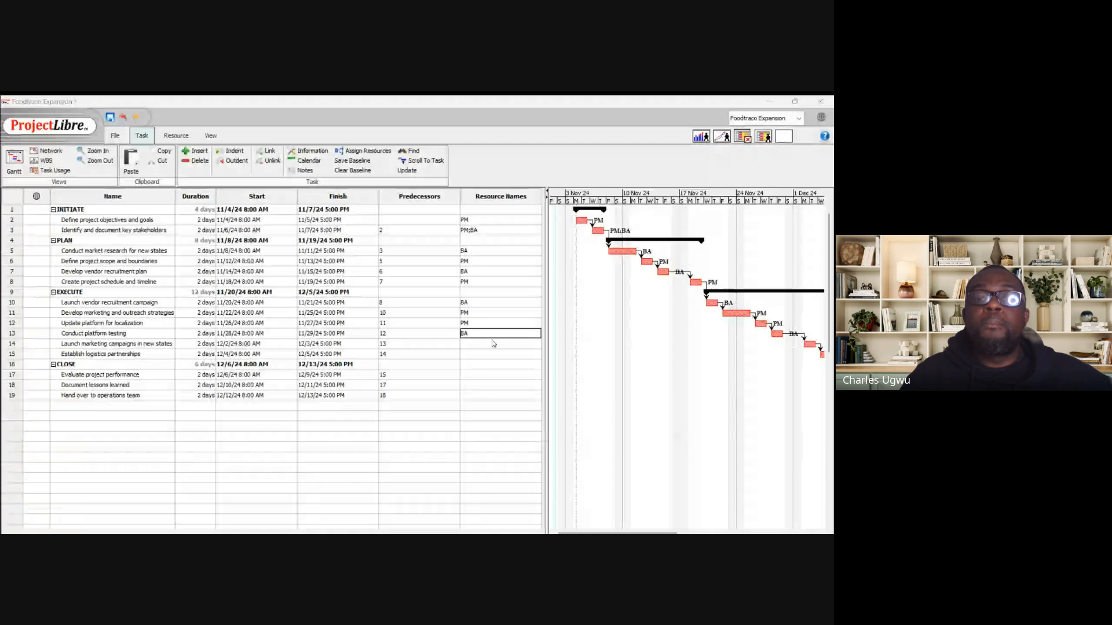
click(515, 272)
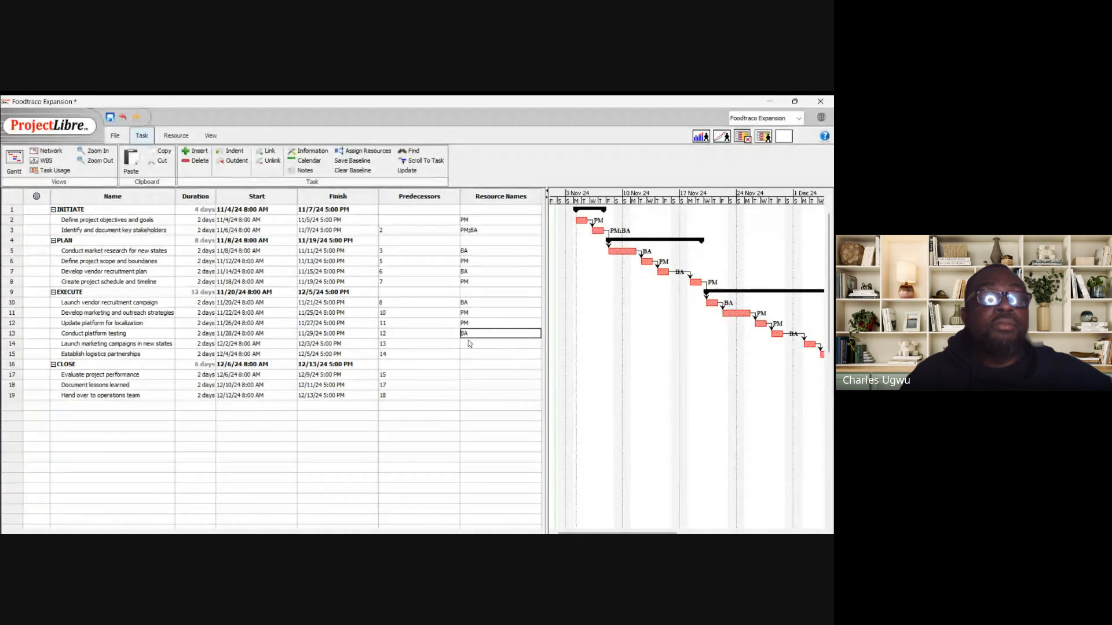
Assign the PM resource to the task Launch marketing campaigns in new states
click(490, 344)
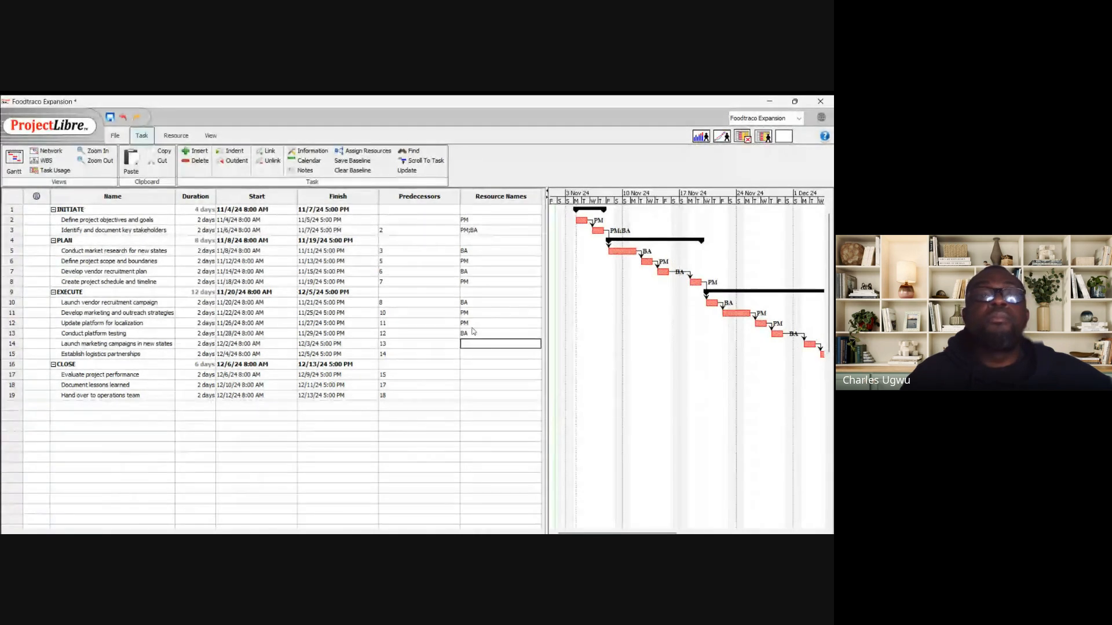
click(369, 152)
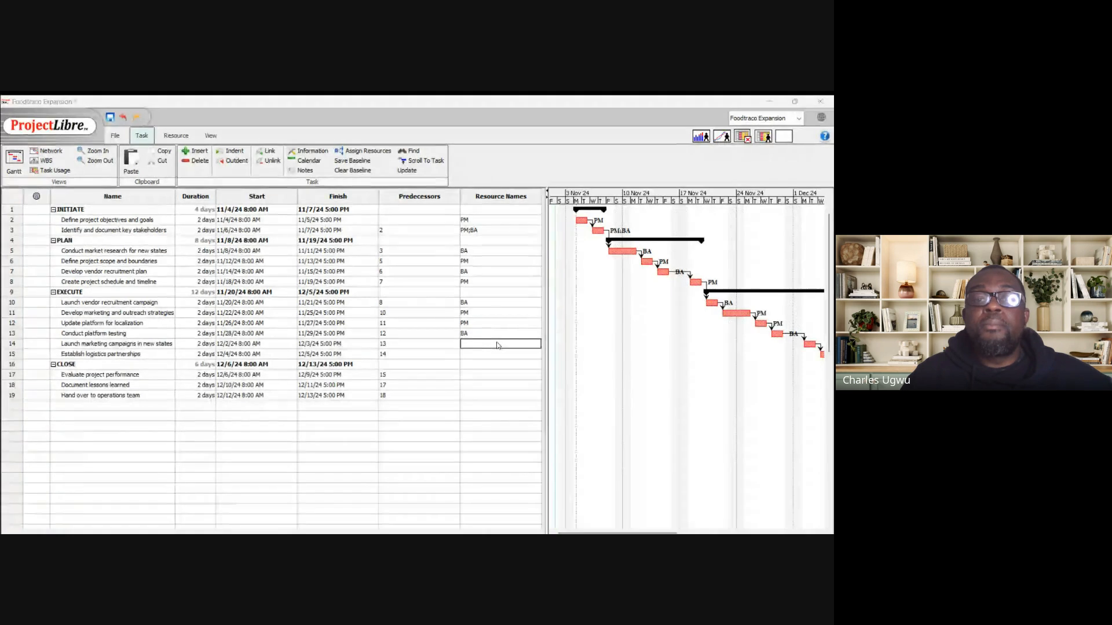
text(PM)
click(516, 303)
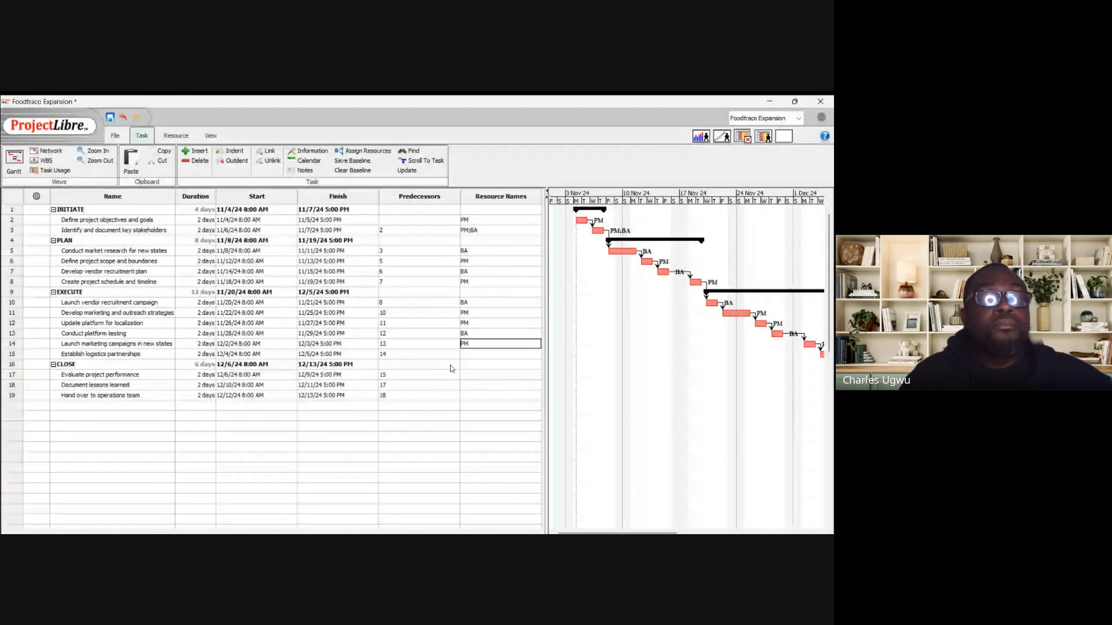
Assign the PM resource to the tasks Establish logistics partnerships and Evaluate project performance
click(488, 355)
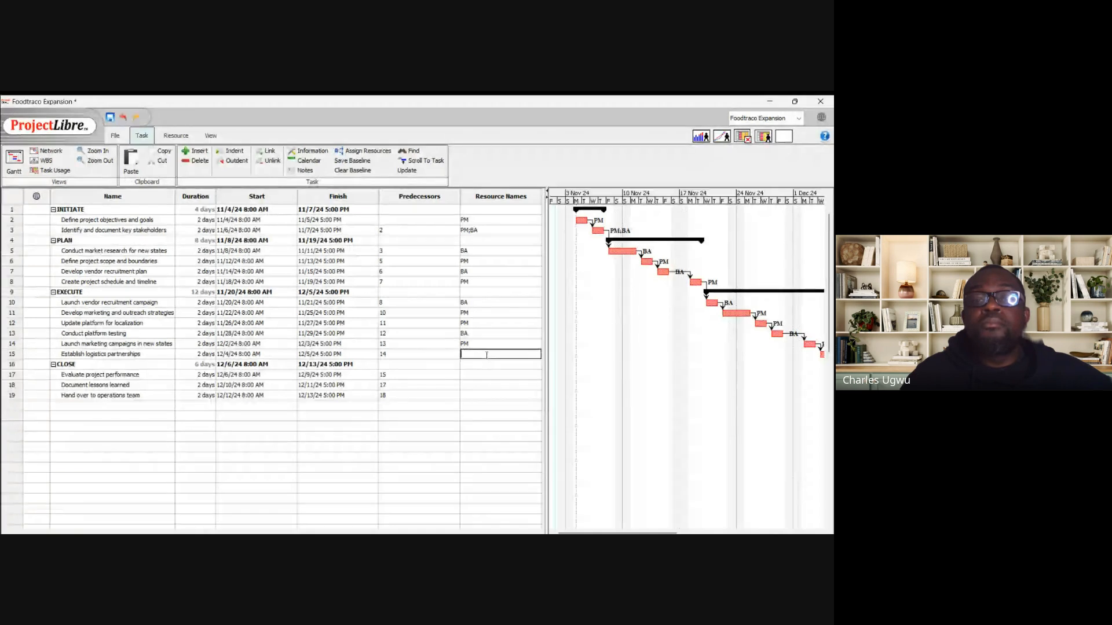
click(358, 154)
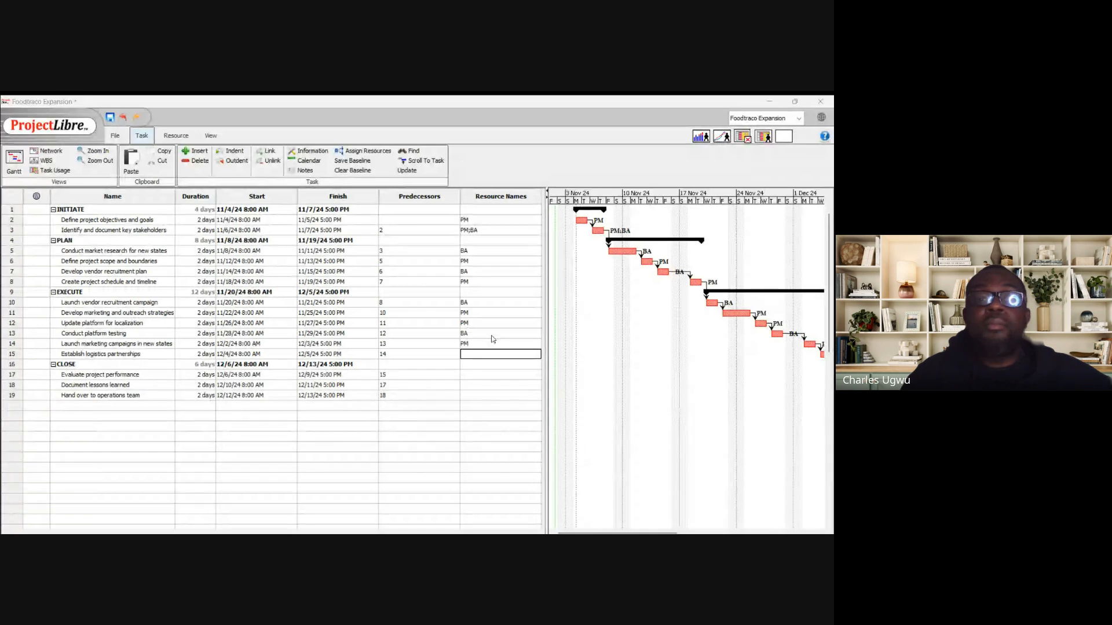
text(PM)
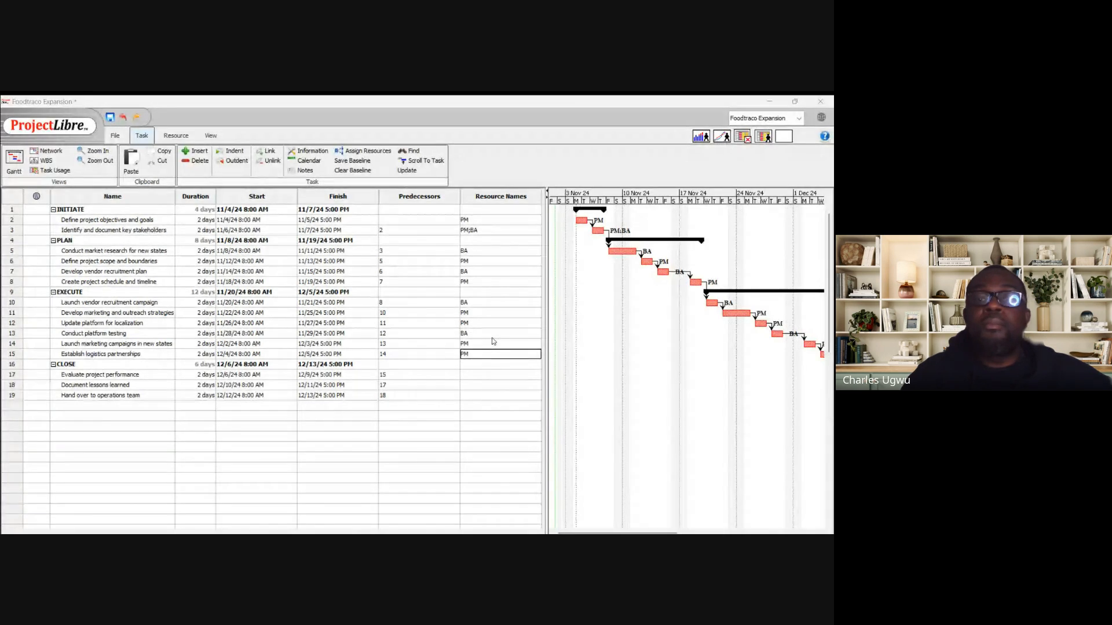
click(515, 272)
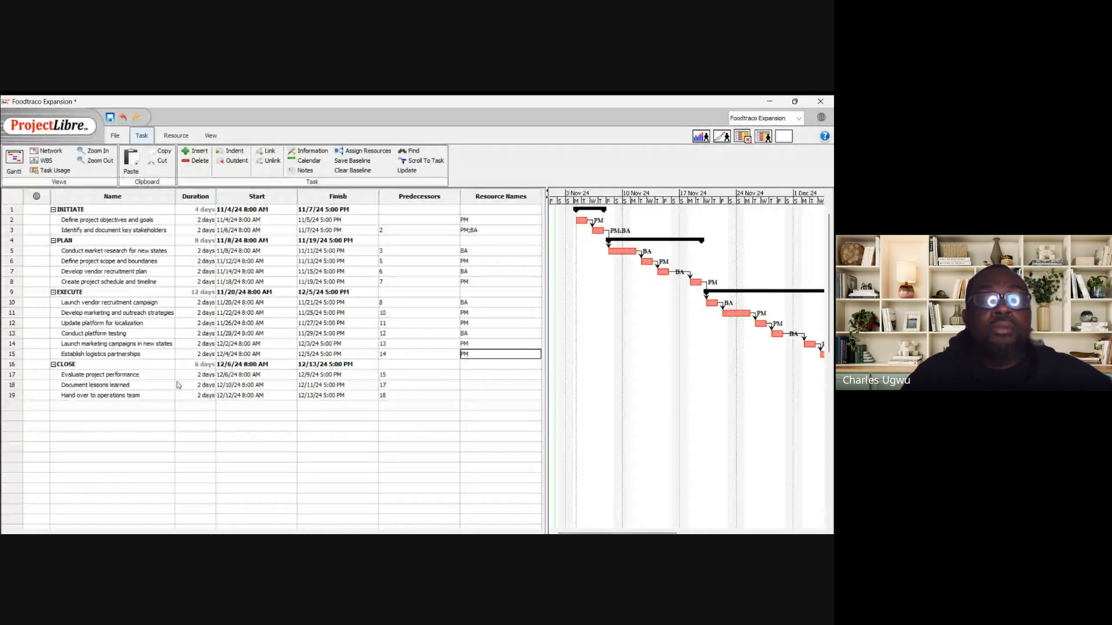
click(471, 375)
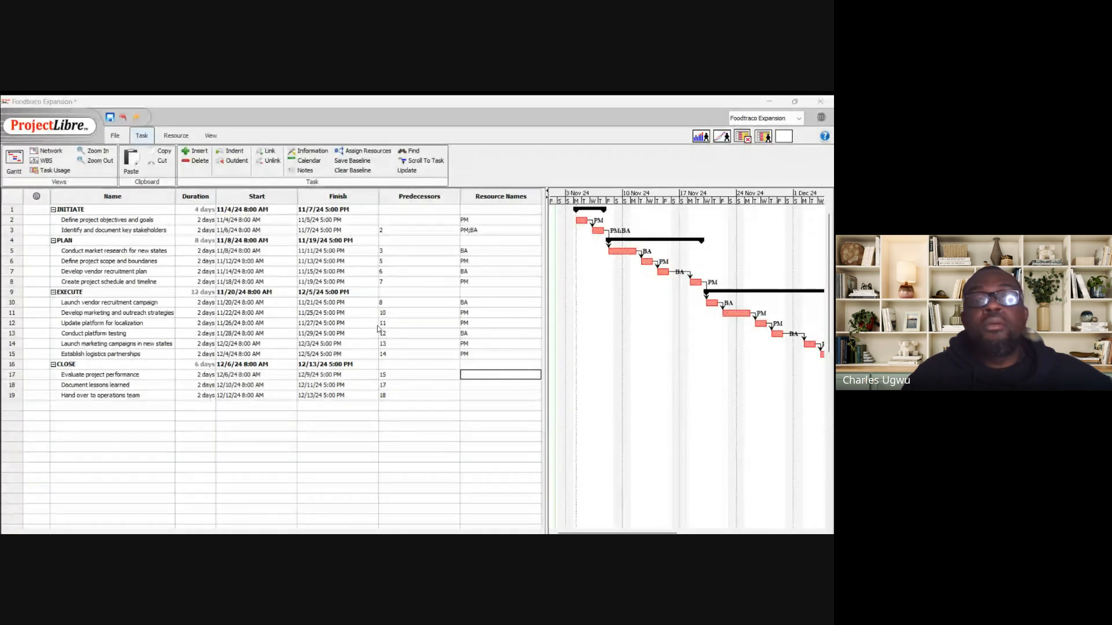
text(PM)
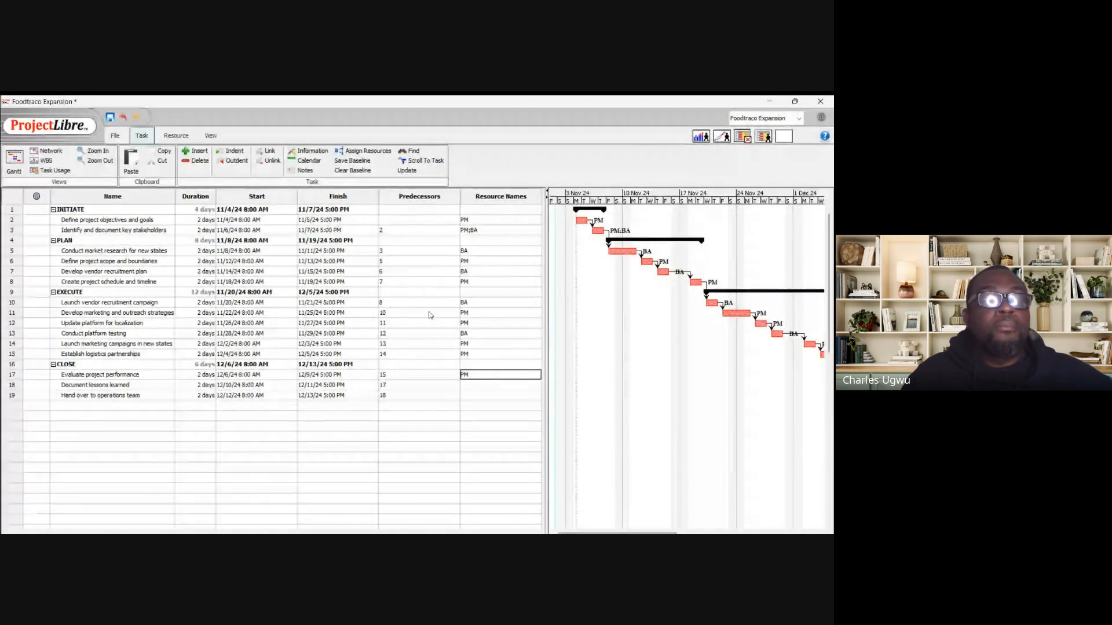
Assign PM and BA to the task Document lessons learned, and PM to Hand over to operations team
click(502, 386)
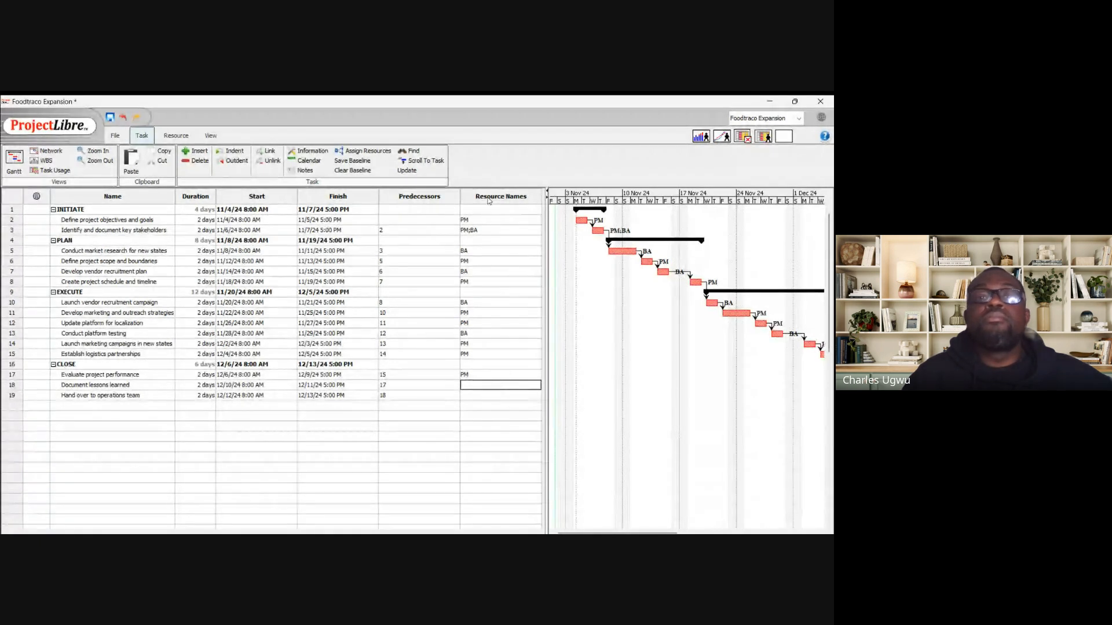
click(365, 151)
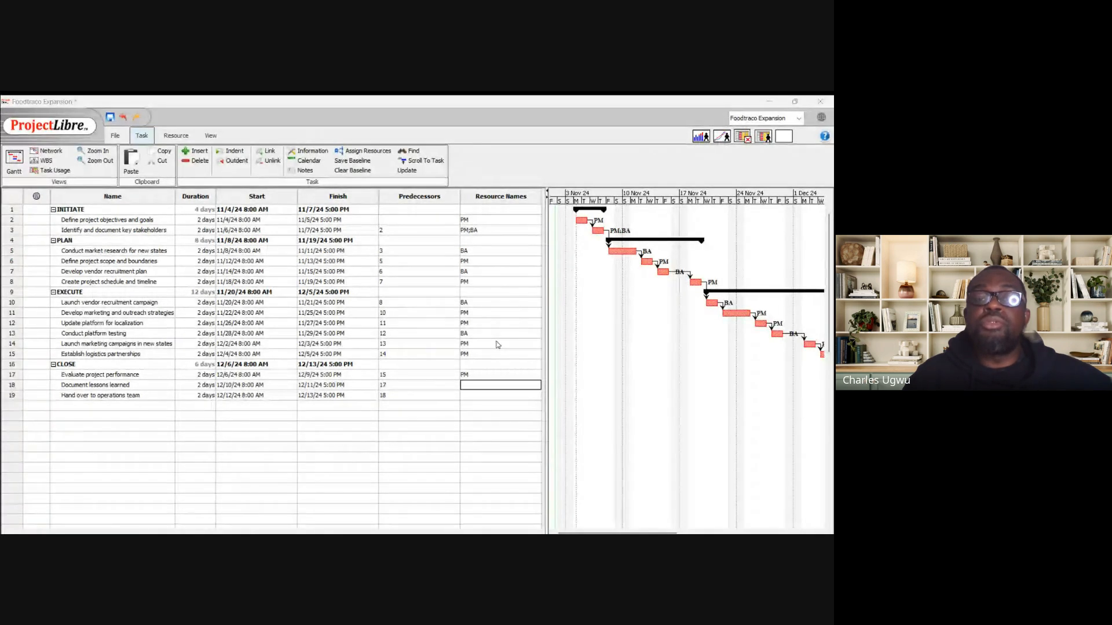
text(PM;BA)
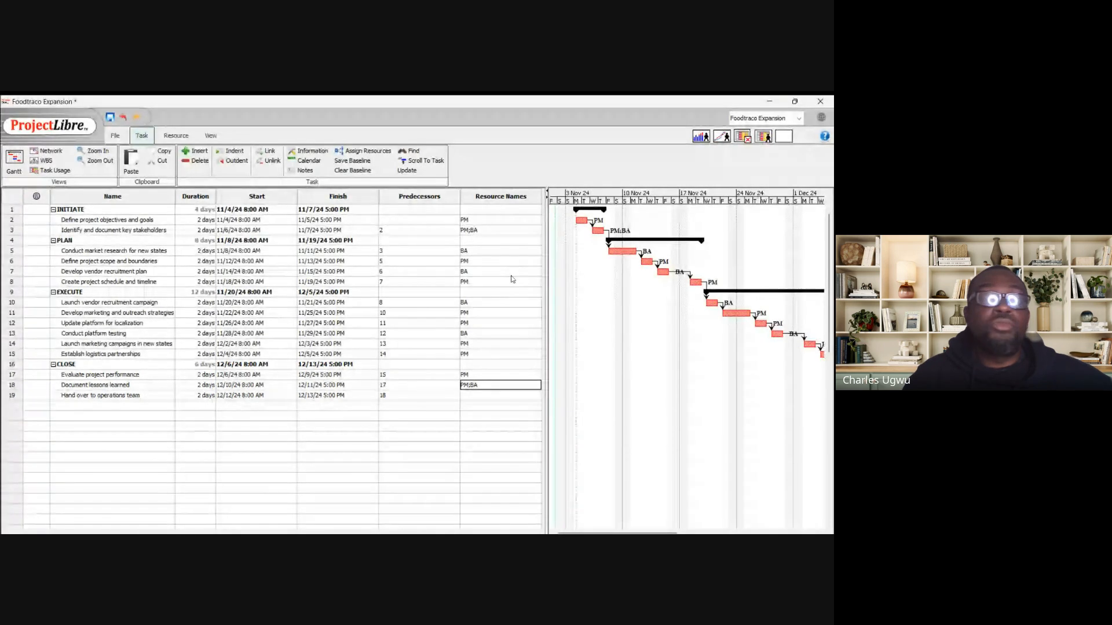
click(483, 395)
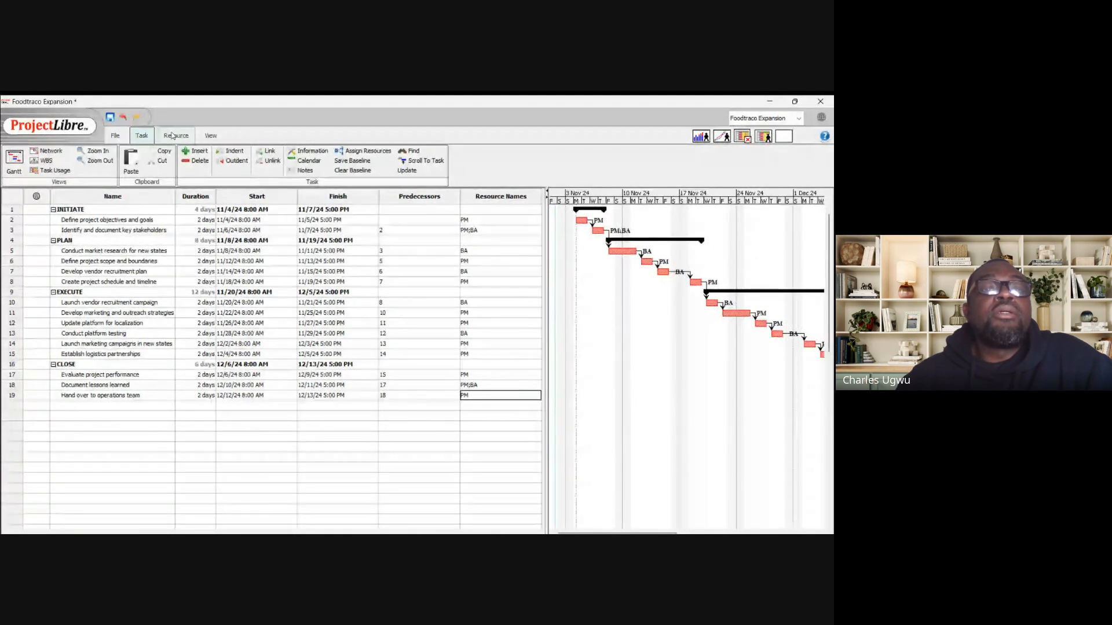
Examine the assigned work hours in the Resource Usage view and each resource's cost in the RBS view
click(172, 136)
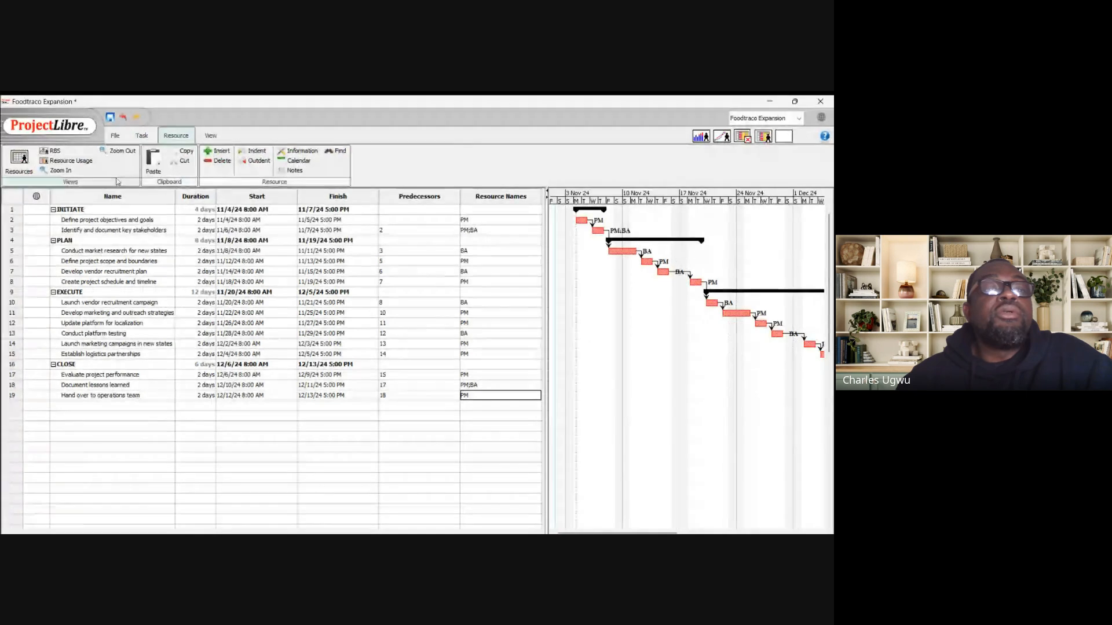
click(67, 161)
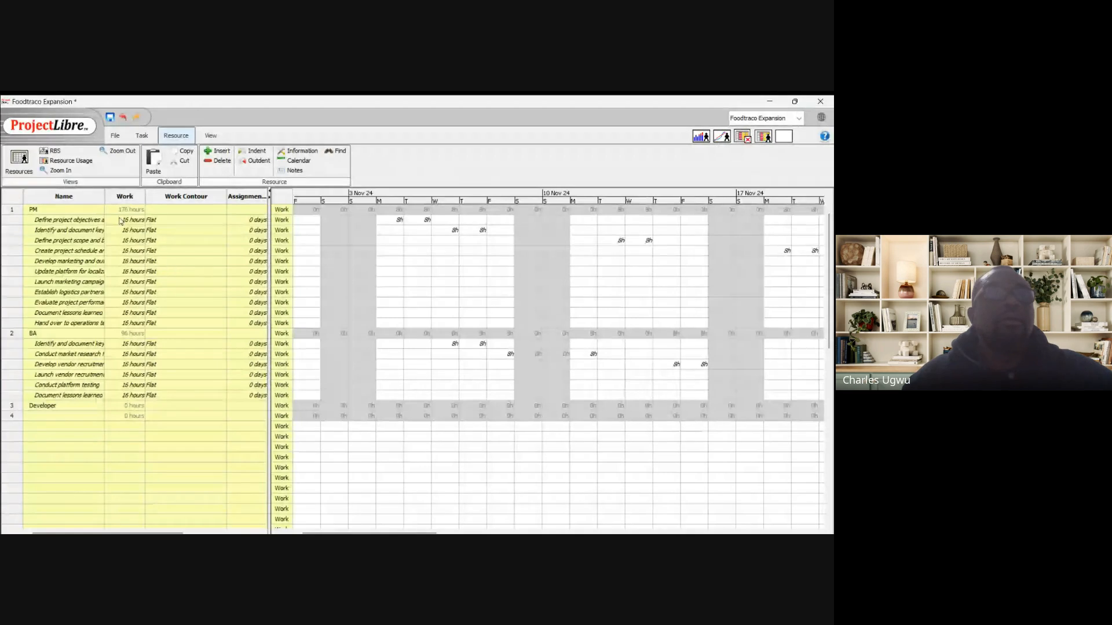
click(53, 152)
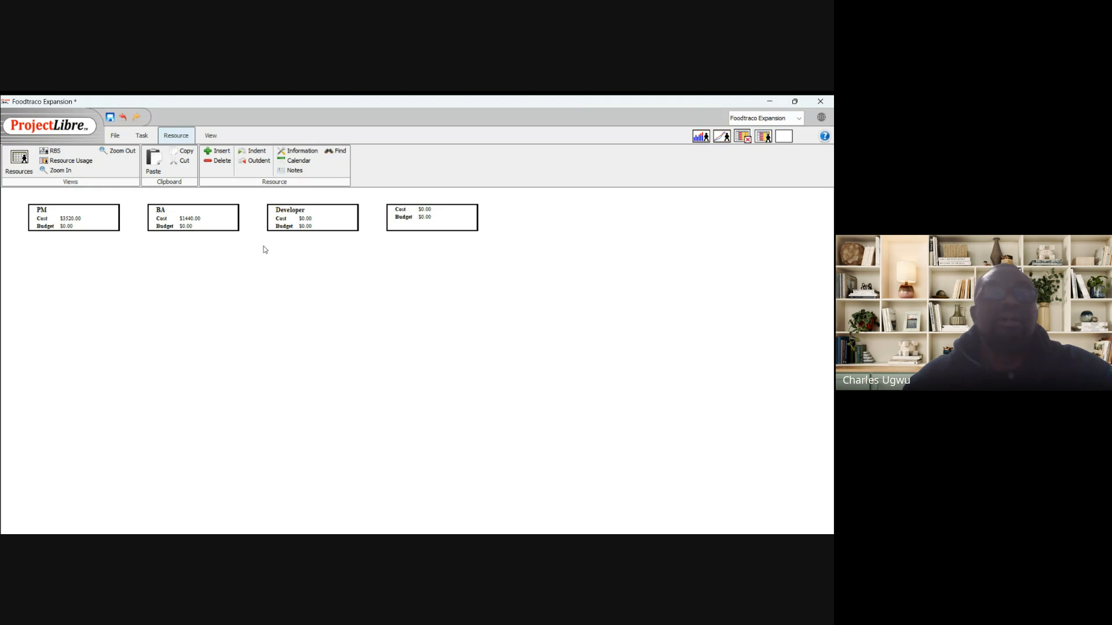
Examine the costs of all phases and their tasks in the work breakdown structure, from INITIATE through CLOSE
click(142, 136)
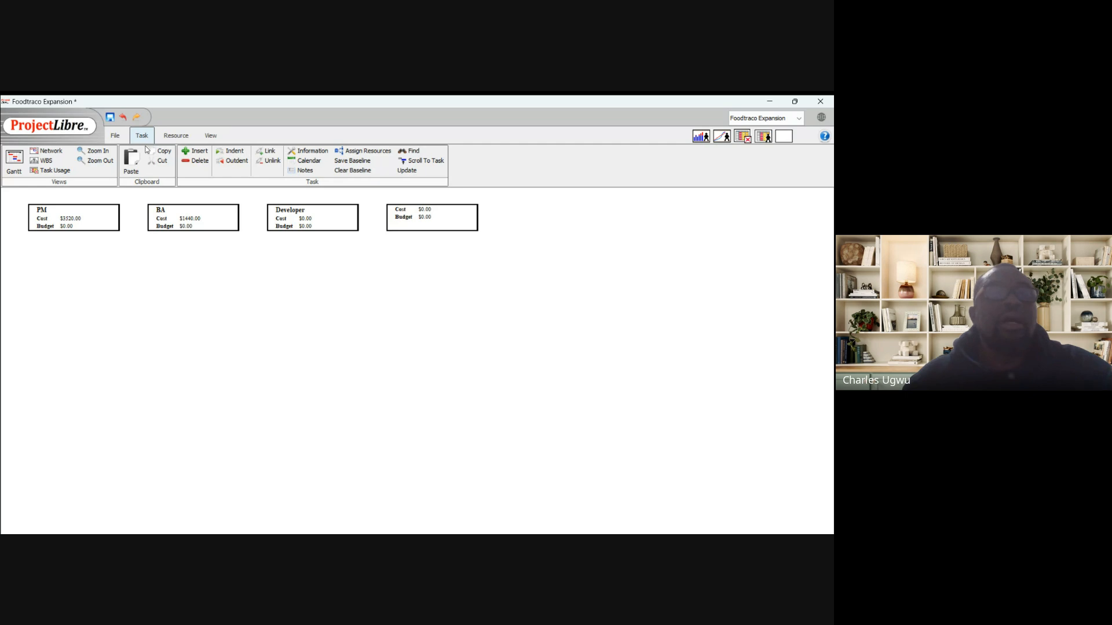
click(13, 160)
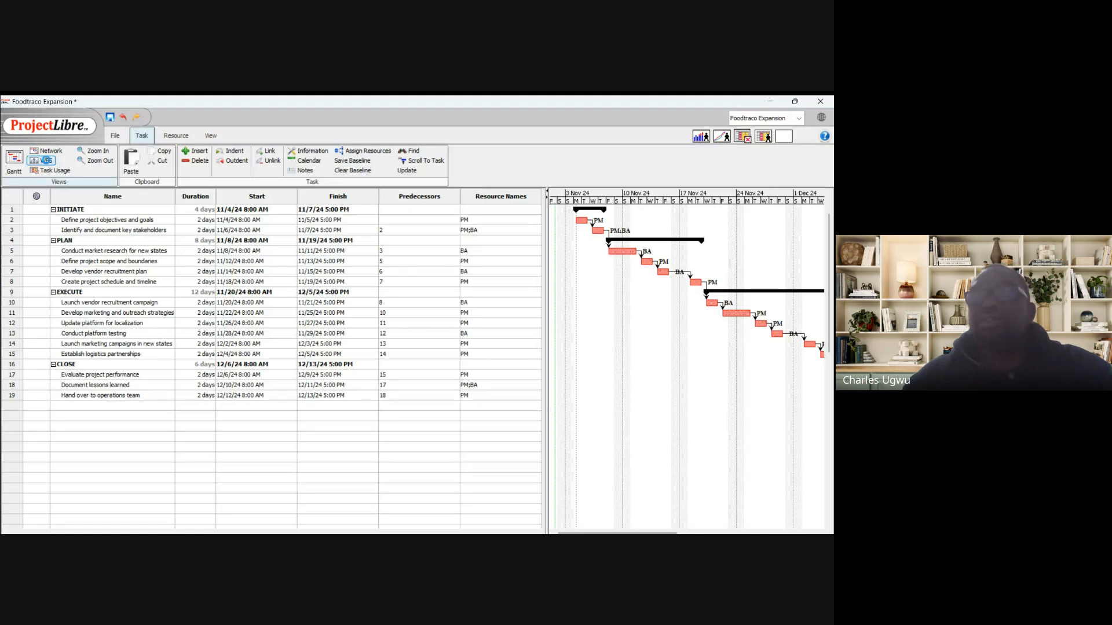
click(45, 161)
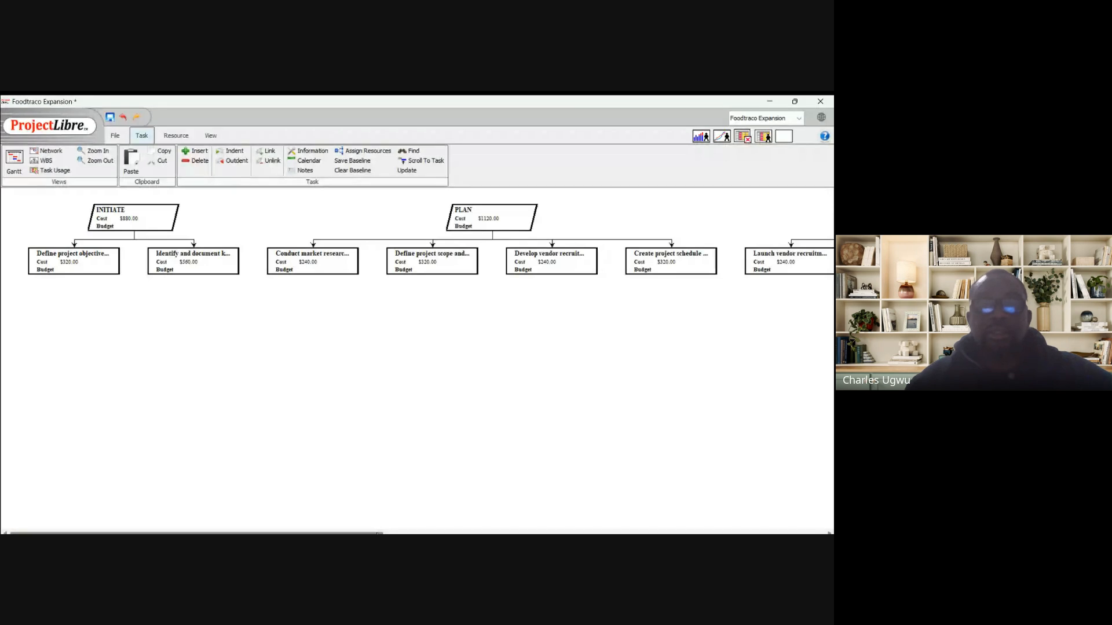
drag(383, 528, 637, 526)
drag(703, 530, 833, 522)
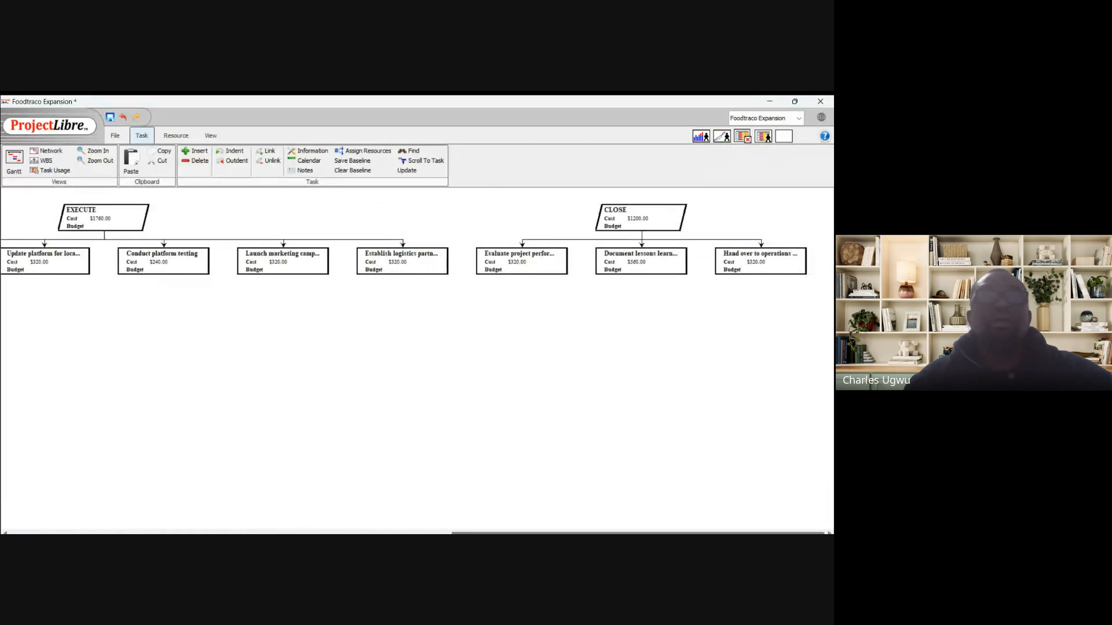
drag(830, 517, 289, 401)
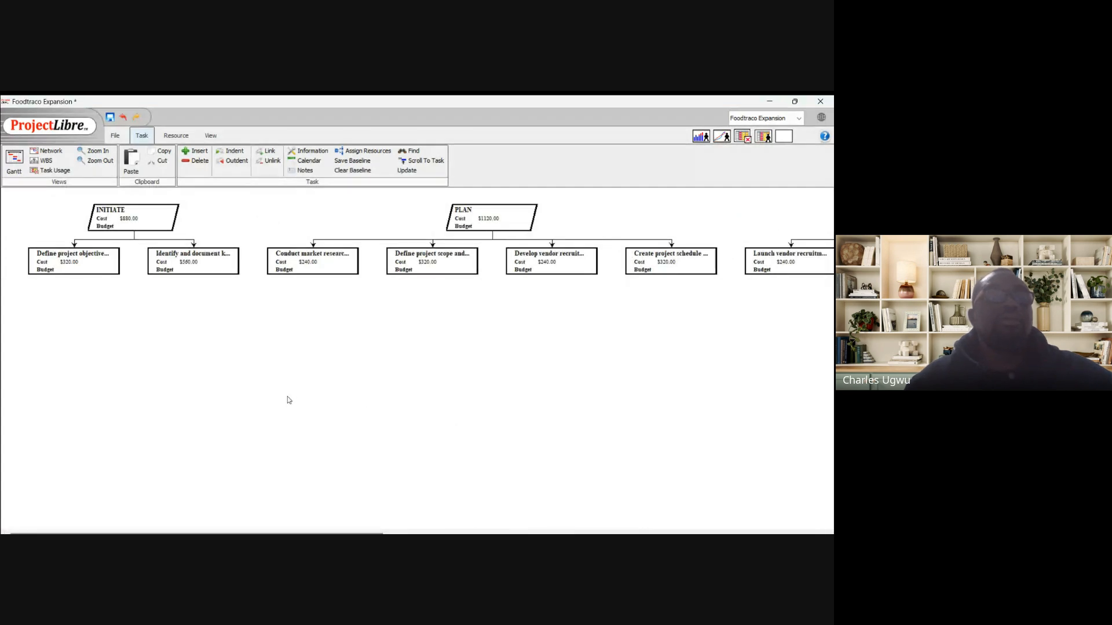
Examine the work hours in Task Usage and the task dependencies in the network diagram, and return to the Gantt view
click(54, 171)
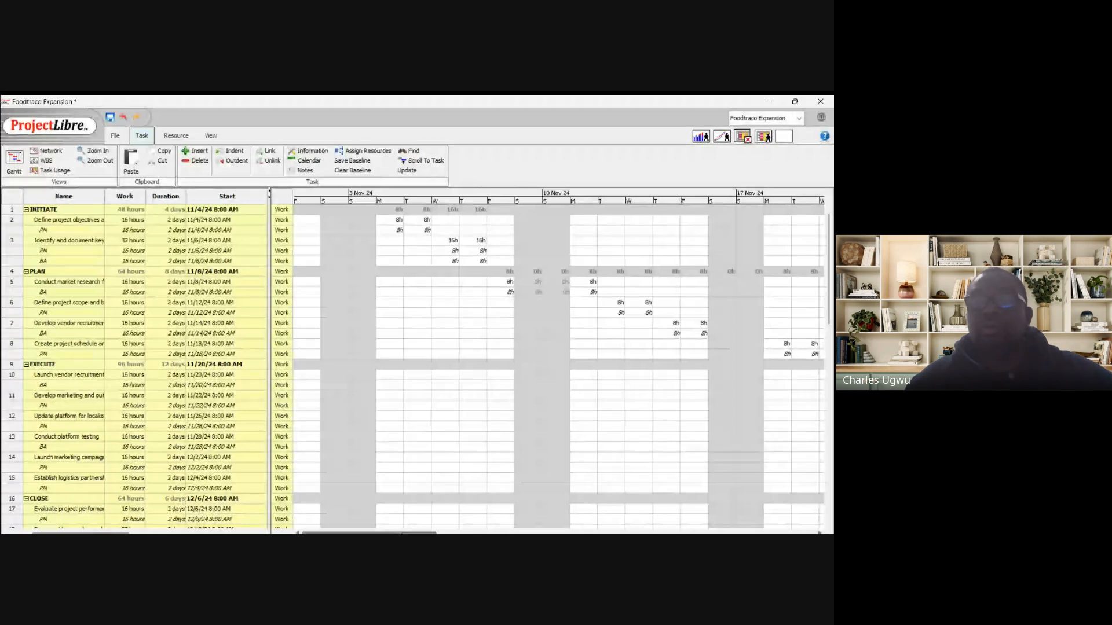
drag(412, 533, 322, 514)
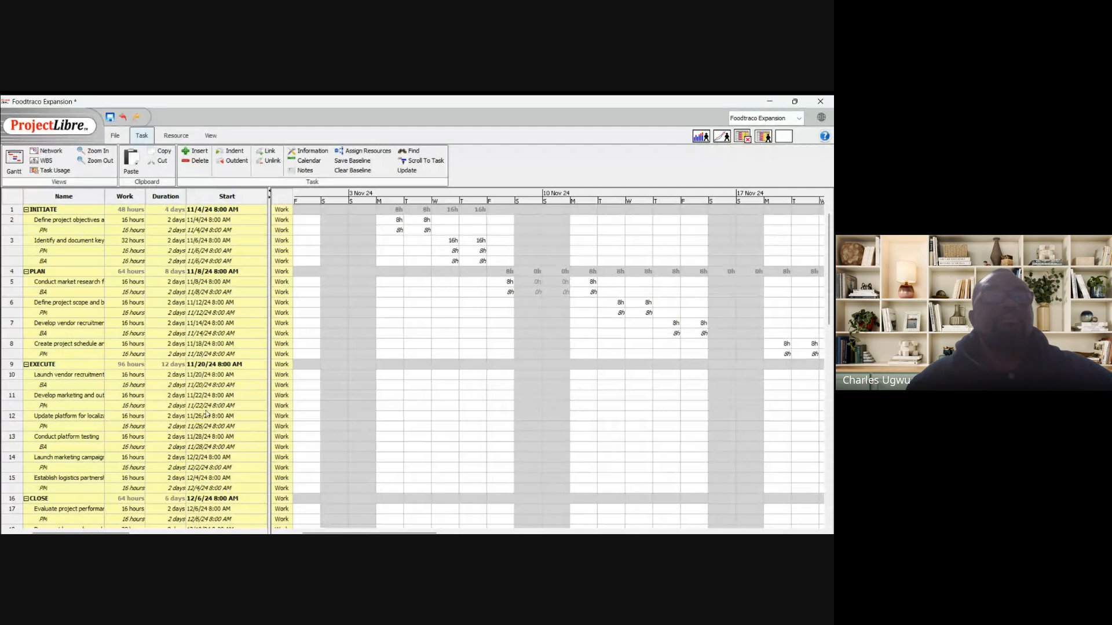
click(49, 152)
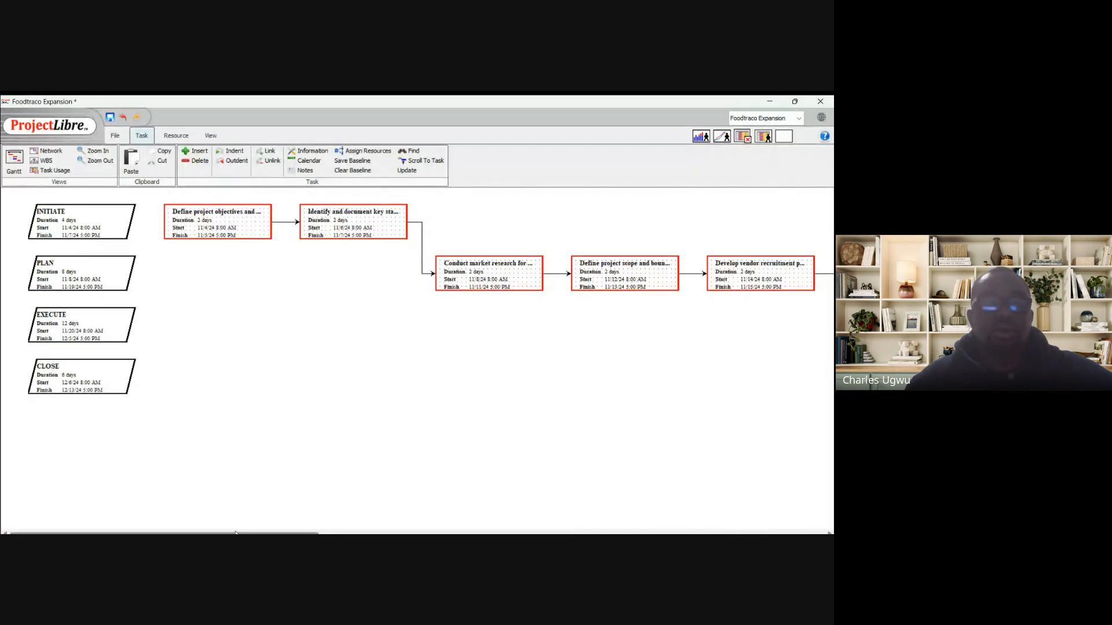
drag(236, 531, 220, 414)
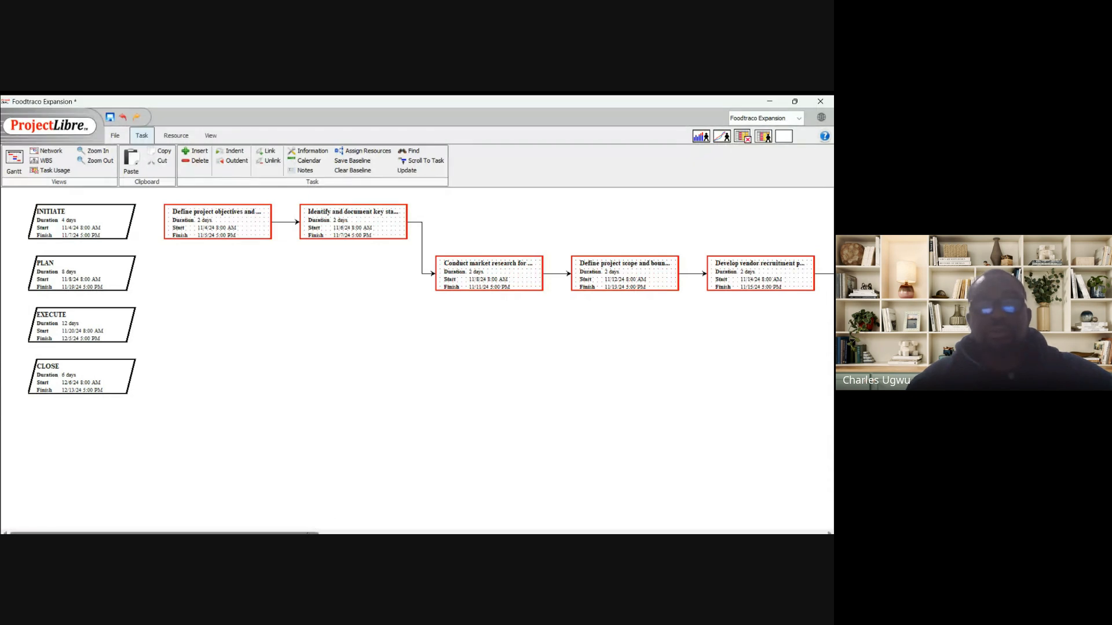
drag(309, 533, 241, 400)
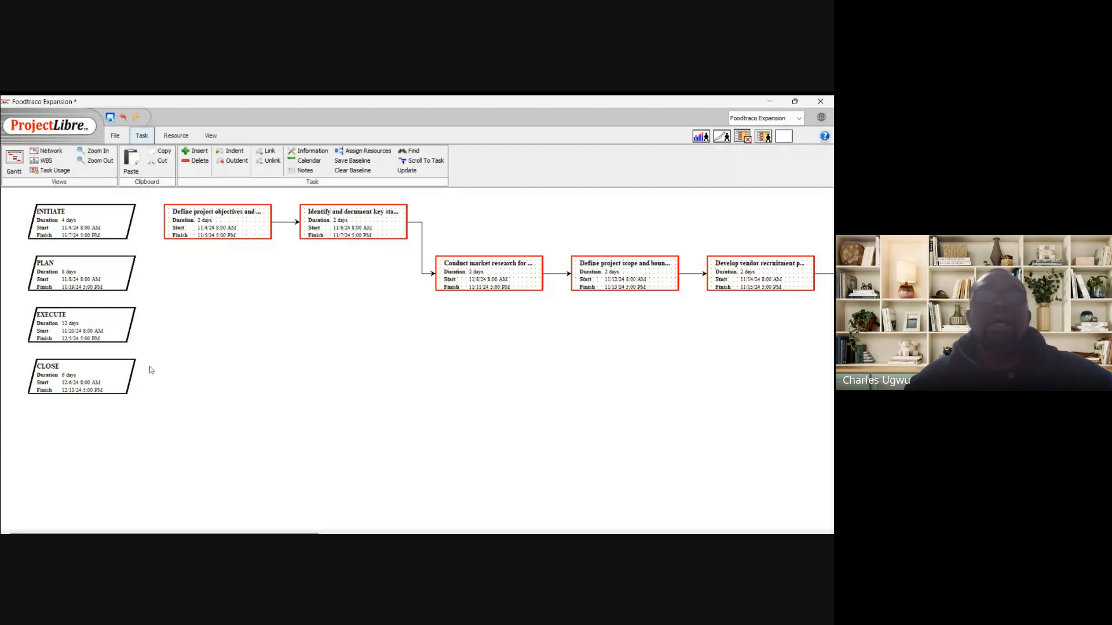
click(14, 162)
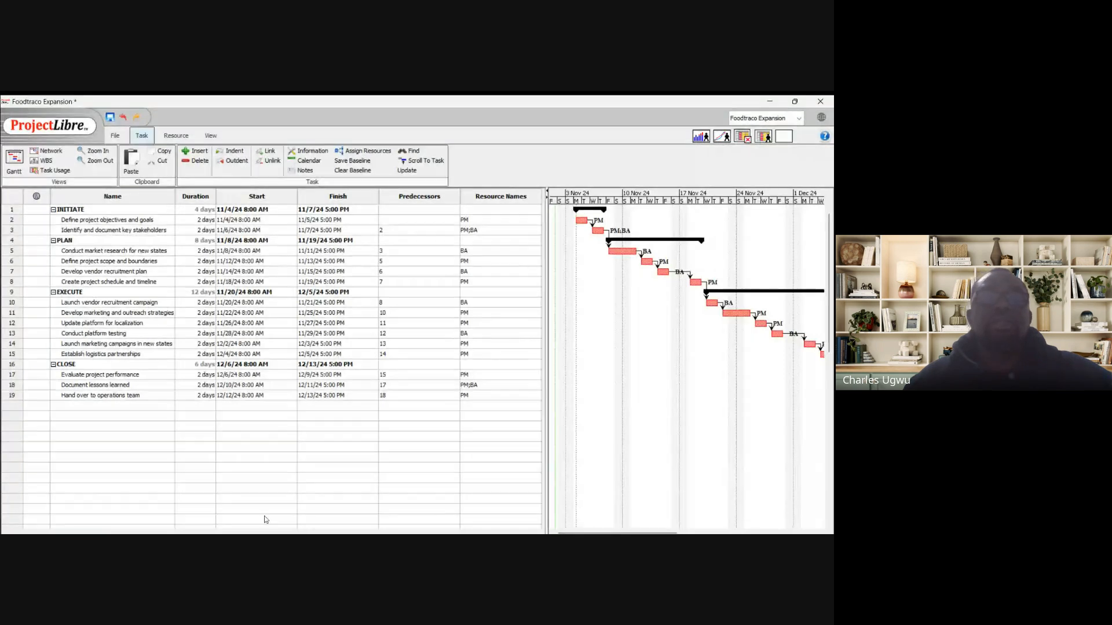
double_click(350, 354)
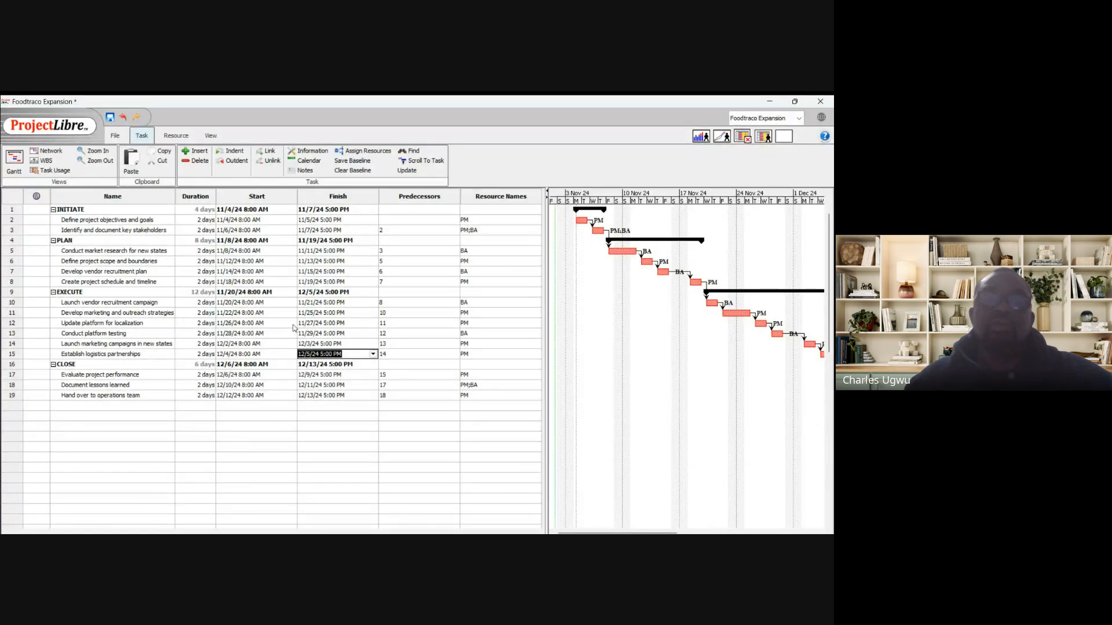
double_click(334, 406)
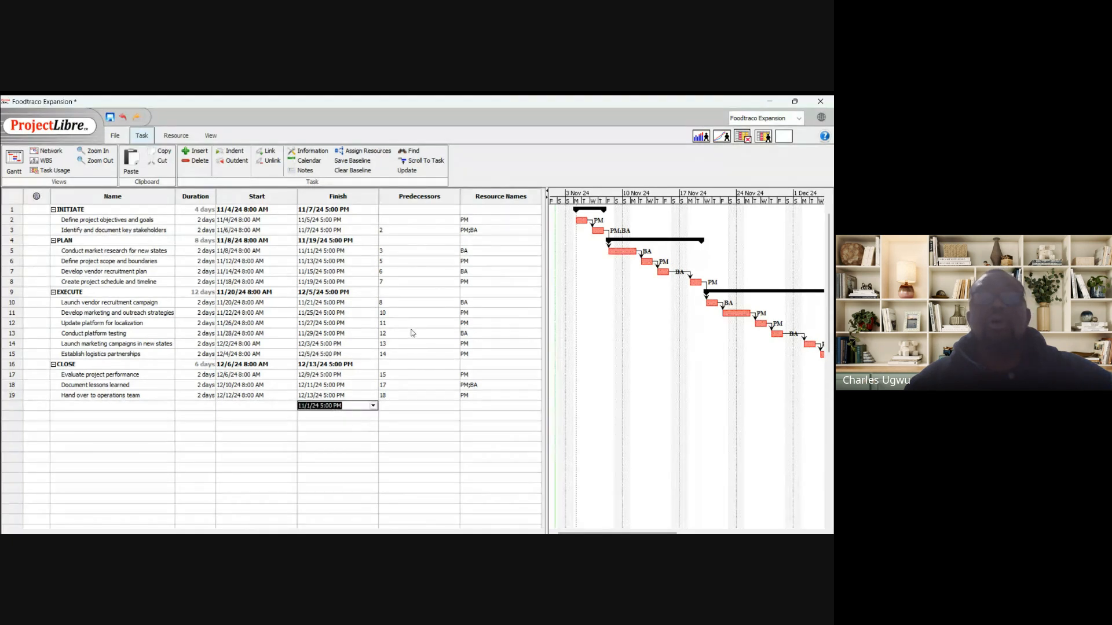
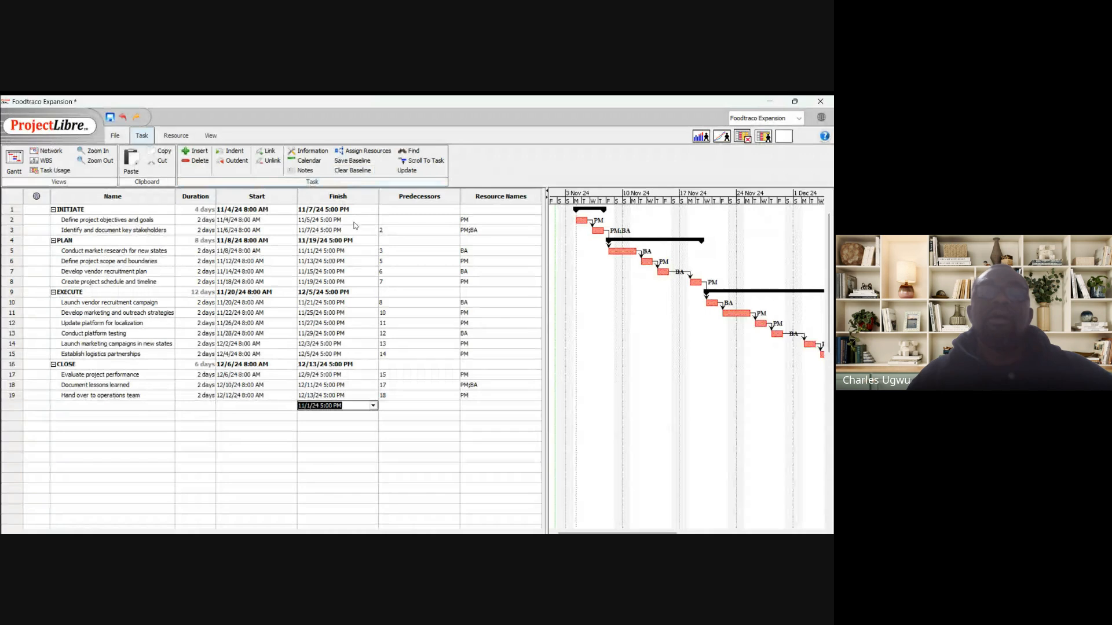
click(405, 421)
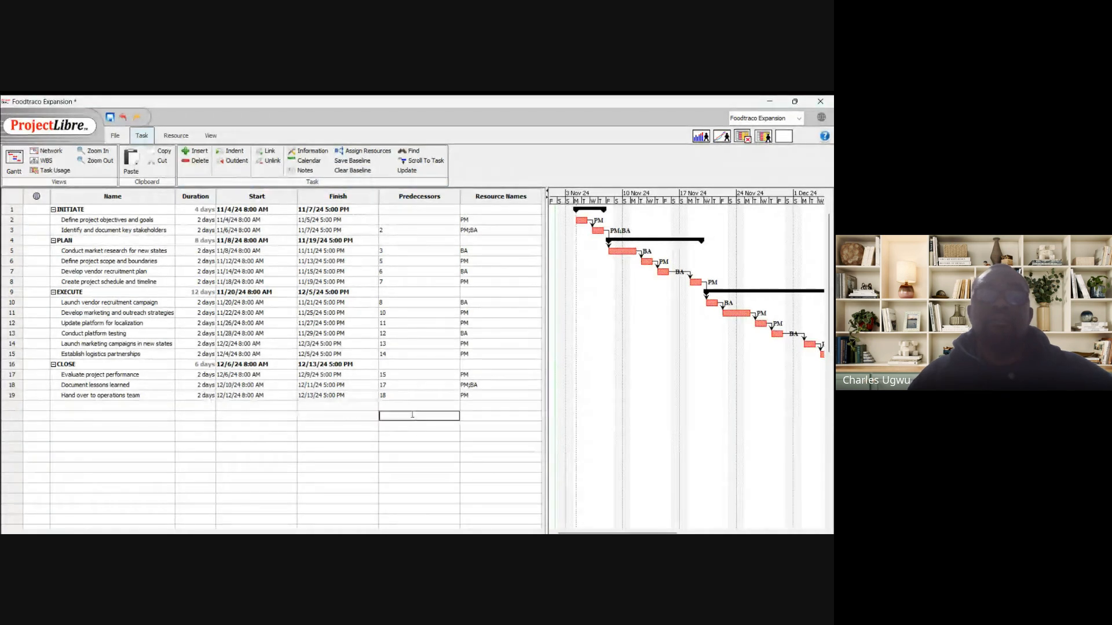
Save a baseline of the Foodtraco Expansion schedule
click(358, 161)
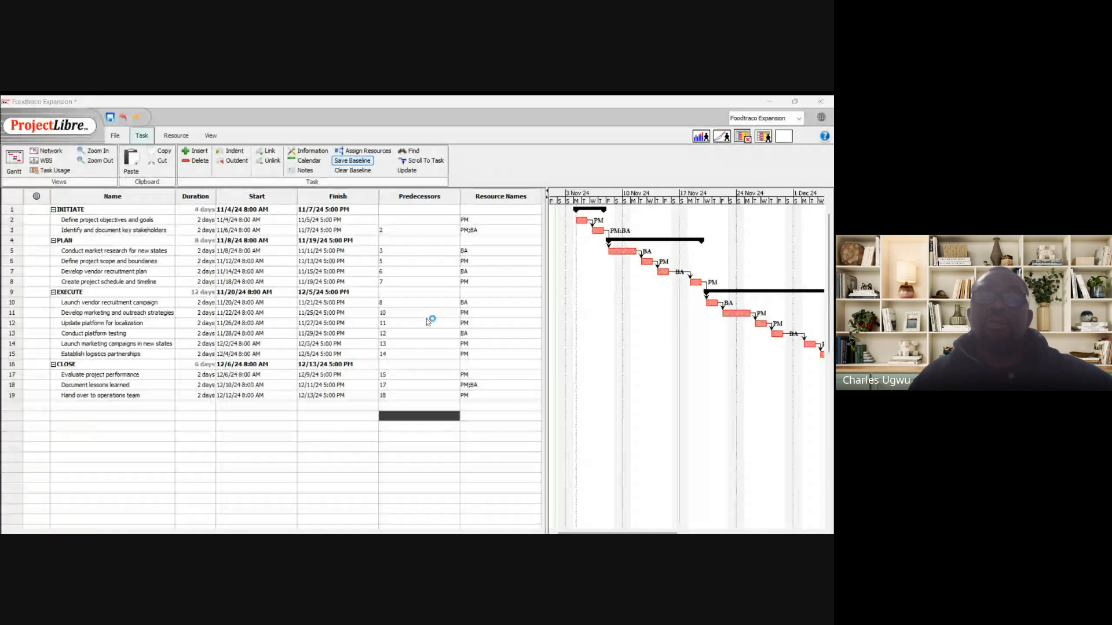
click(380, 363)
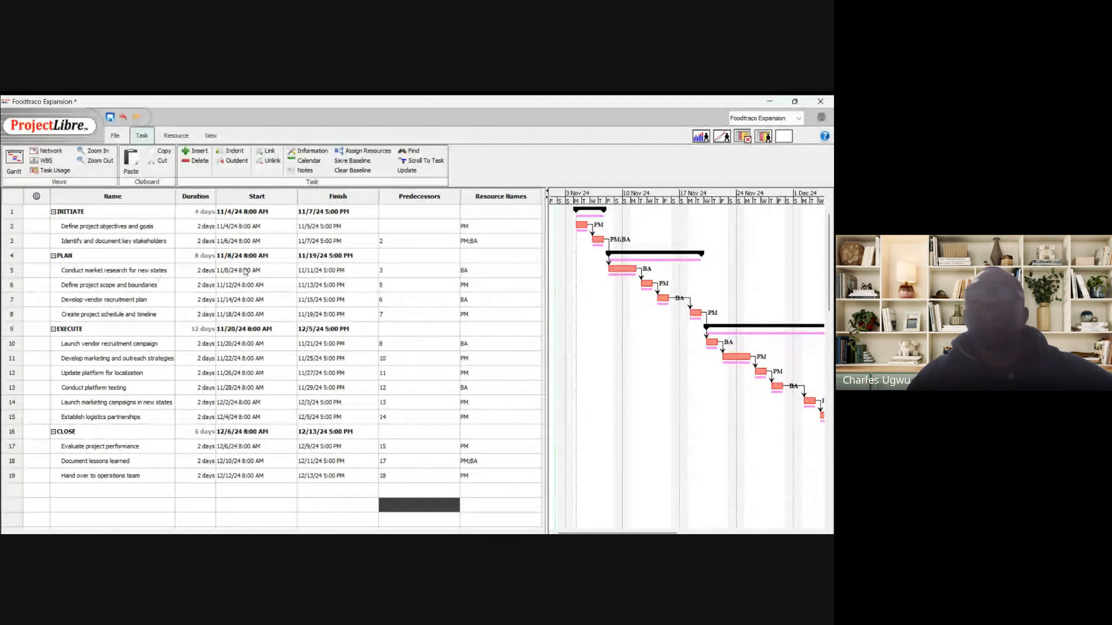
Save the project to the Desktop folder as Foodtraco Expansion.pod
click(114, 136)
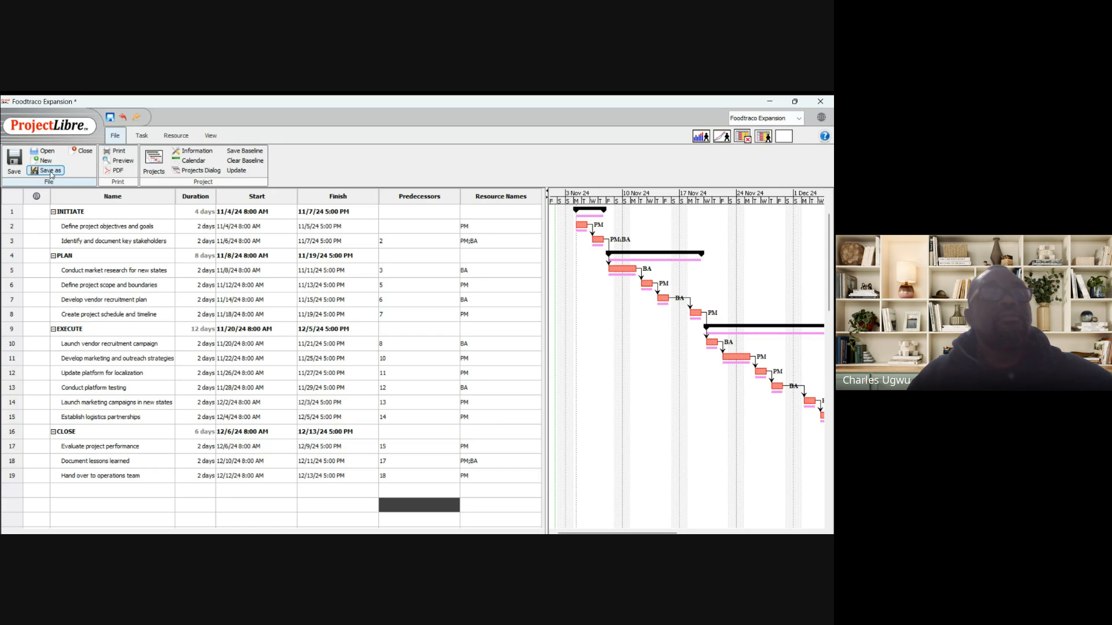
click(48, 174)
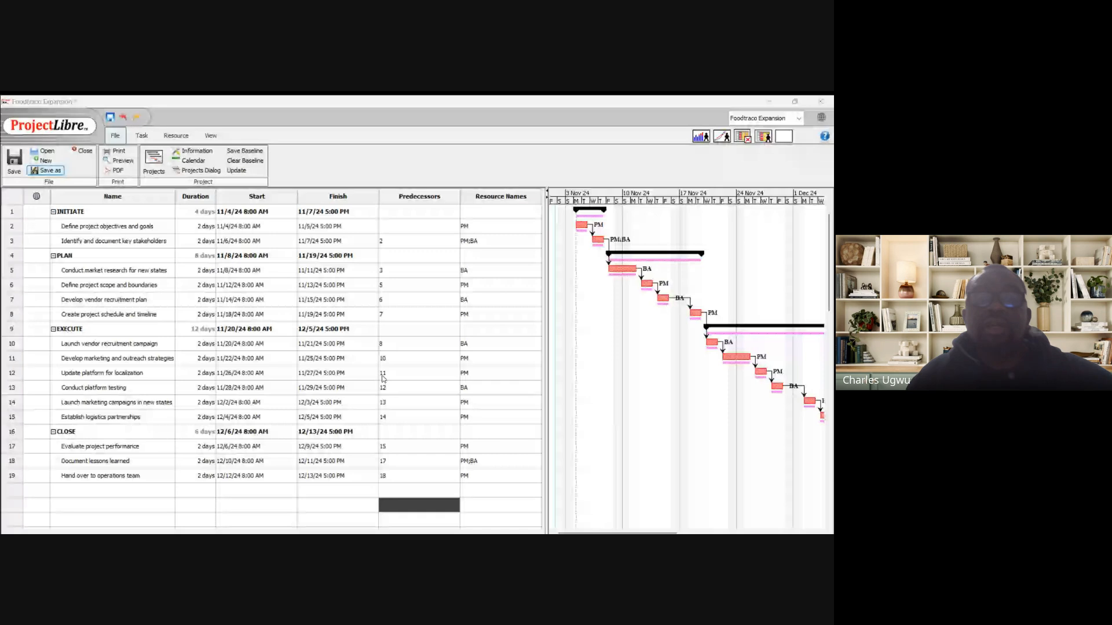
click(525, 364)
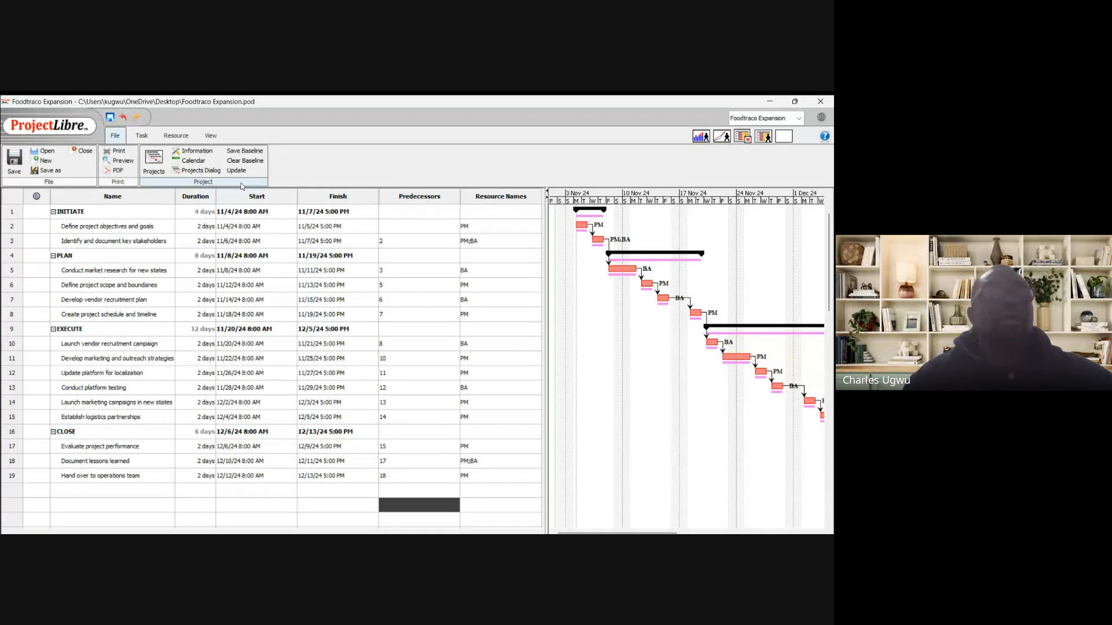
click(63, 172)
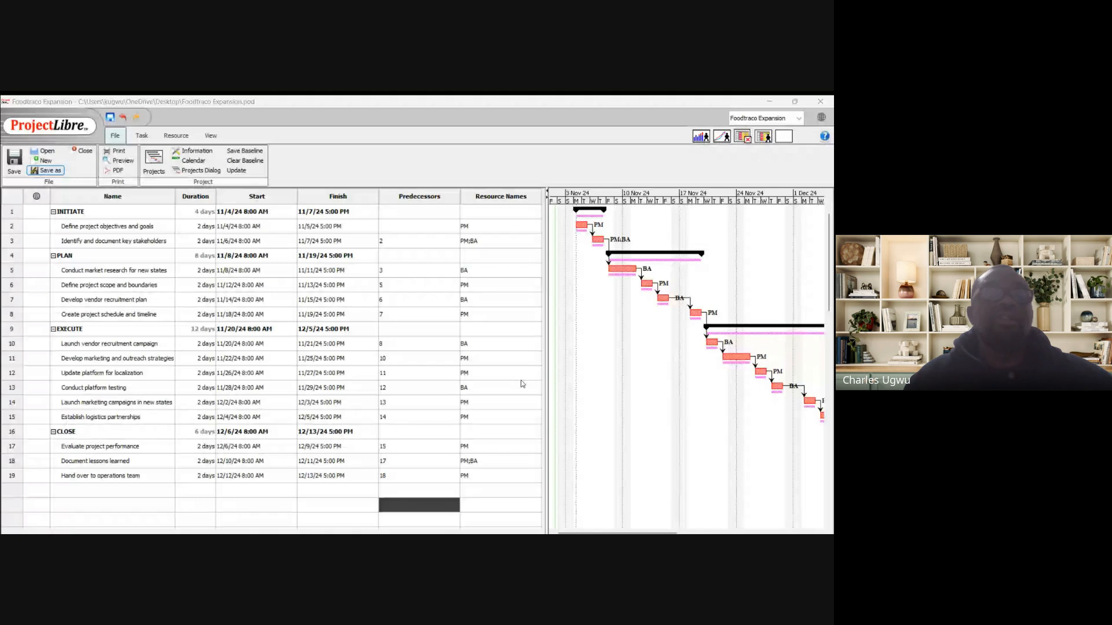
click(543, 251)
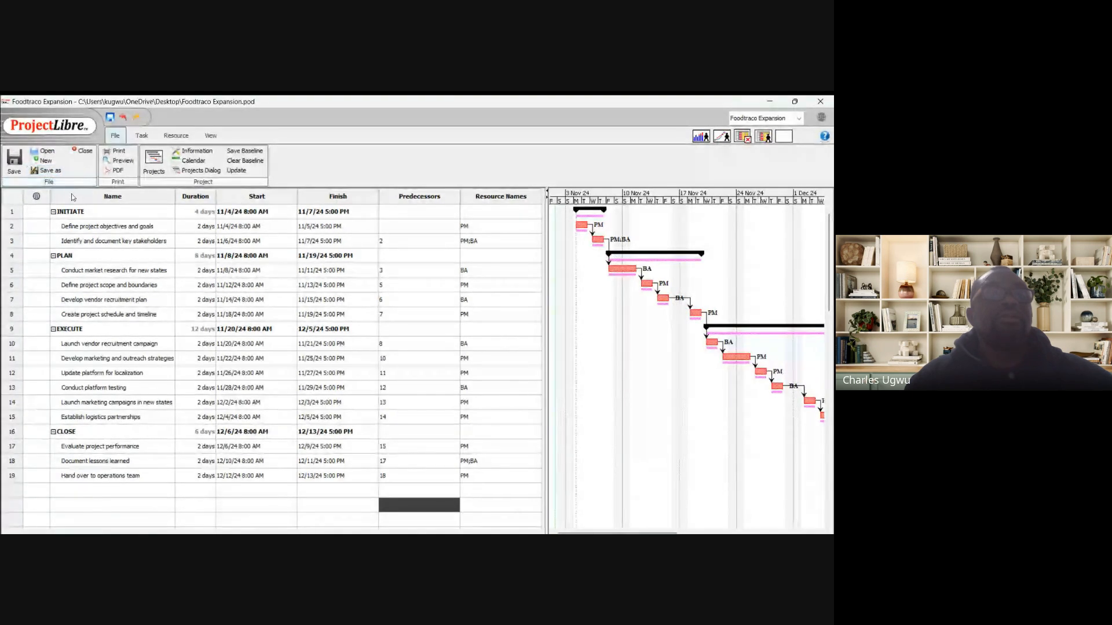
Examine the resource histogram and the cumulative work chart as sub-views beneath the Gantt chart
click(209, 134)
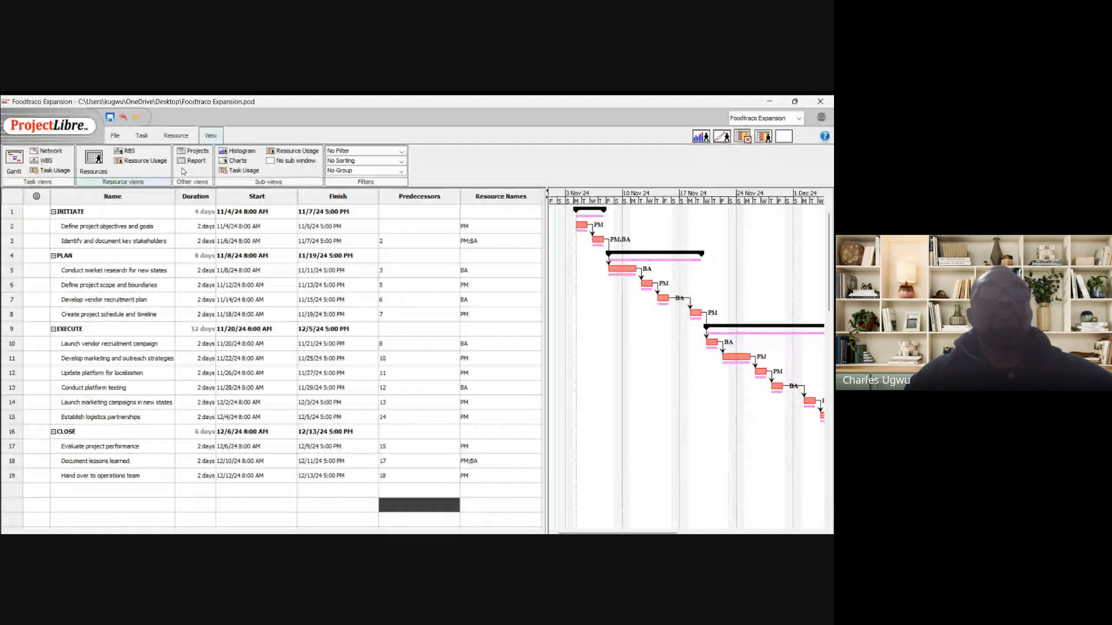
click(242, 152)
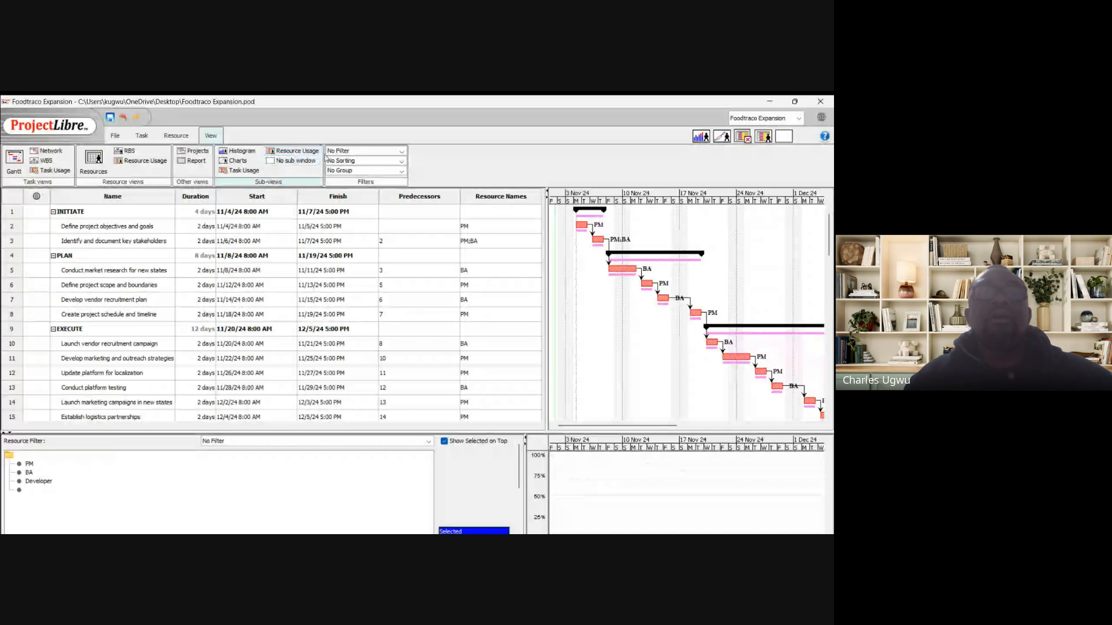
click(238, 161)
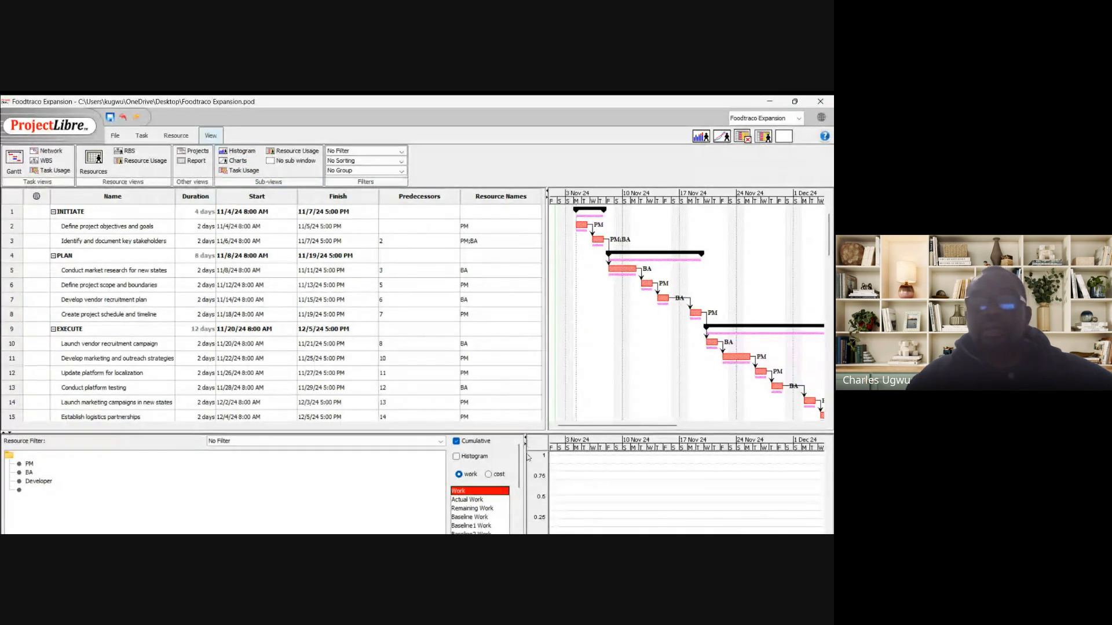
mouse_move(519, 474)
mouse_down()
mouse_move(528, 521)
mouse_move(522, 466)
mouse_up()
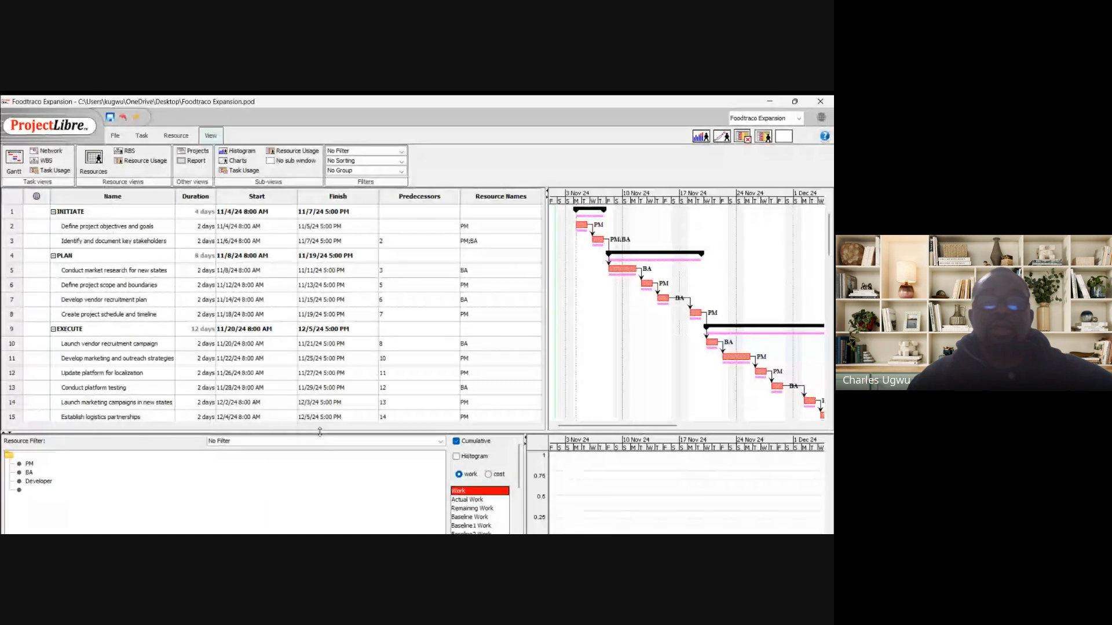
drag(320, 432, 305, 234)
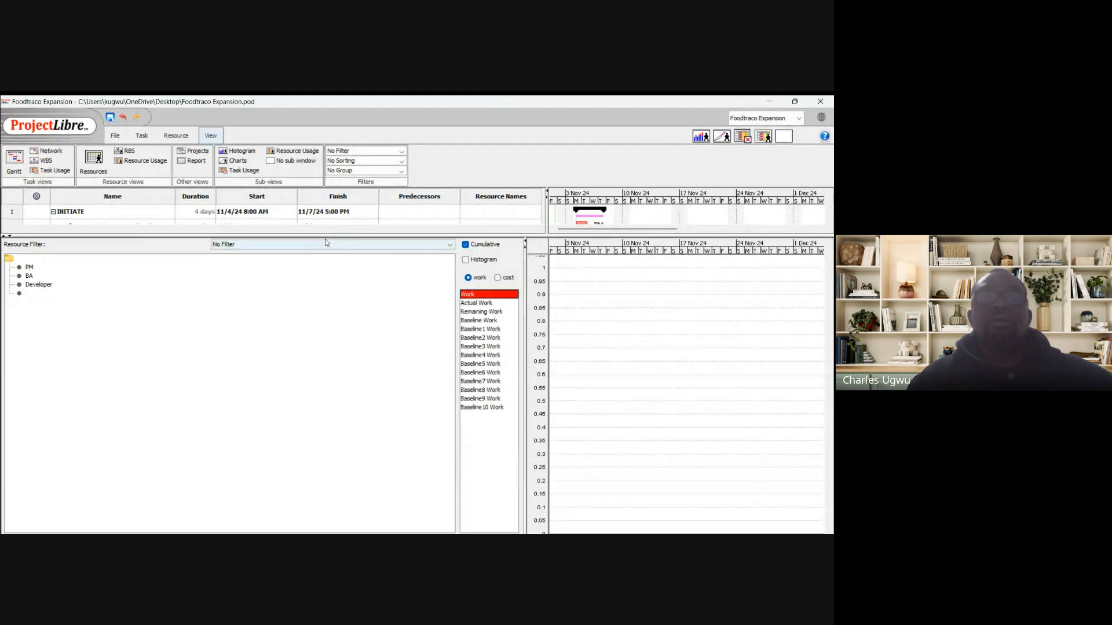
drag(325, 238, 335, 524)
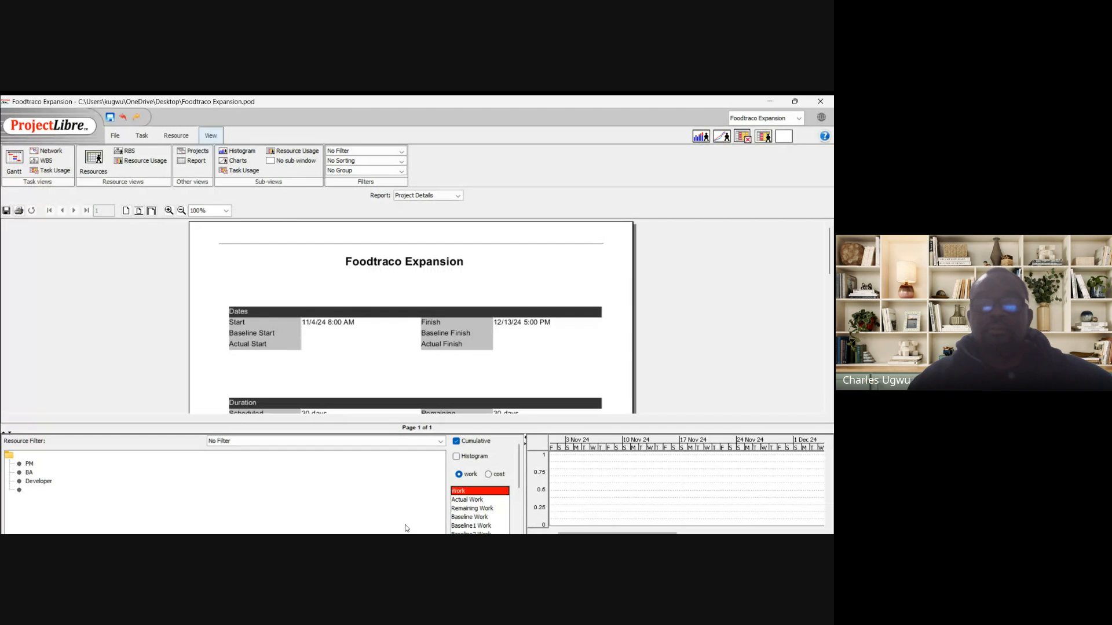
Examine the dates, duration, work and costs in the Project Details report, and return to the Gantt view with the sub-view minimized
click(427, 502)
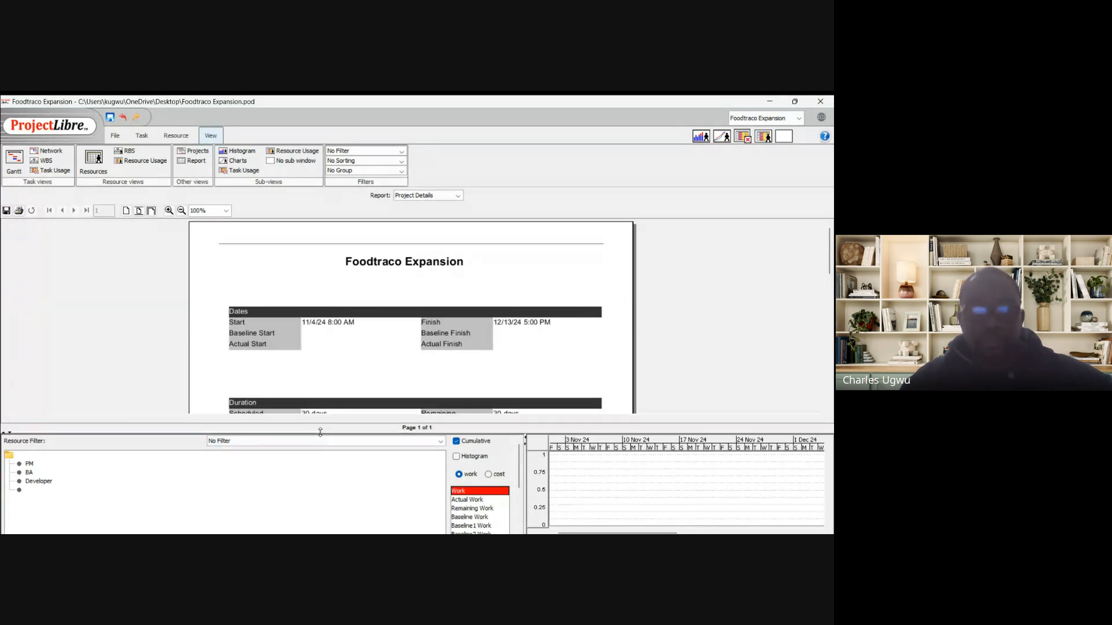
drag(320, 432, 320, 522)
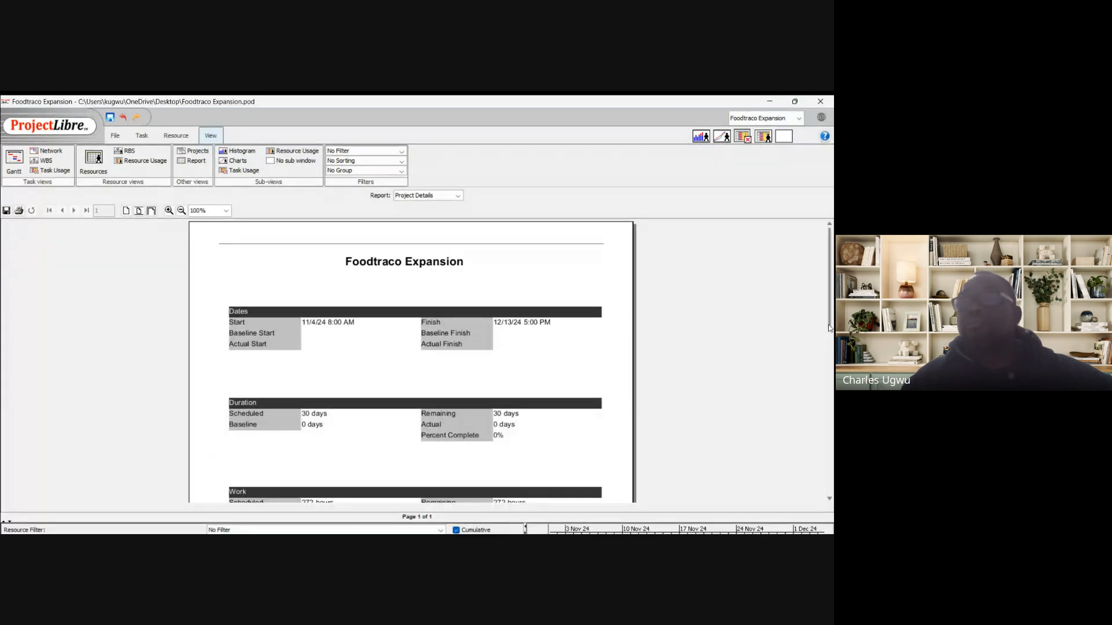
scroll(829, 326, down, 5)
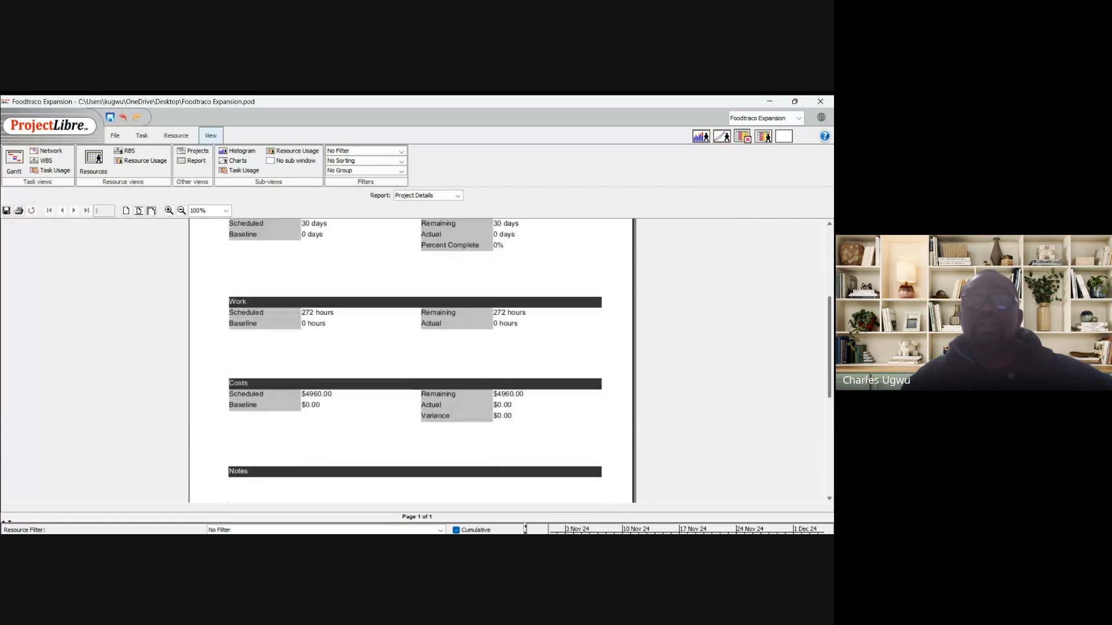
scroll(411, 359, down, 3)
scroll(815, 410, up, 8)
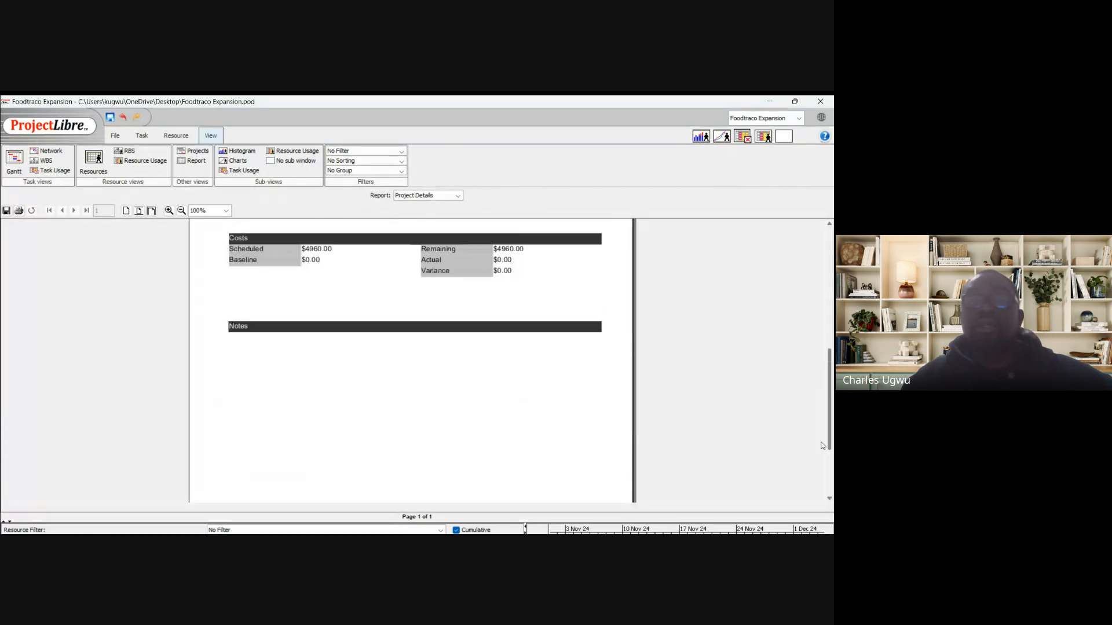
scroll(809, 333, up, 1)
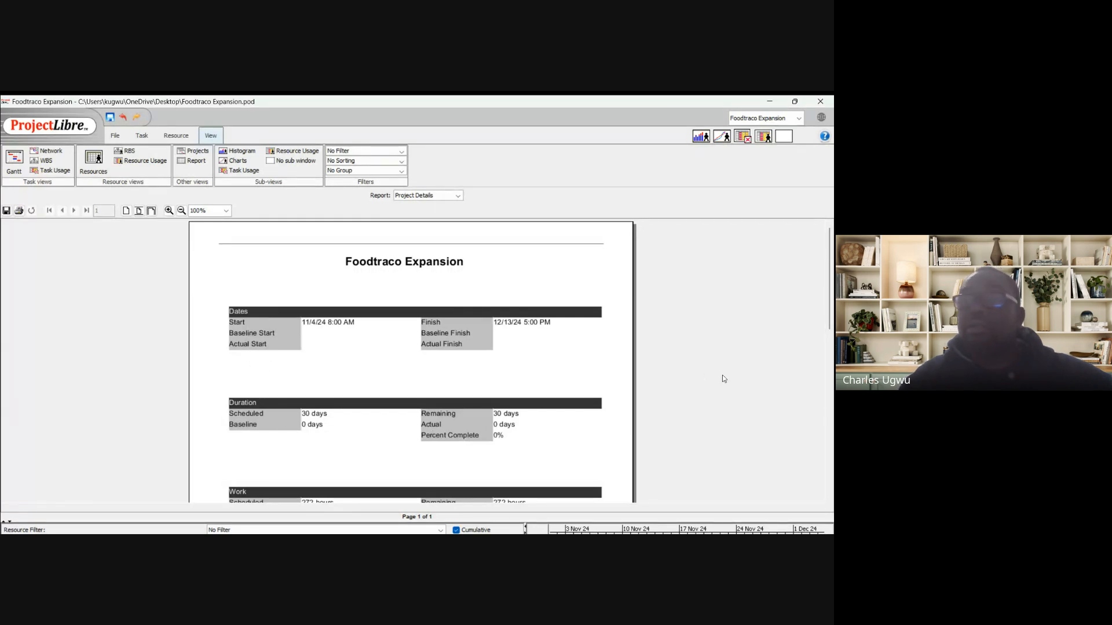
drag(831, 314, 798, 266)
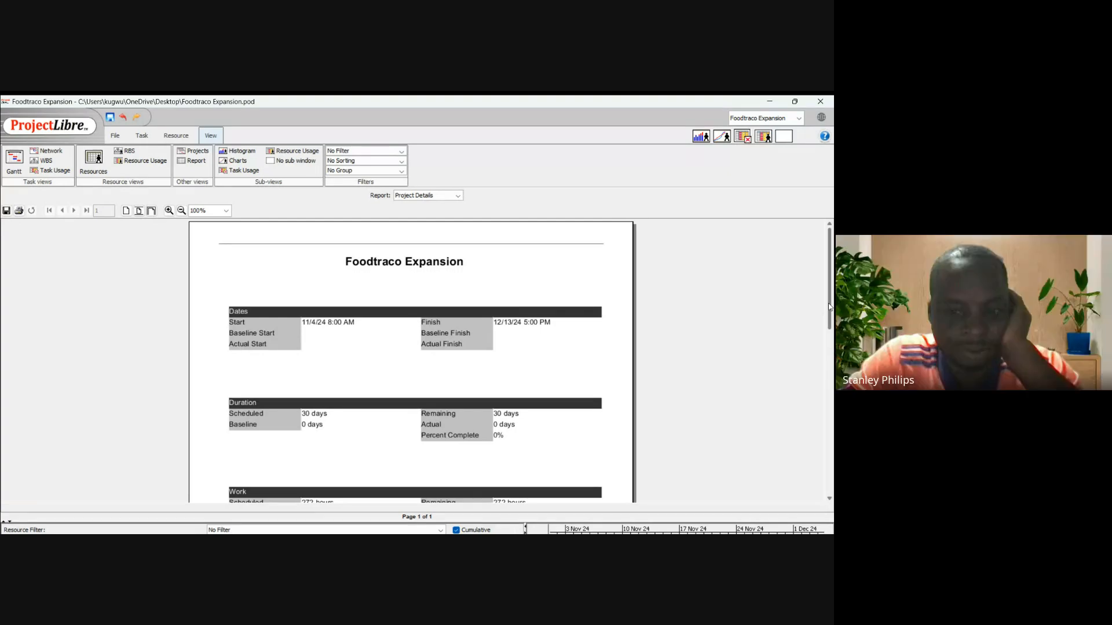
drag(828, 304, 827, 360)
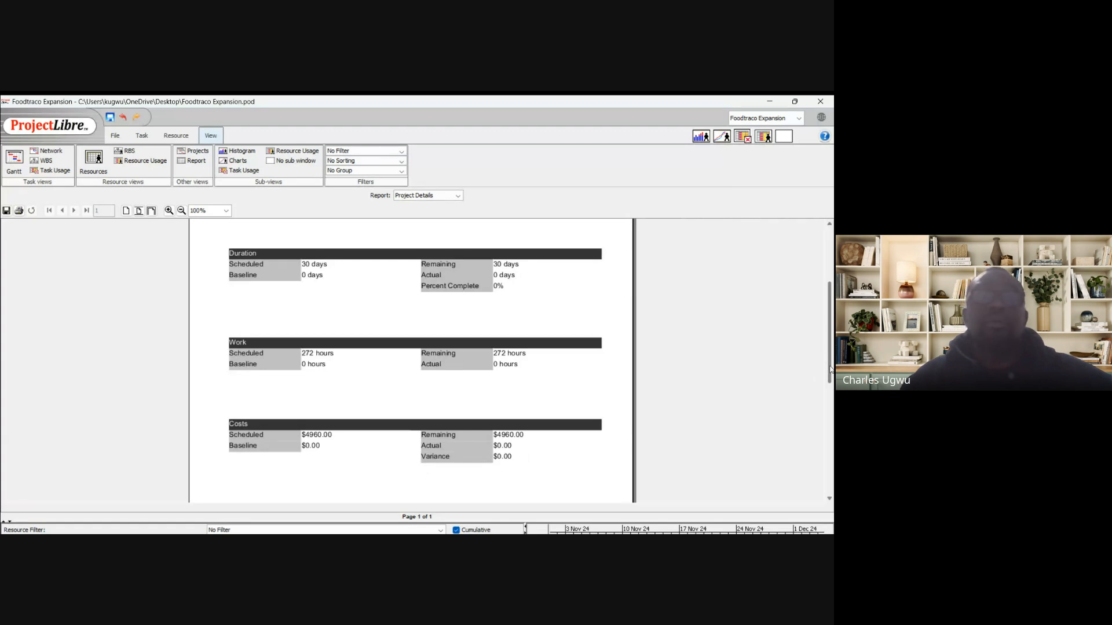
mouse_move(831, 369)
mouse_down()
mouse_move(823, 311)
mouse_move(825, 365)
mouse_up()
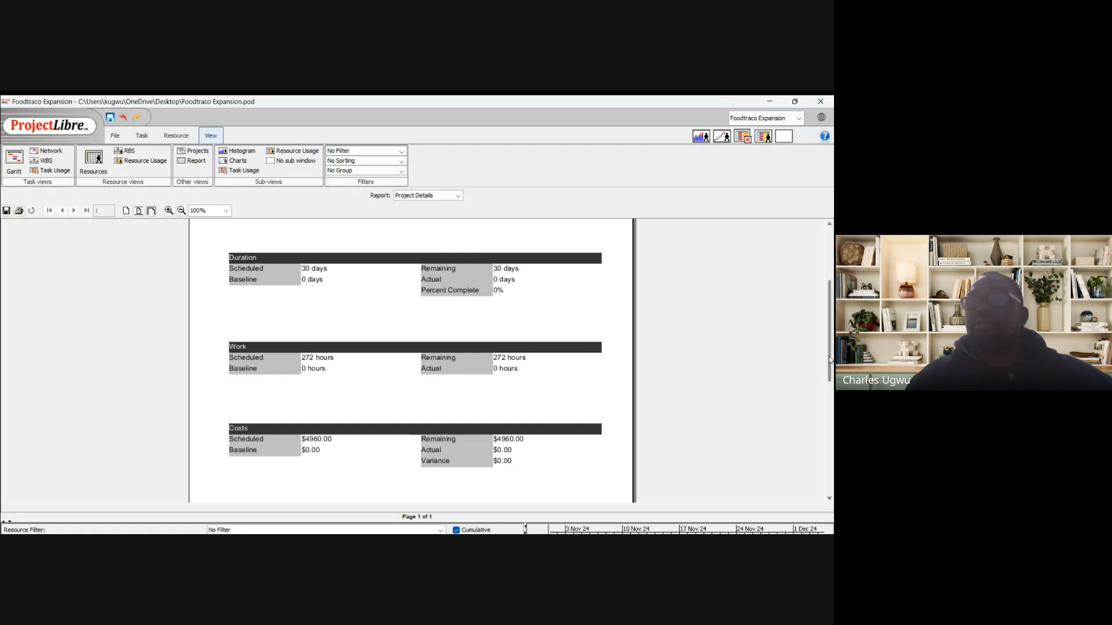
drag(830, 359, 814, 301)
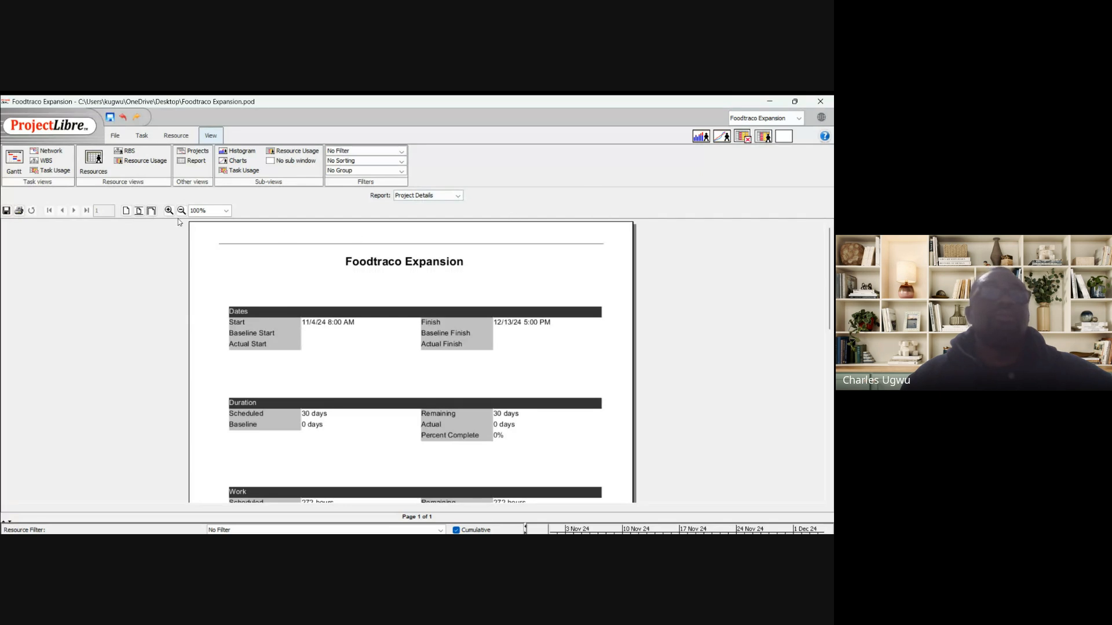
click(13, 160)
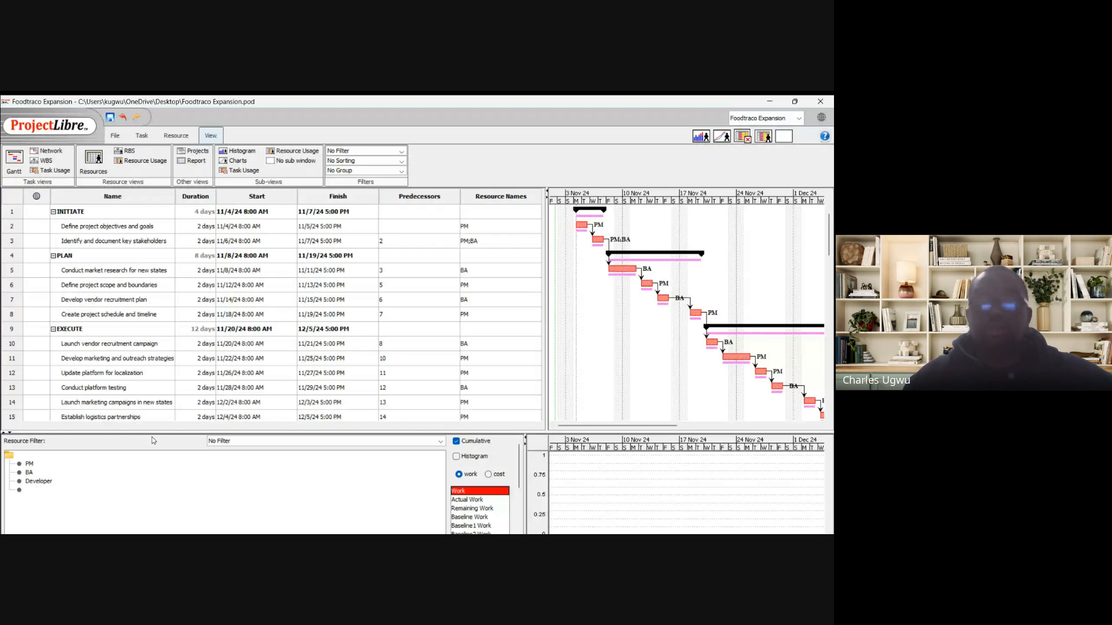
drag(152, 436, 155, 528)
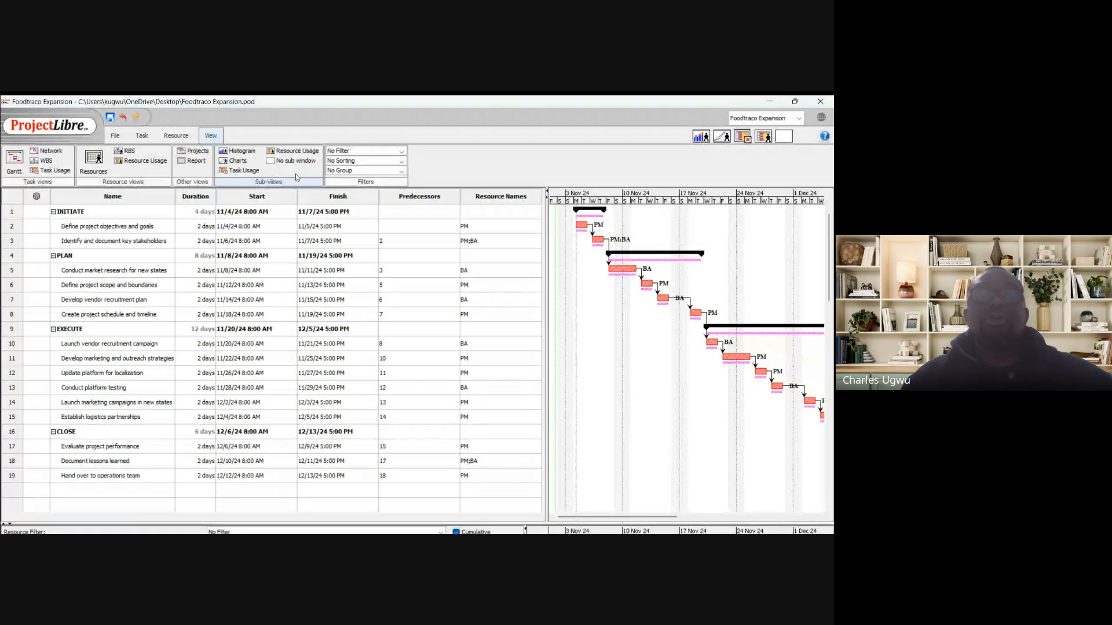
click(177, 136)
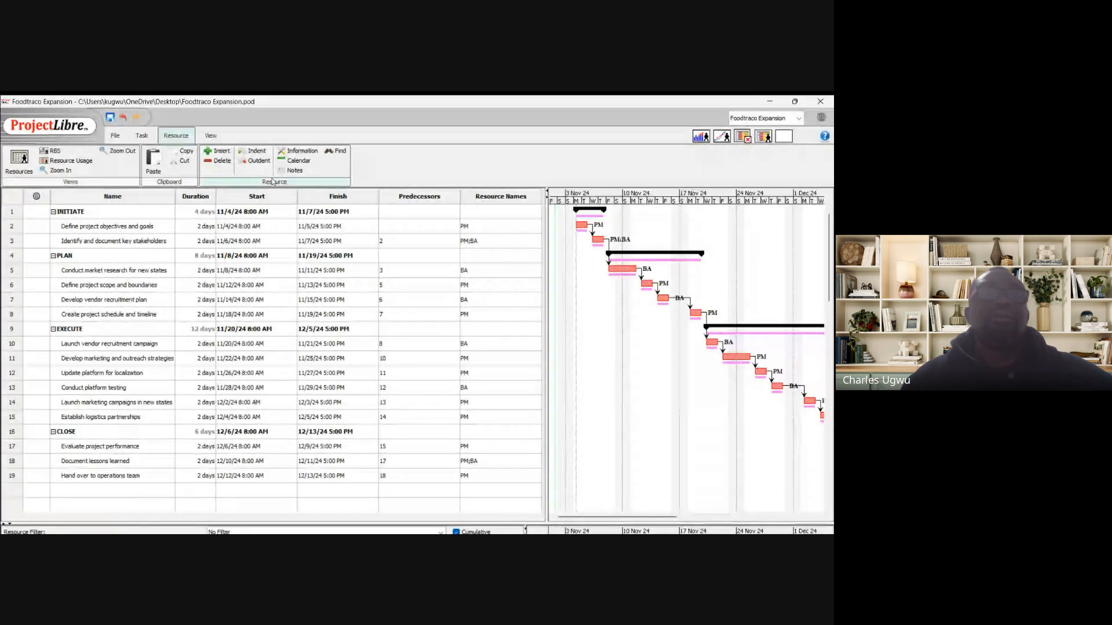
click(143, 136)
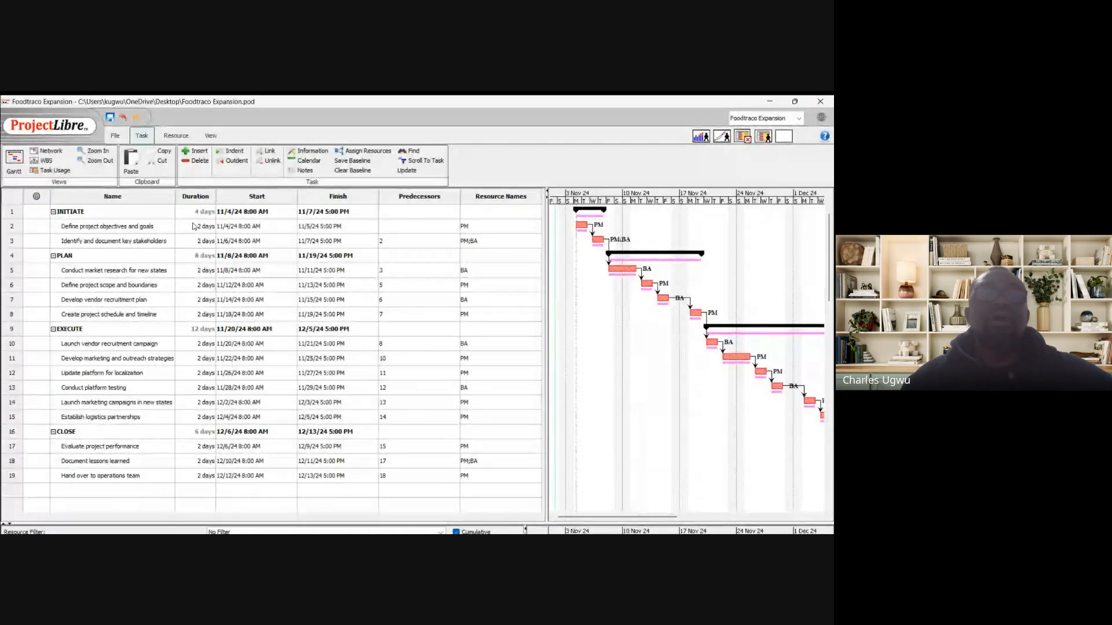
click(116, 136)
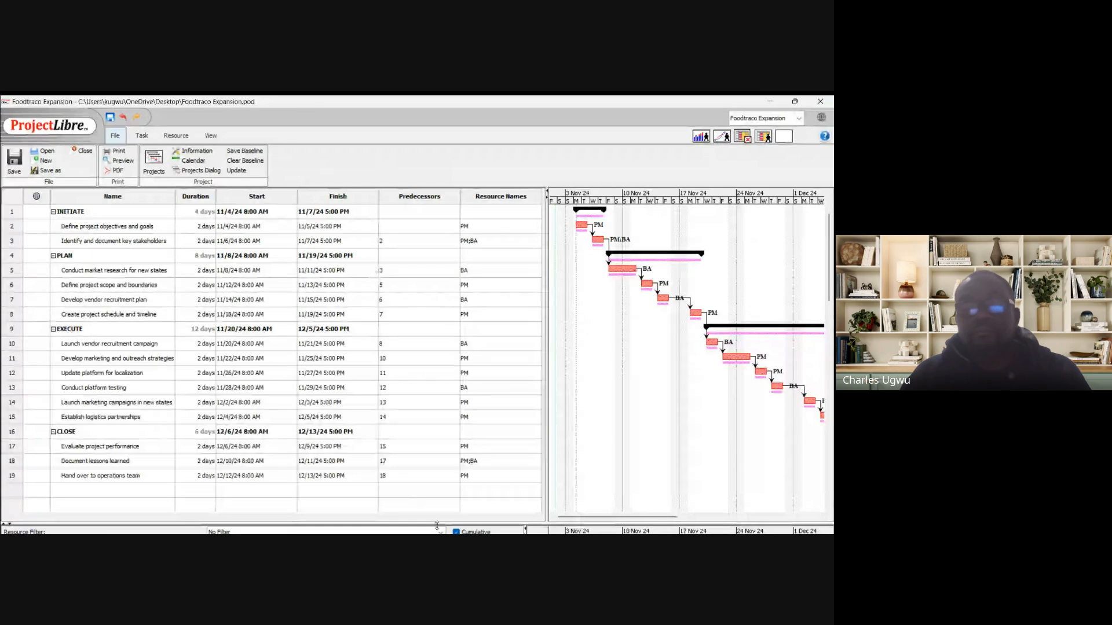
click(405, 513)
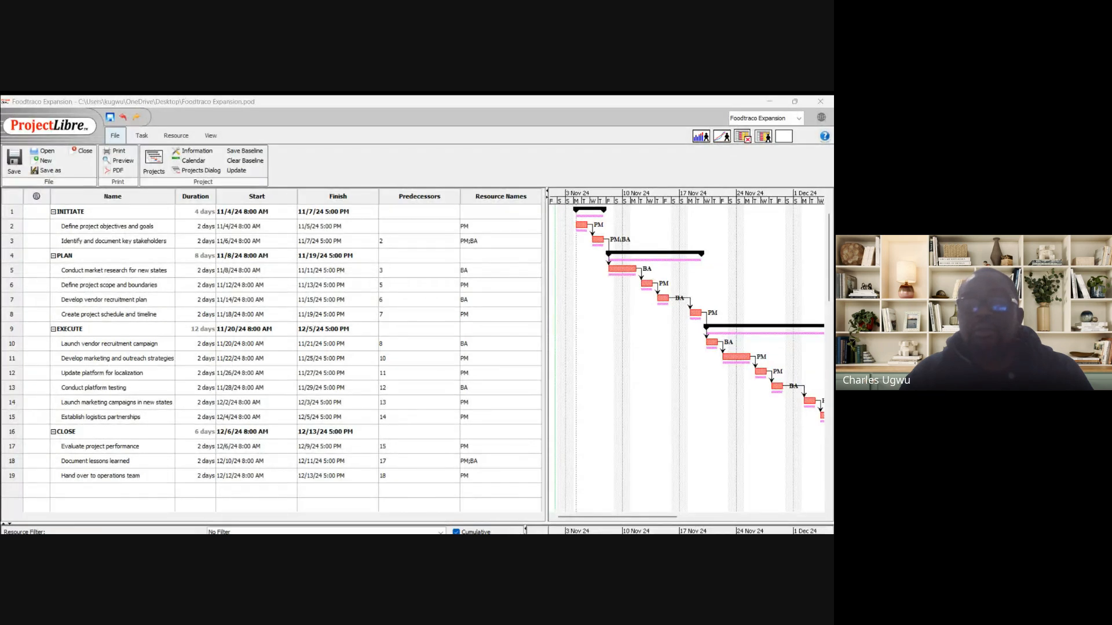
click(434, 492)
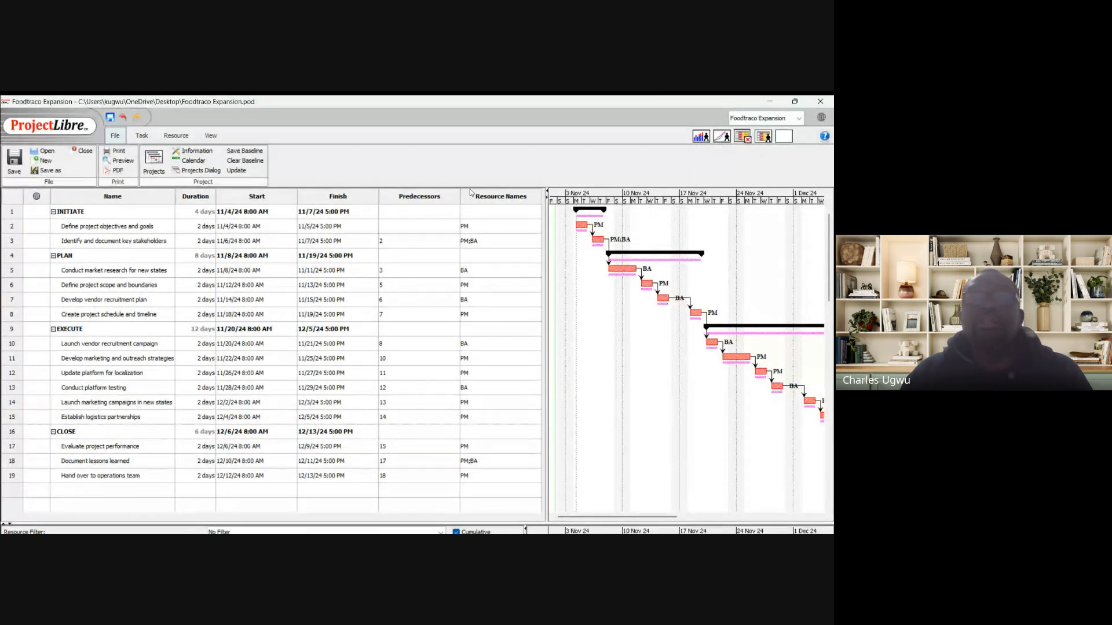
Examine the resources' types, maximum units, rates and base calendars in the Resources view, and return to the Gantt view
click(178, 138)
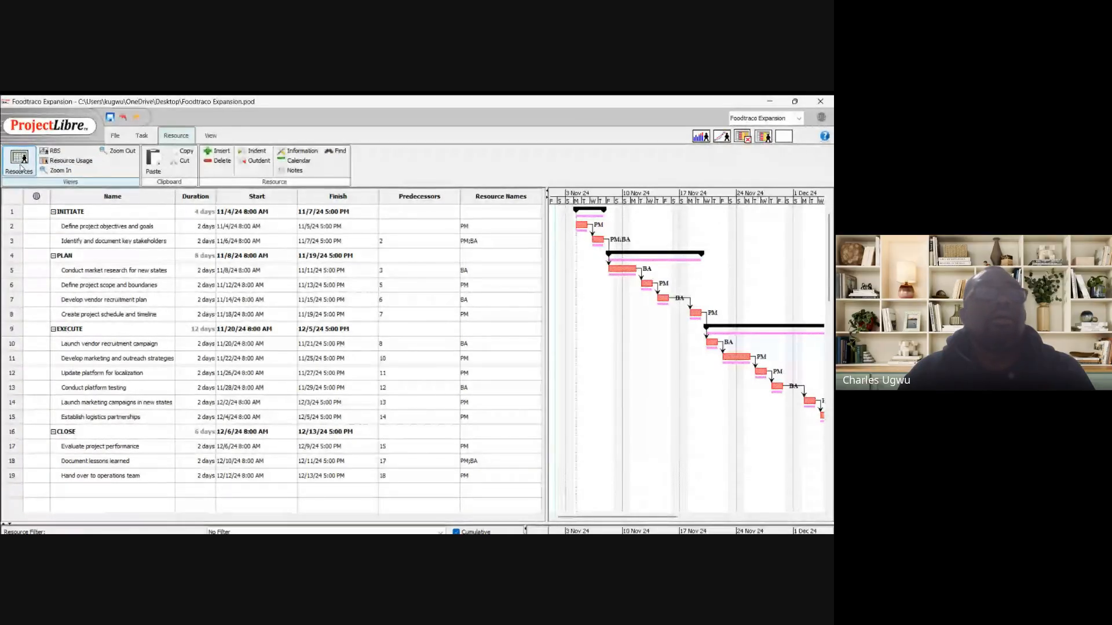
click(21, 167)
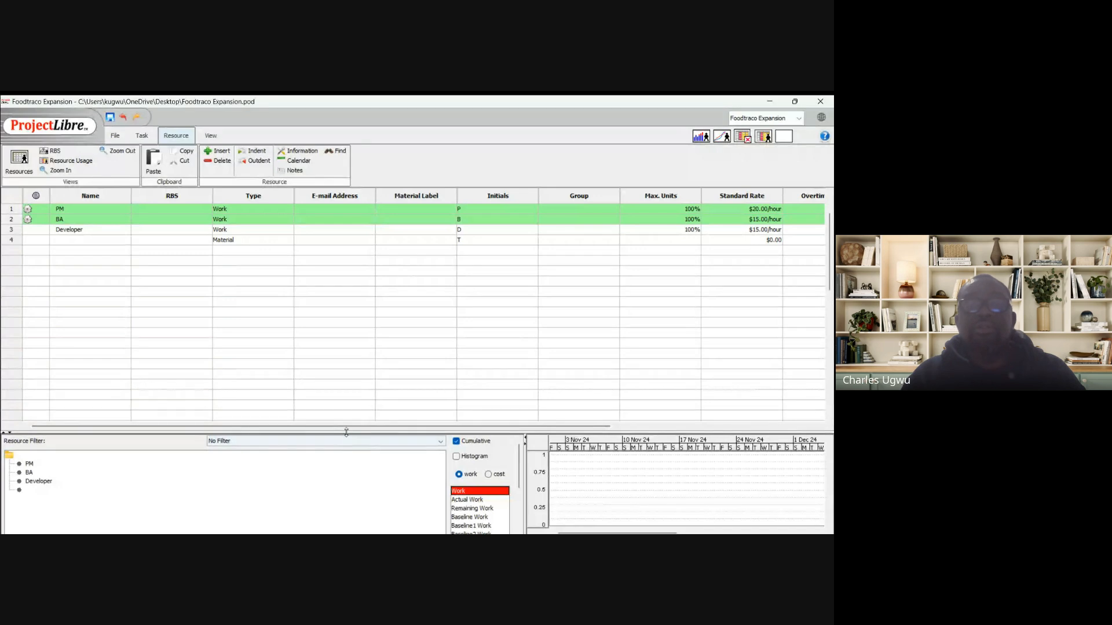
drag(348, 432, 360, 521)
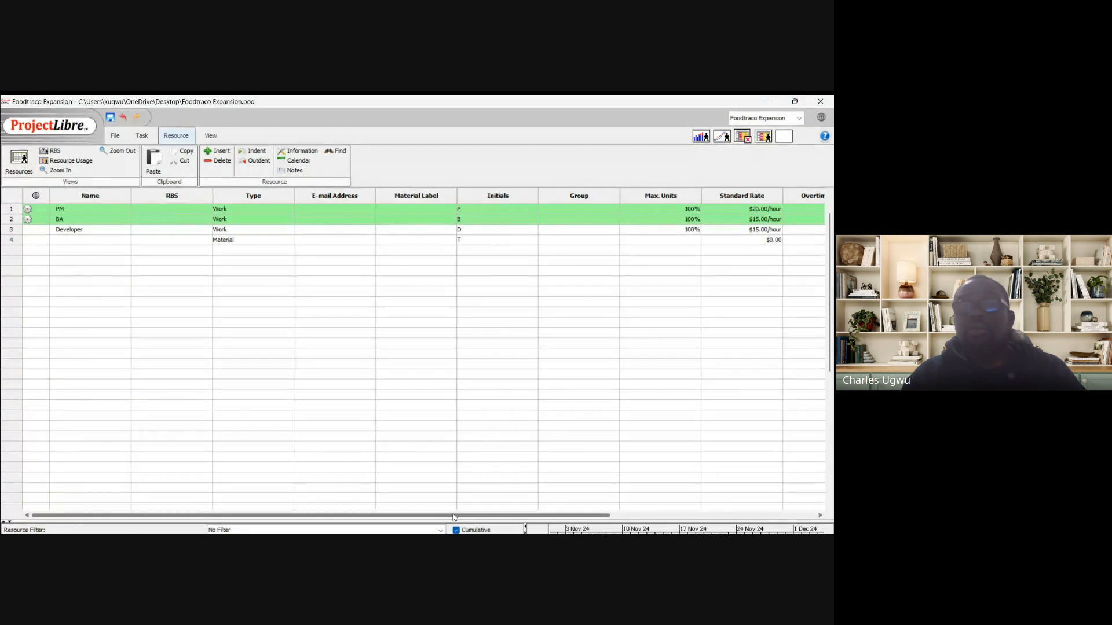
drag(451, 516, 669, 443)
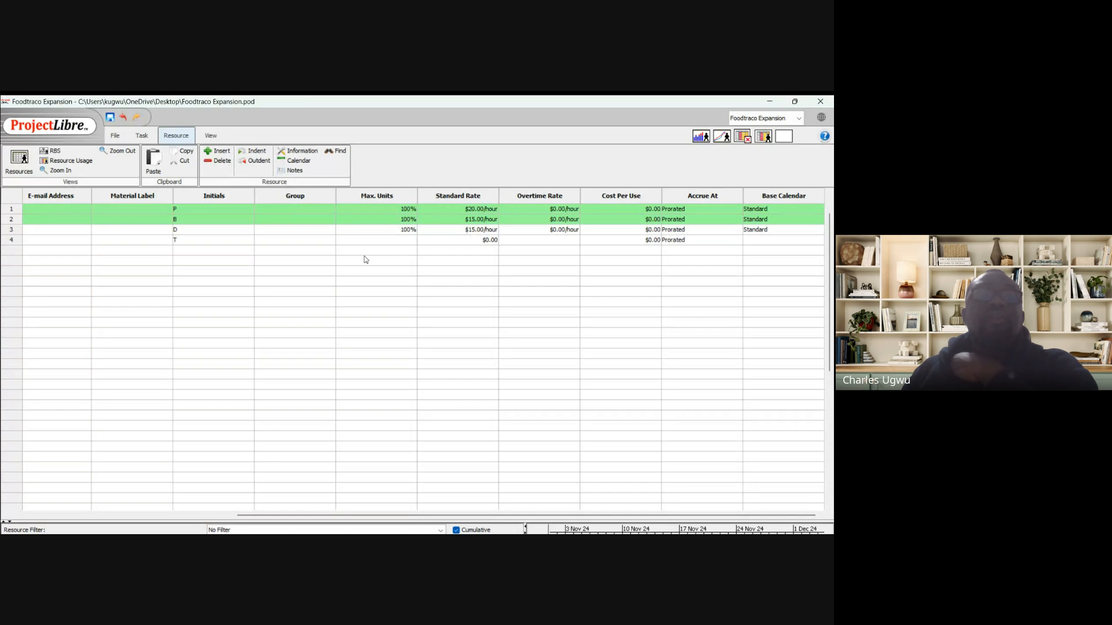
click(142, 137)
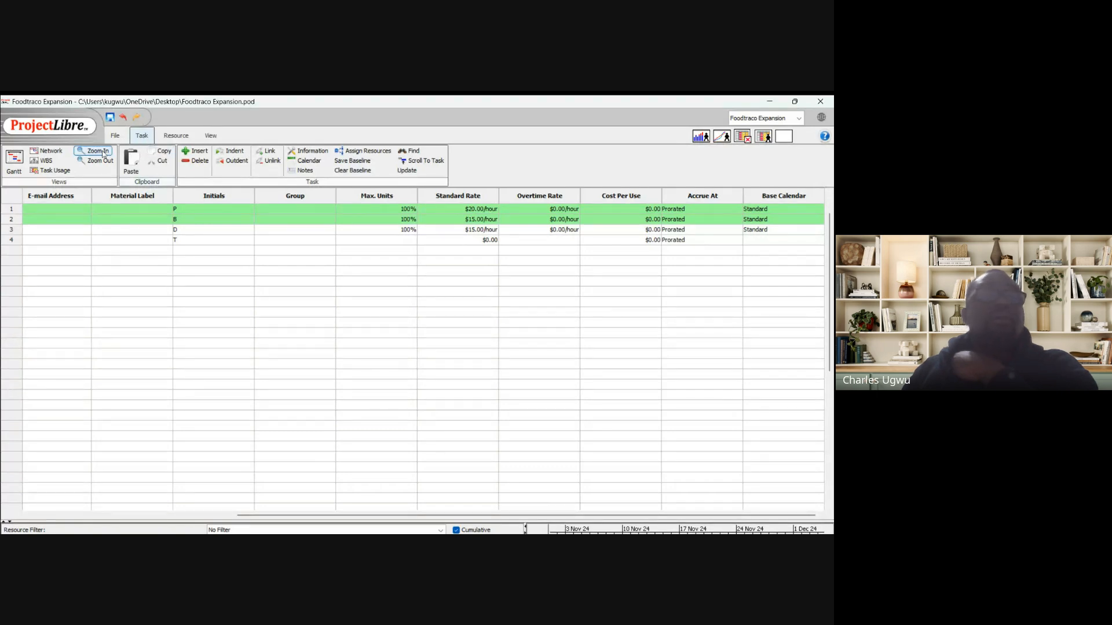
click(14, 162)
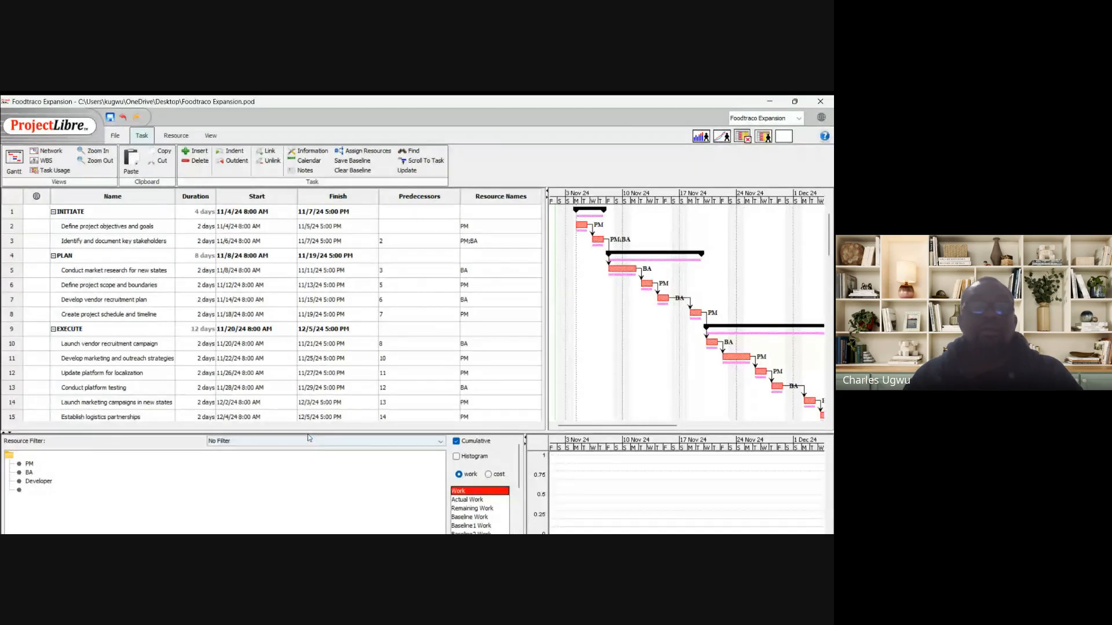
drag(308, 432, 307, 525)
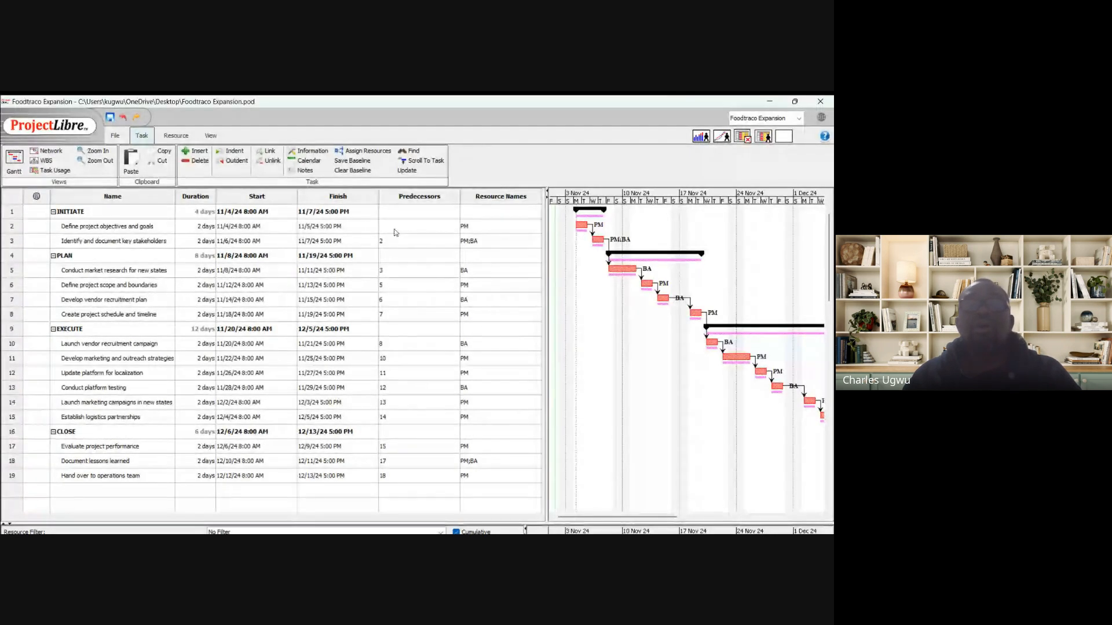
double_click(489, 227)
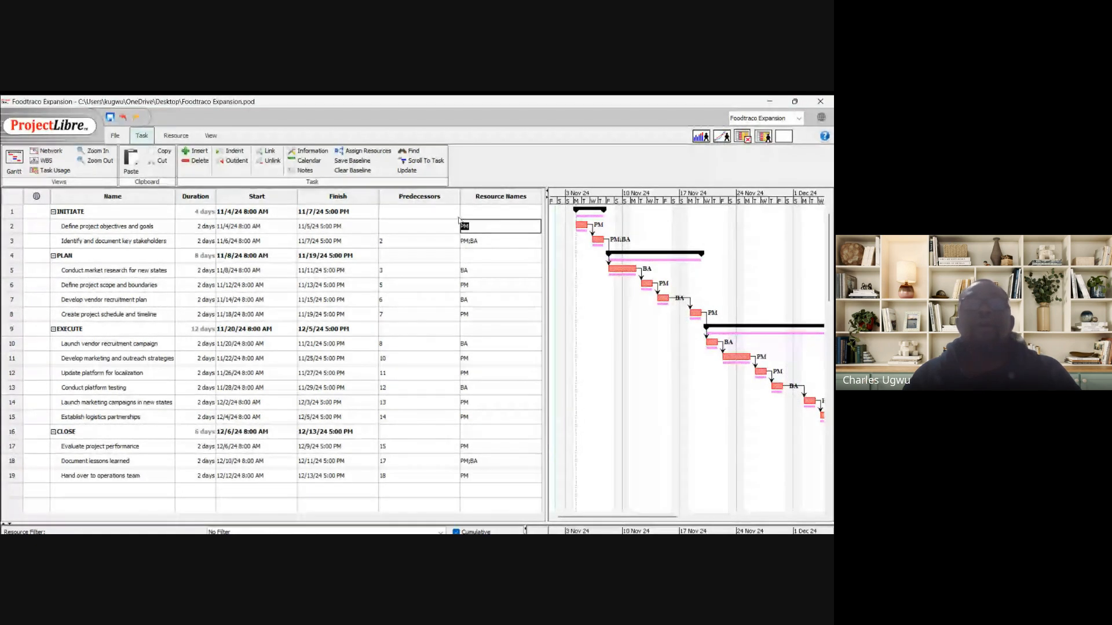
click(360, 152)
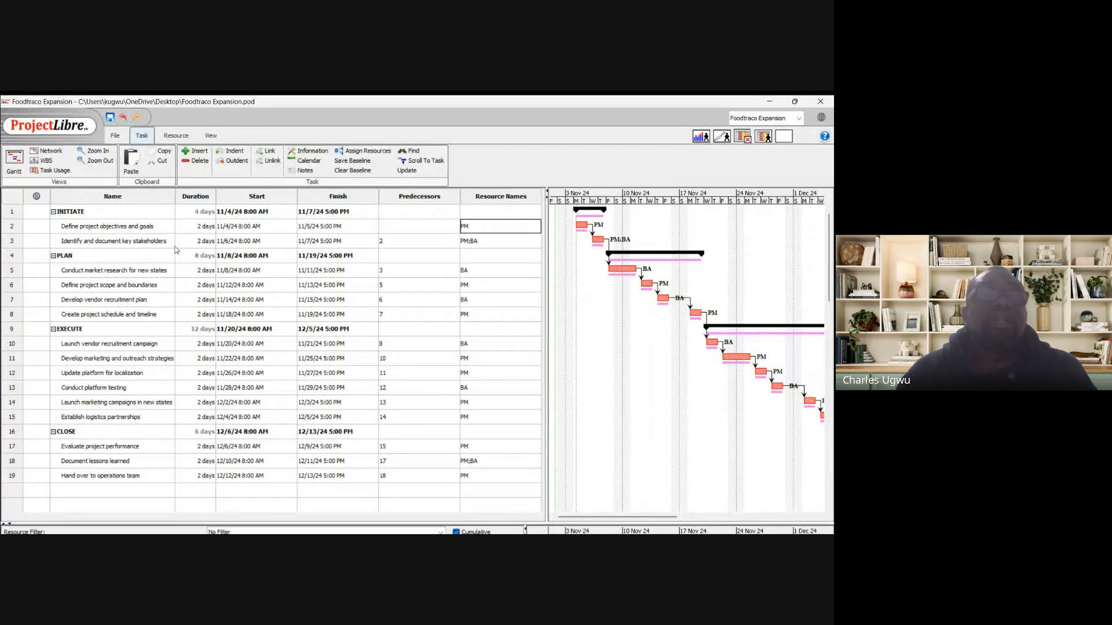
double_click(115, 227)
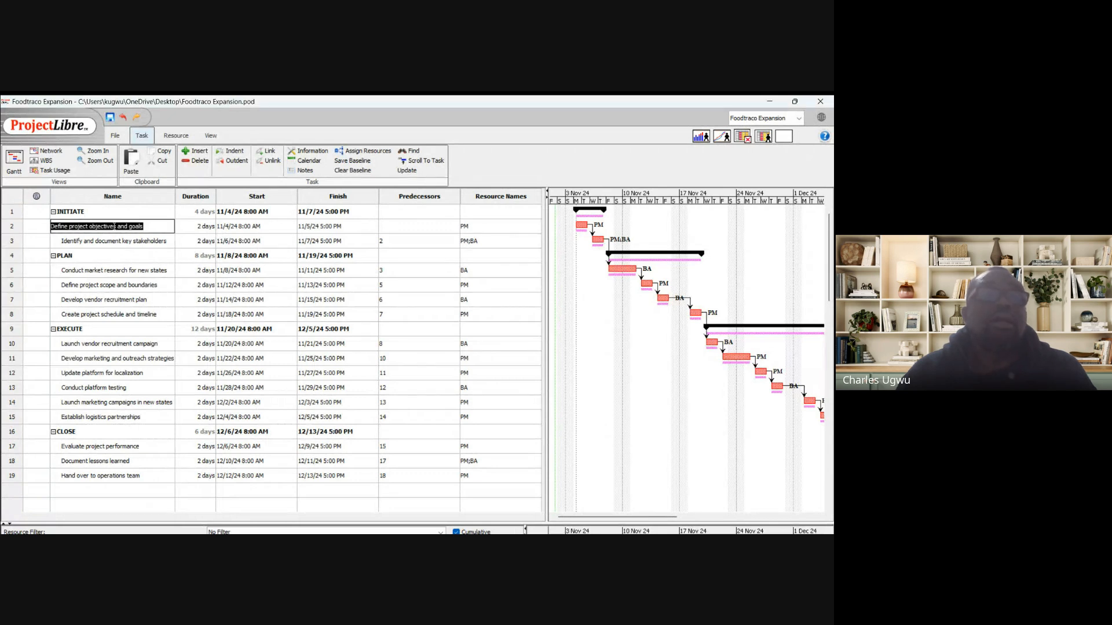
double_click(116, 242)
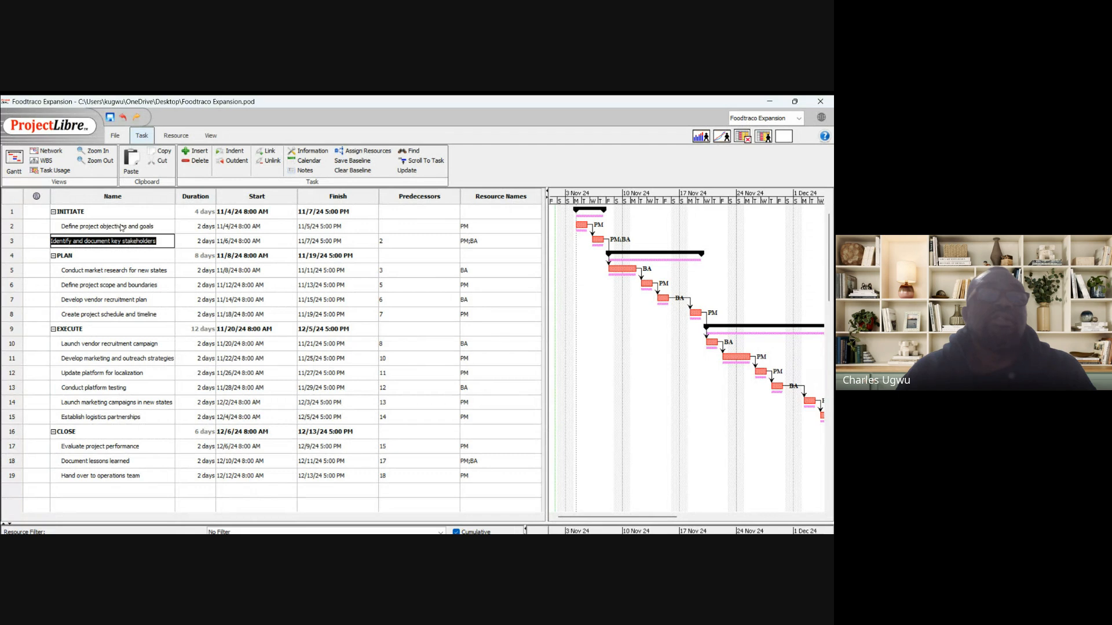
double_click(121, 227)
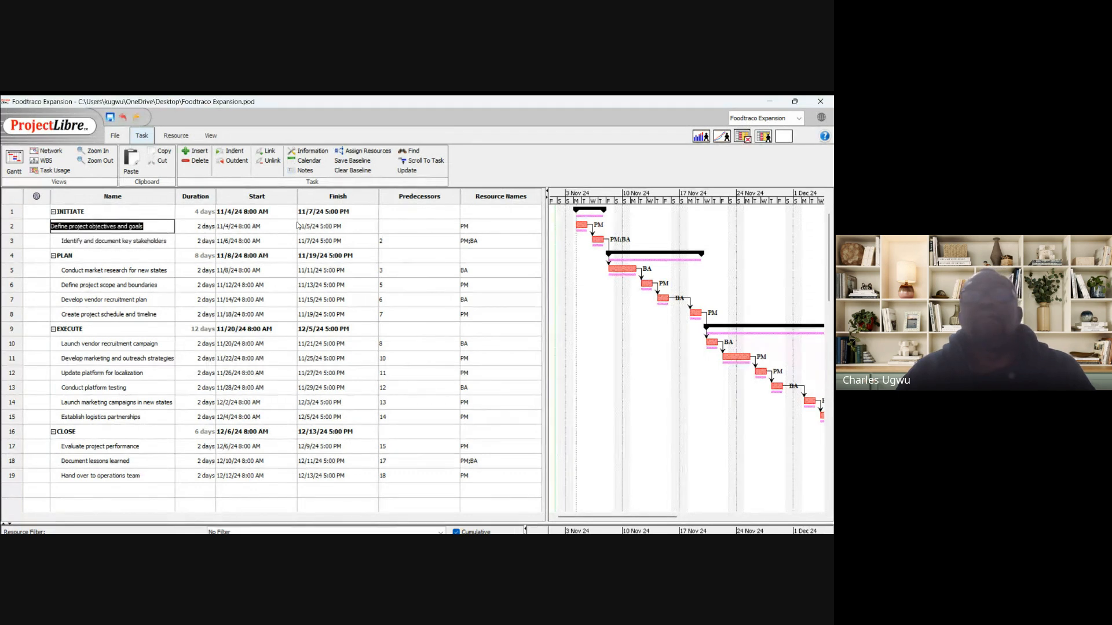
Open the notes of the PLAN summary task
click(368, 252)
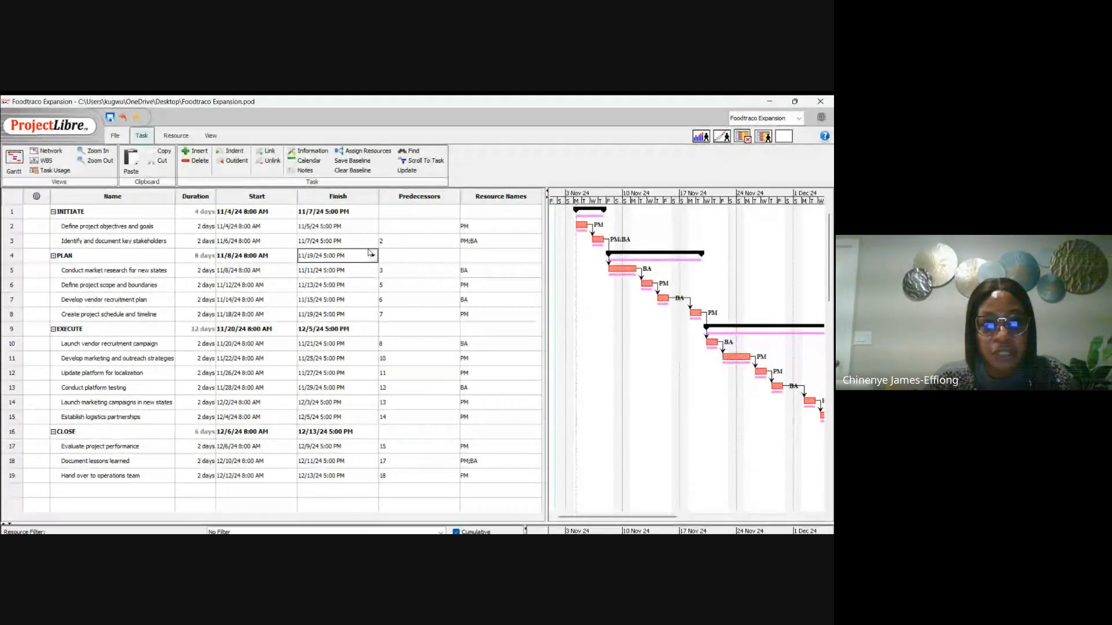
click(369, 253)
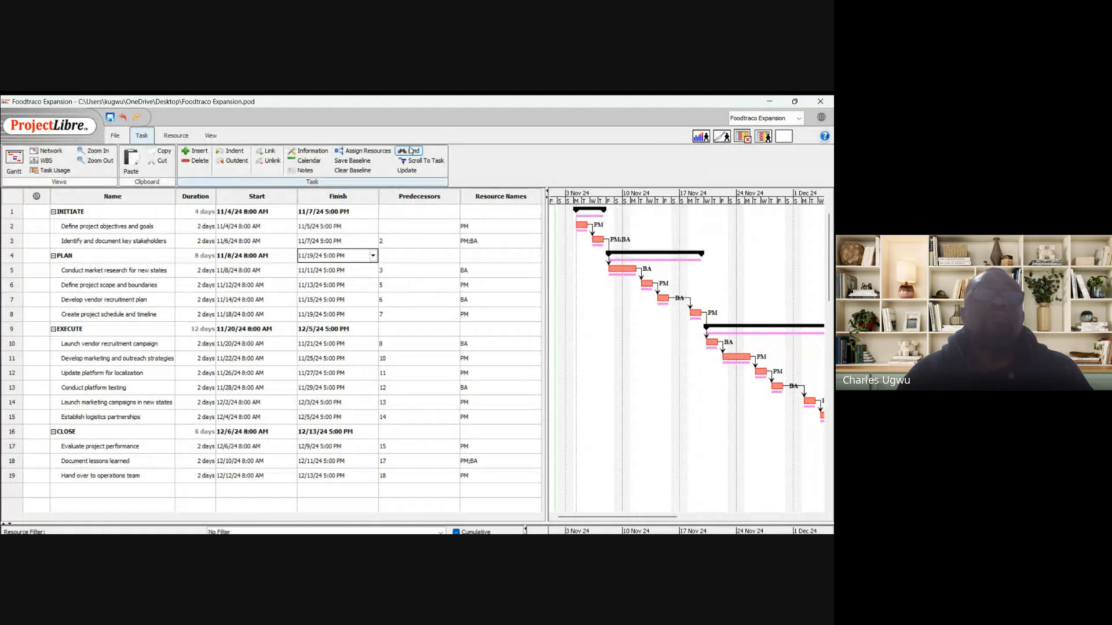
click(304, 171)
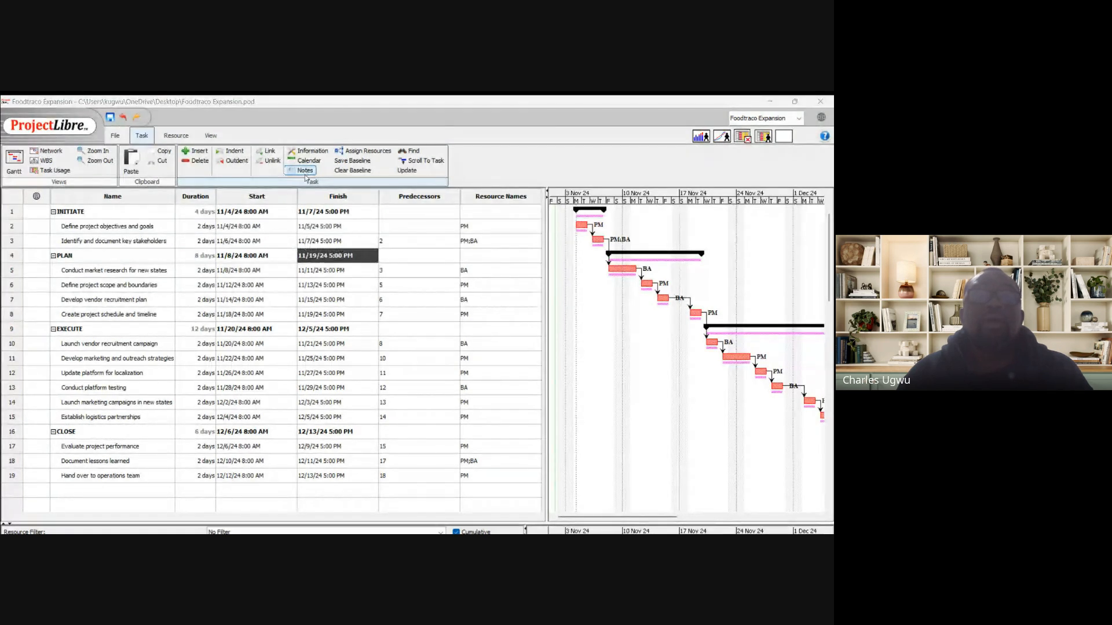